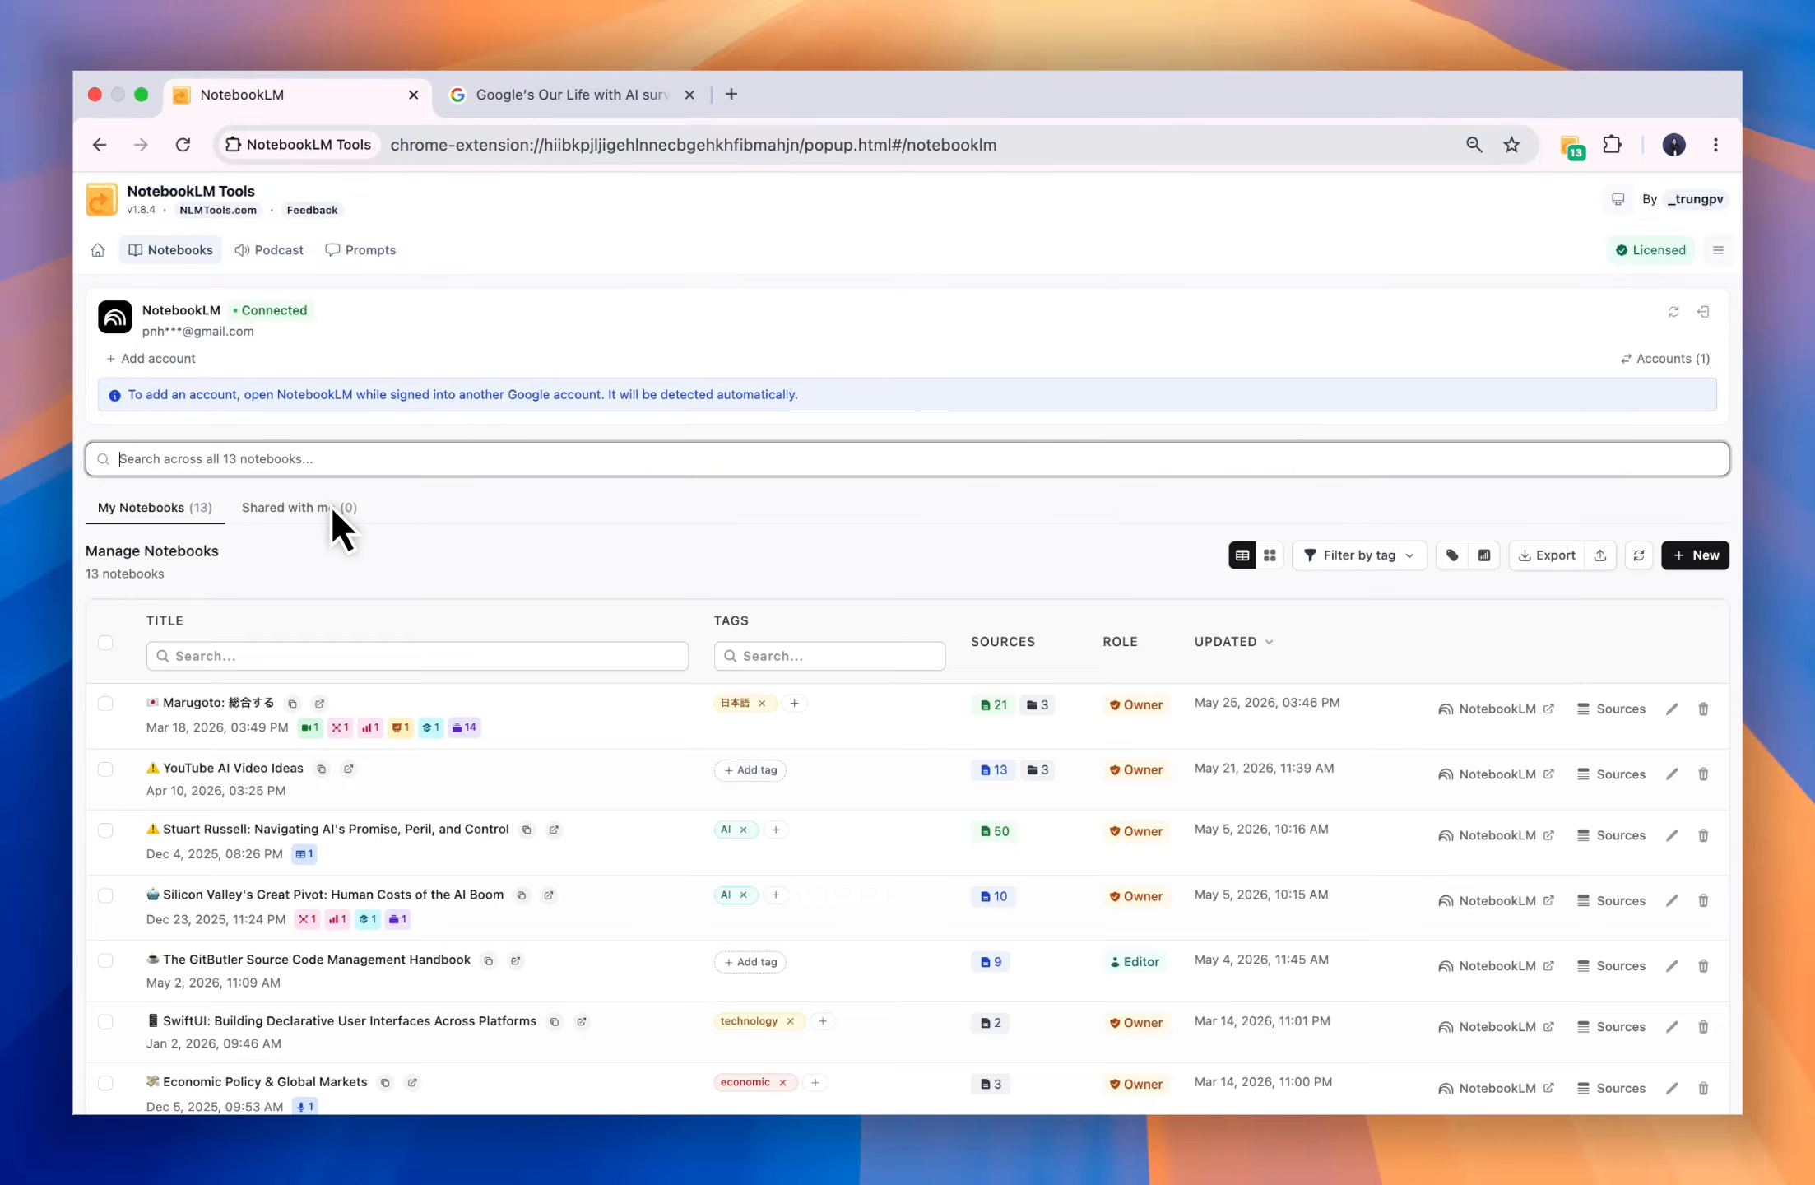
- Switch the notebook list to the card grid view and open the "Marugoto: 総合する" notebook
click(447, 549)
scroll(469, 615, down, 5)
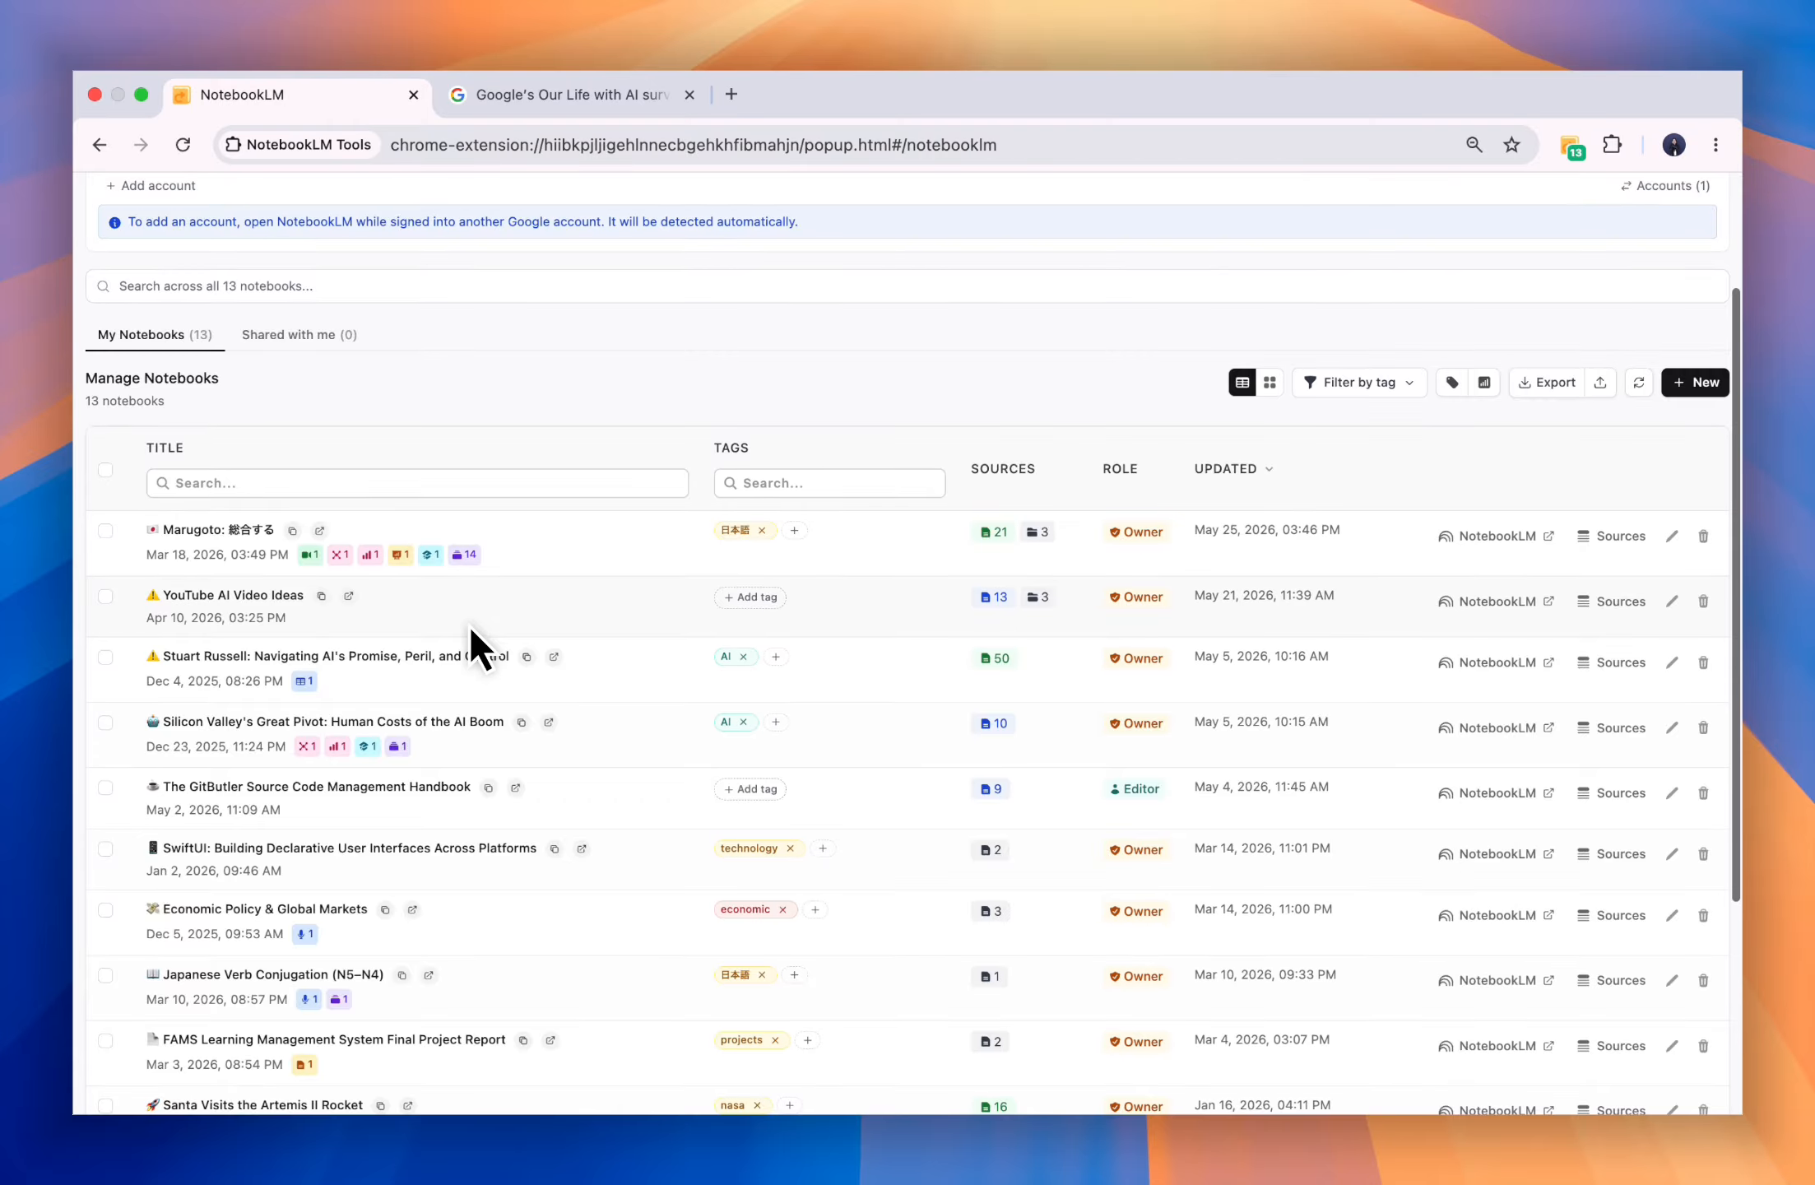
scroll(471, 629, down, 3)
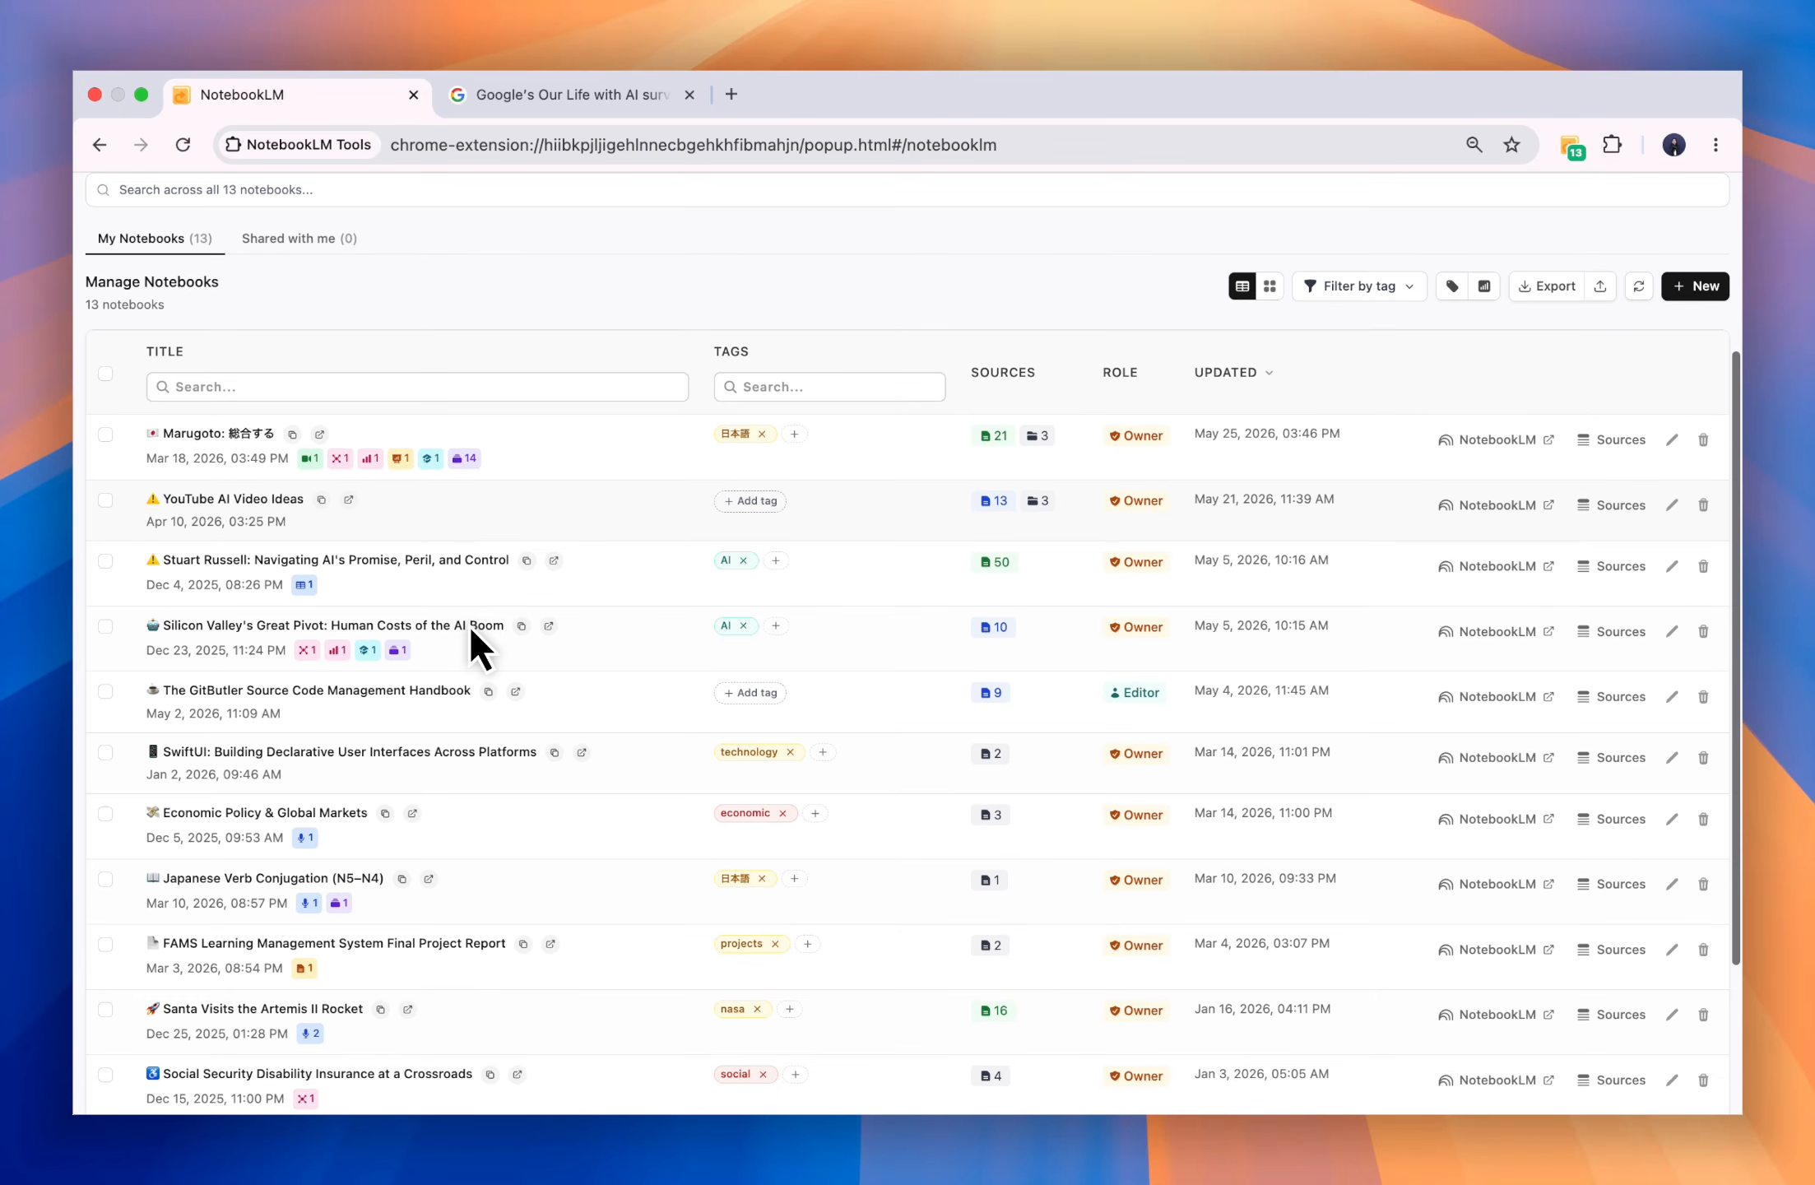
scroll(472, 631, up, 1)
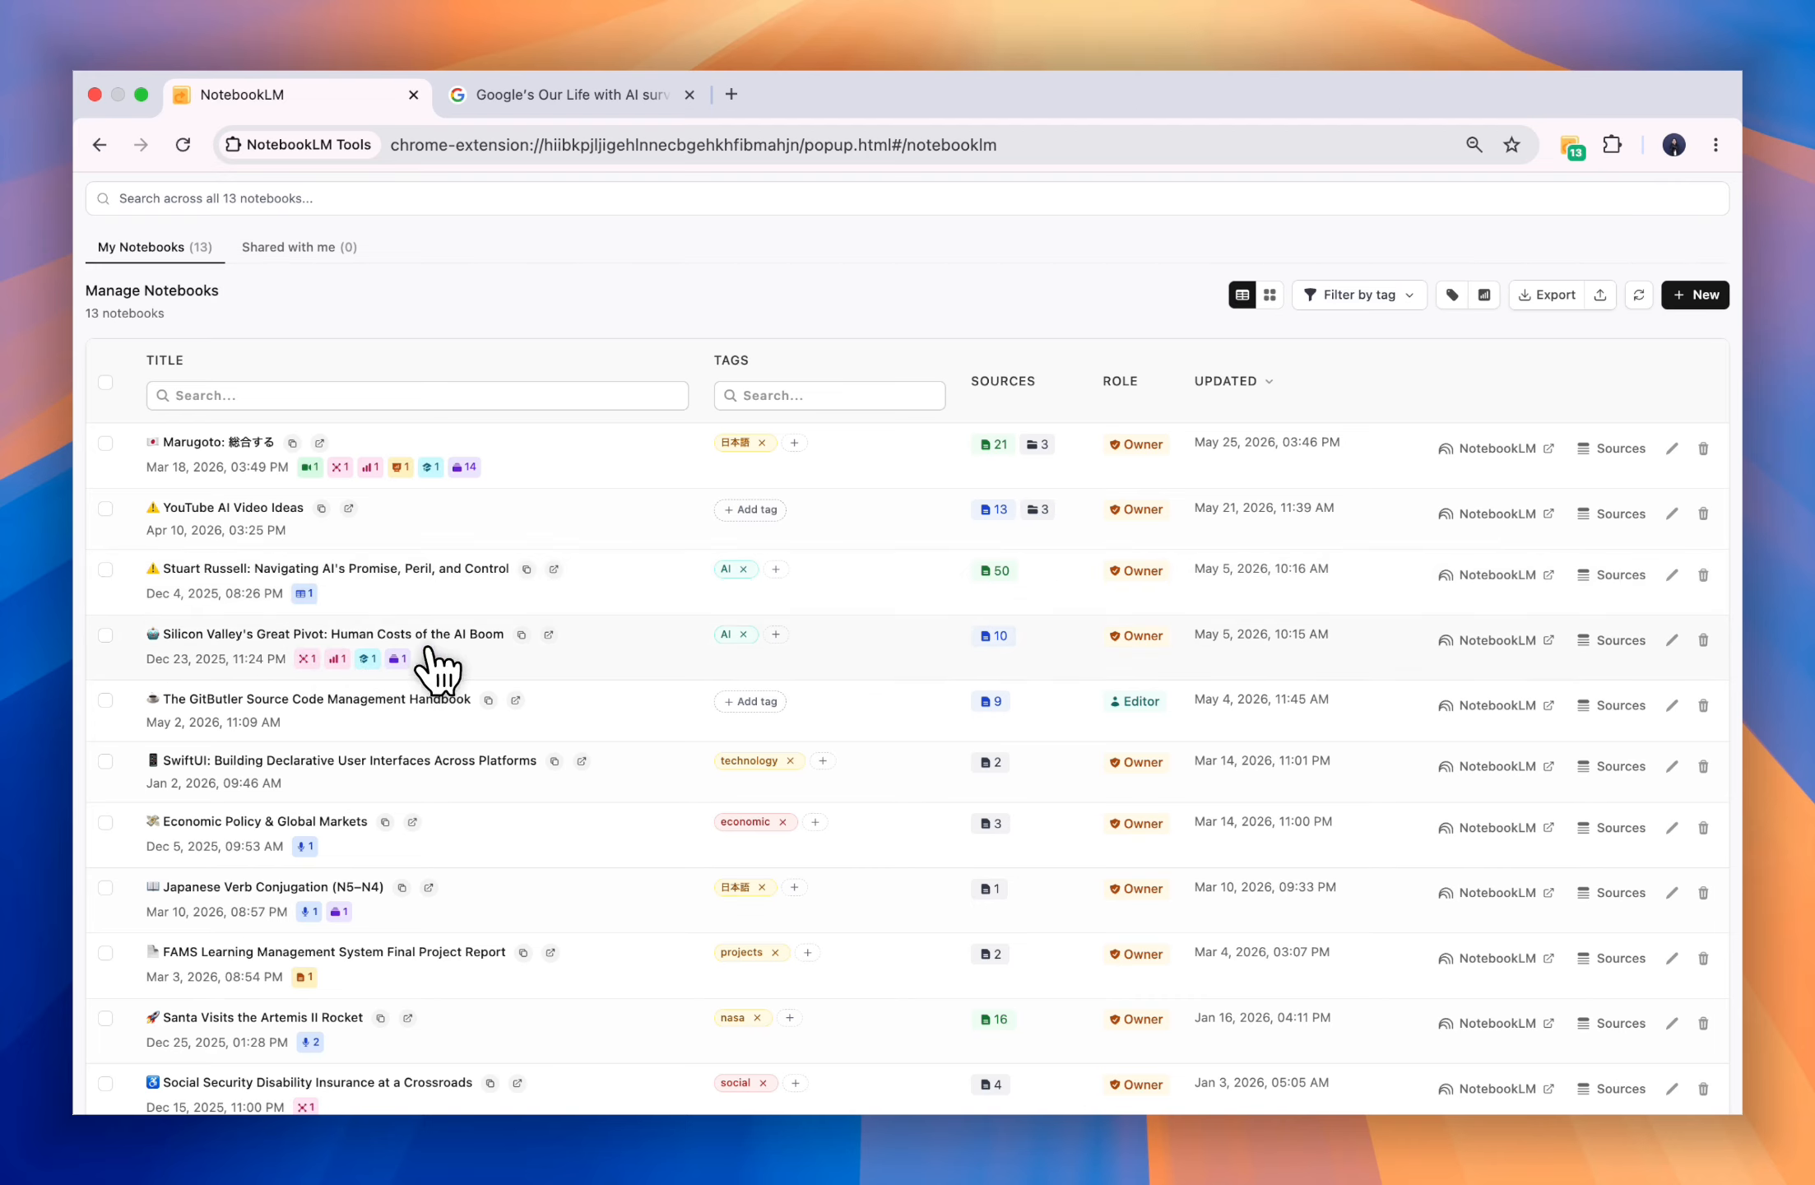
click(1274, 293)
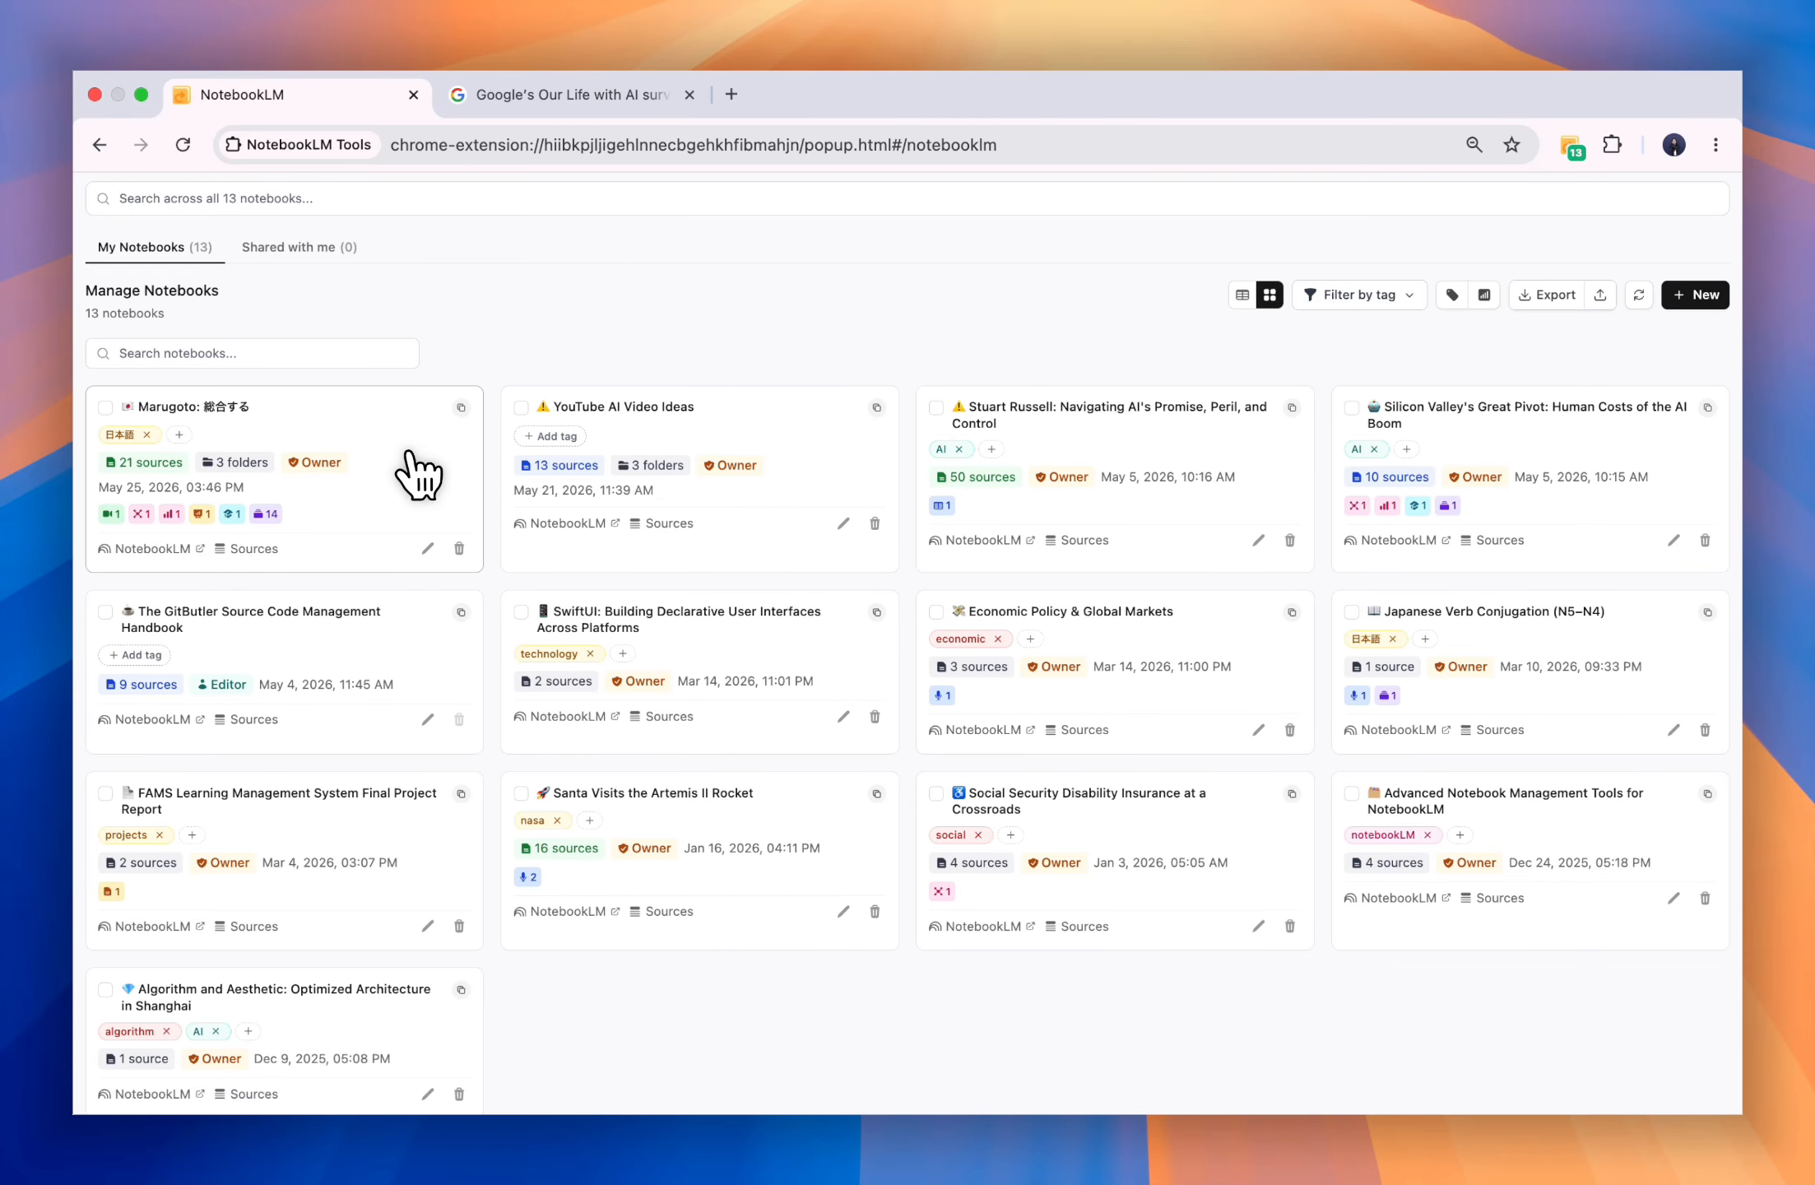
click(219, 407)
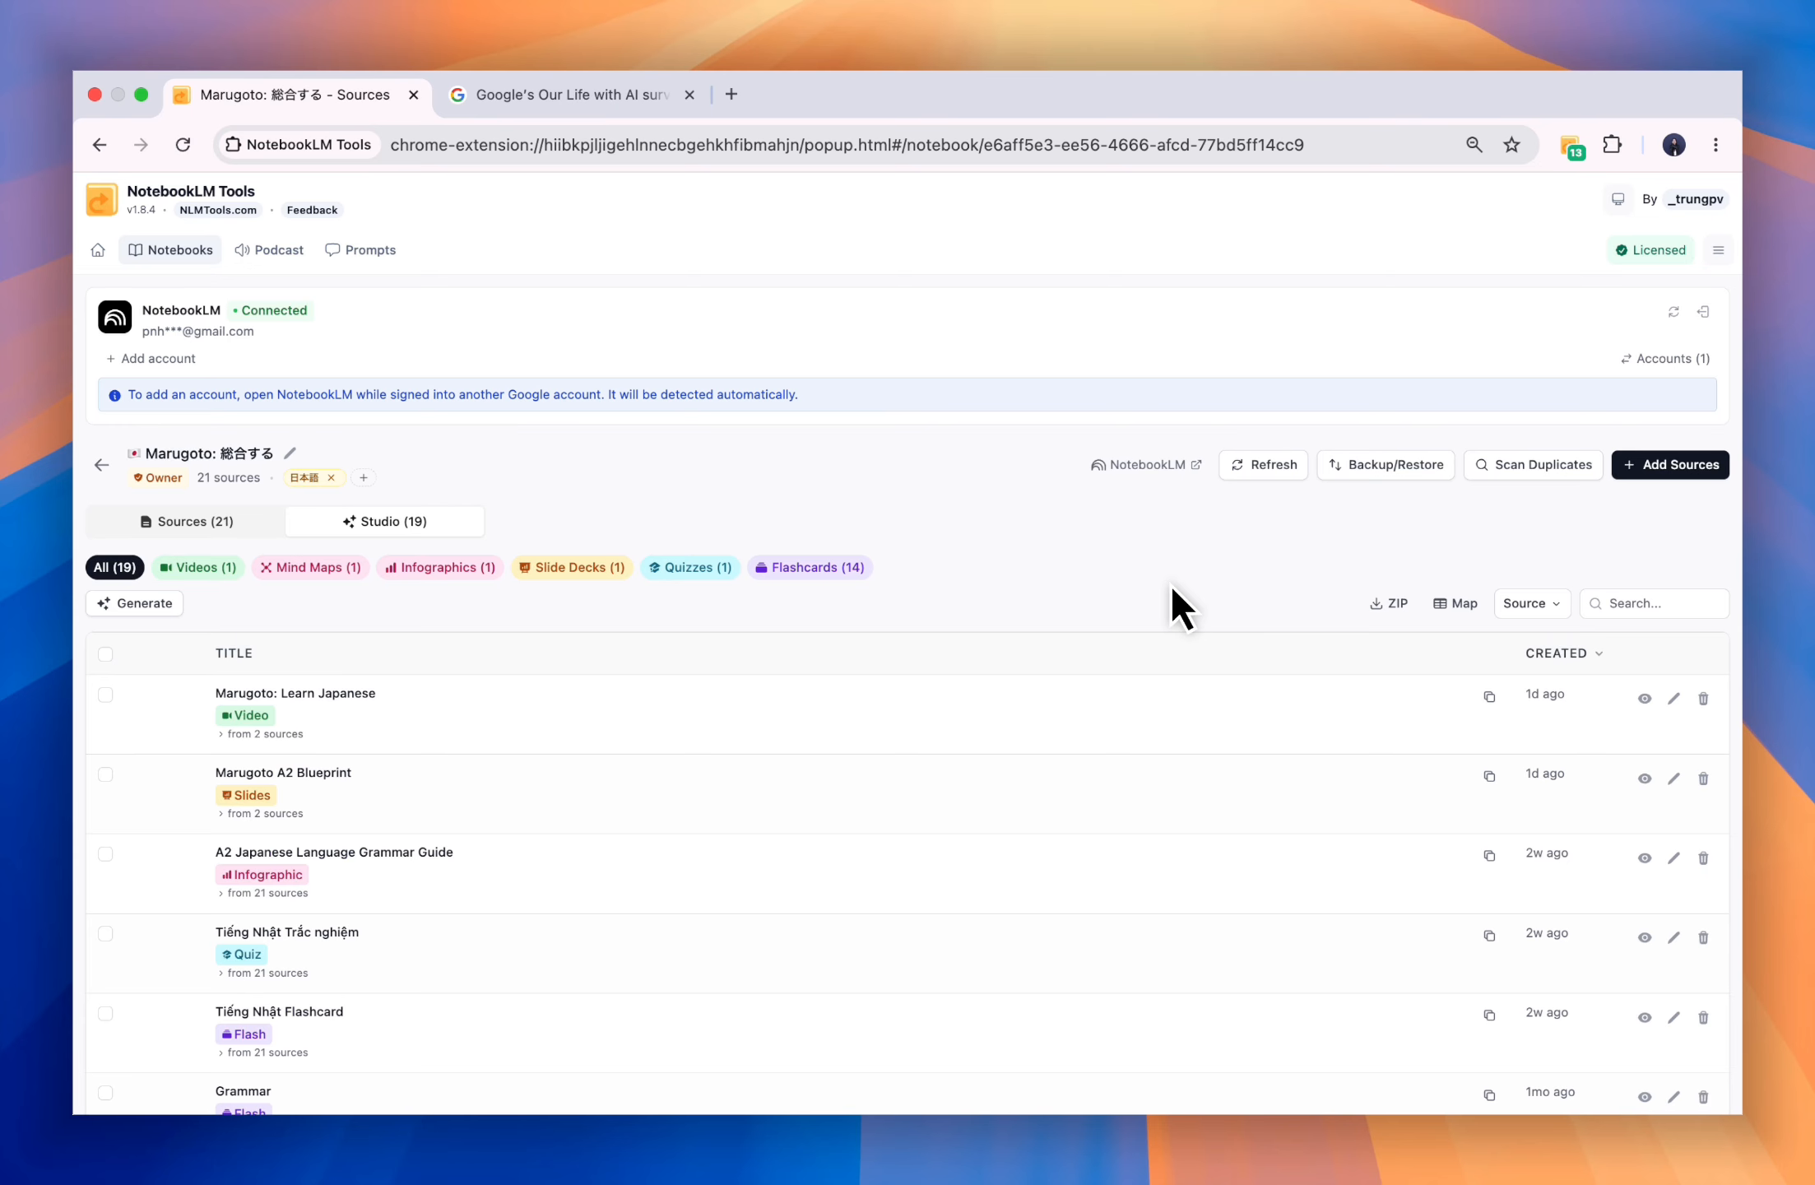
- Expand the source lists of the "Grammar" and "Vocabulary Lesson 2" flashcard sets to see which files they use
scroll(1069, 741, down, 5)
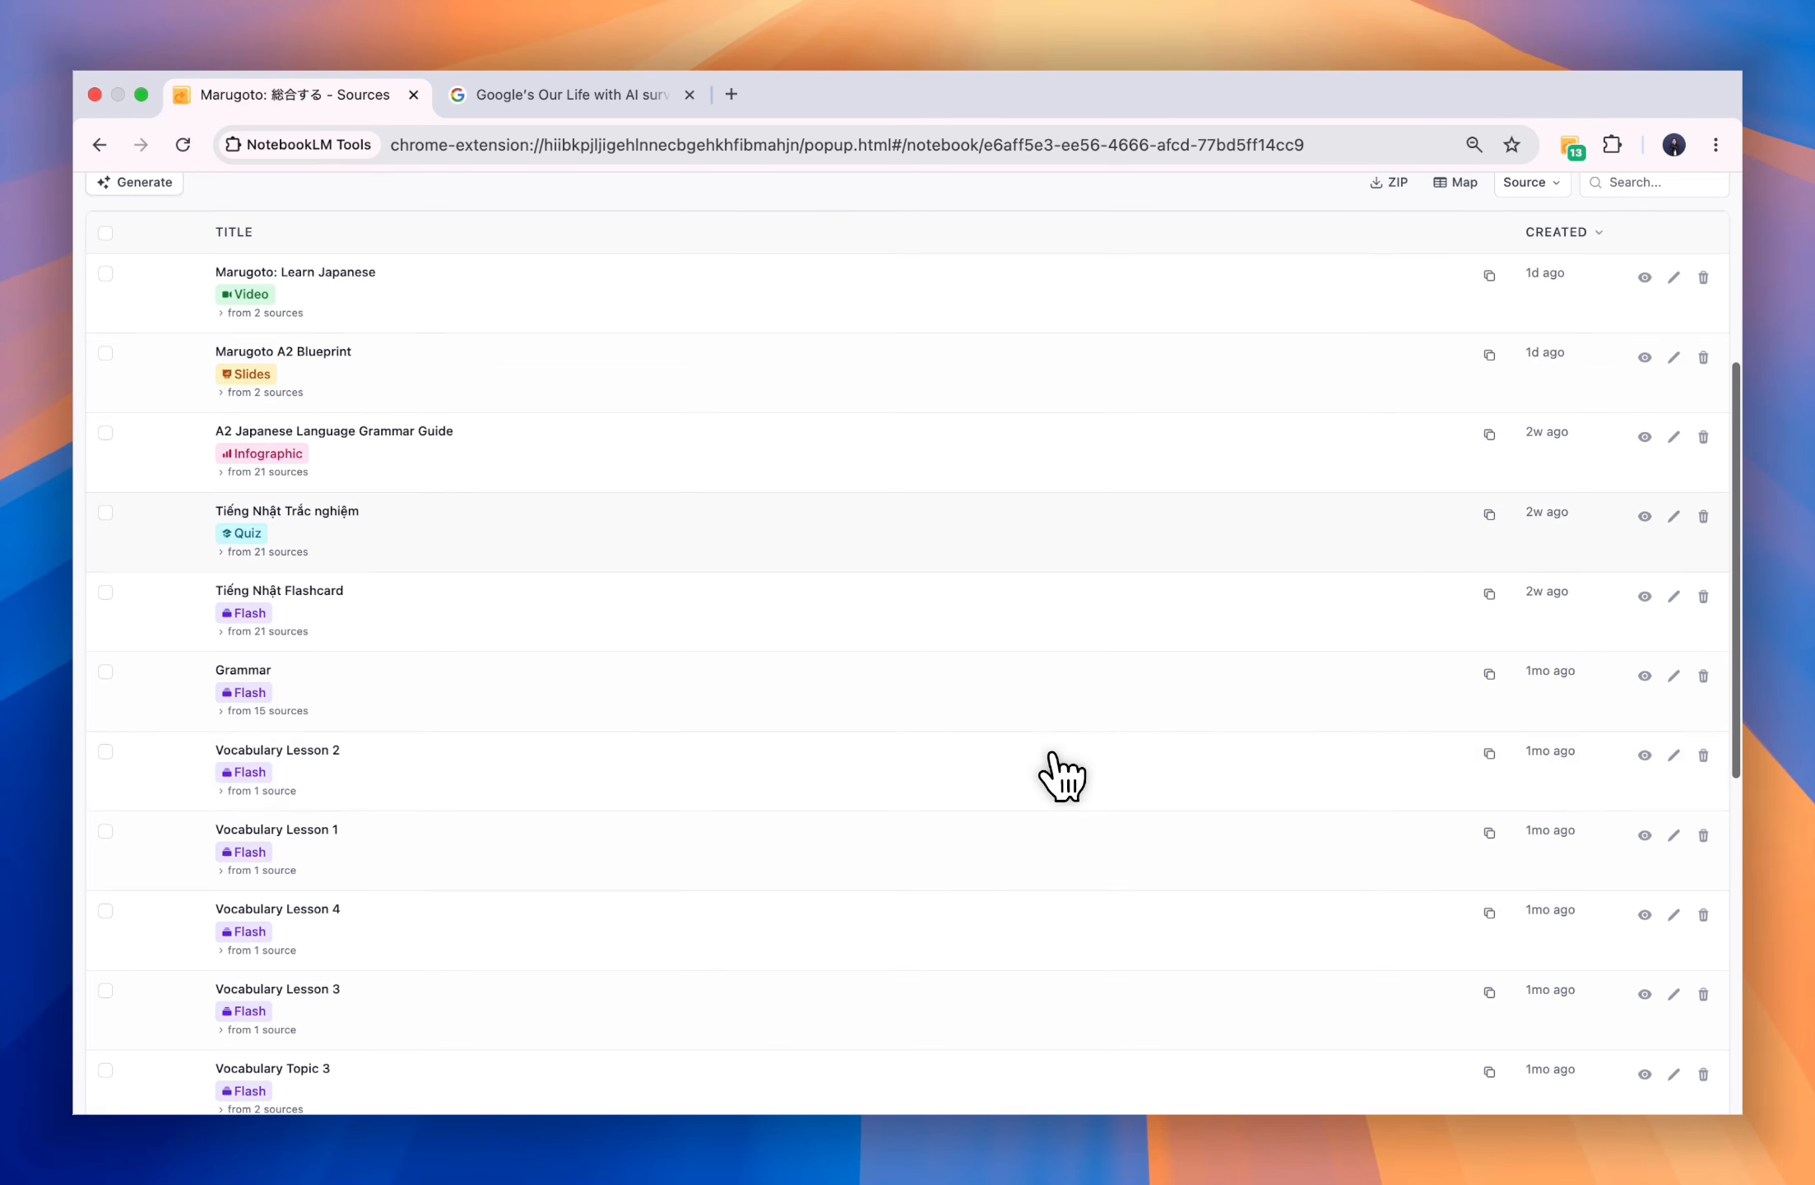
click(226, 710)
scroll(280, 741, down, 2)
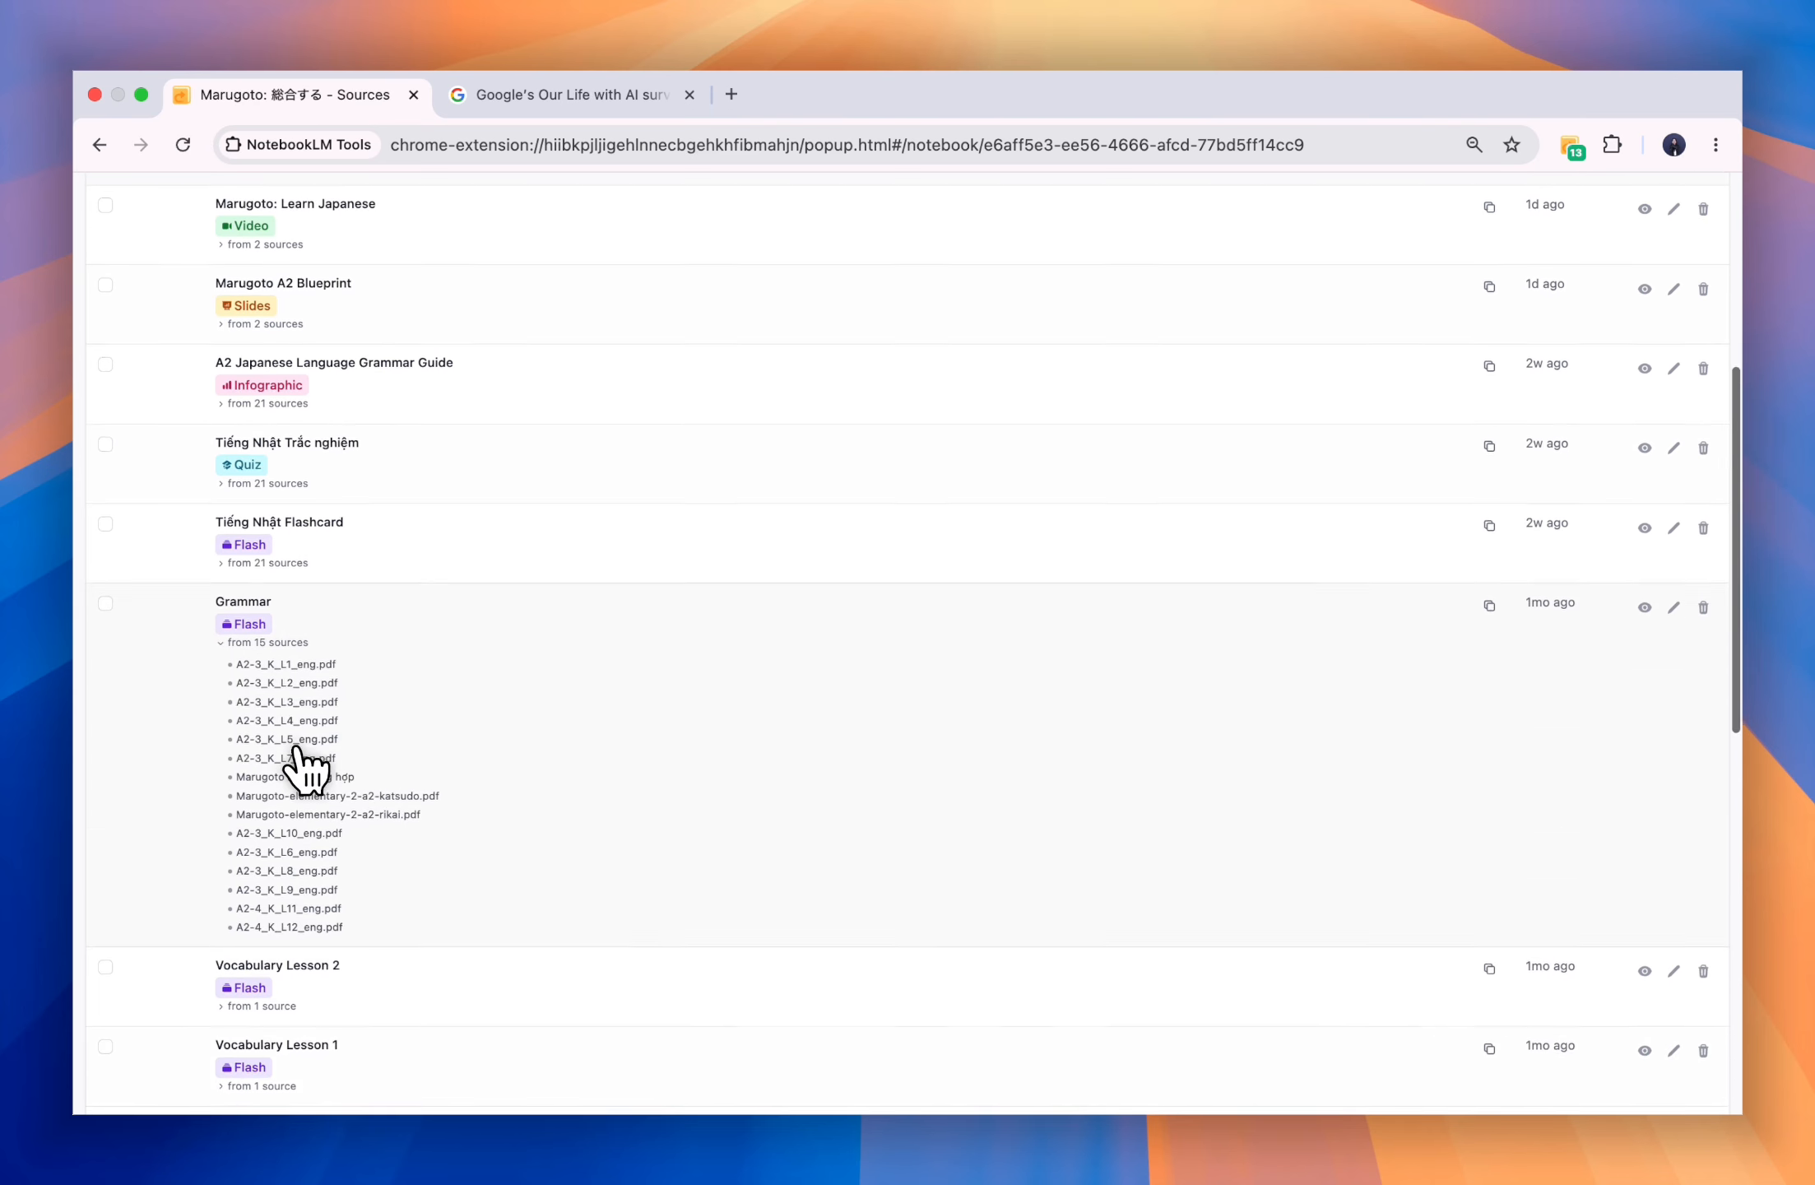
scroll(298, 750, up, 1)
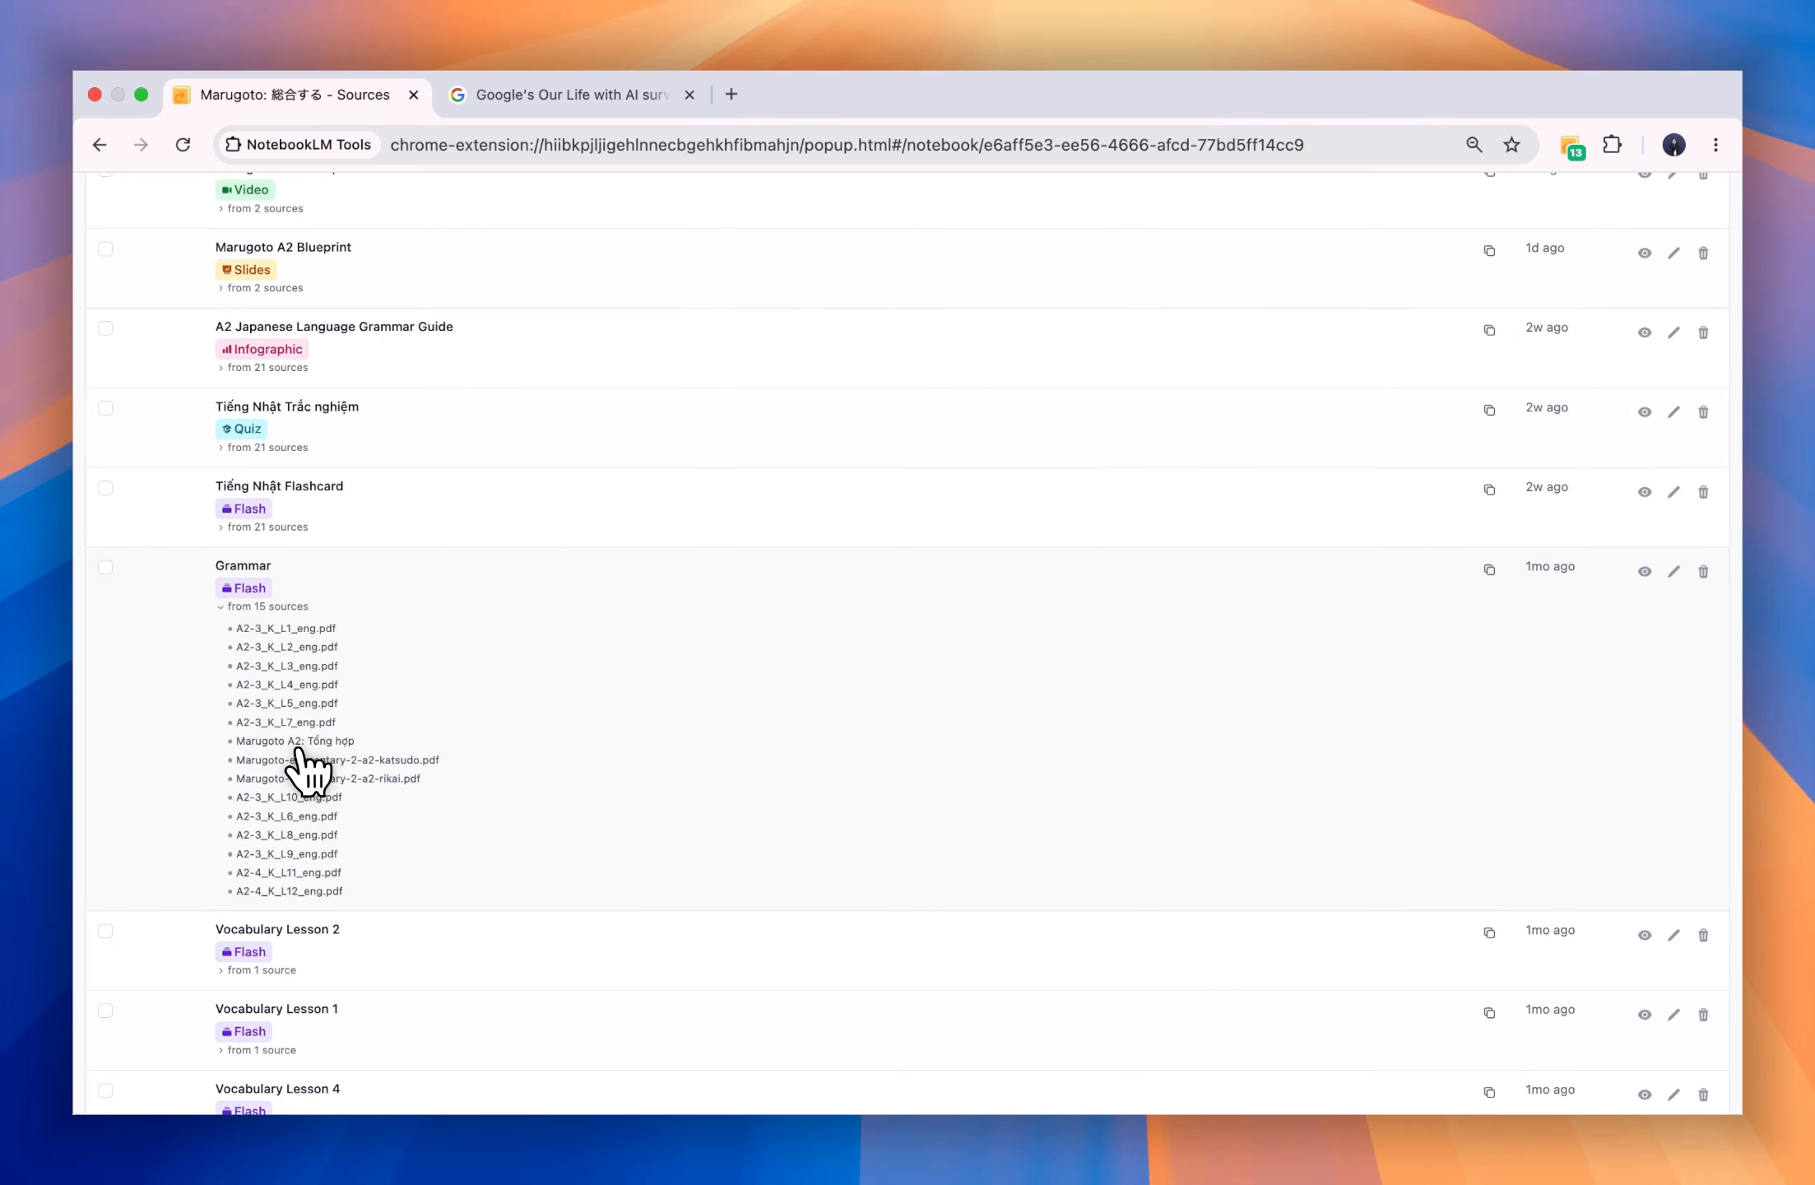
scroll(298, 750, down, 3)
click(251, 726)
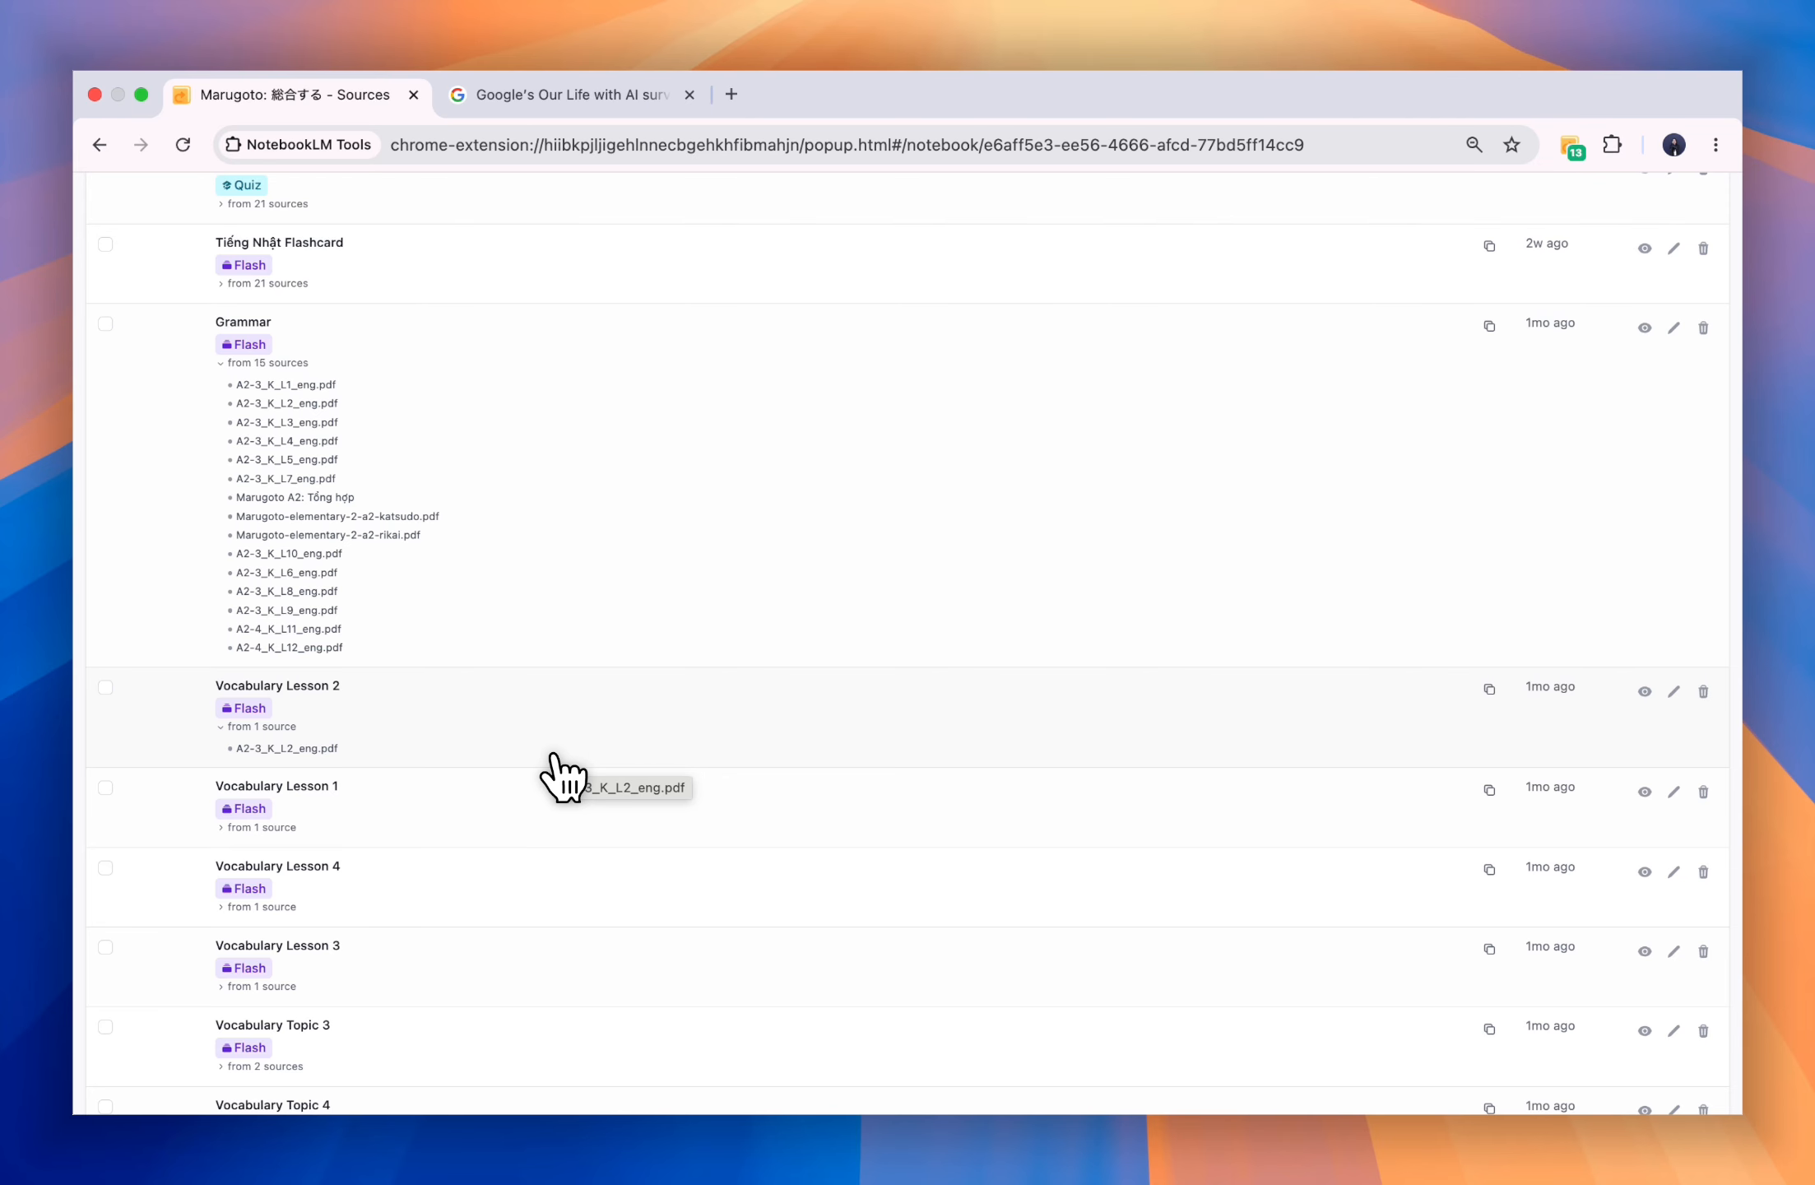
- Filter the studio items by Quizzes and by Flashcards, and return to showing all types
scroll(560, 774, up, 10)
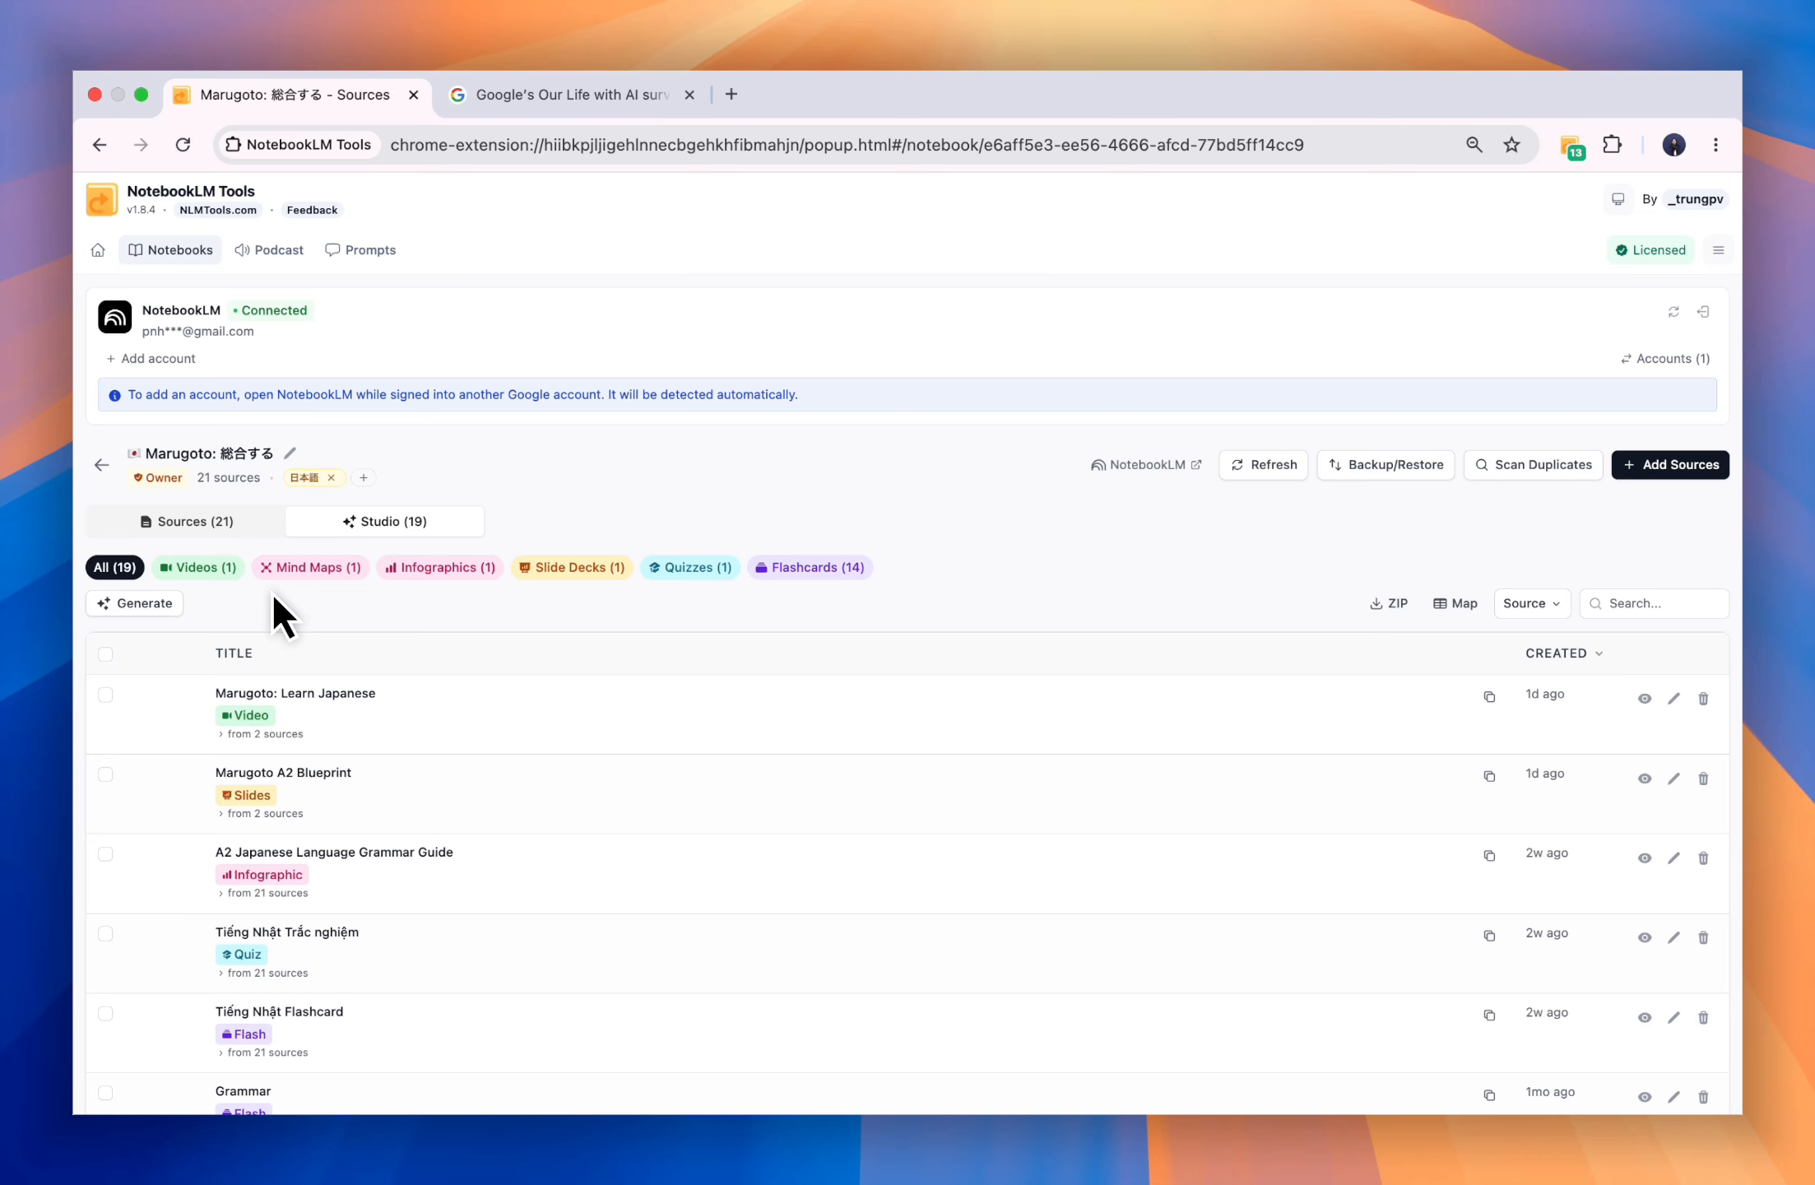
click(680, 573)
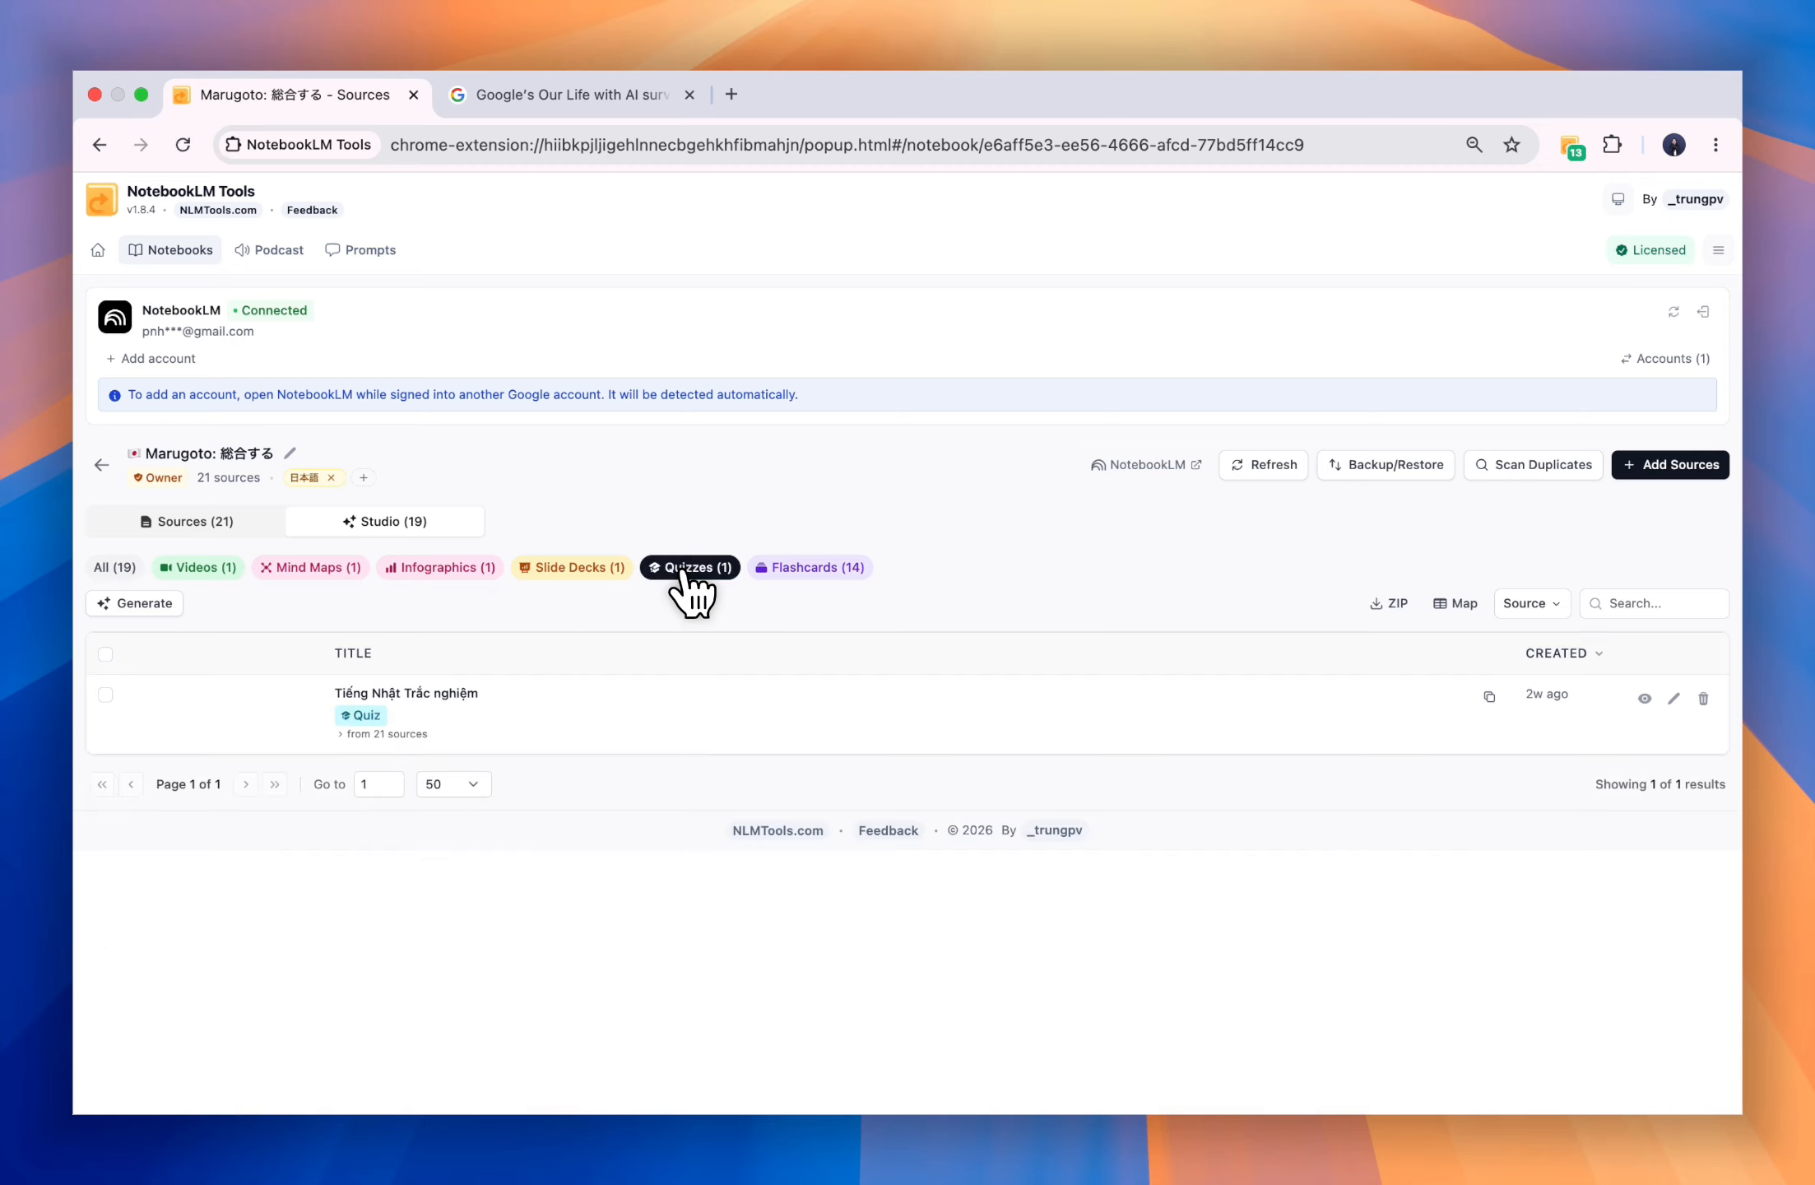
click(800, 568)
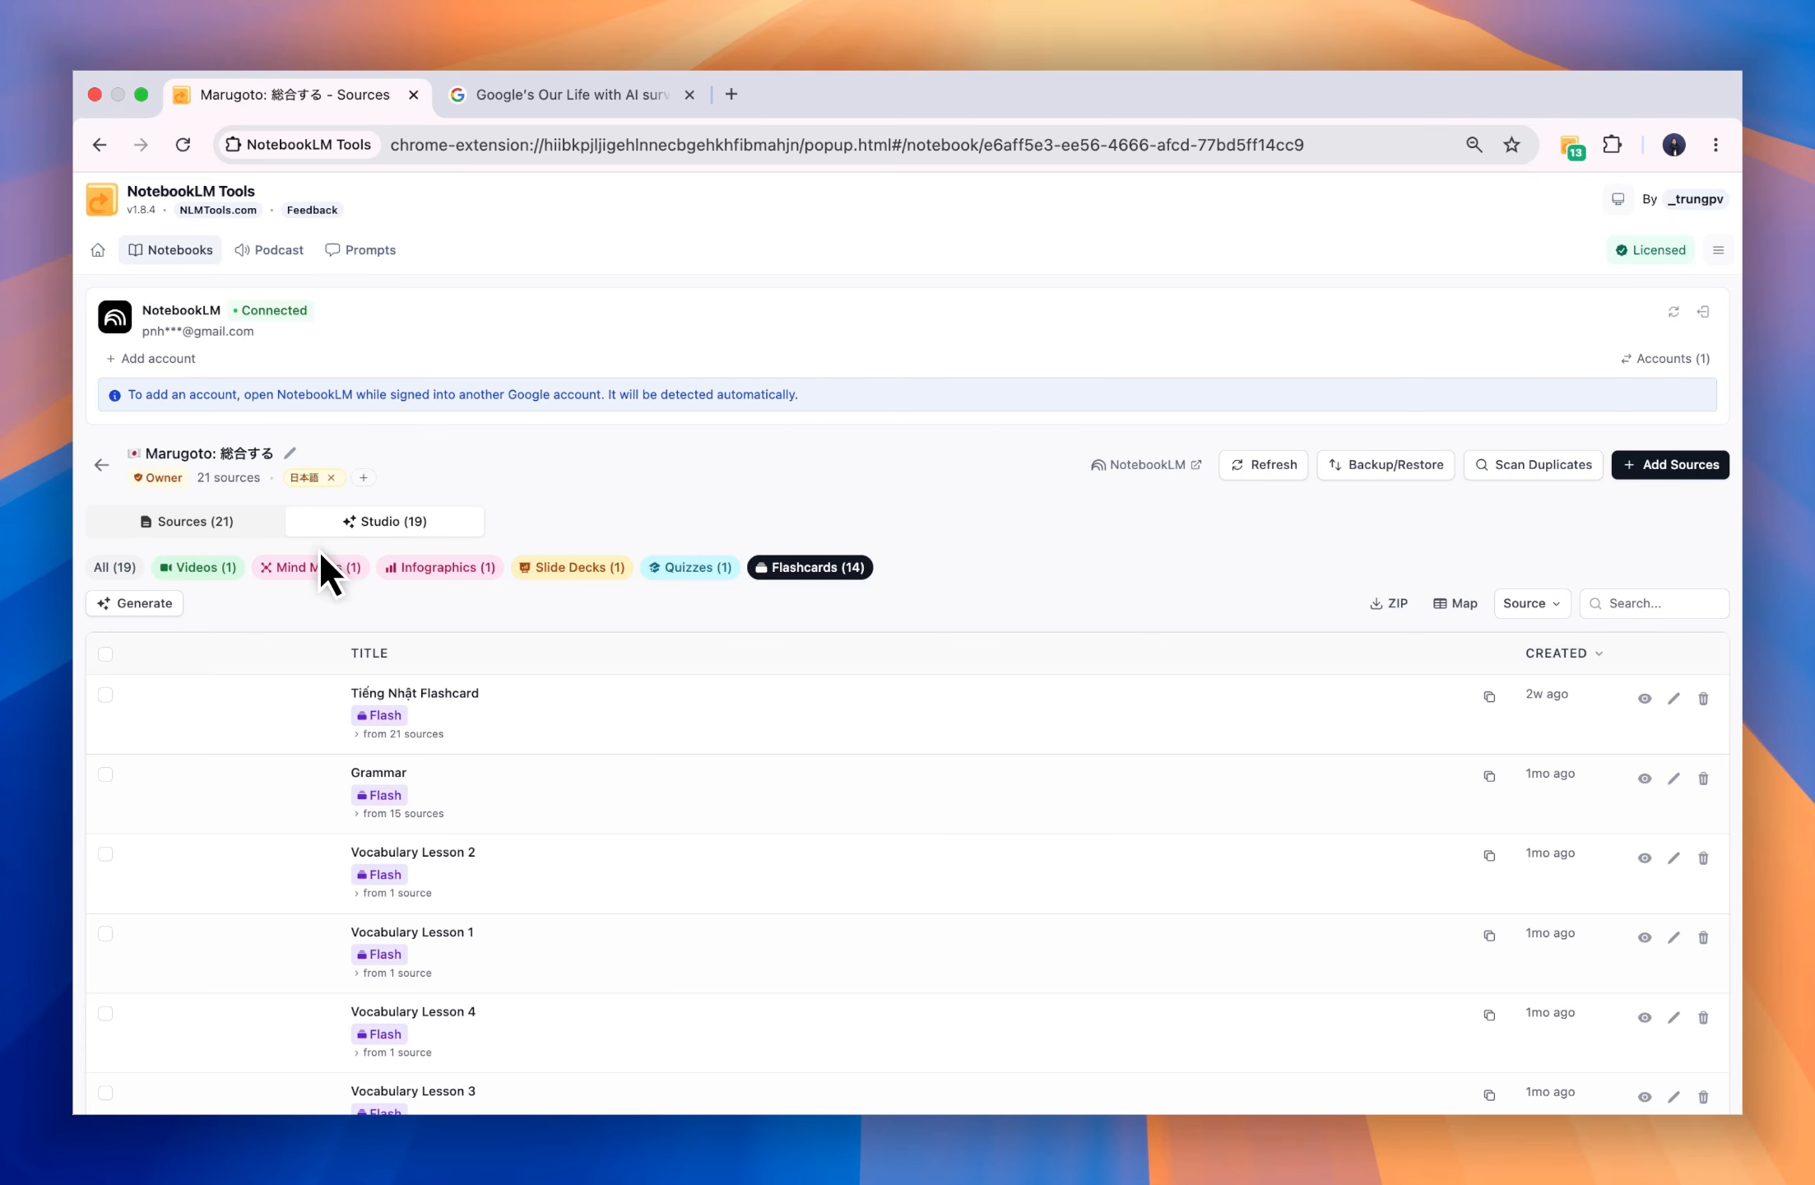
click(122, 566)
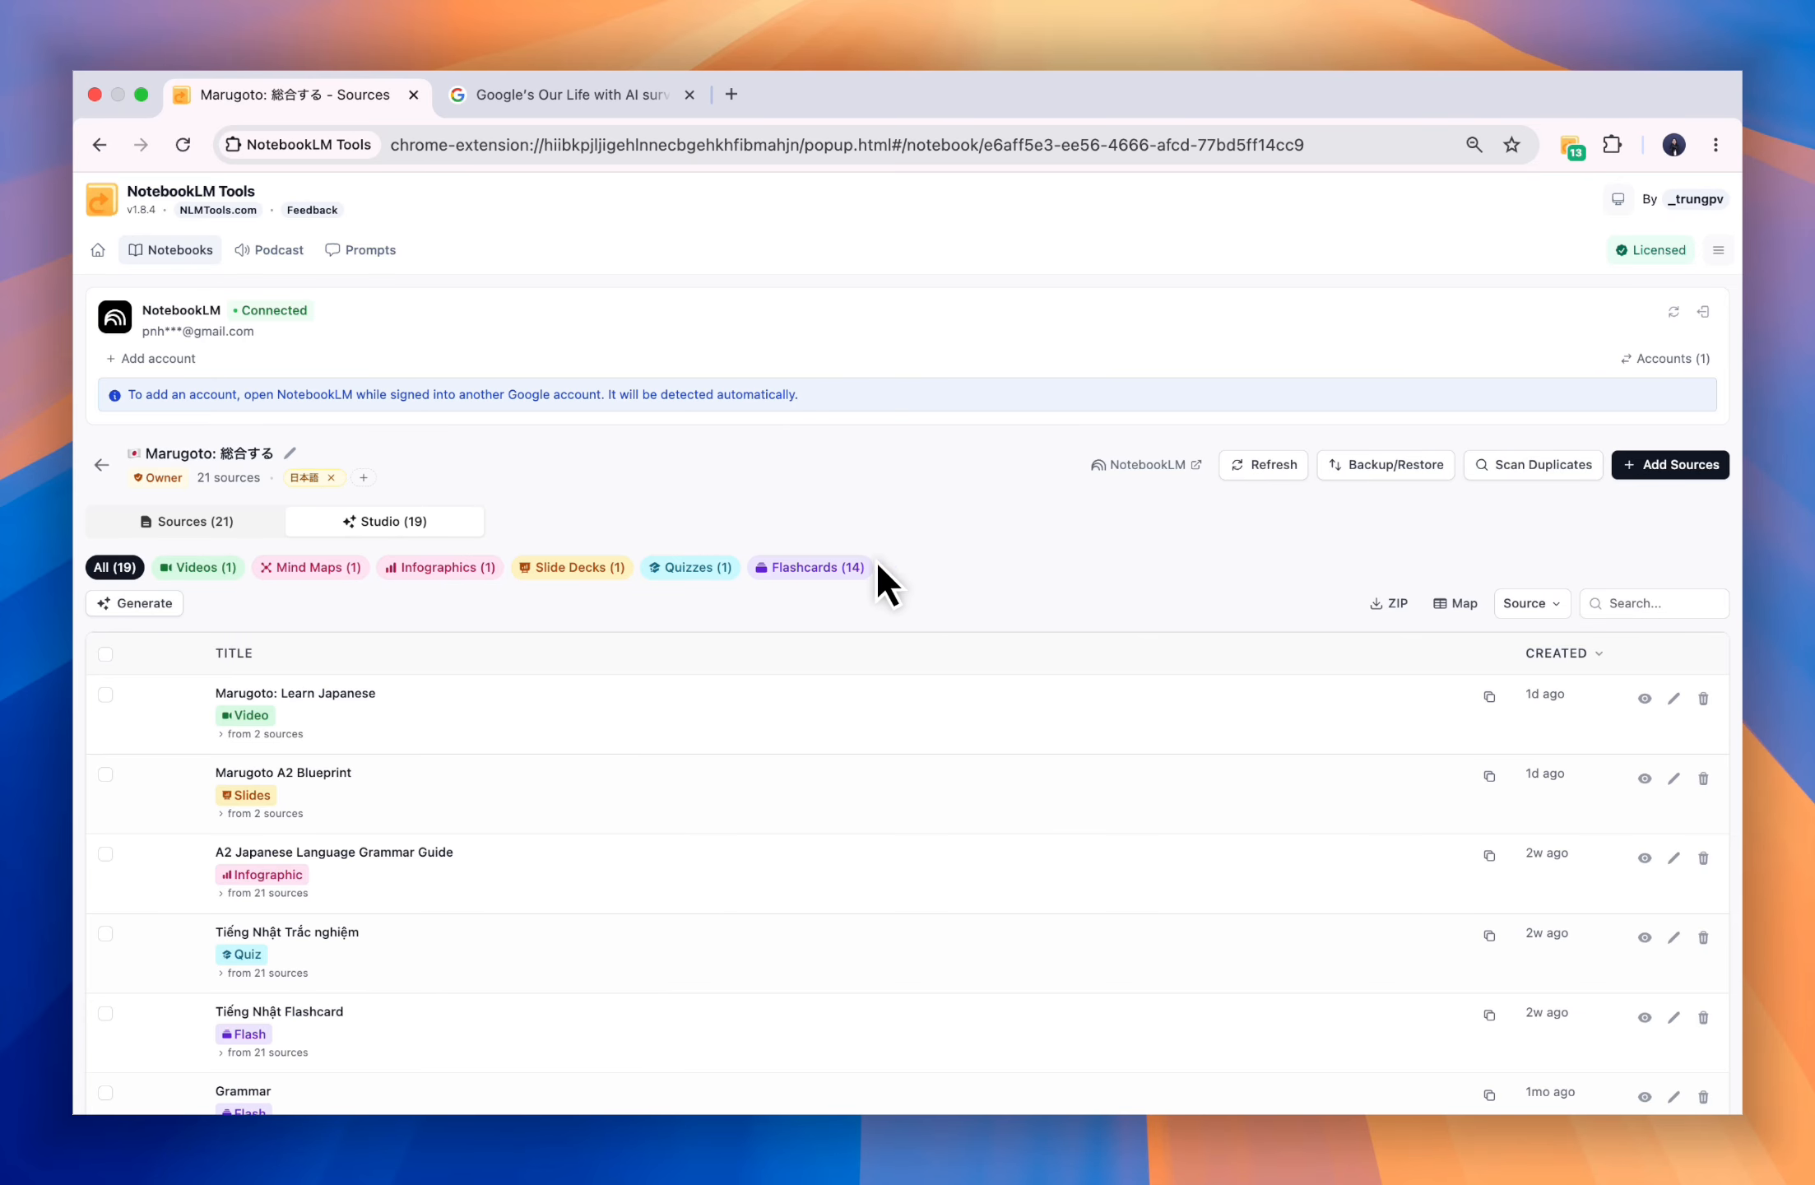
- Search the studio items for "Voca" and look through the matching list
click(1653, 604)
text(Voca)
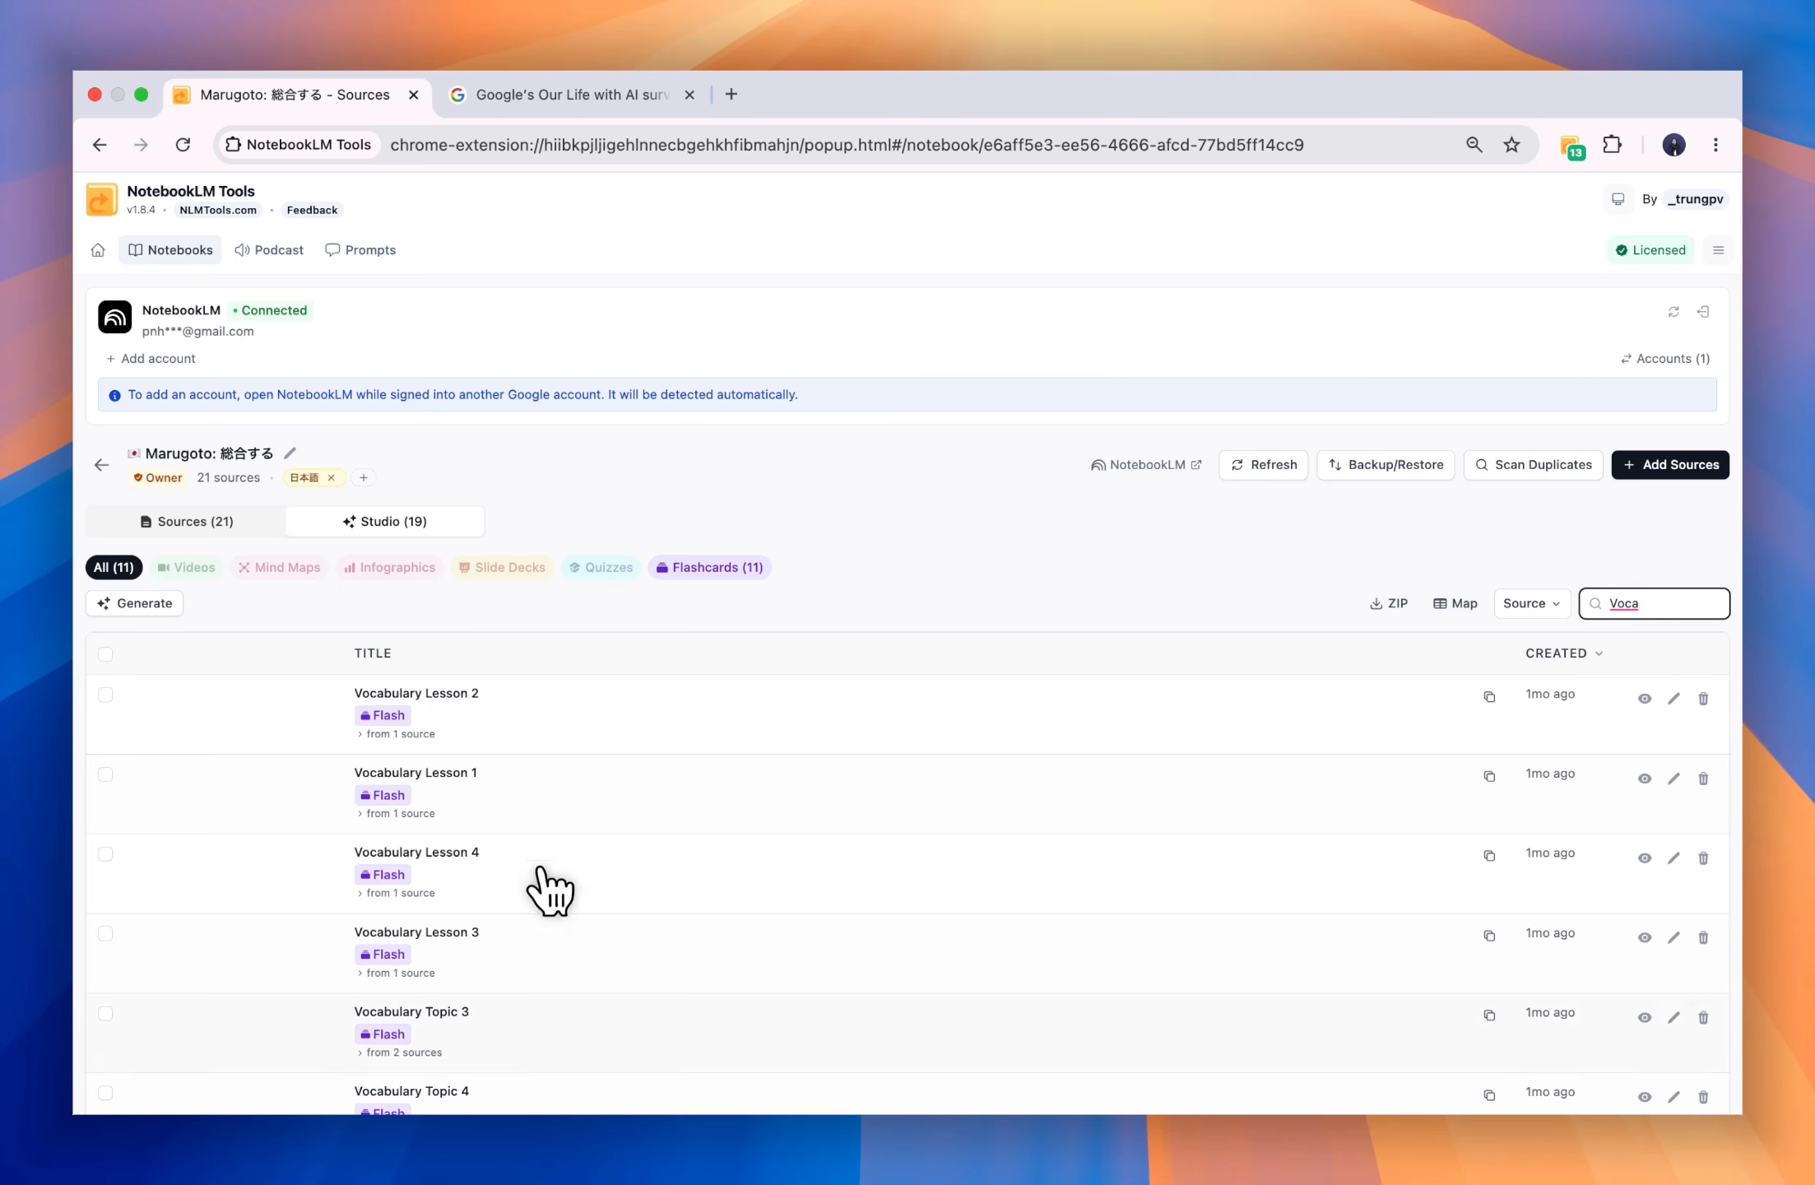
scroll(633, 1012, down, 5)
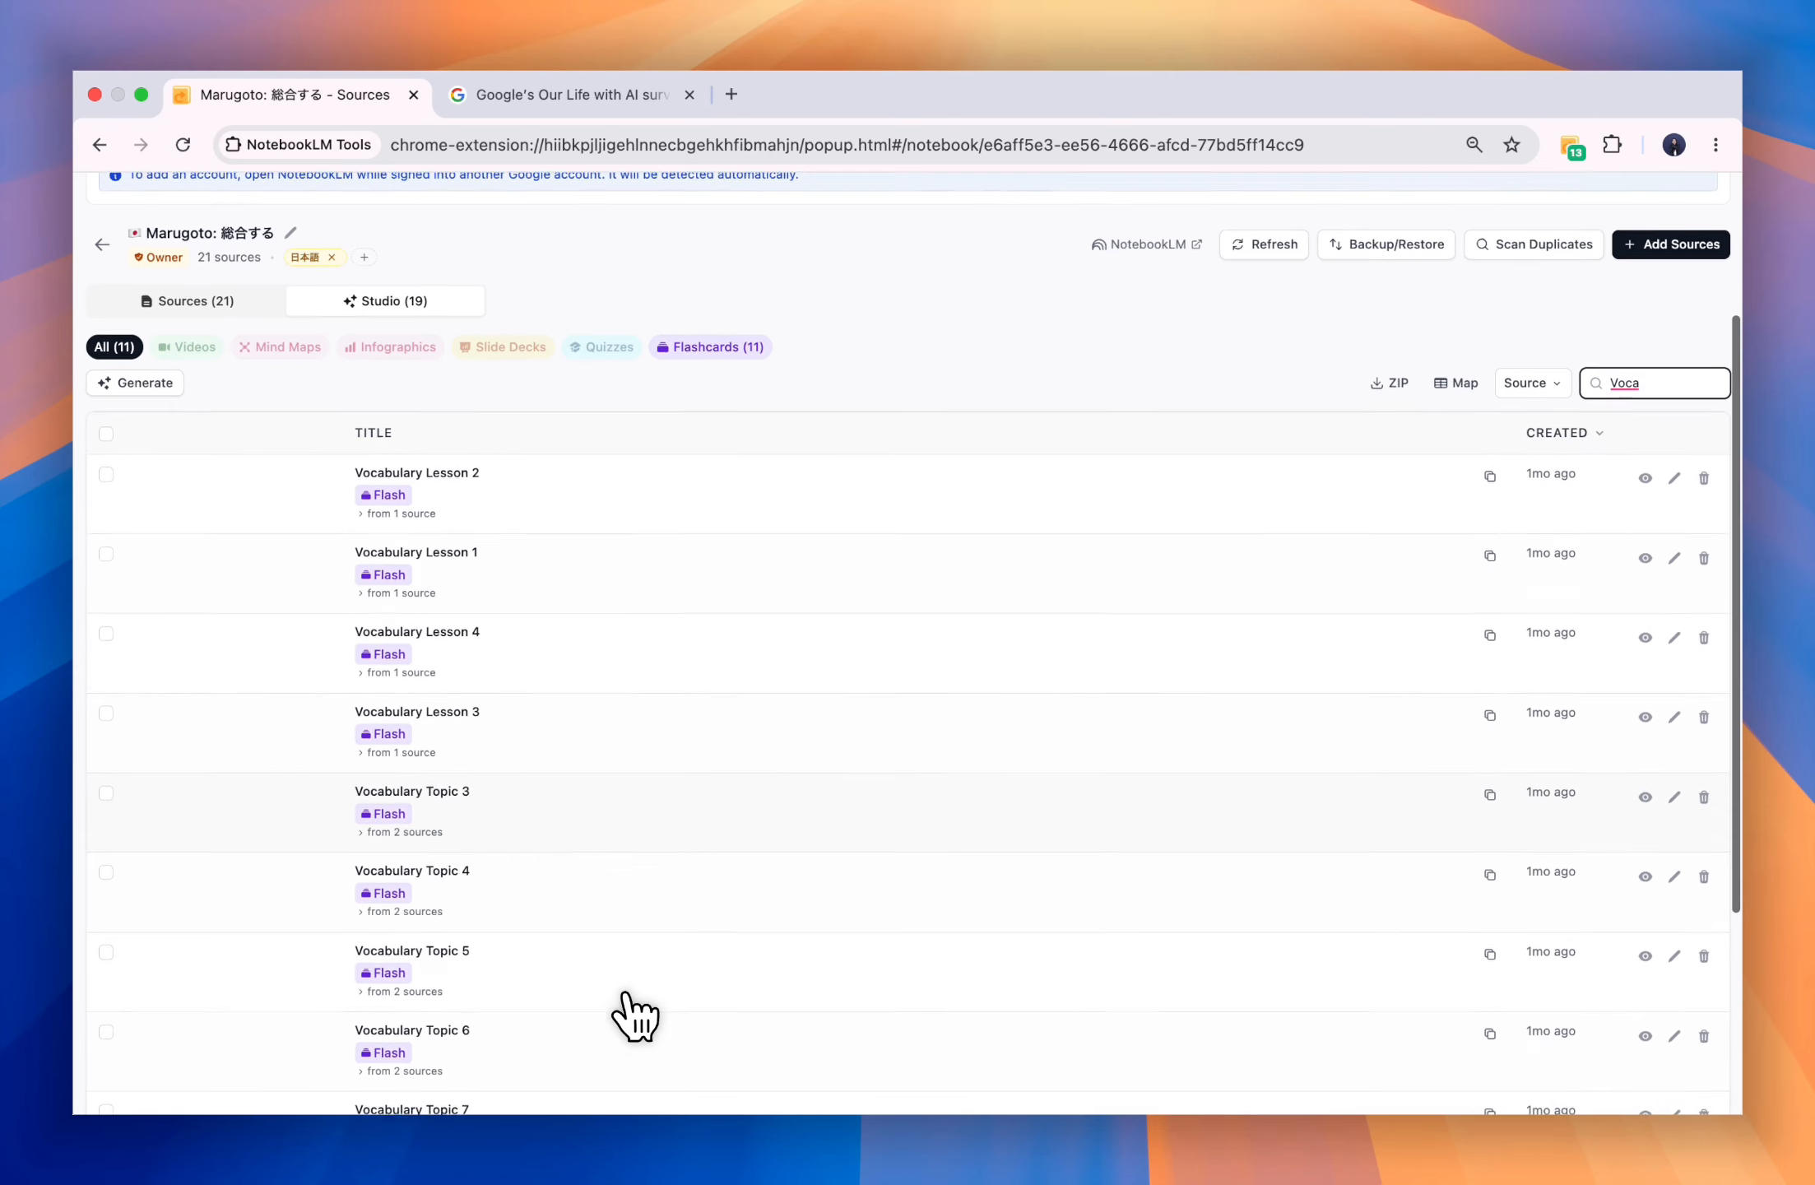
scroll(635, 1016, up, 5)
- Search the studio items for "Gram" instead, and clear the search to restore the full list
drag(1639, 597, 1607, 600)
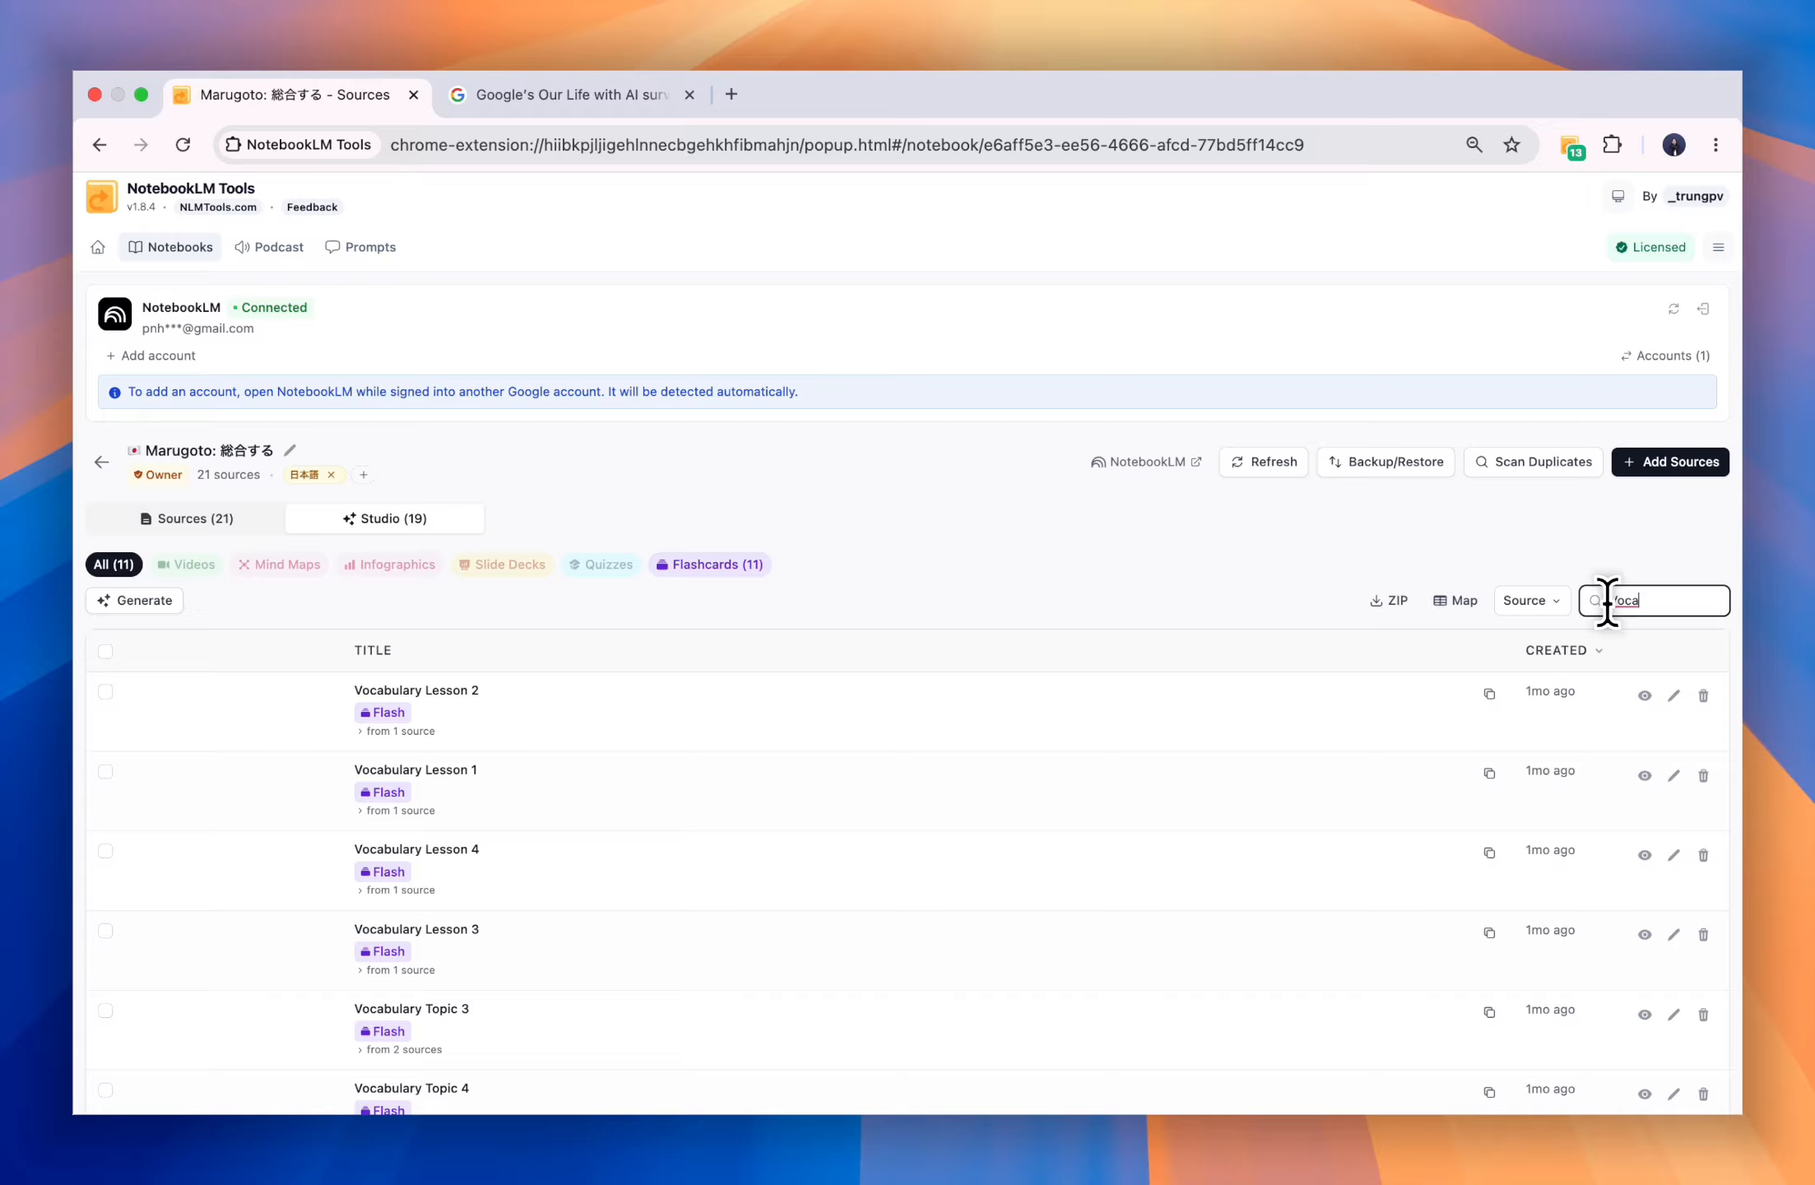
key(BackSpace)
text(Gram)
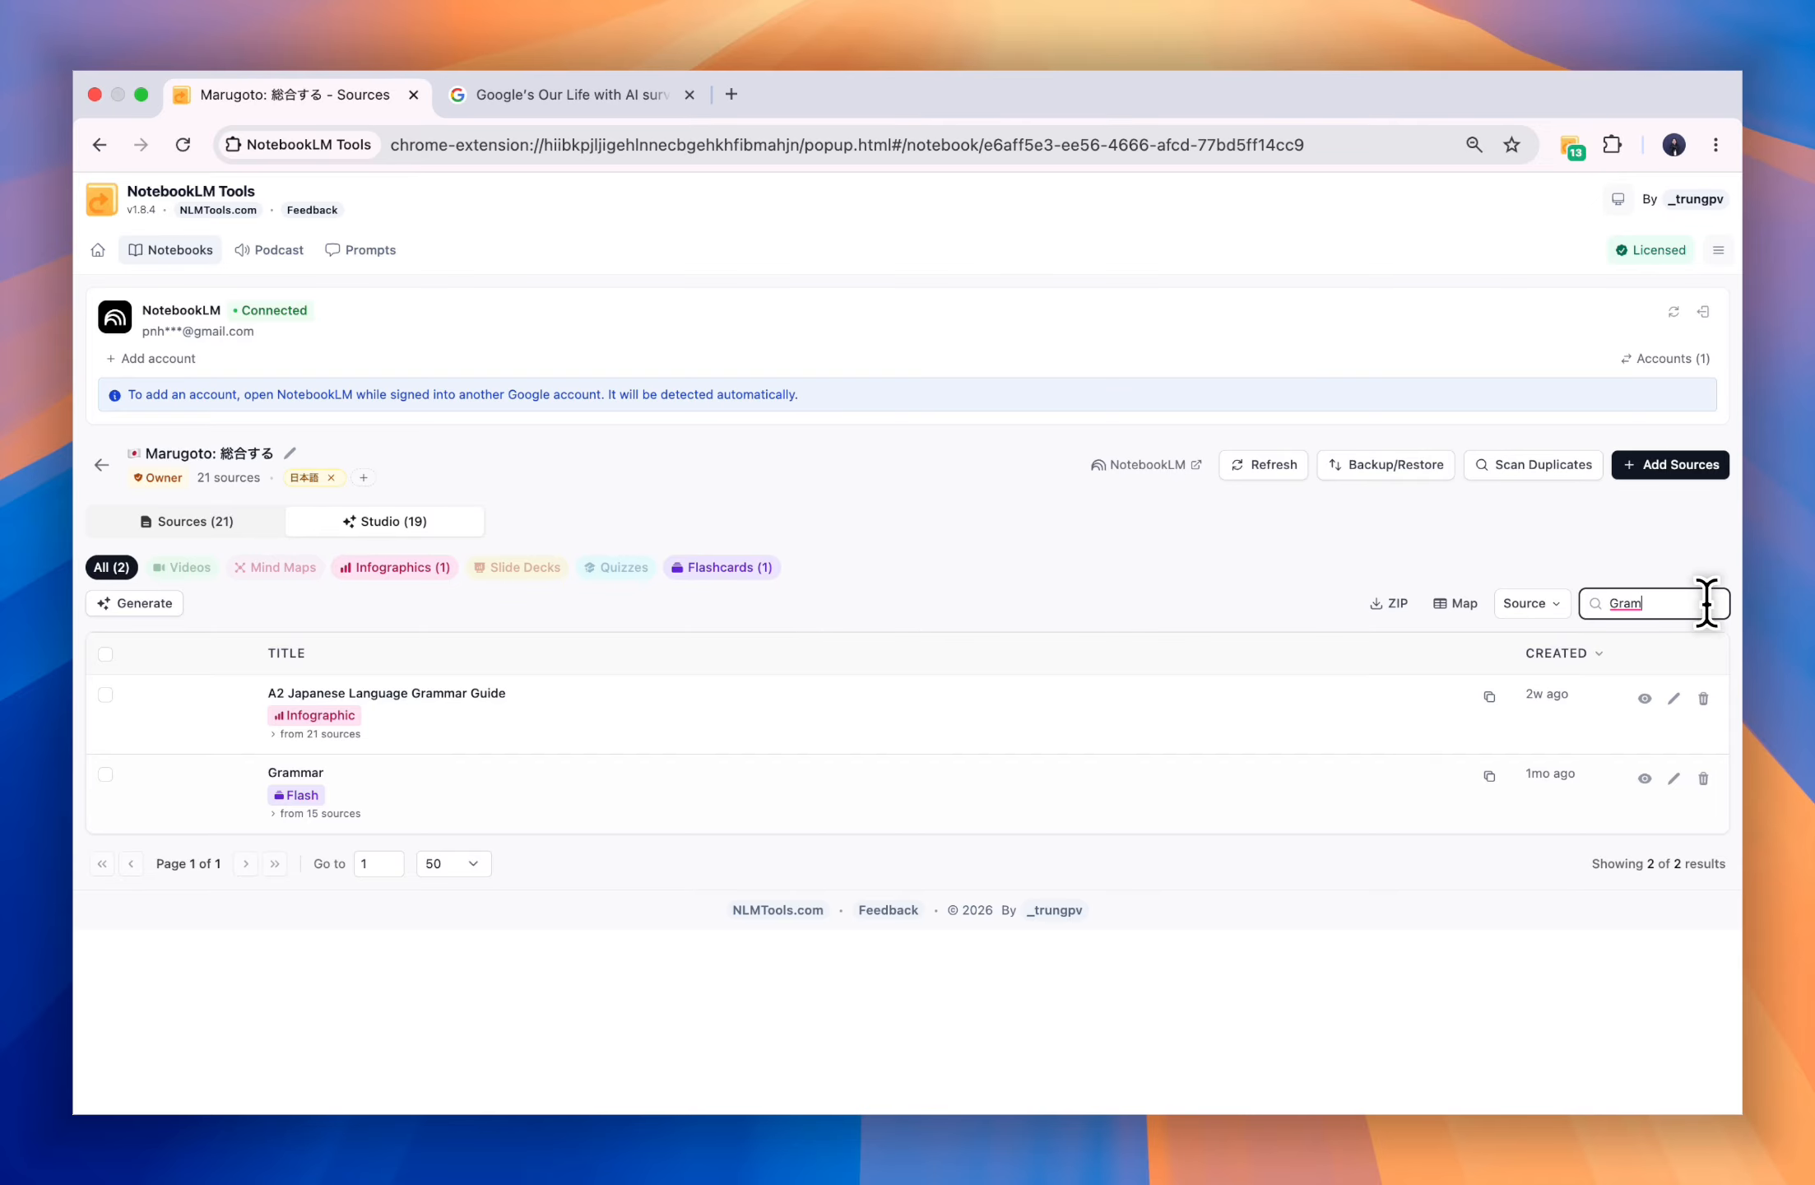
click(1644, 603)
key(BackSpace)
key(BackSpace)
key(BackSpace)
key(BackSpace)
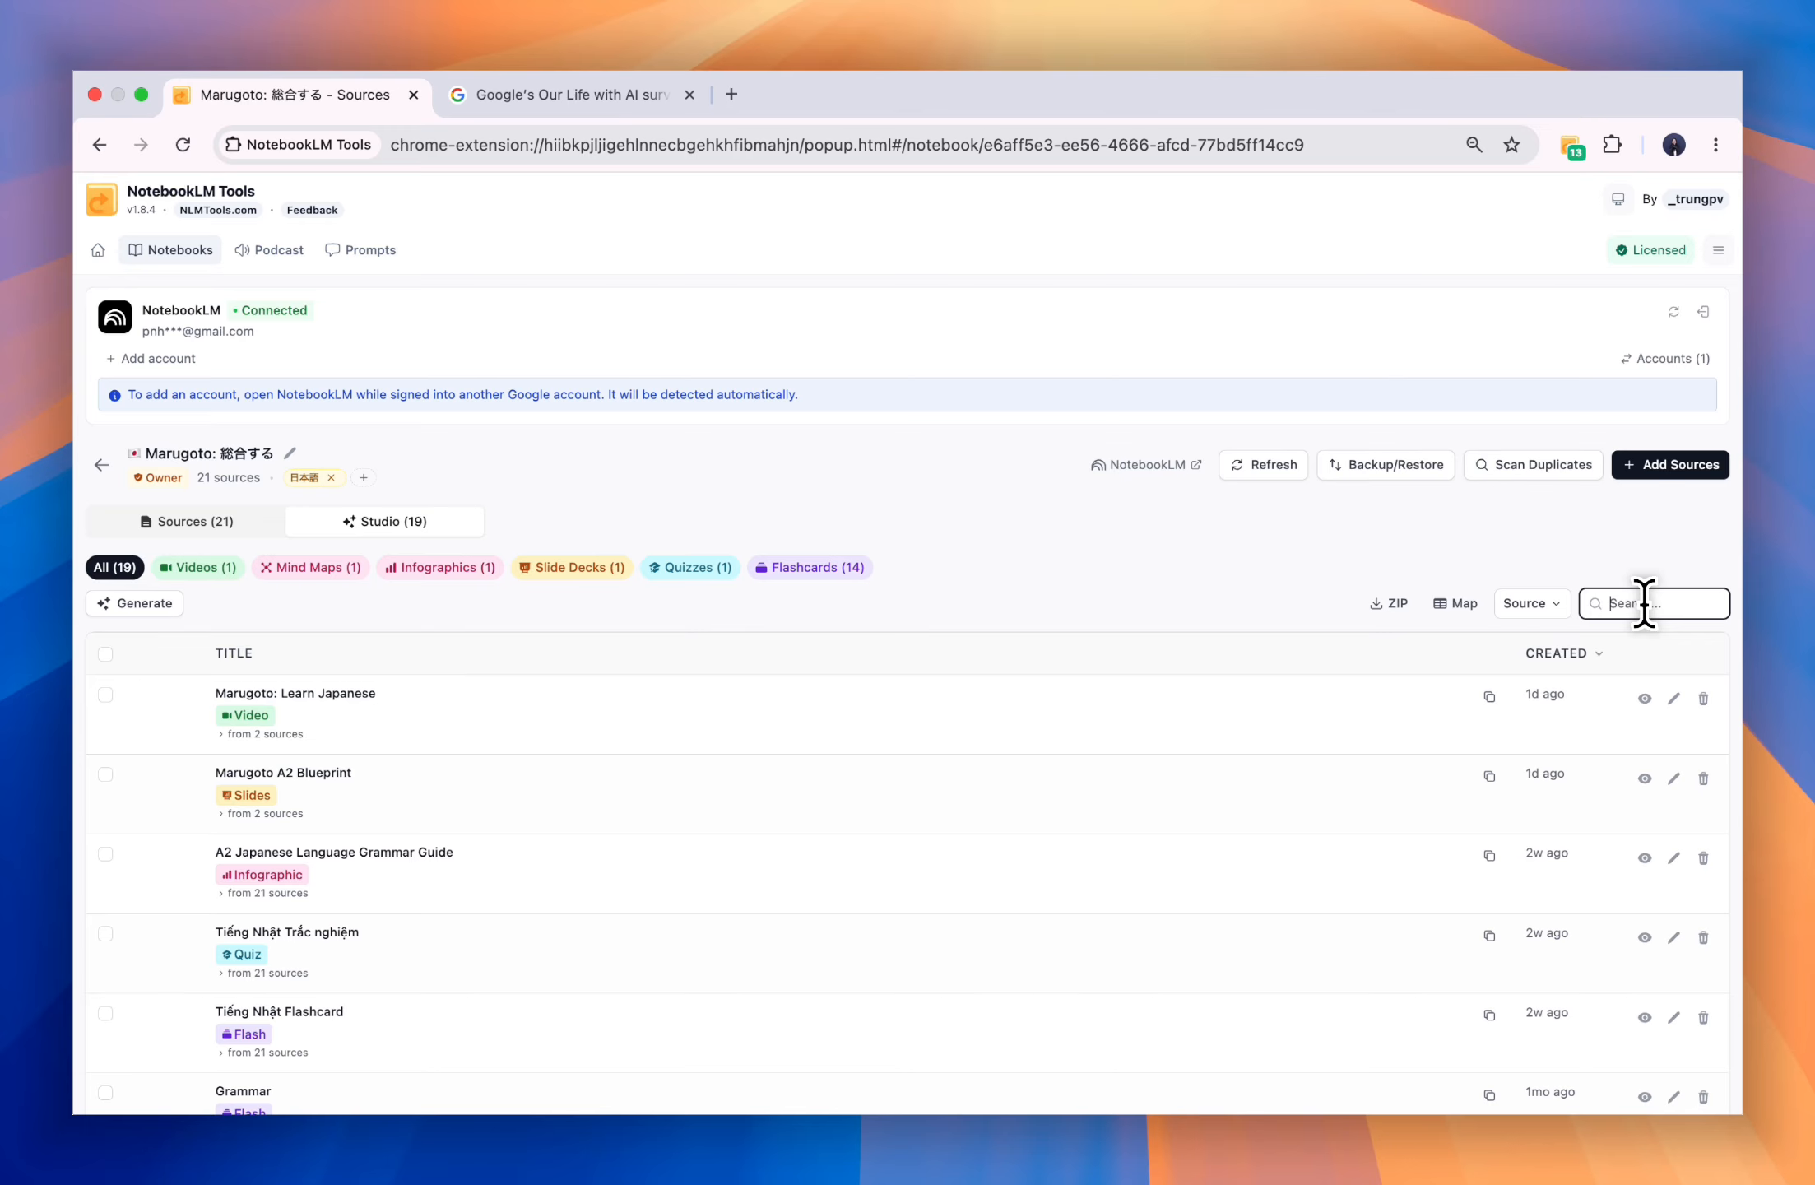
click(1514, 571)
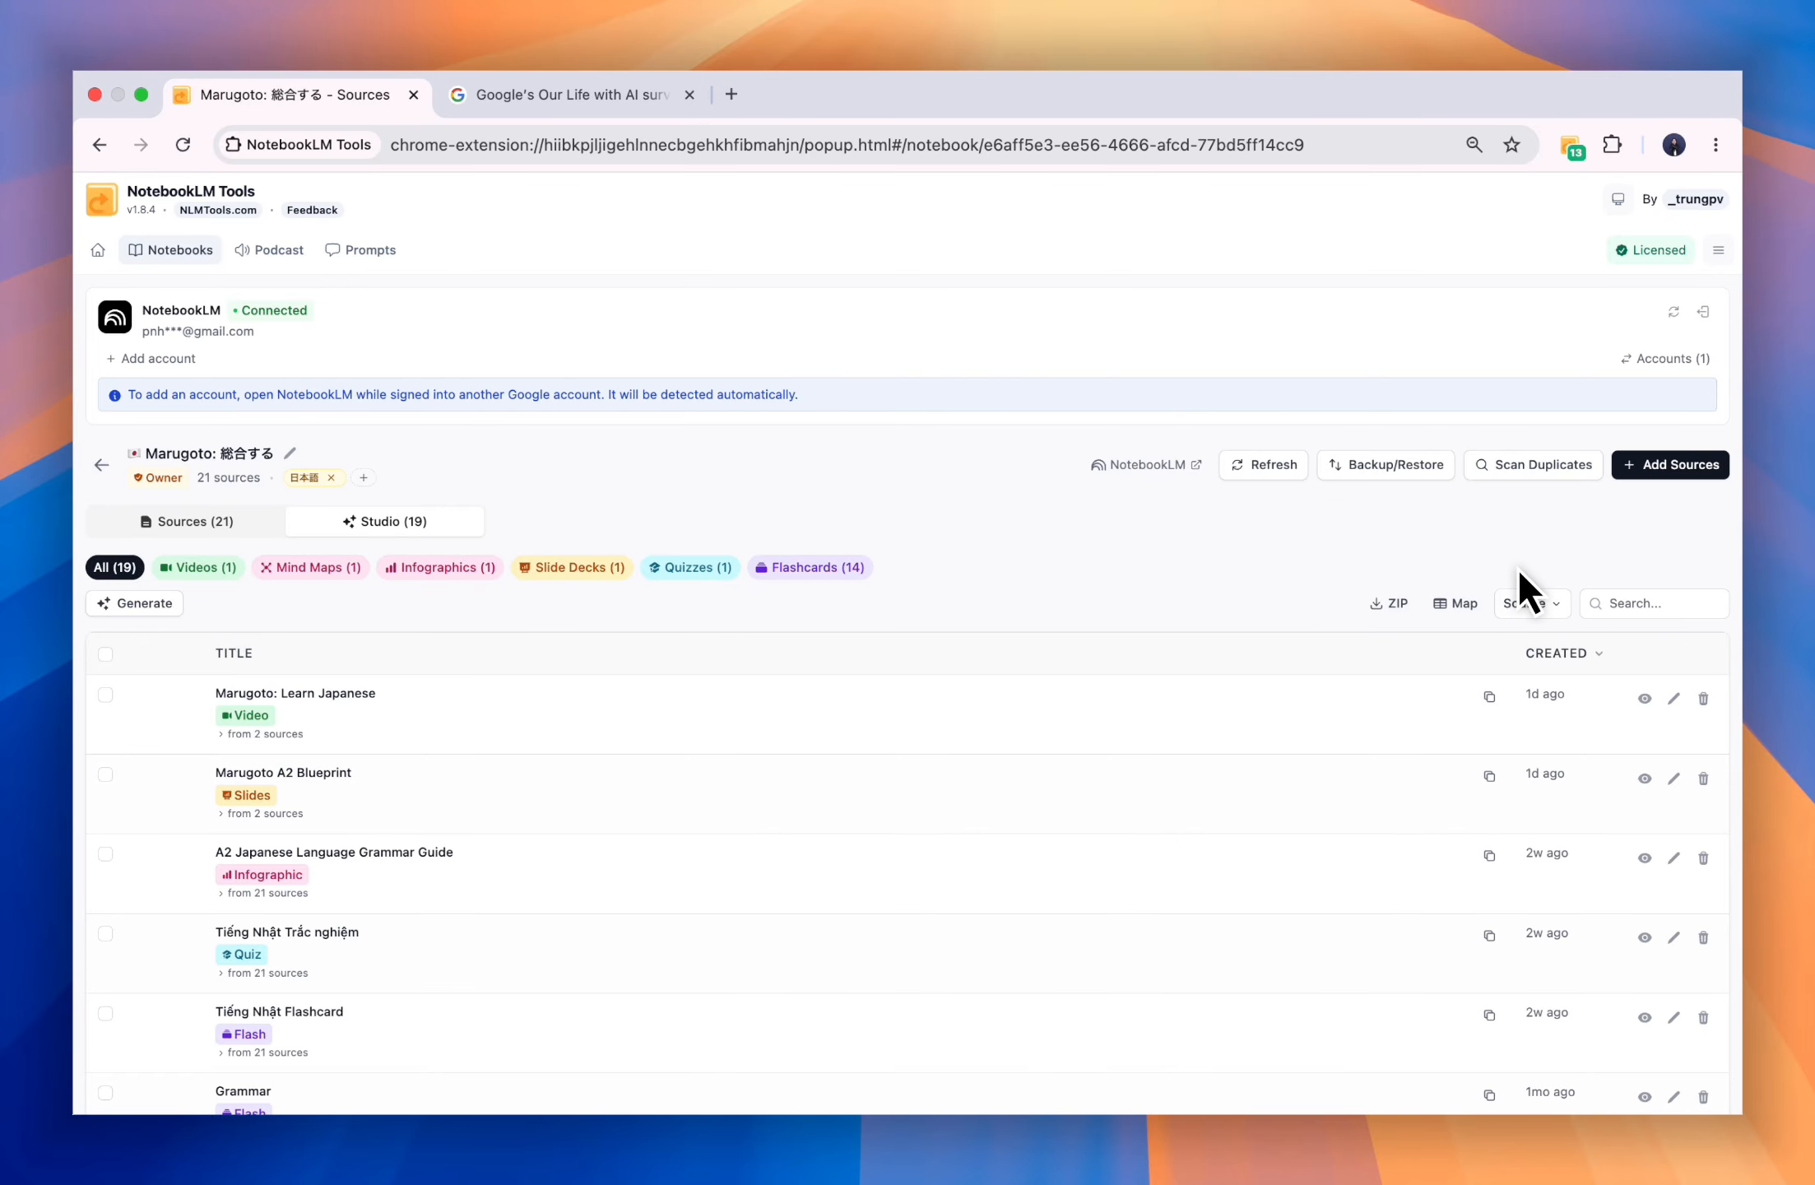
- Find the source matching "L2" and filter the studio items to those using A2-3_K_L2_eng.pdf
click(1550, 607)
click(1442, 639)
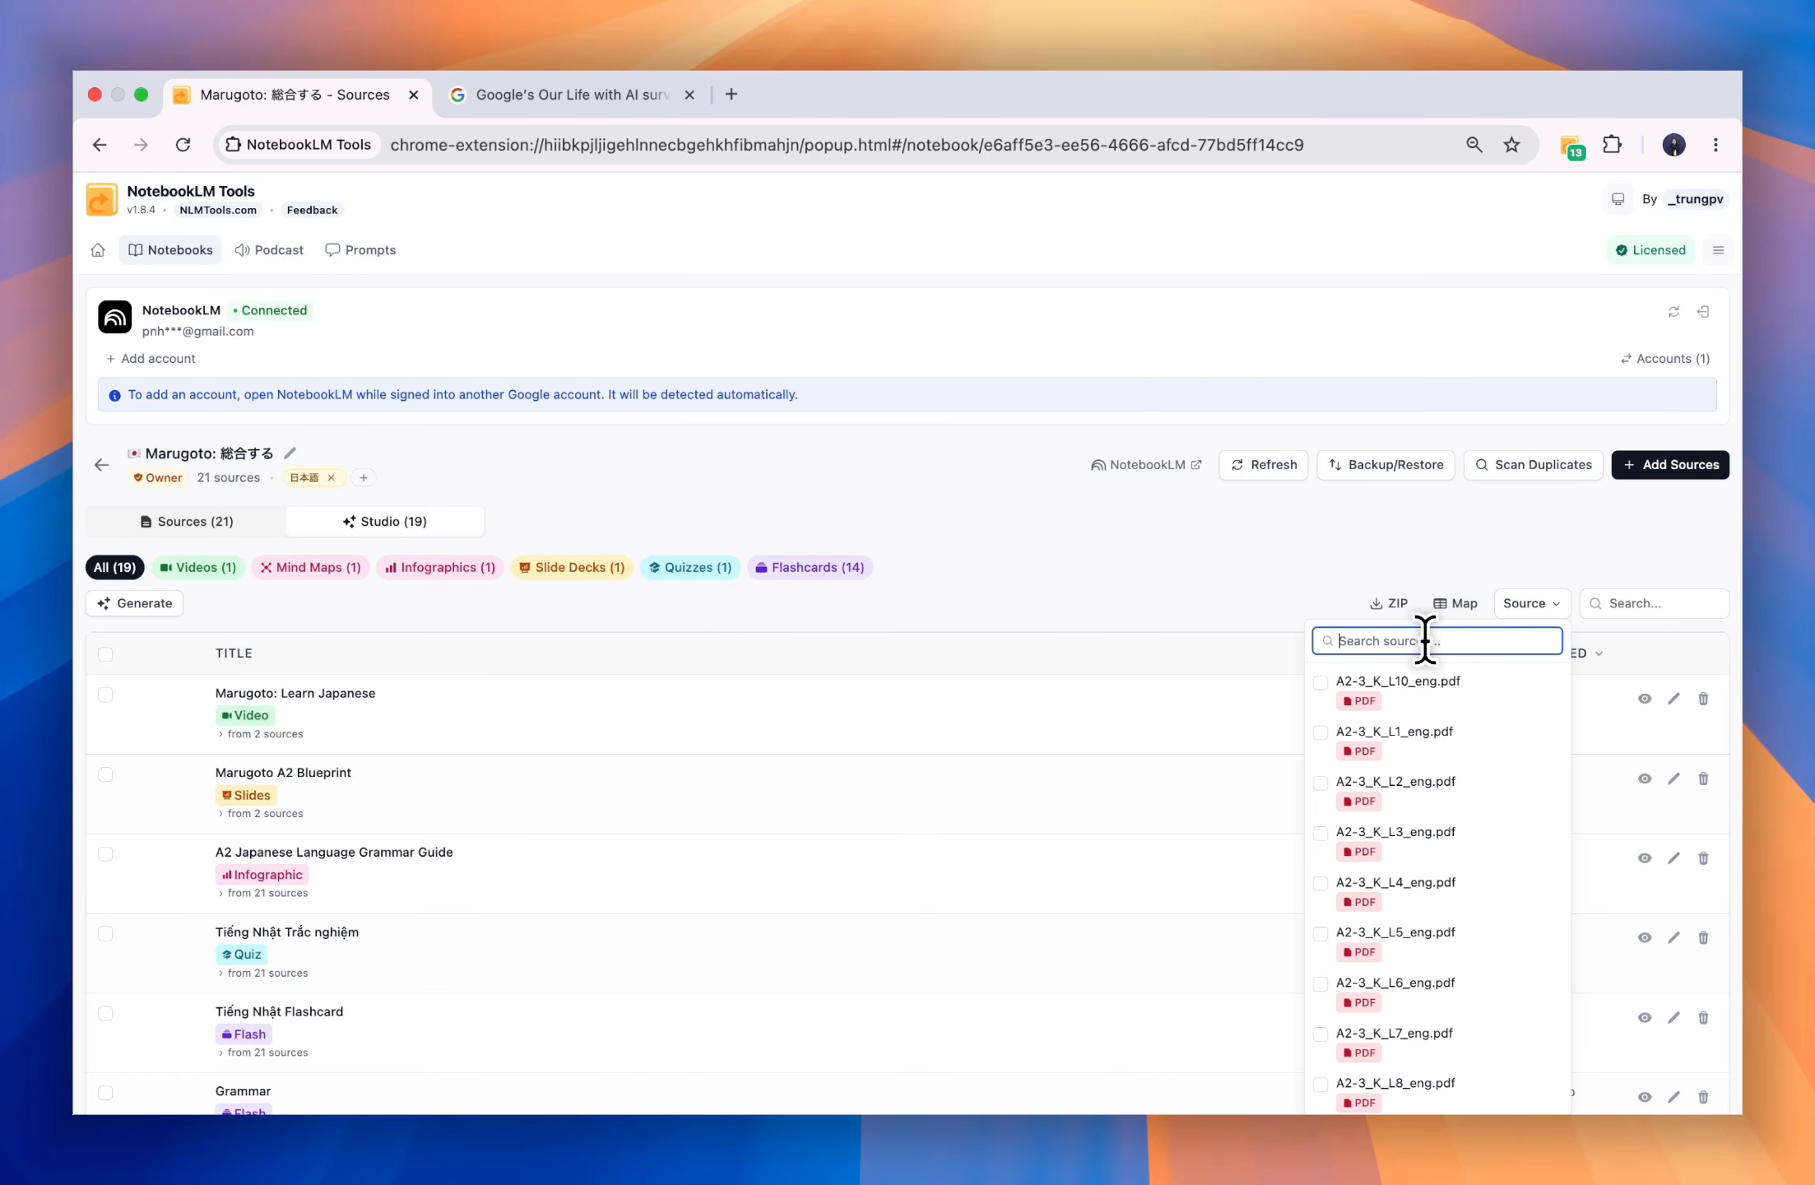
text(L2)
click(1432, 703)
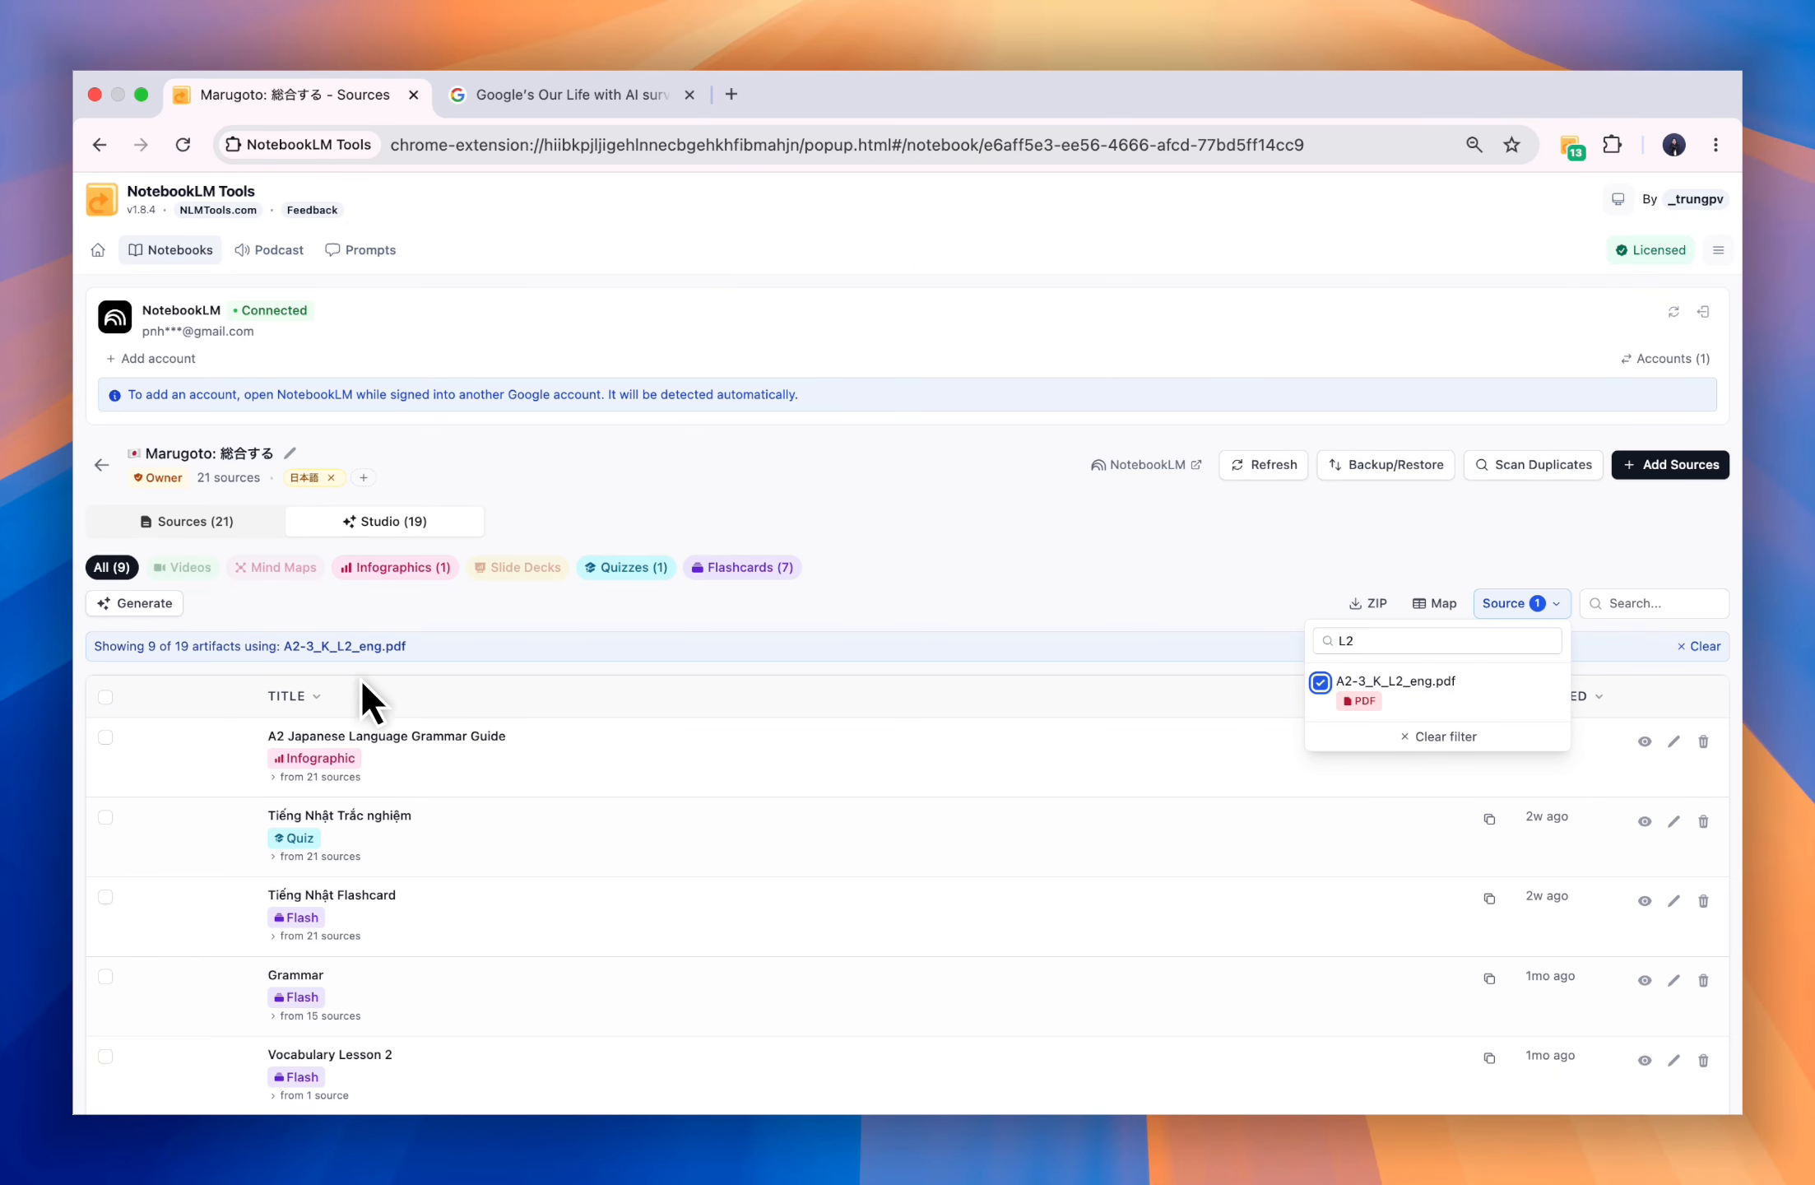
scroll(324, 658, down, 5)
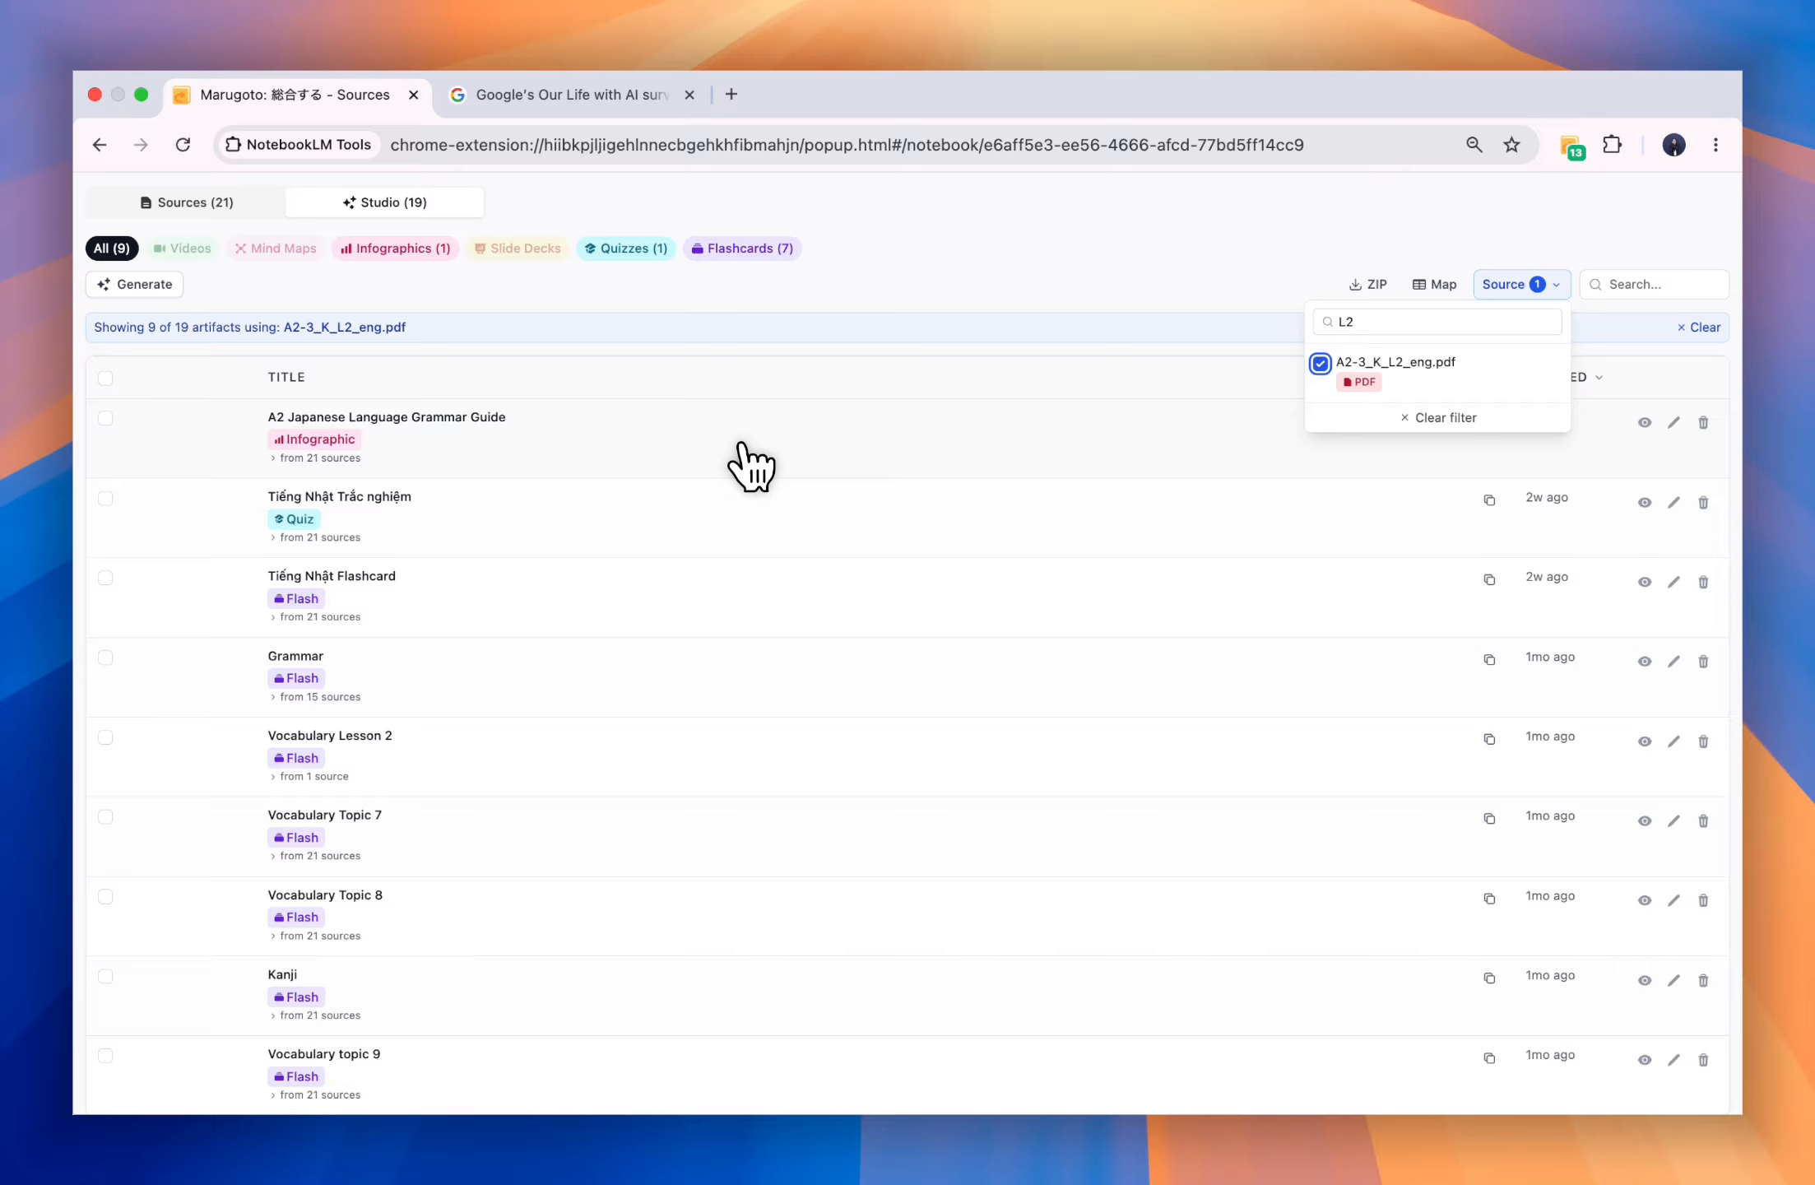
- Clear the source filter and export all of the notebook's studio items as a ZIP file
click(1384, 415)
click(1097, 276)
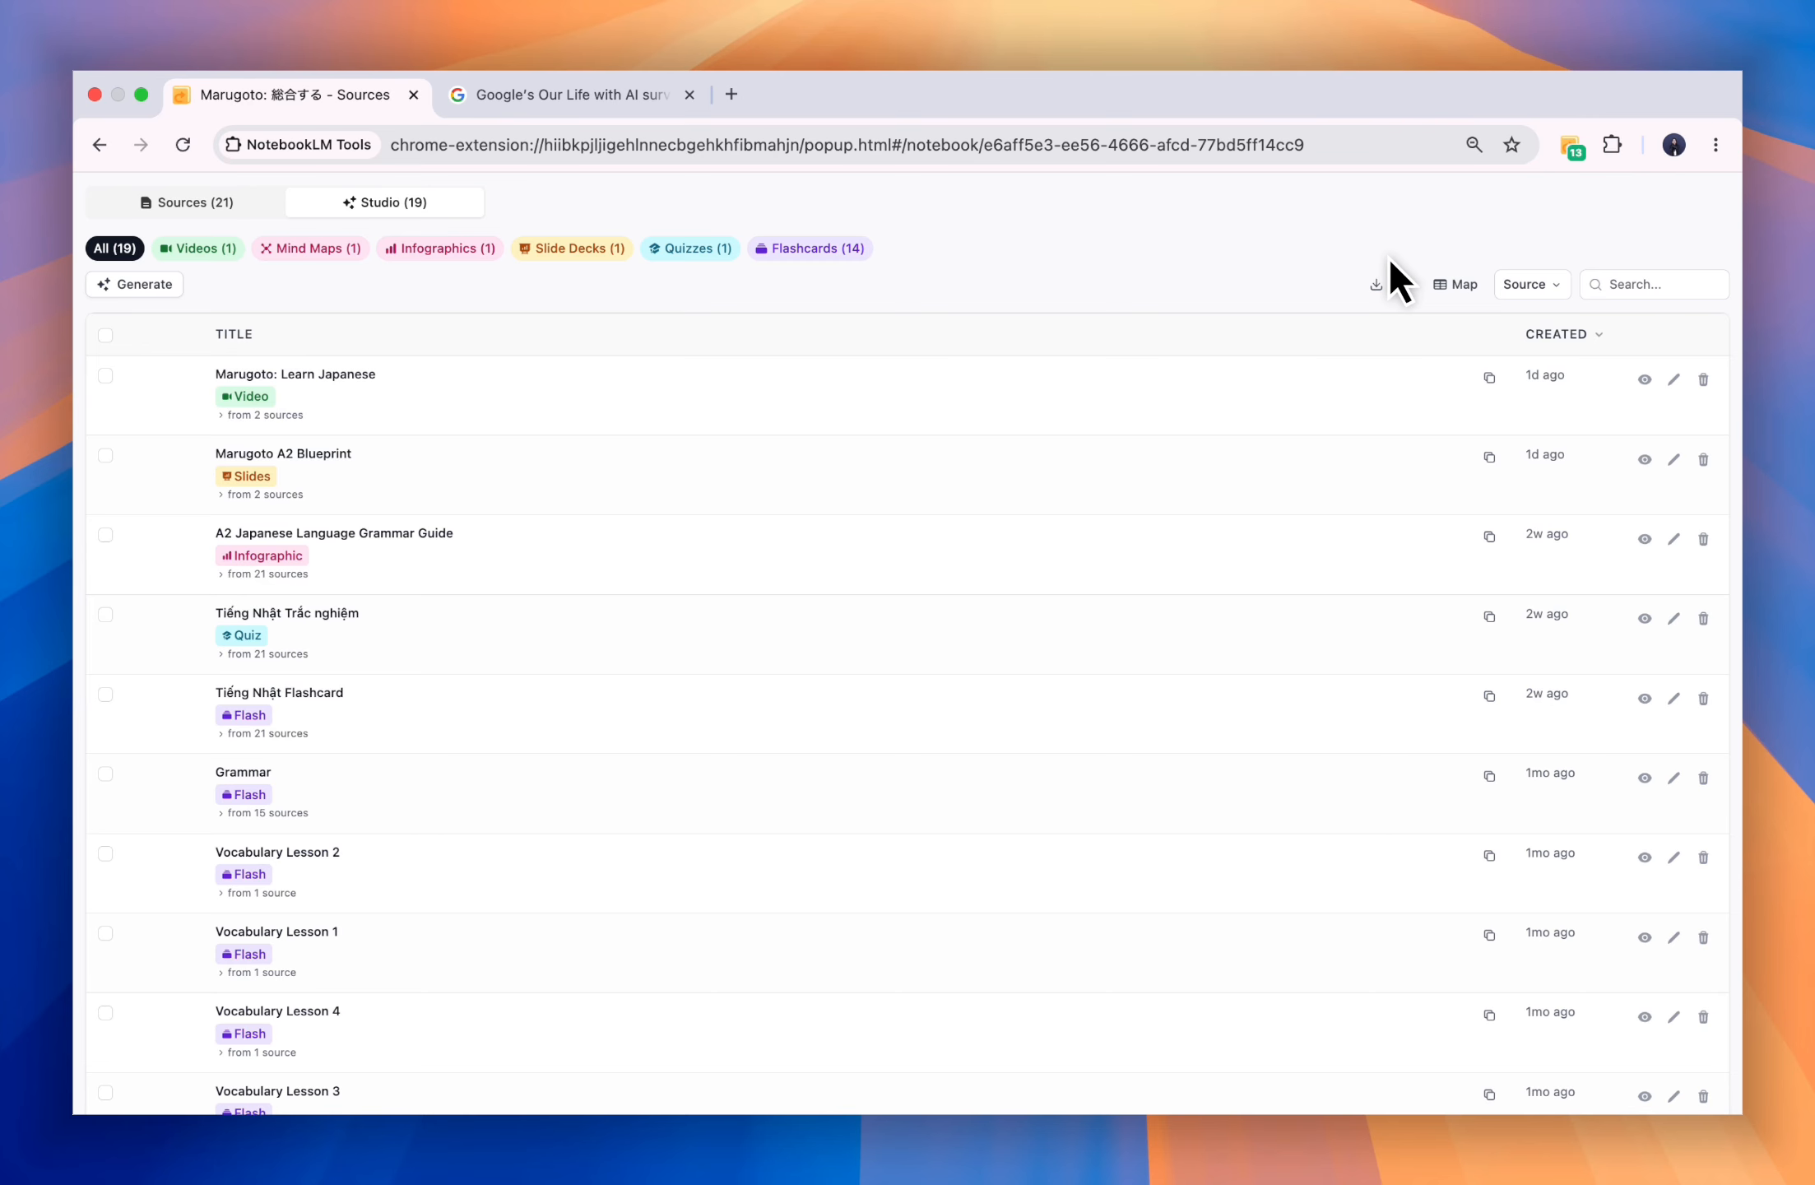
click(1375, 286)
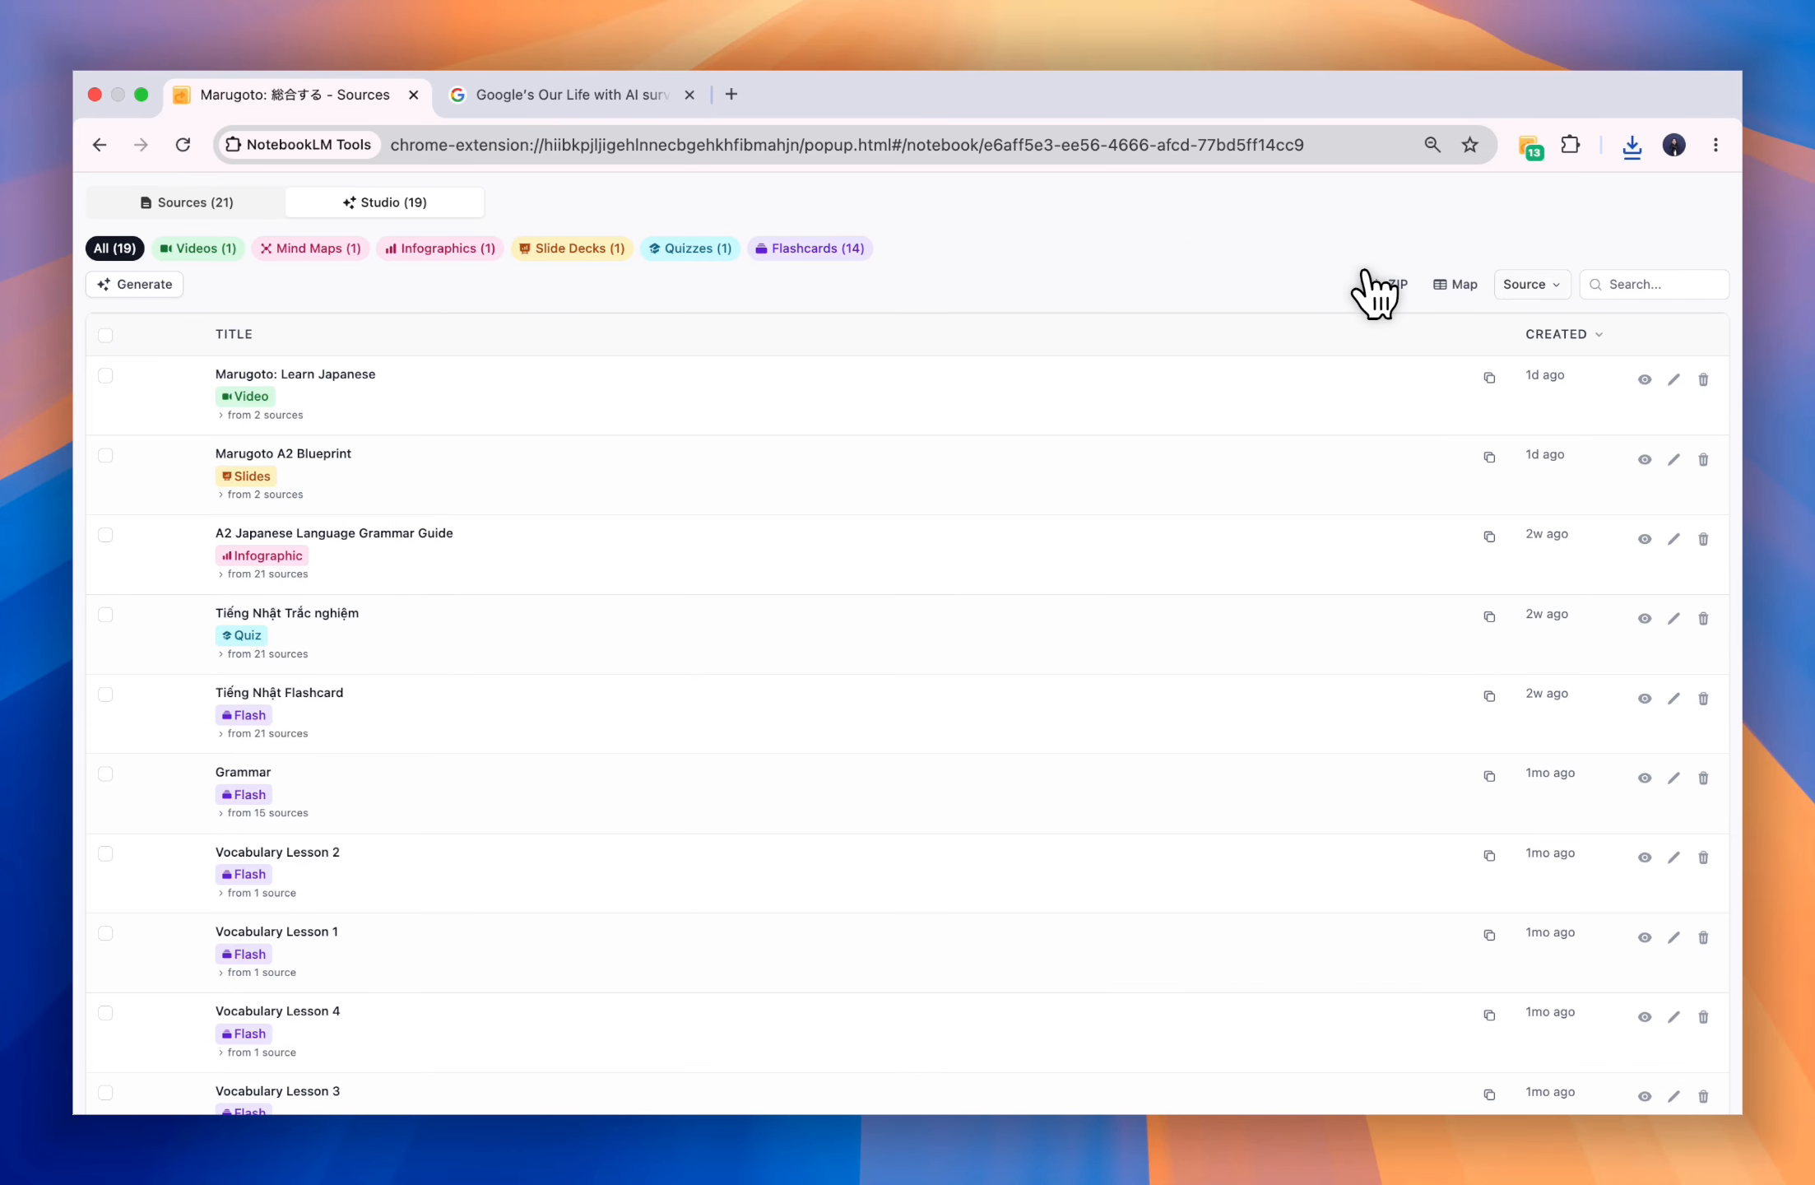
- Filter the studio items by the source A2-3_K_L2_eng.pdf and export only those items as a ZIP file
click(1517, 285)
click(1429, 387)
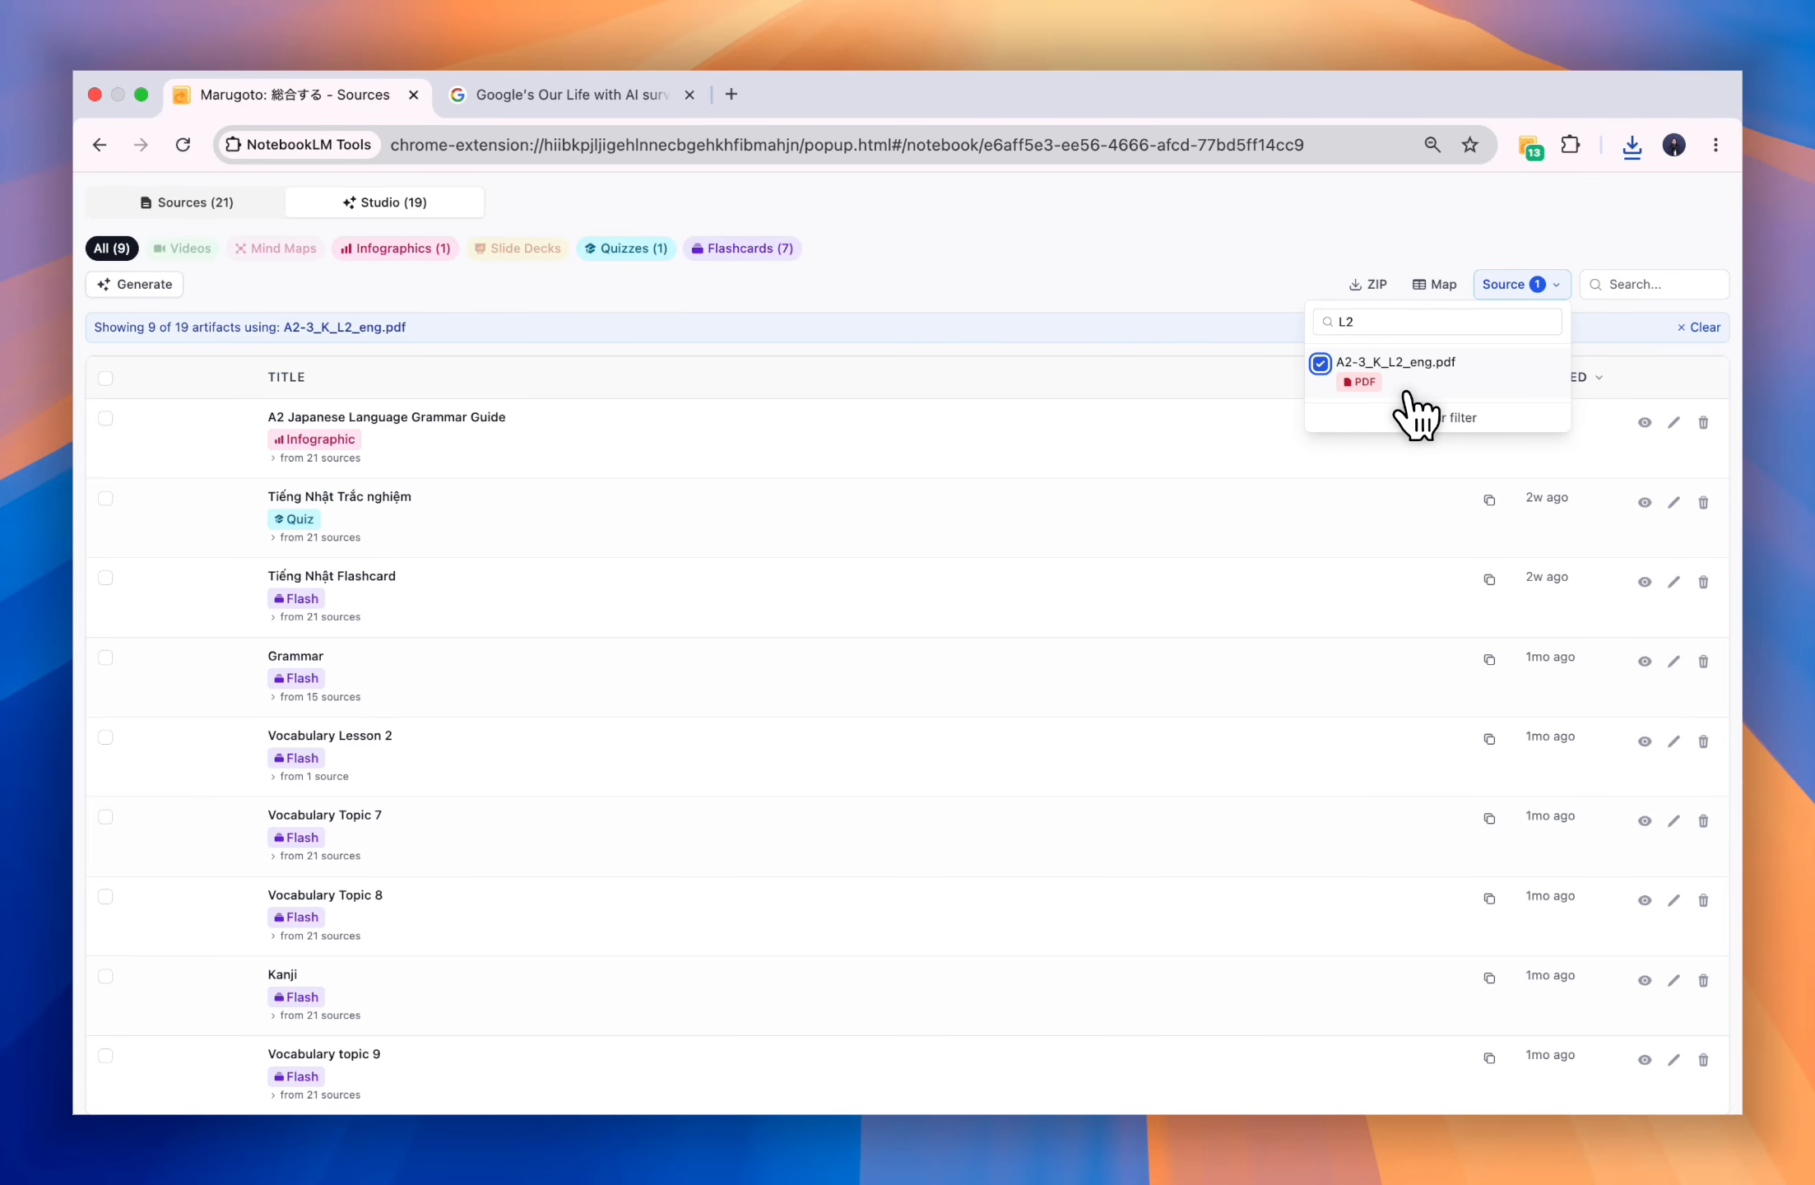
click(1269, 246)
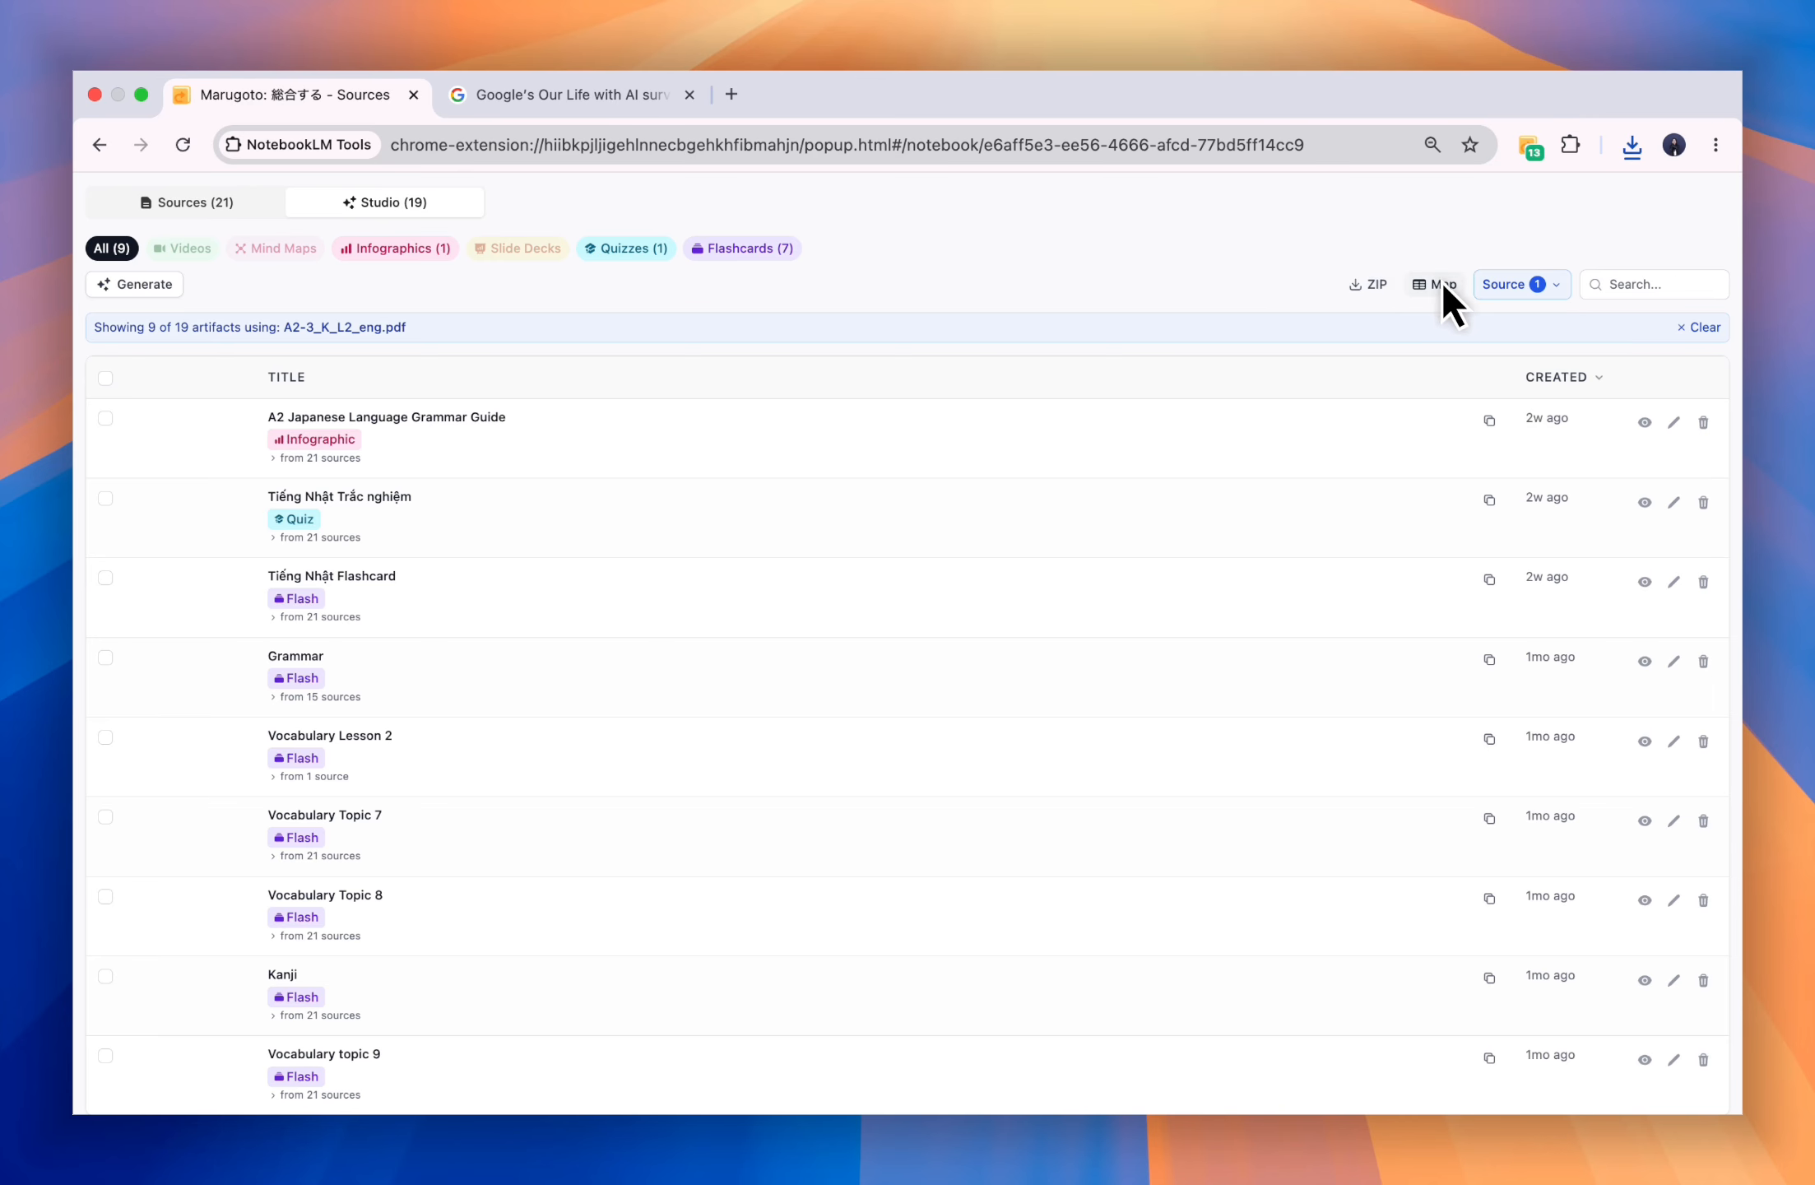
click(1368, 285)
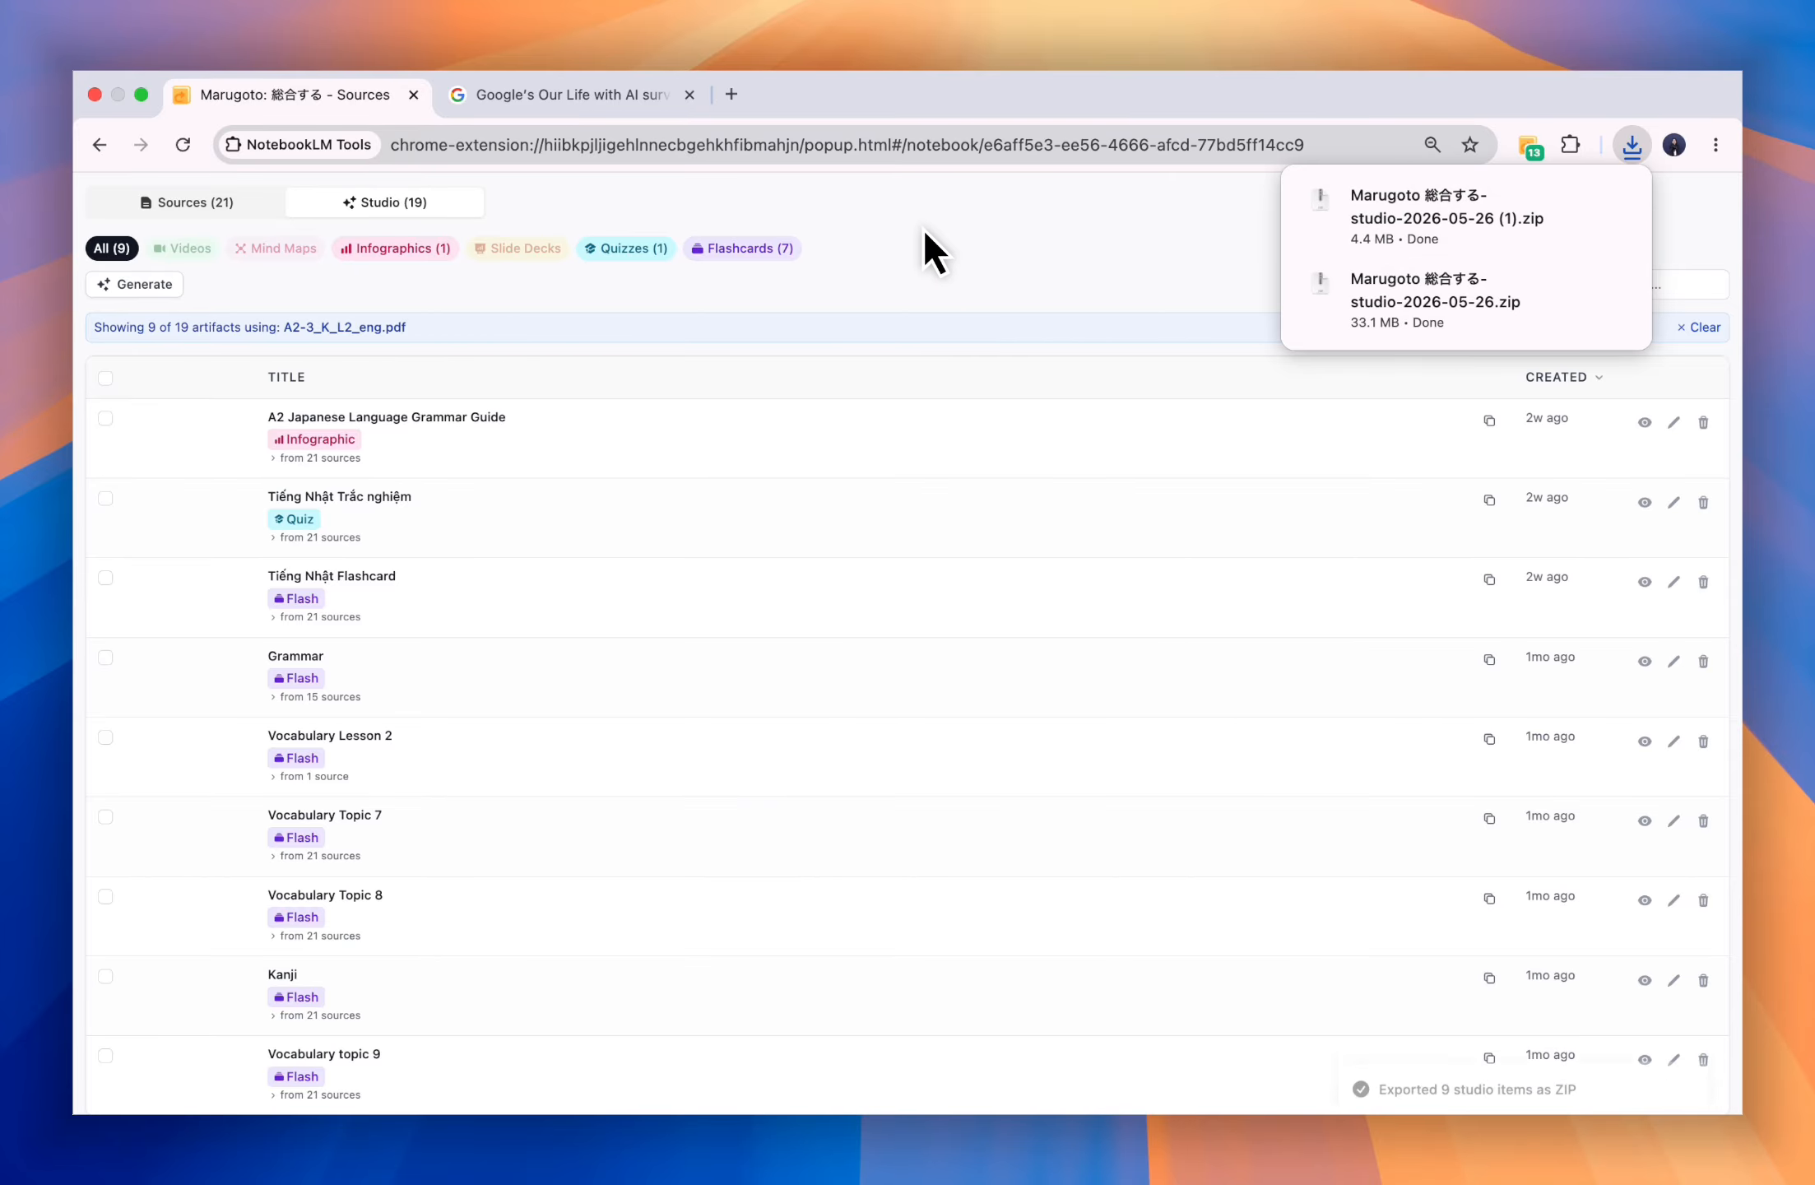
- Clear the source filter and select the "Marugoto: Learn Japanese" video and the "Marugoto A2 Blueprint" slides
click(1505, 284)
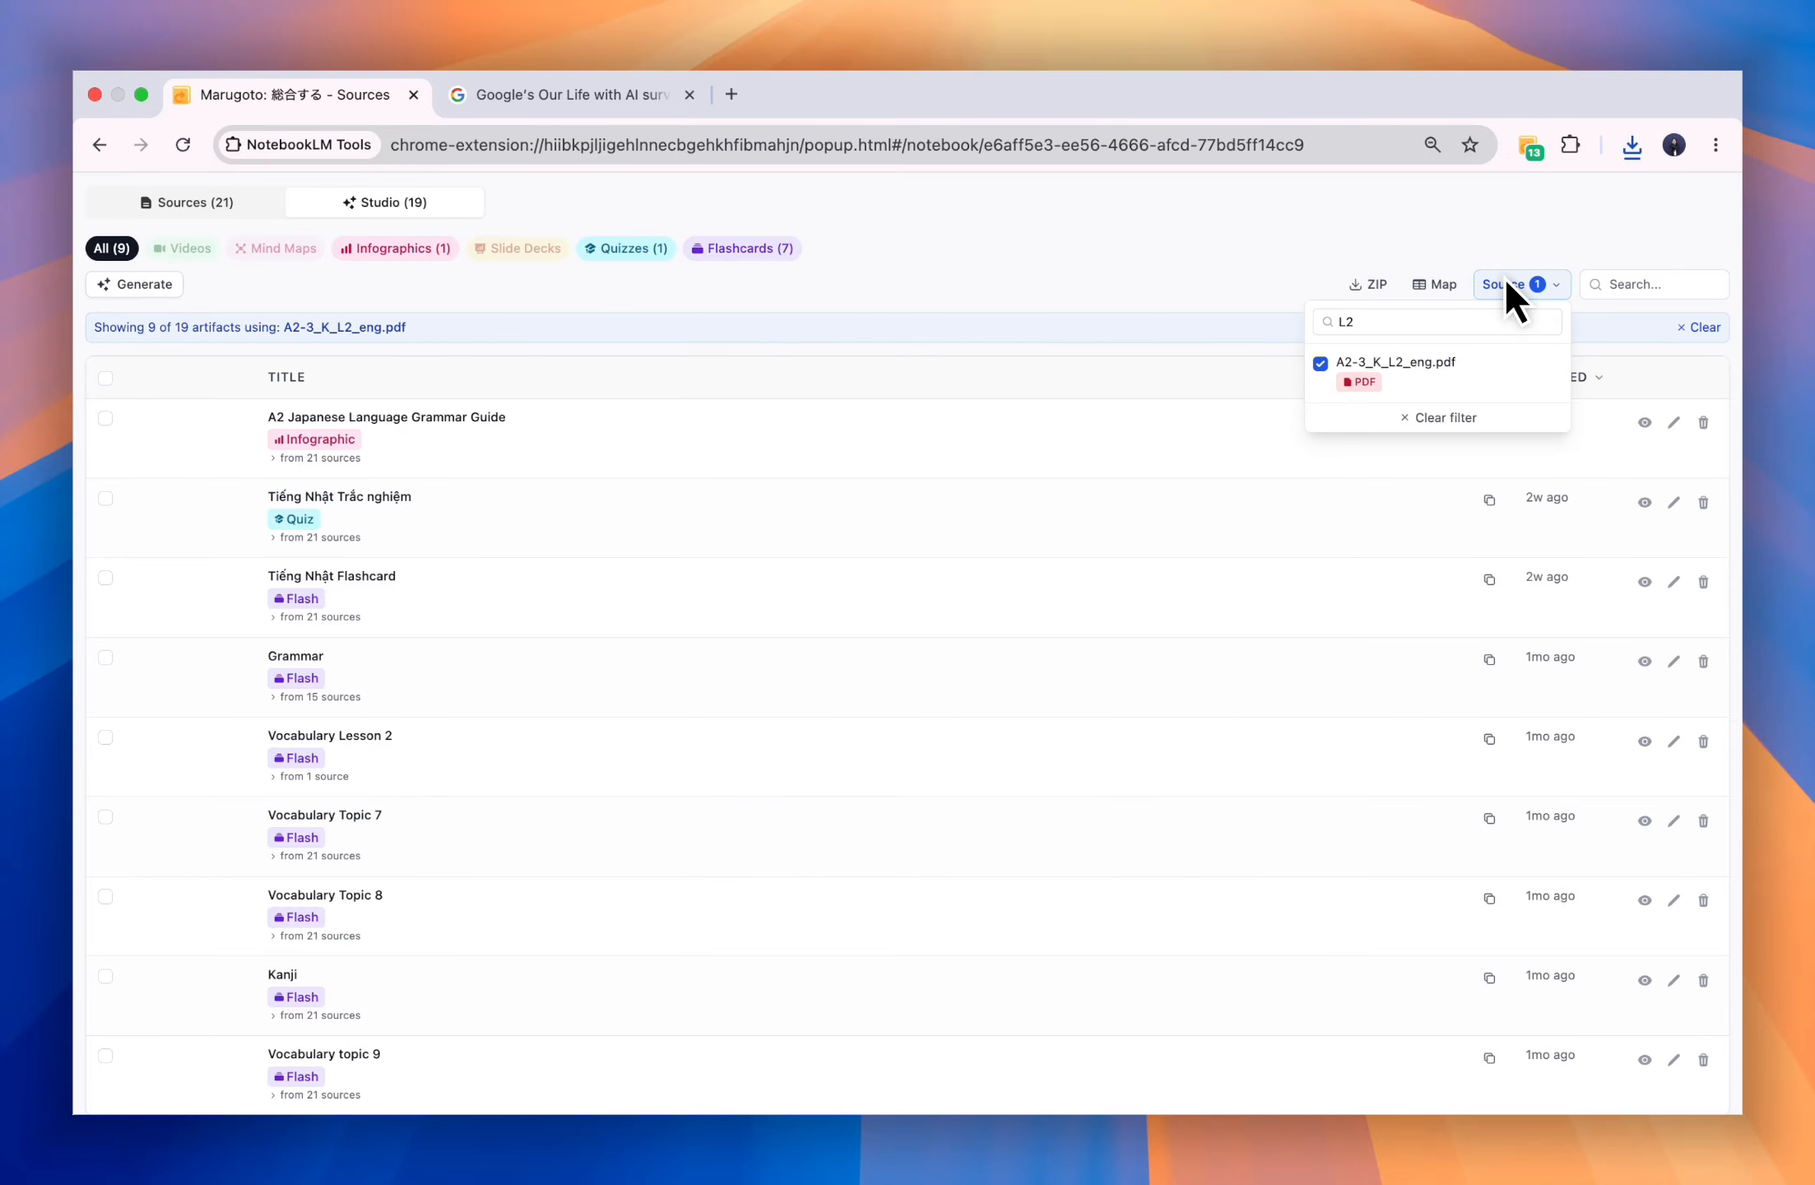
click(1463, 412)
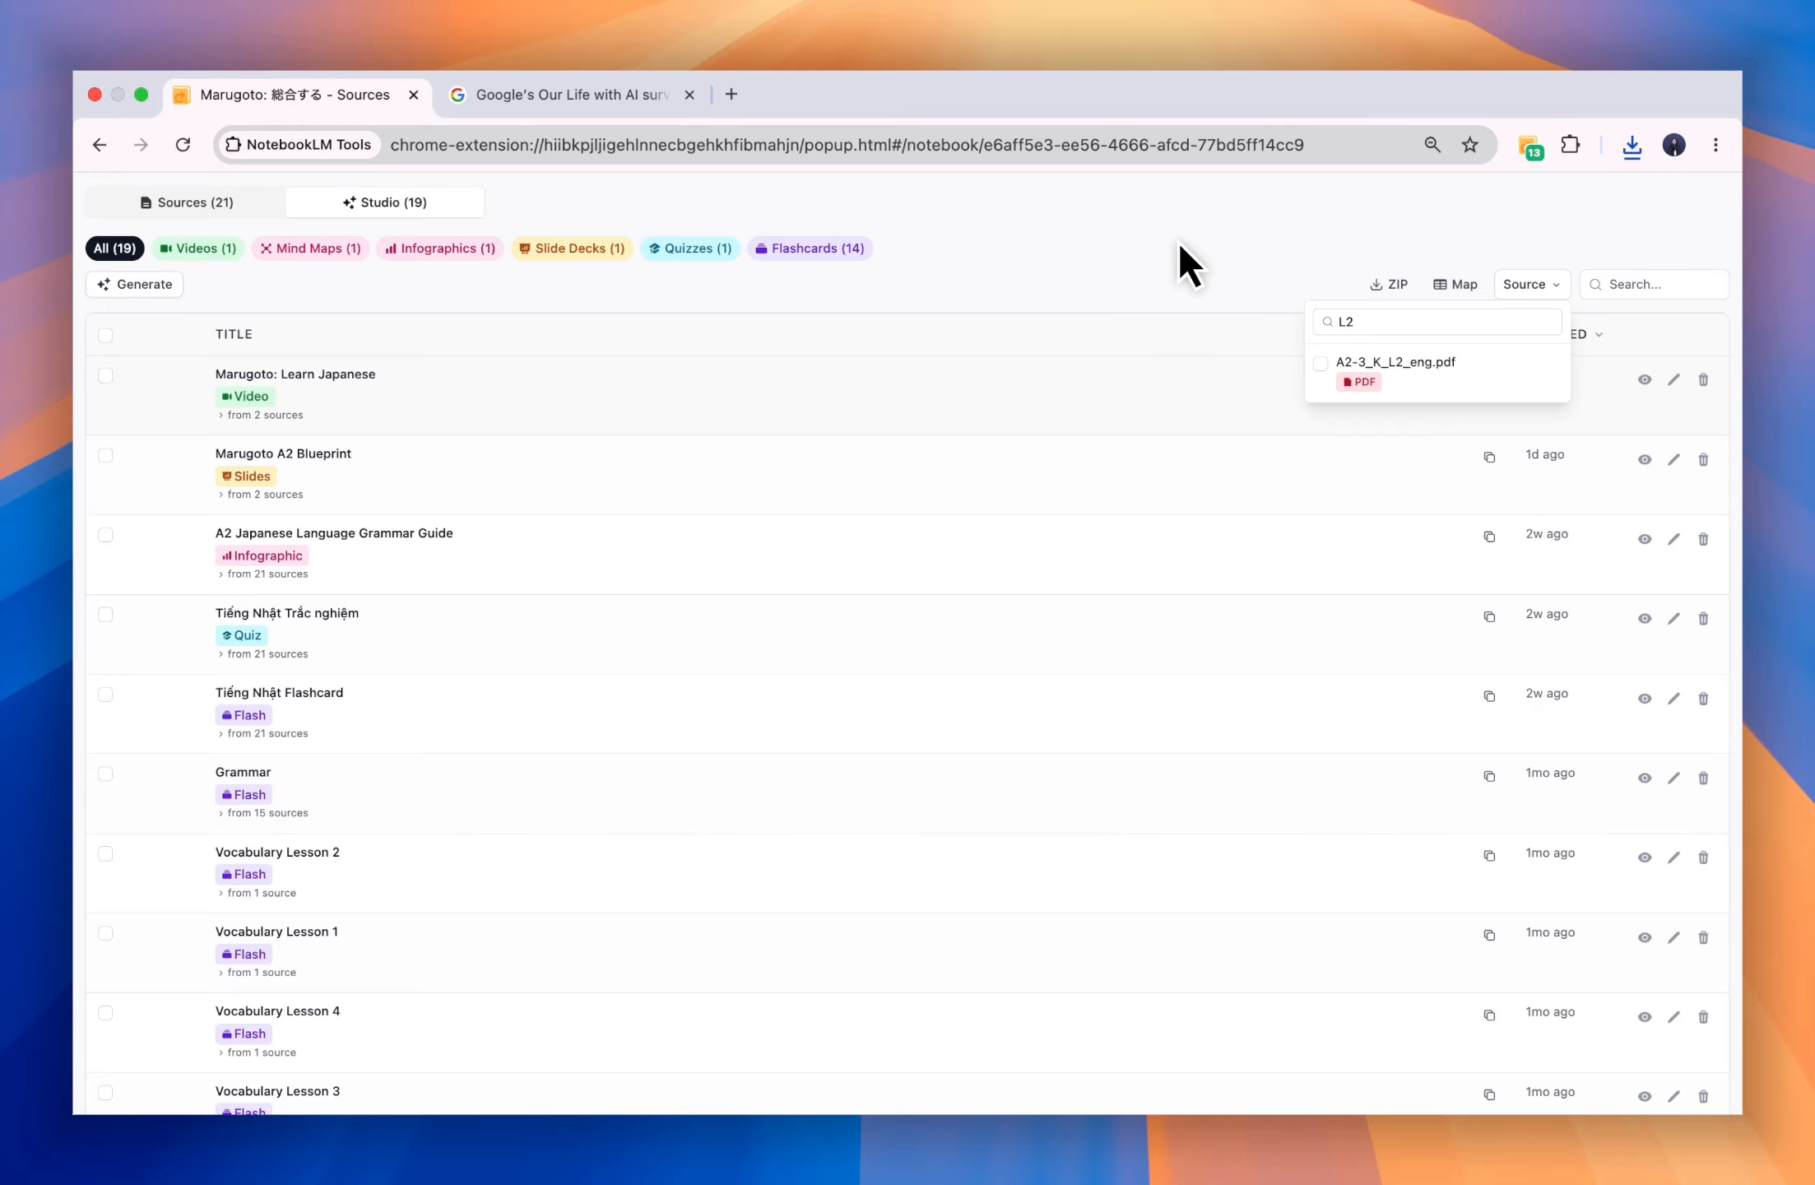
click(104, 378)
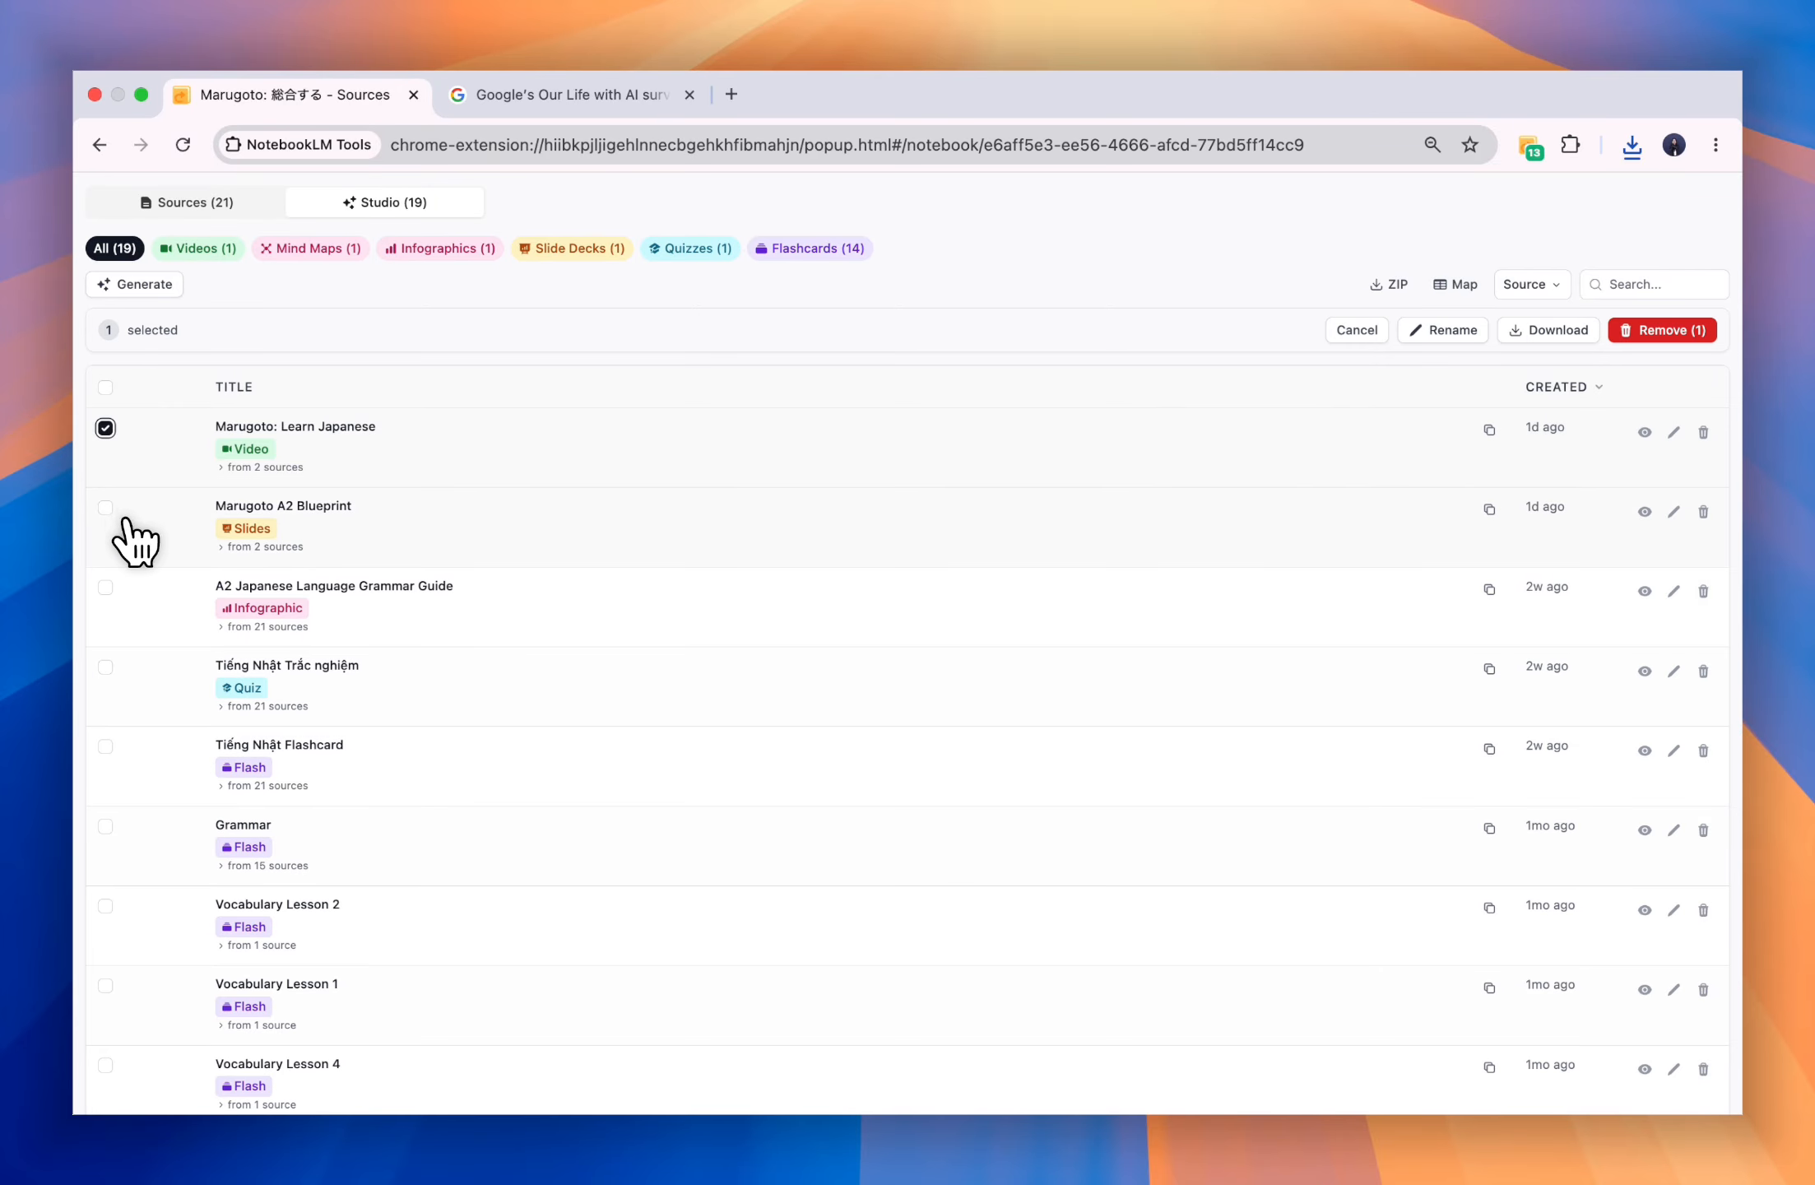
click(109, 511)
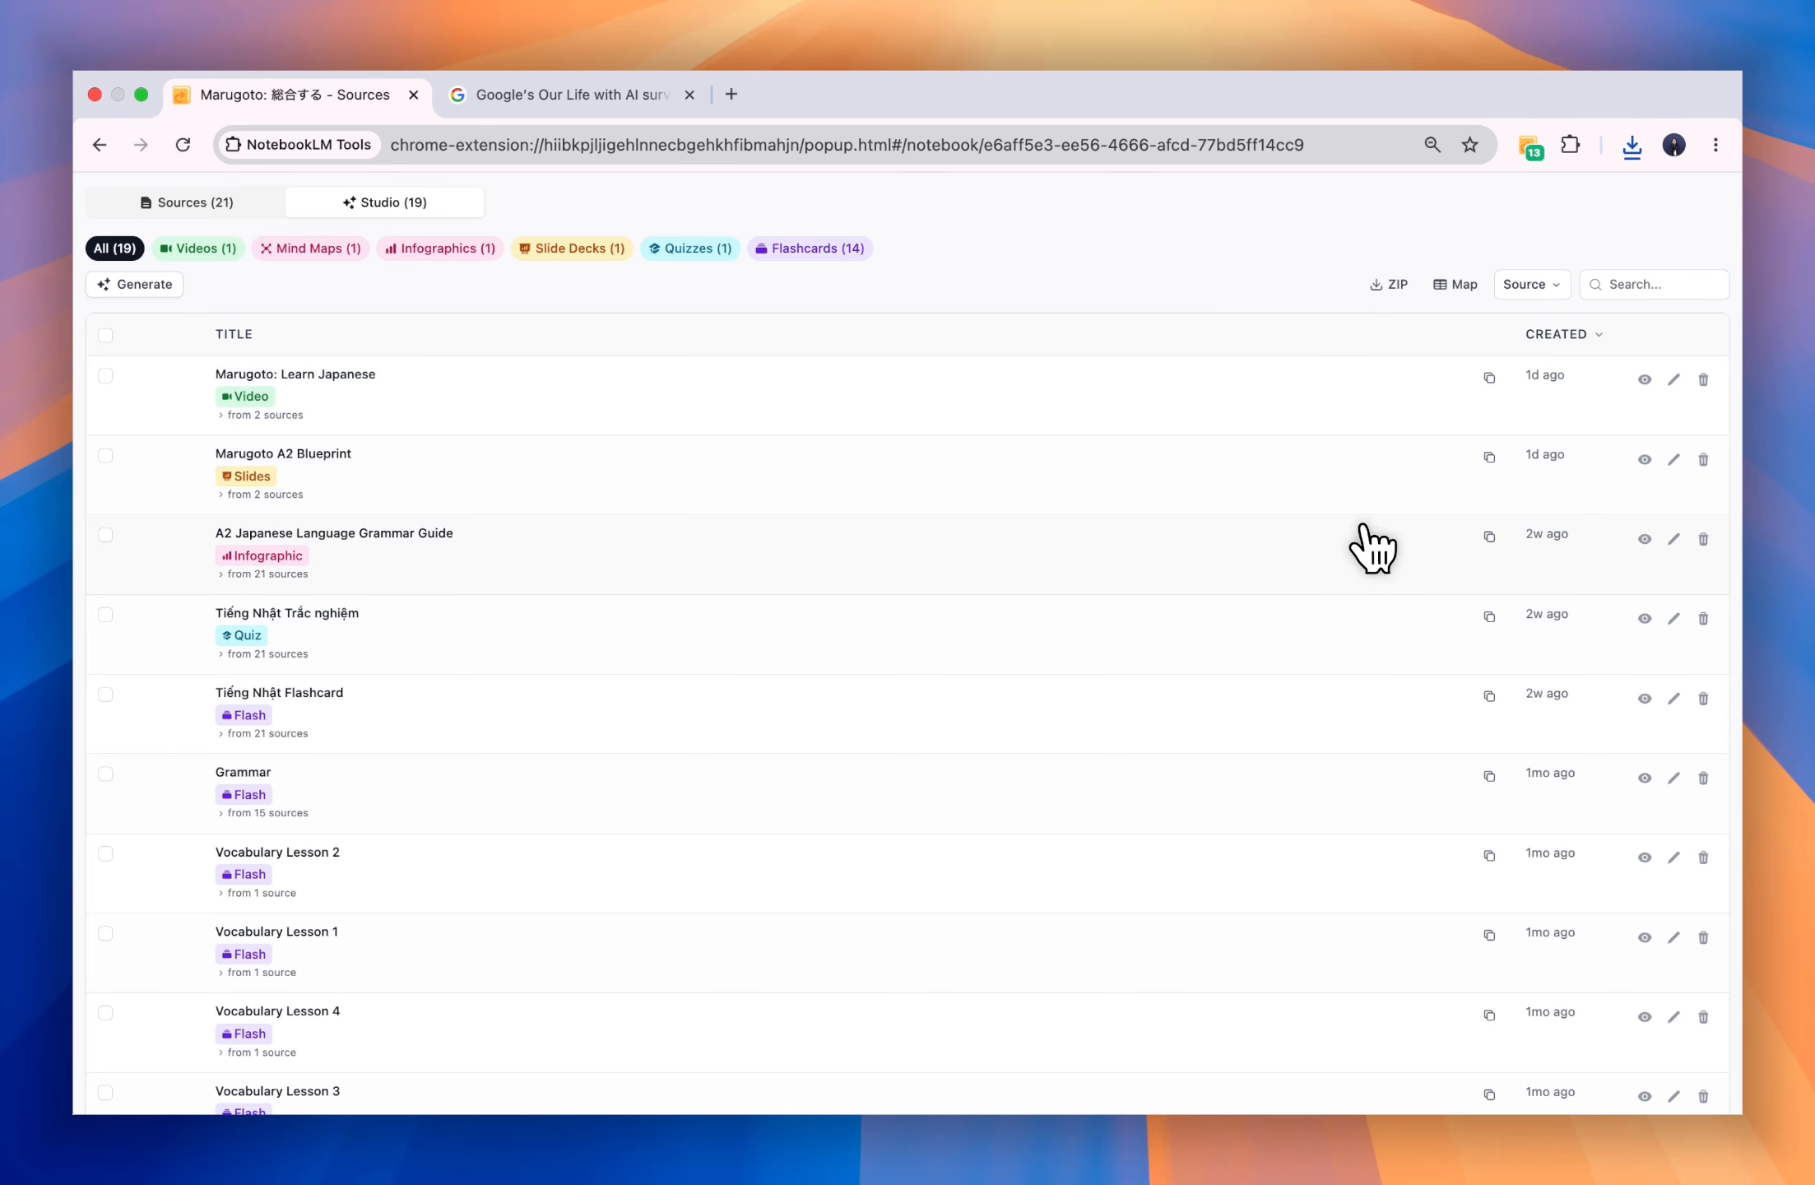
- Open the "Tiếng Nhật Trắc nghiệm" quiz and check "ぼうしを 持っていった ほうがいいです" as the answer to question 1, continuing to question 2
click(1644, 619)
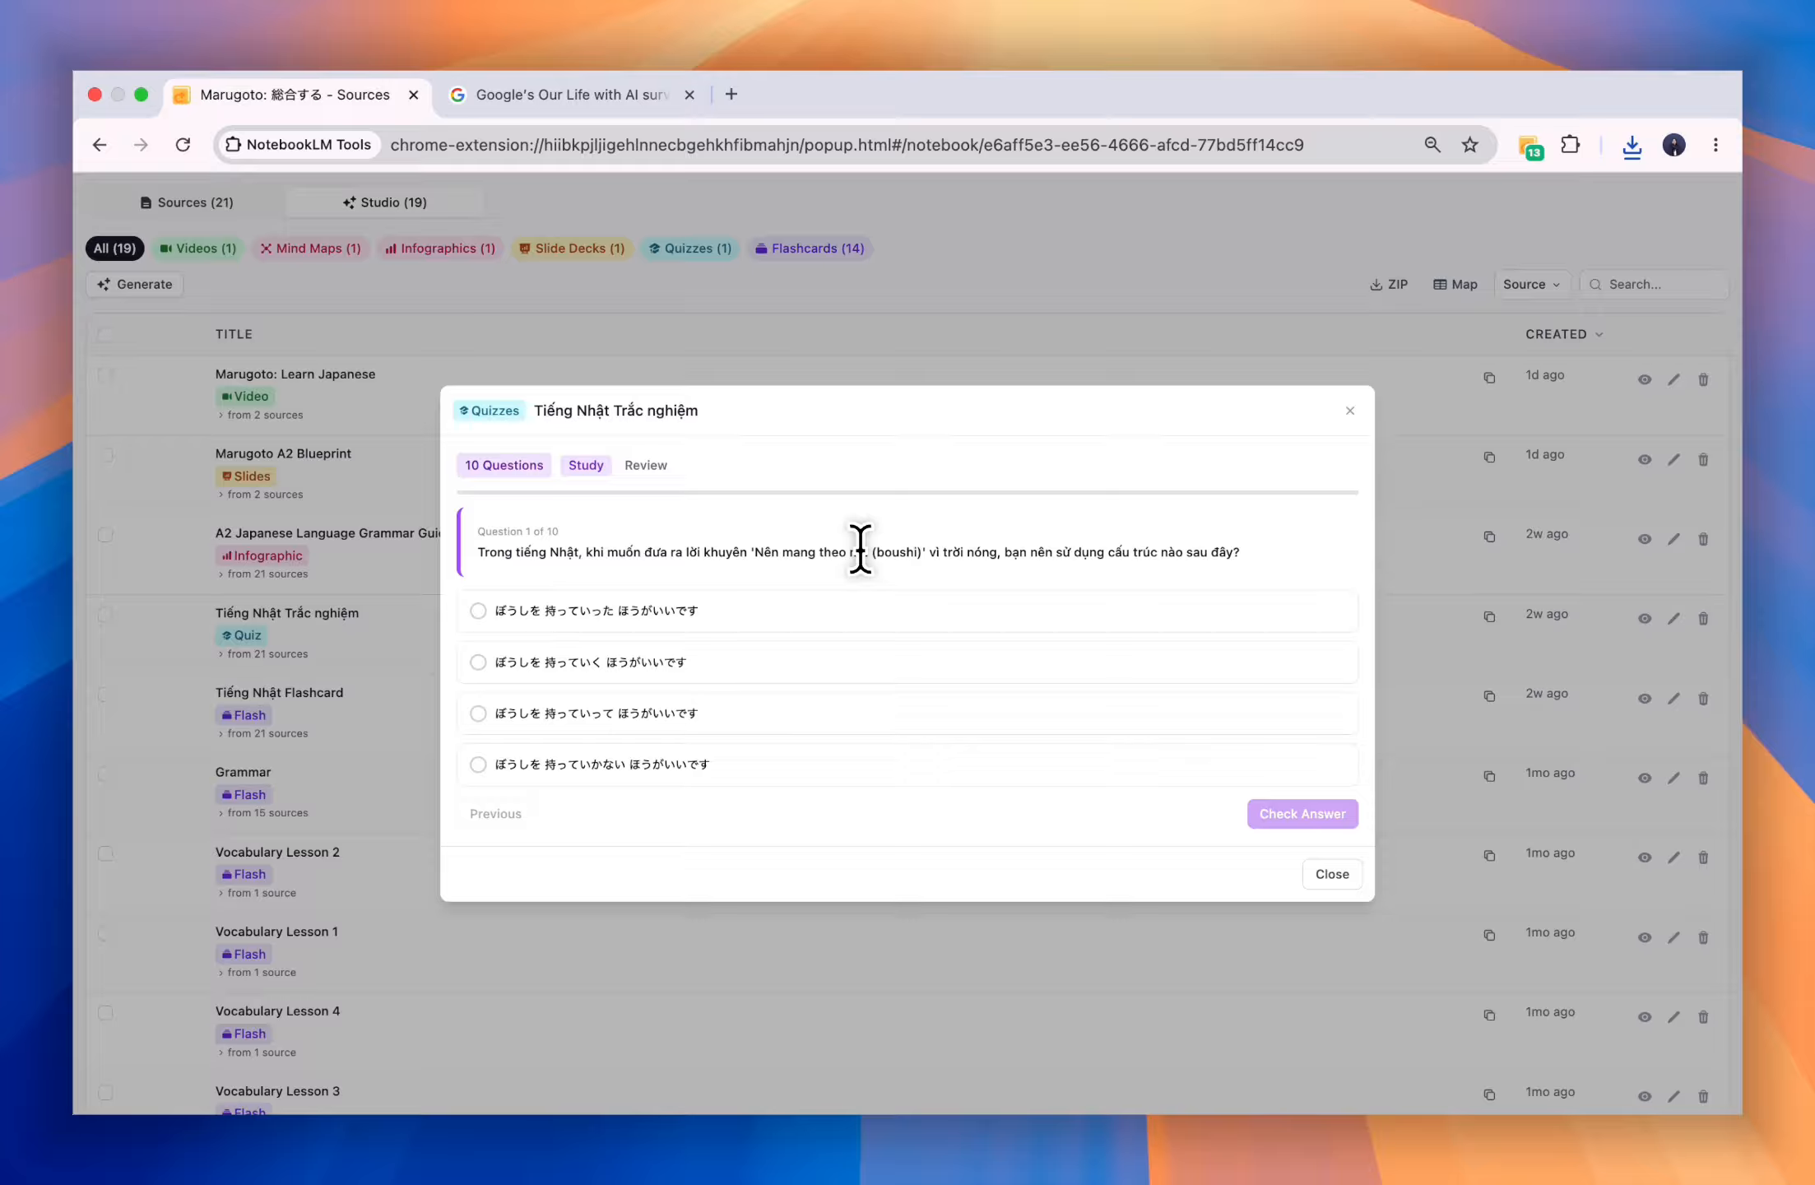
click(750, 613)
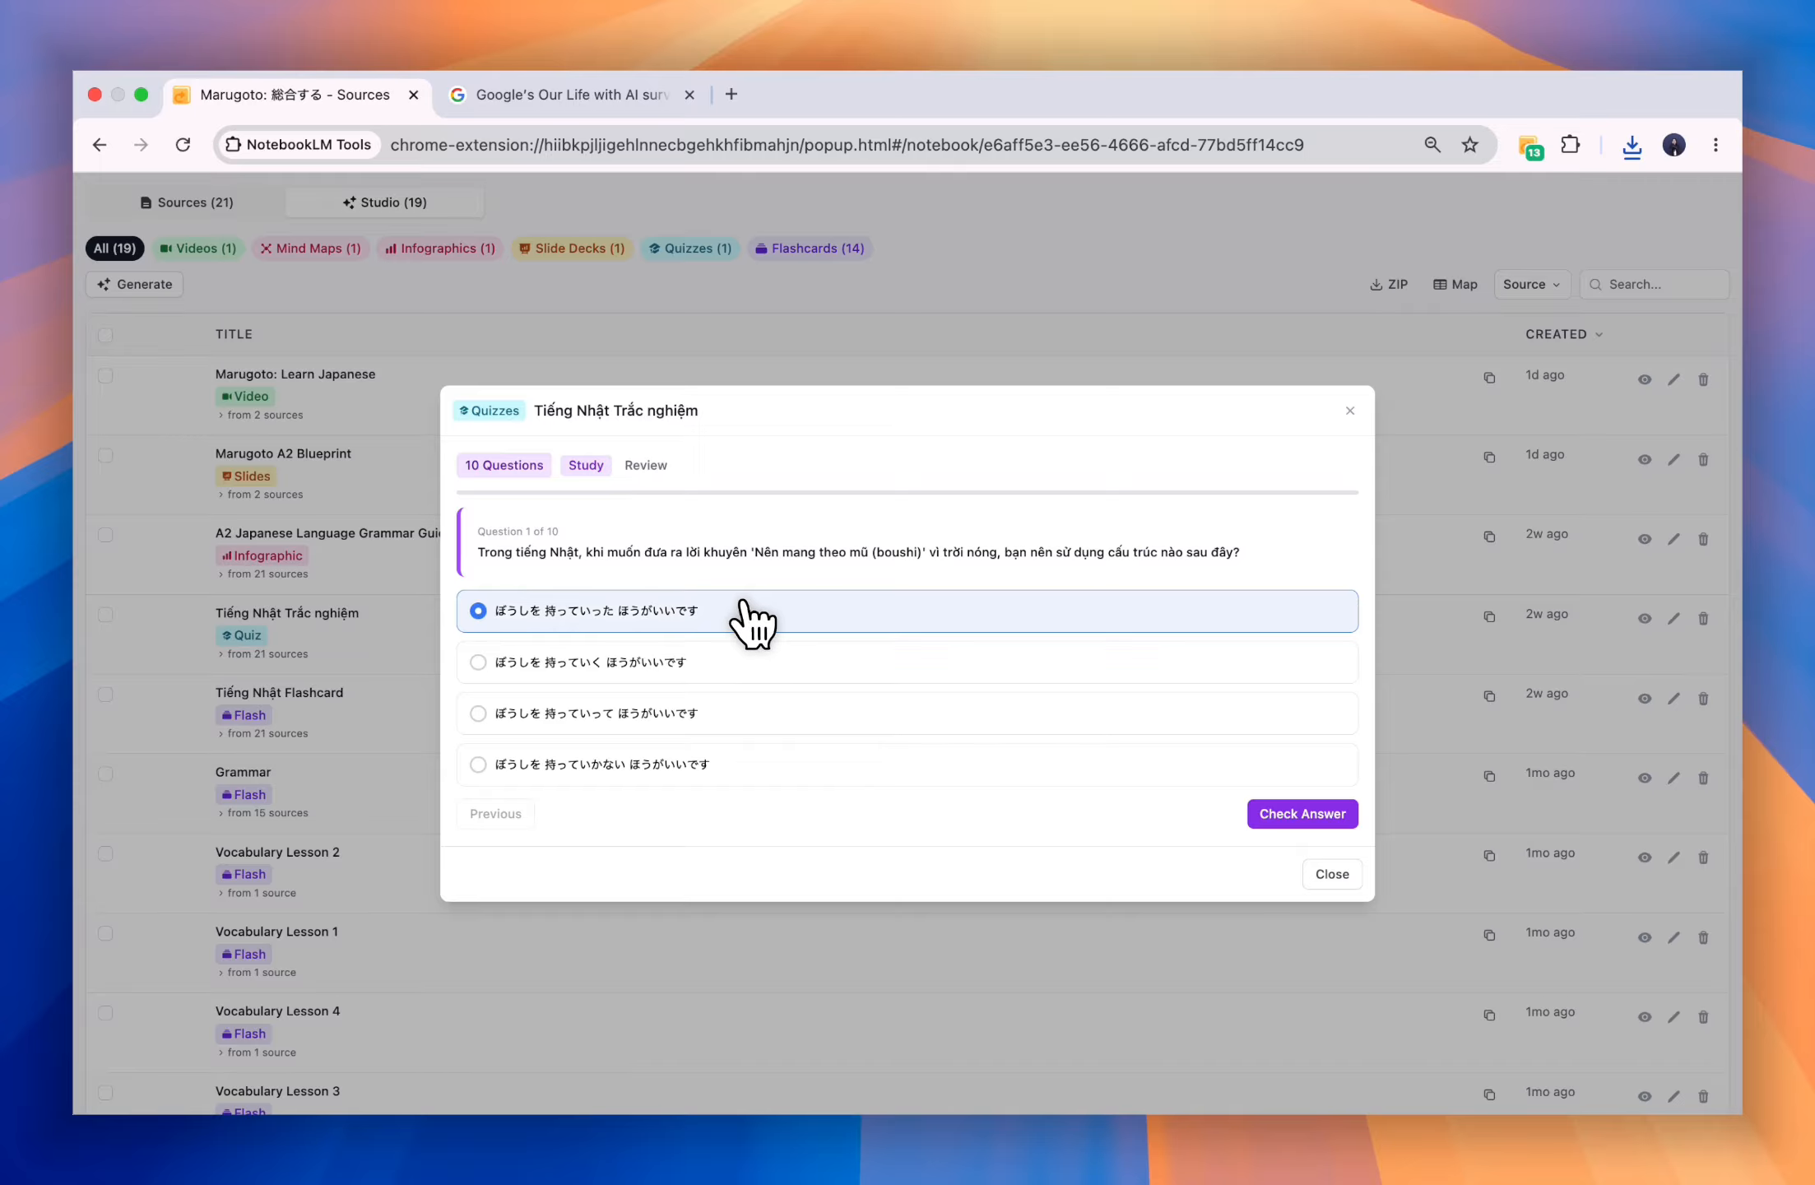
click(1307, 810)
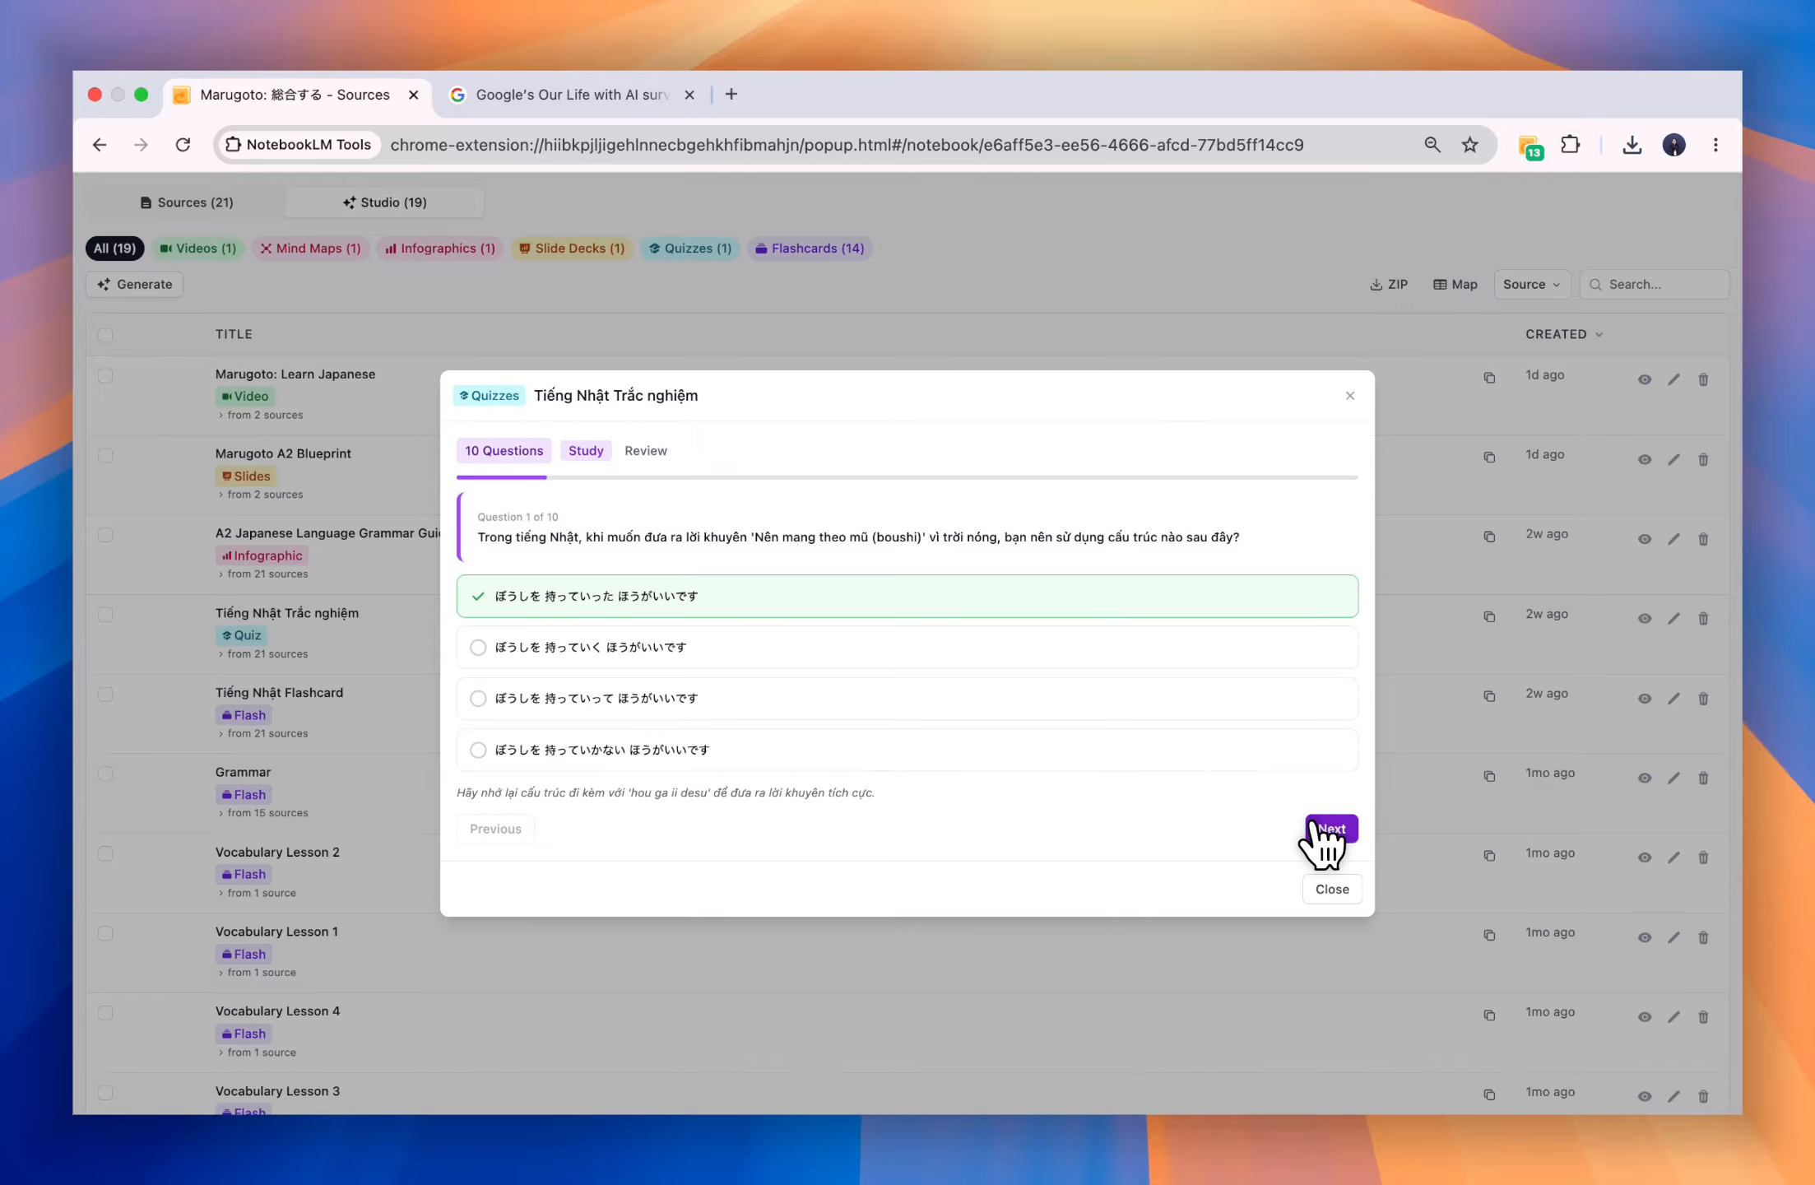
click(1328, 830)
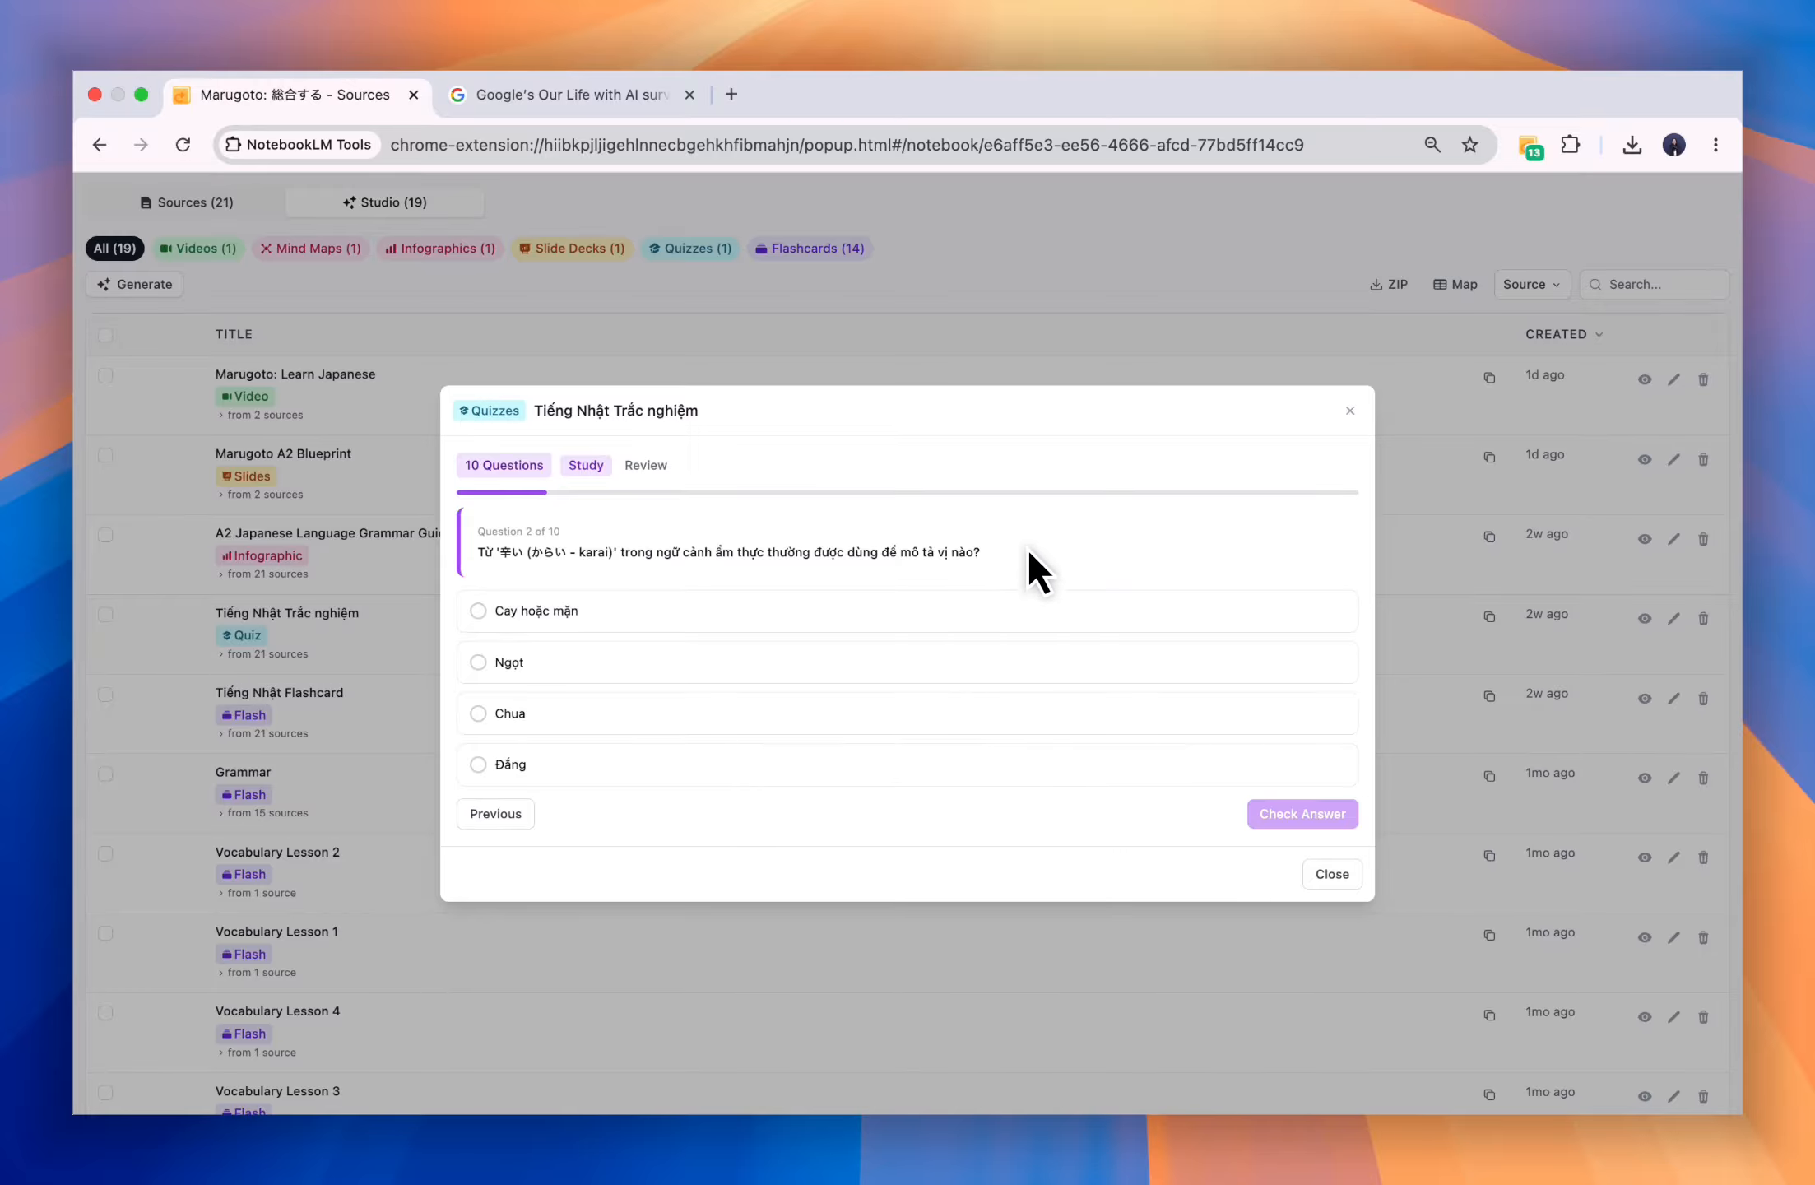
- Check "Cay hoặc mặn" as the answer to question 2 and continue to question 3
click(873, 600)
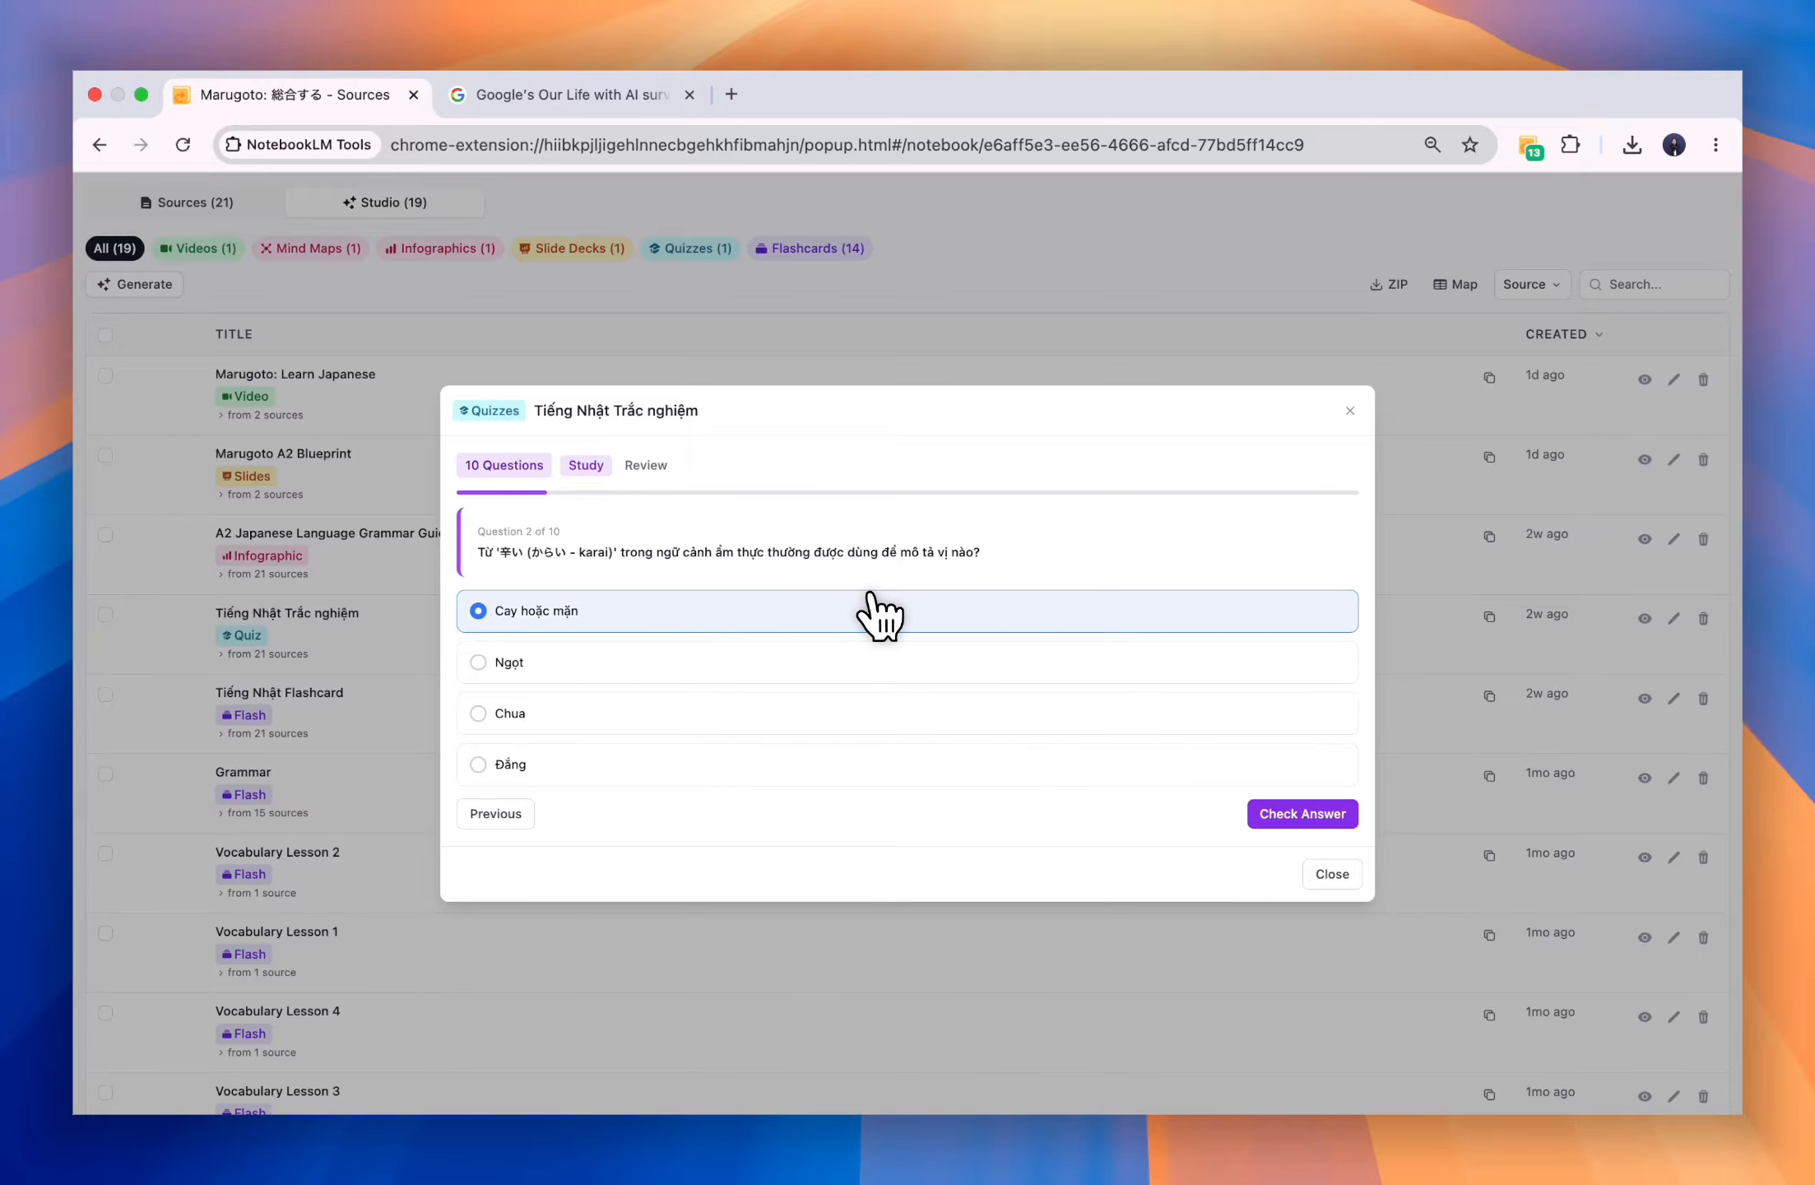
click(1280, 813)
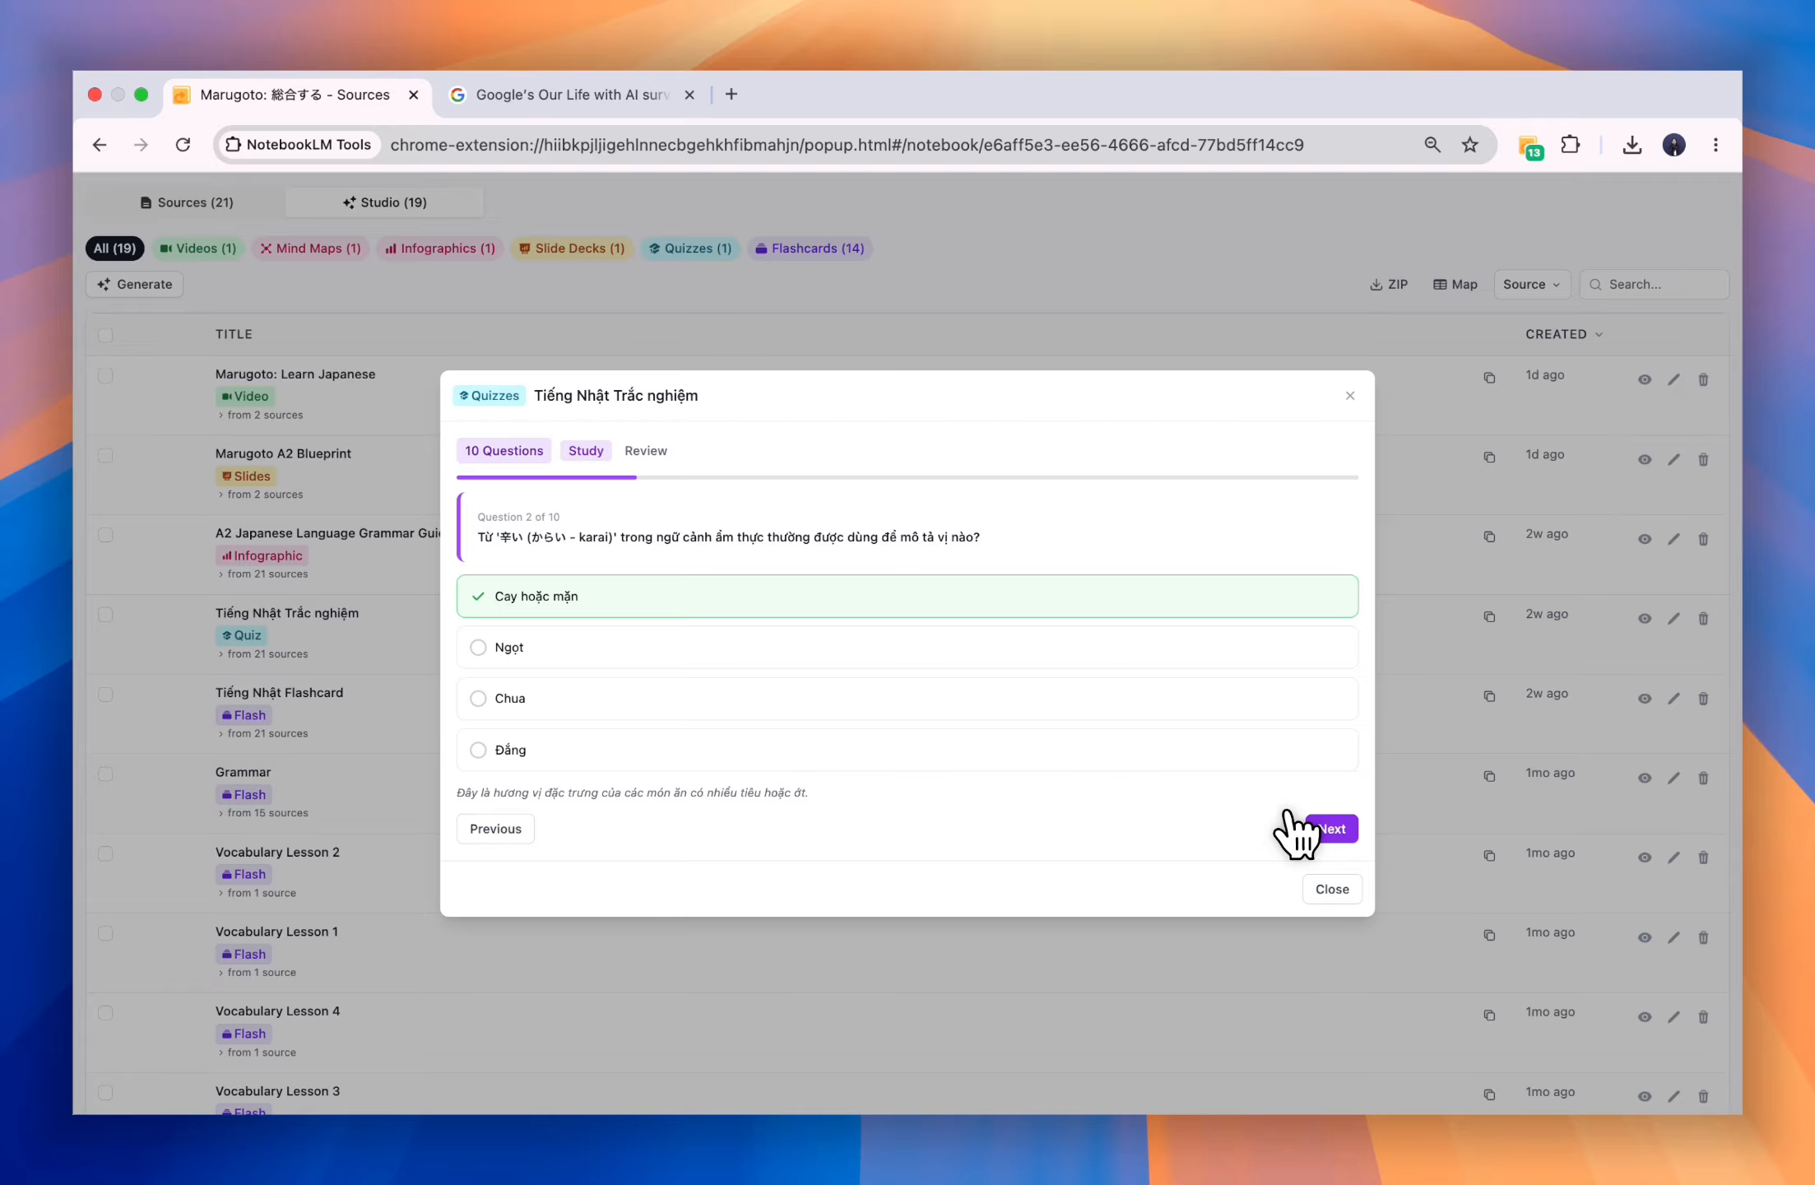
click(1332, 828)
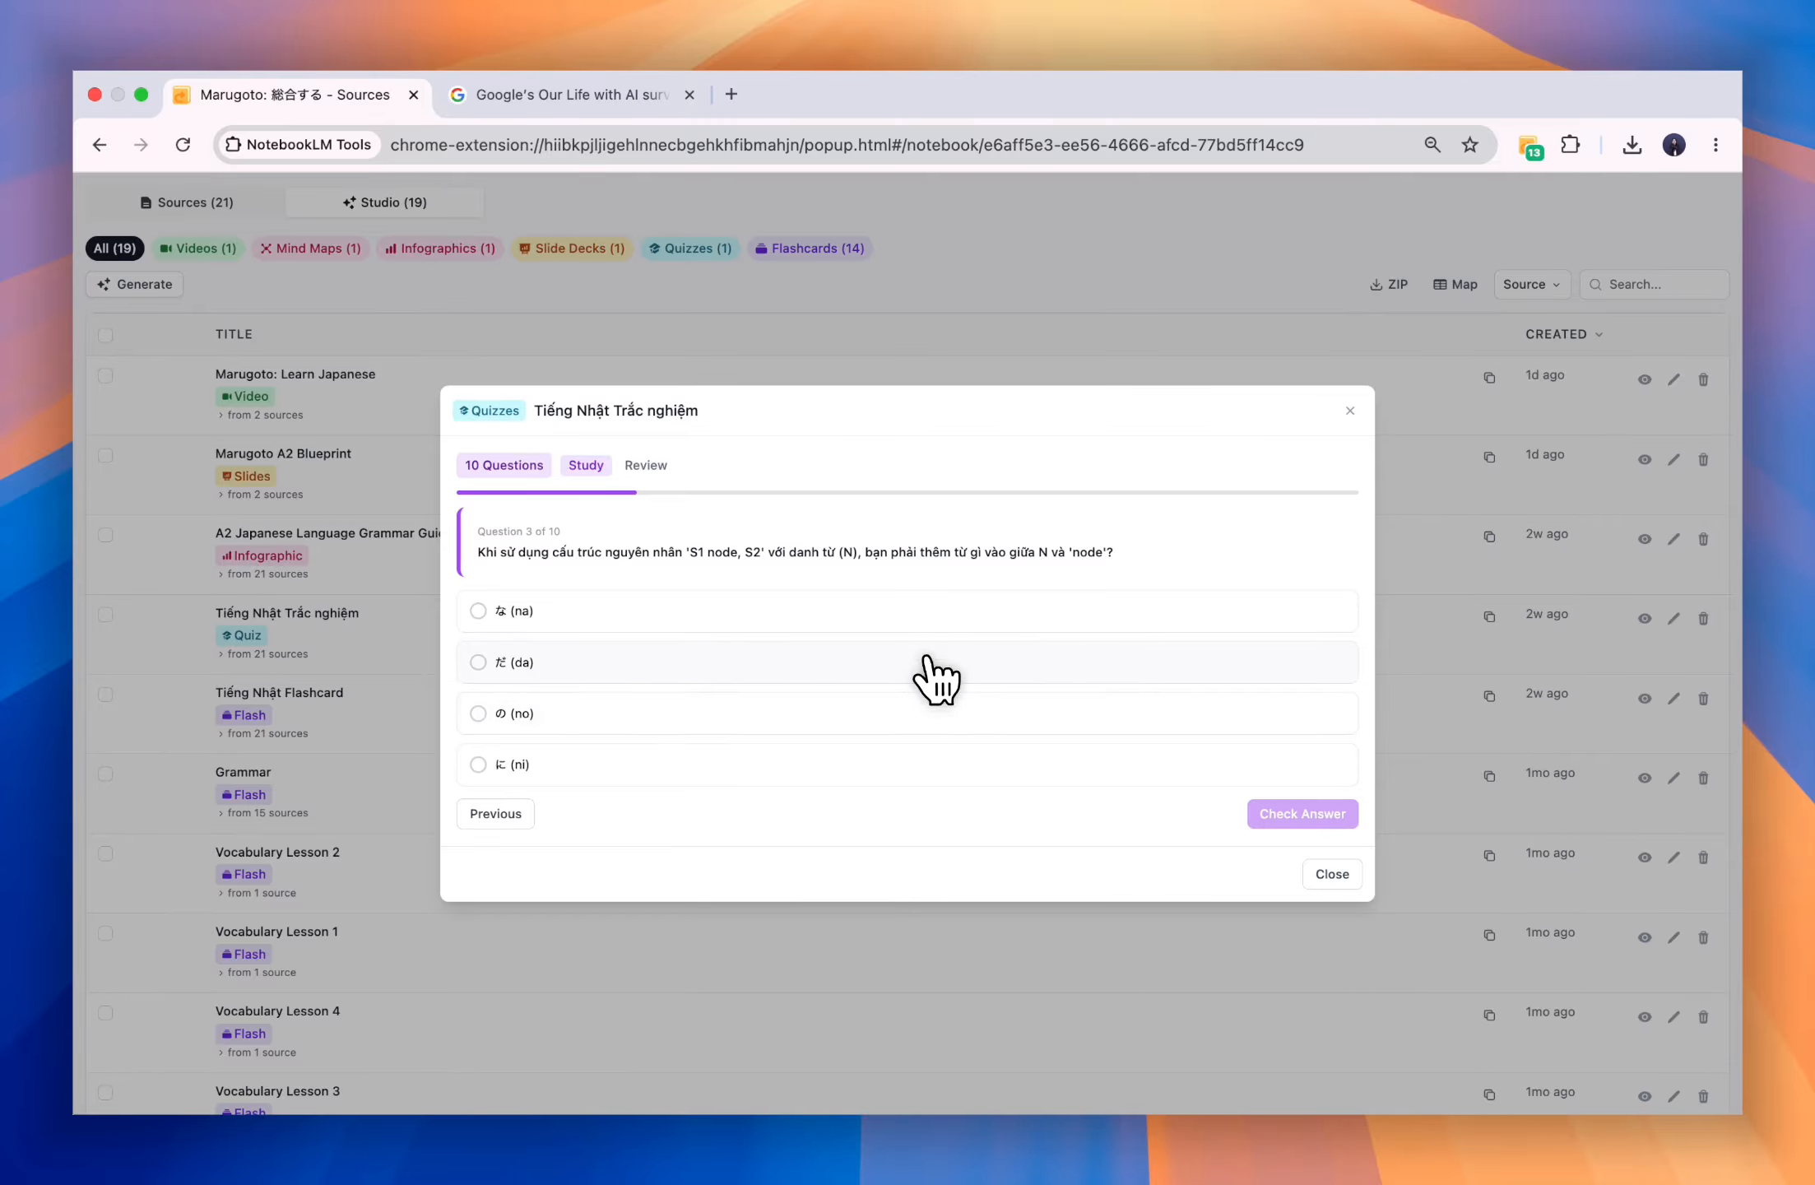
- Check "だ (da)" as the answer to question 3 and highlight the hint below the options
click(934, 665)
click(1284, 815)
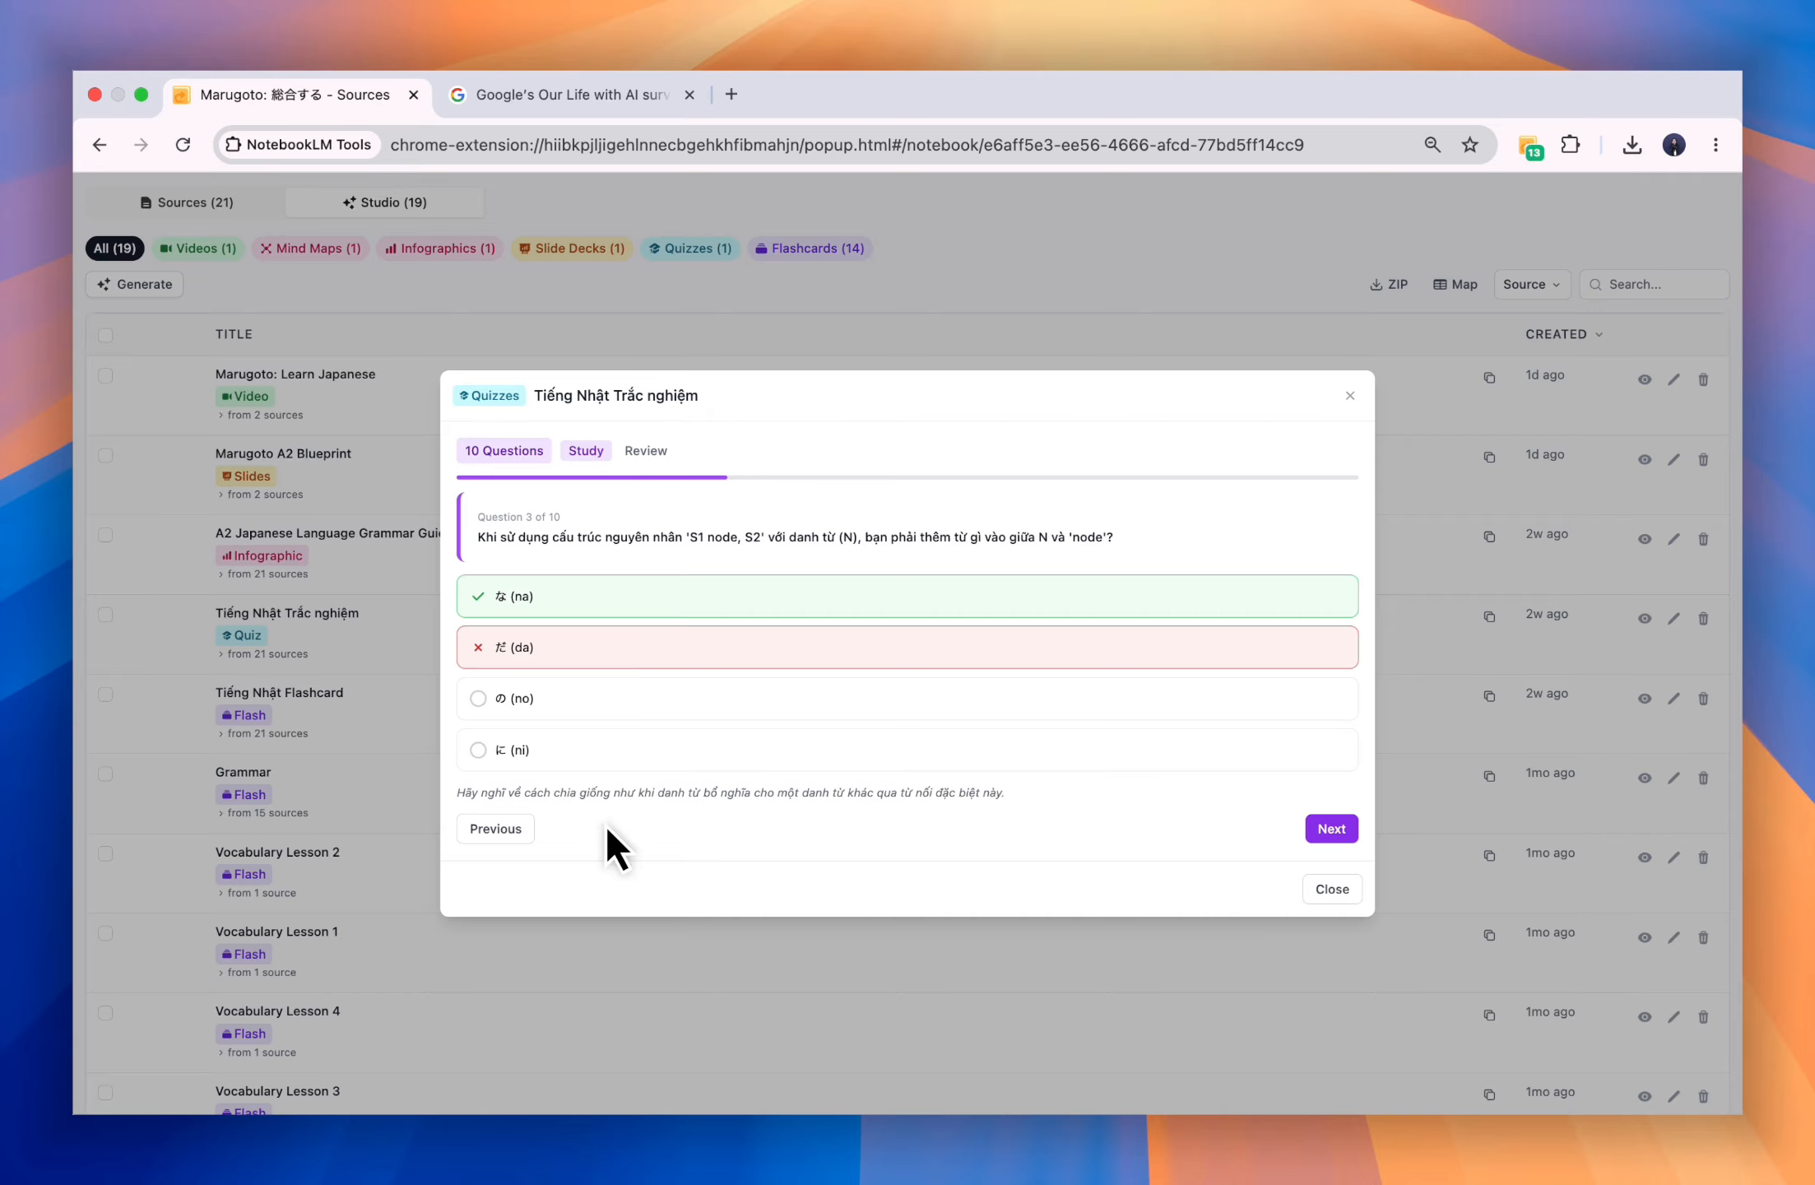
drag(449, 787, 823, 815)
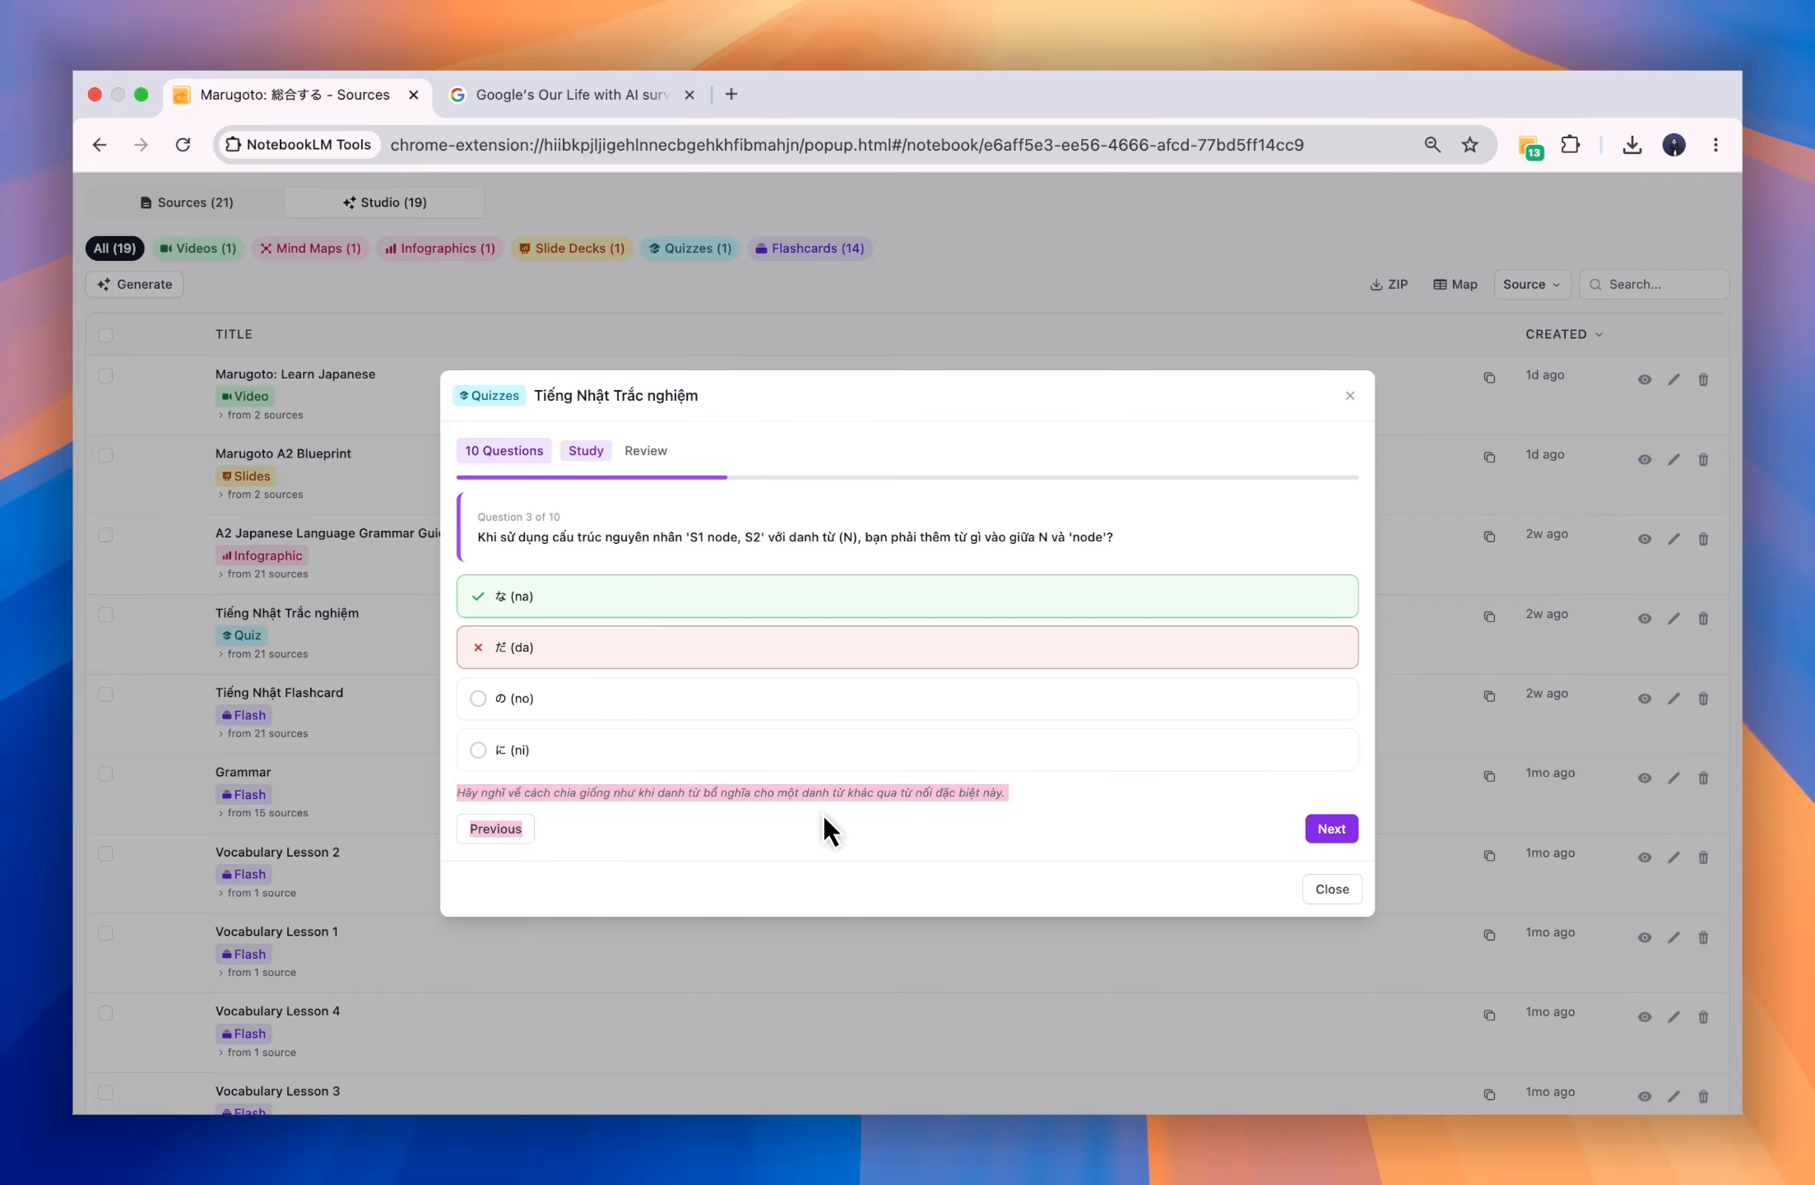
click(1033, 802)
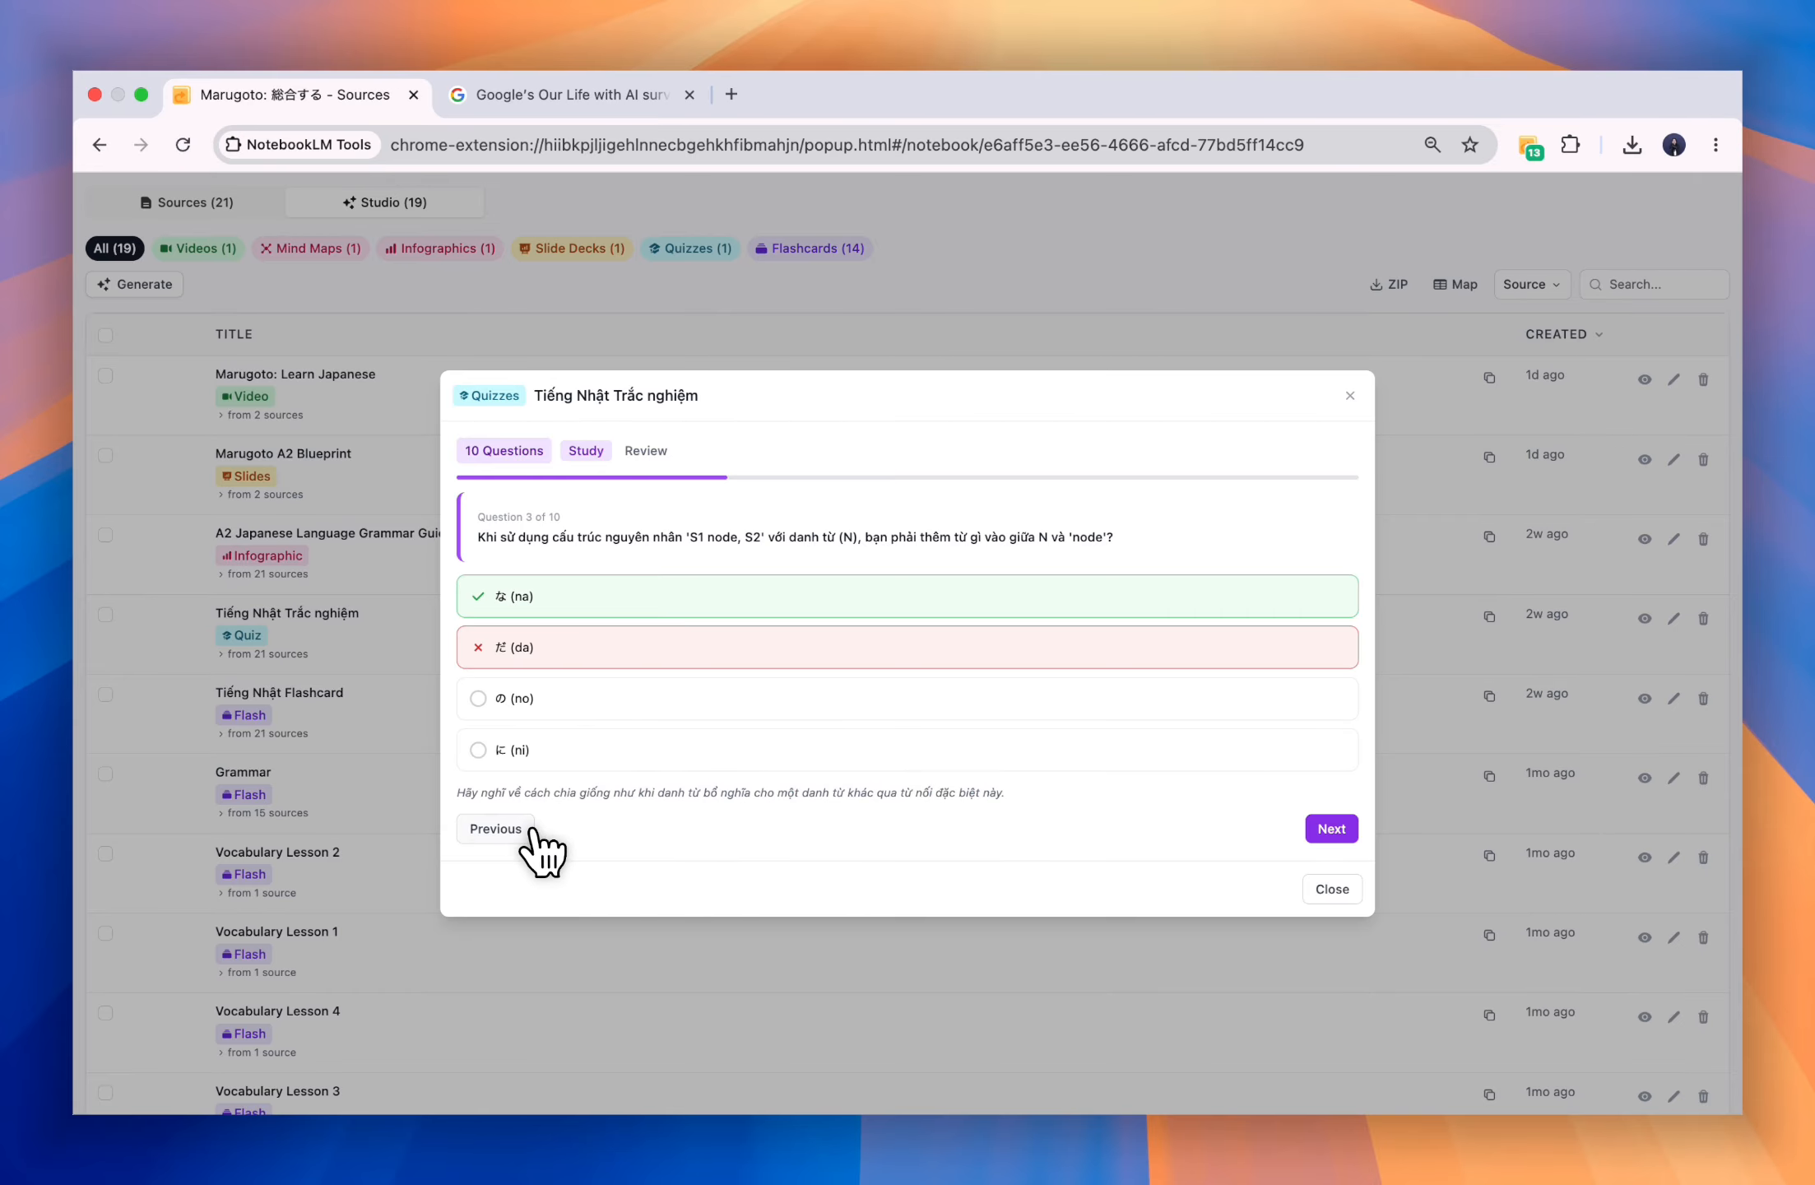
- Go back through the quiz to question 1 and return to question 3
click(500, 827)
click(499, 827)
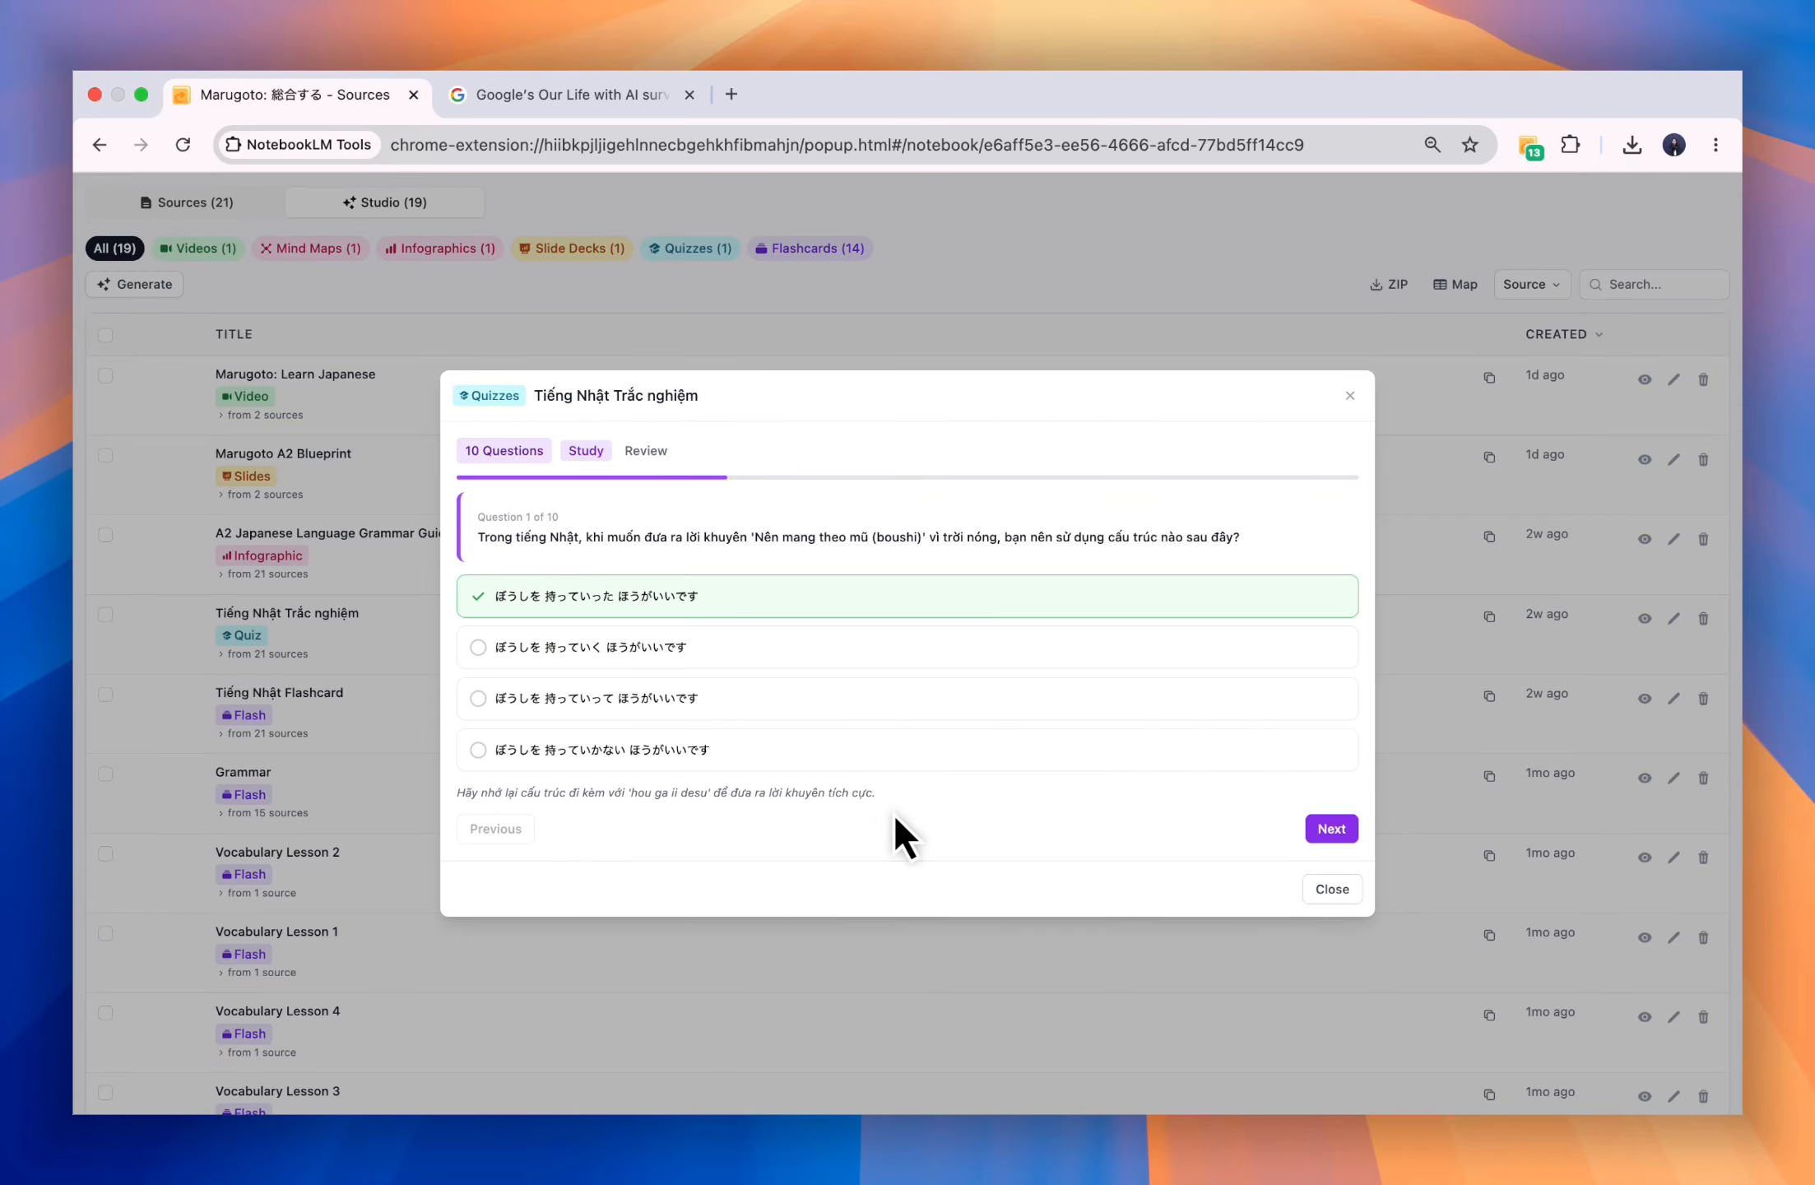
click(1333, 831)
click(1333, 829)
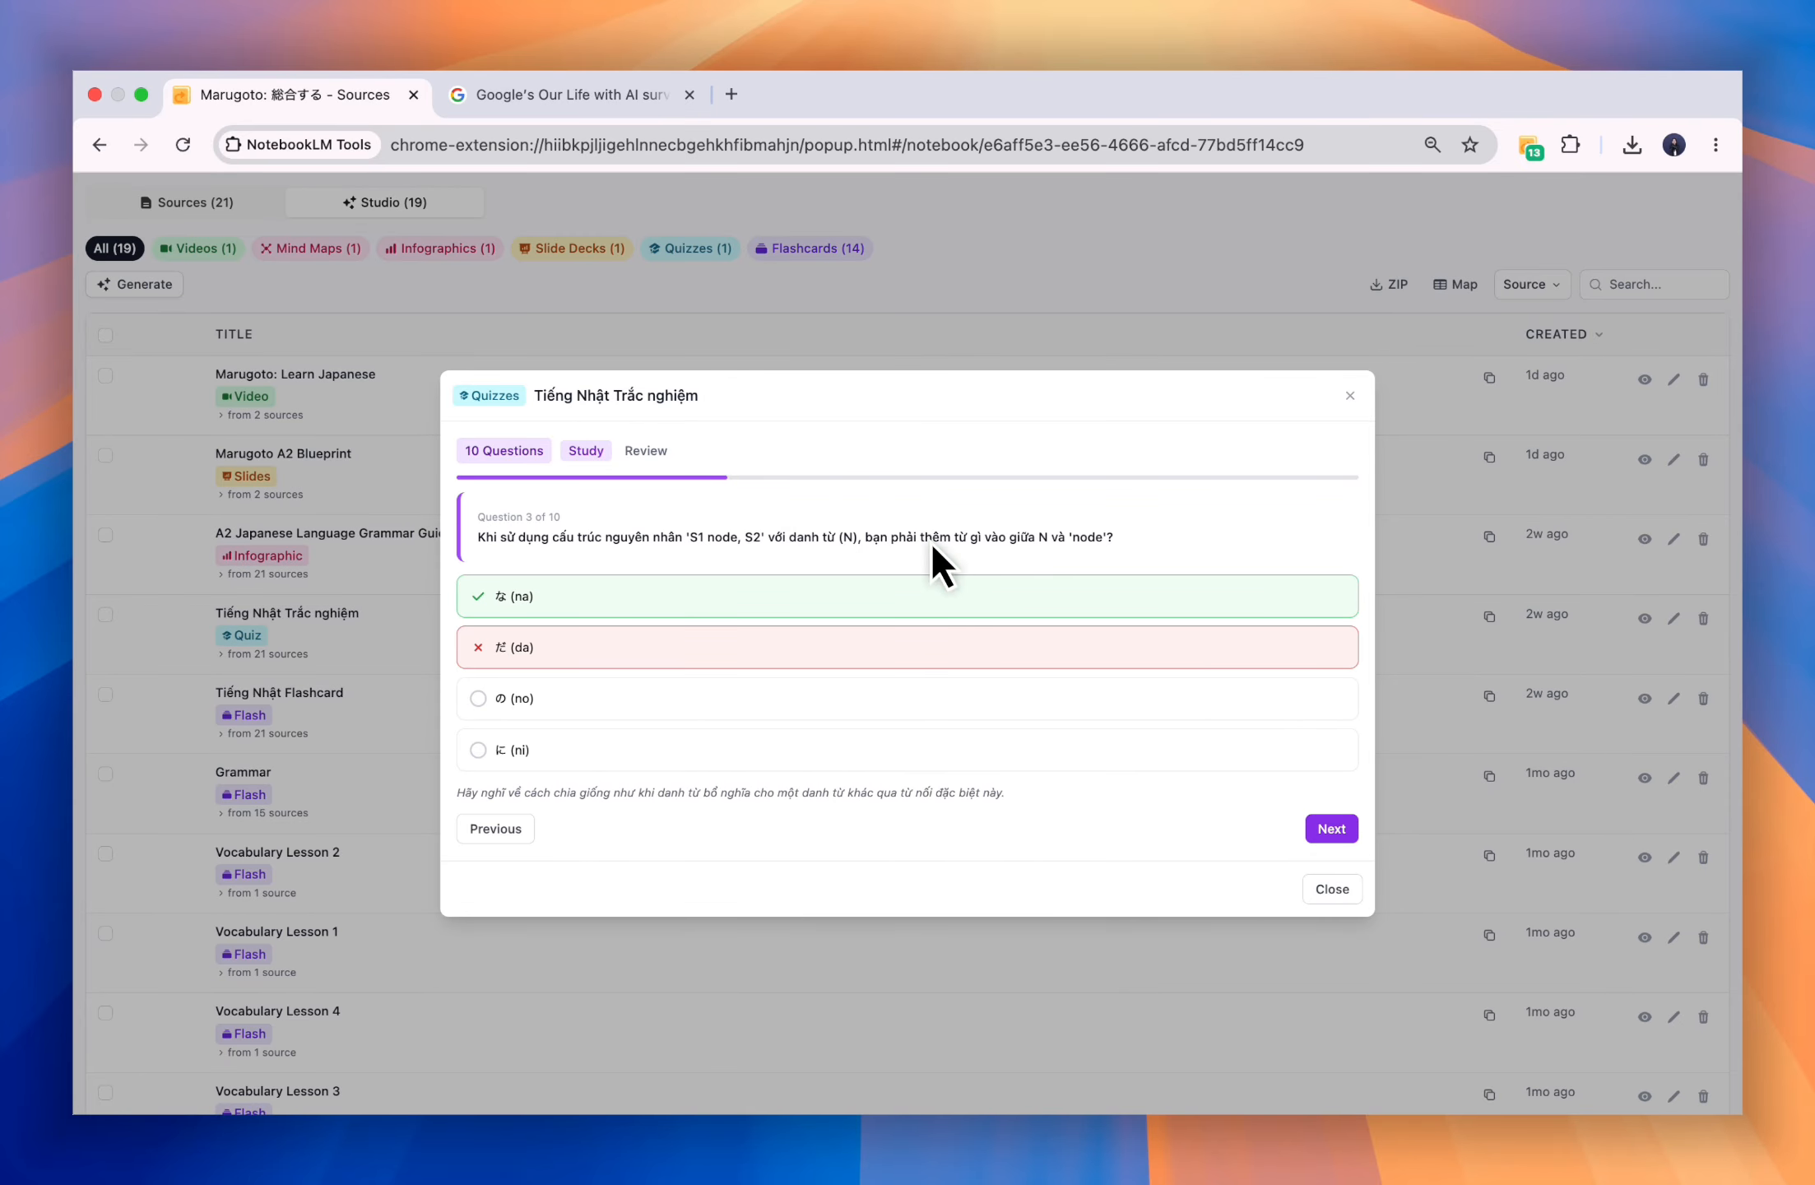
- Review all the quiz questions with their answers and hints, and close the quiz
click(647, 450)
scroll(706, 618, down, 20)
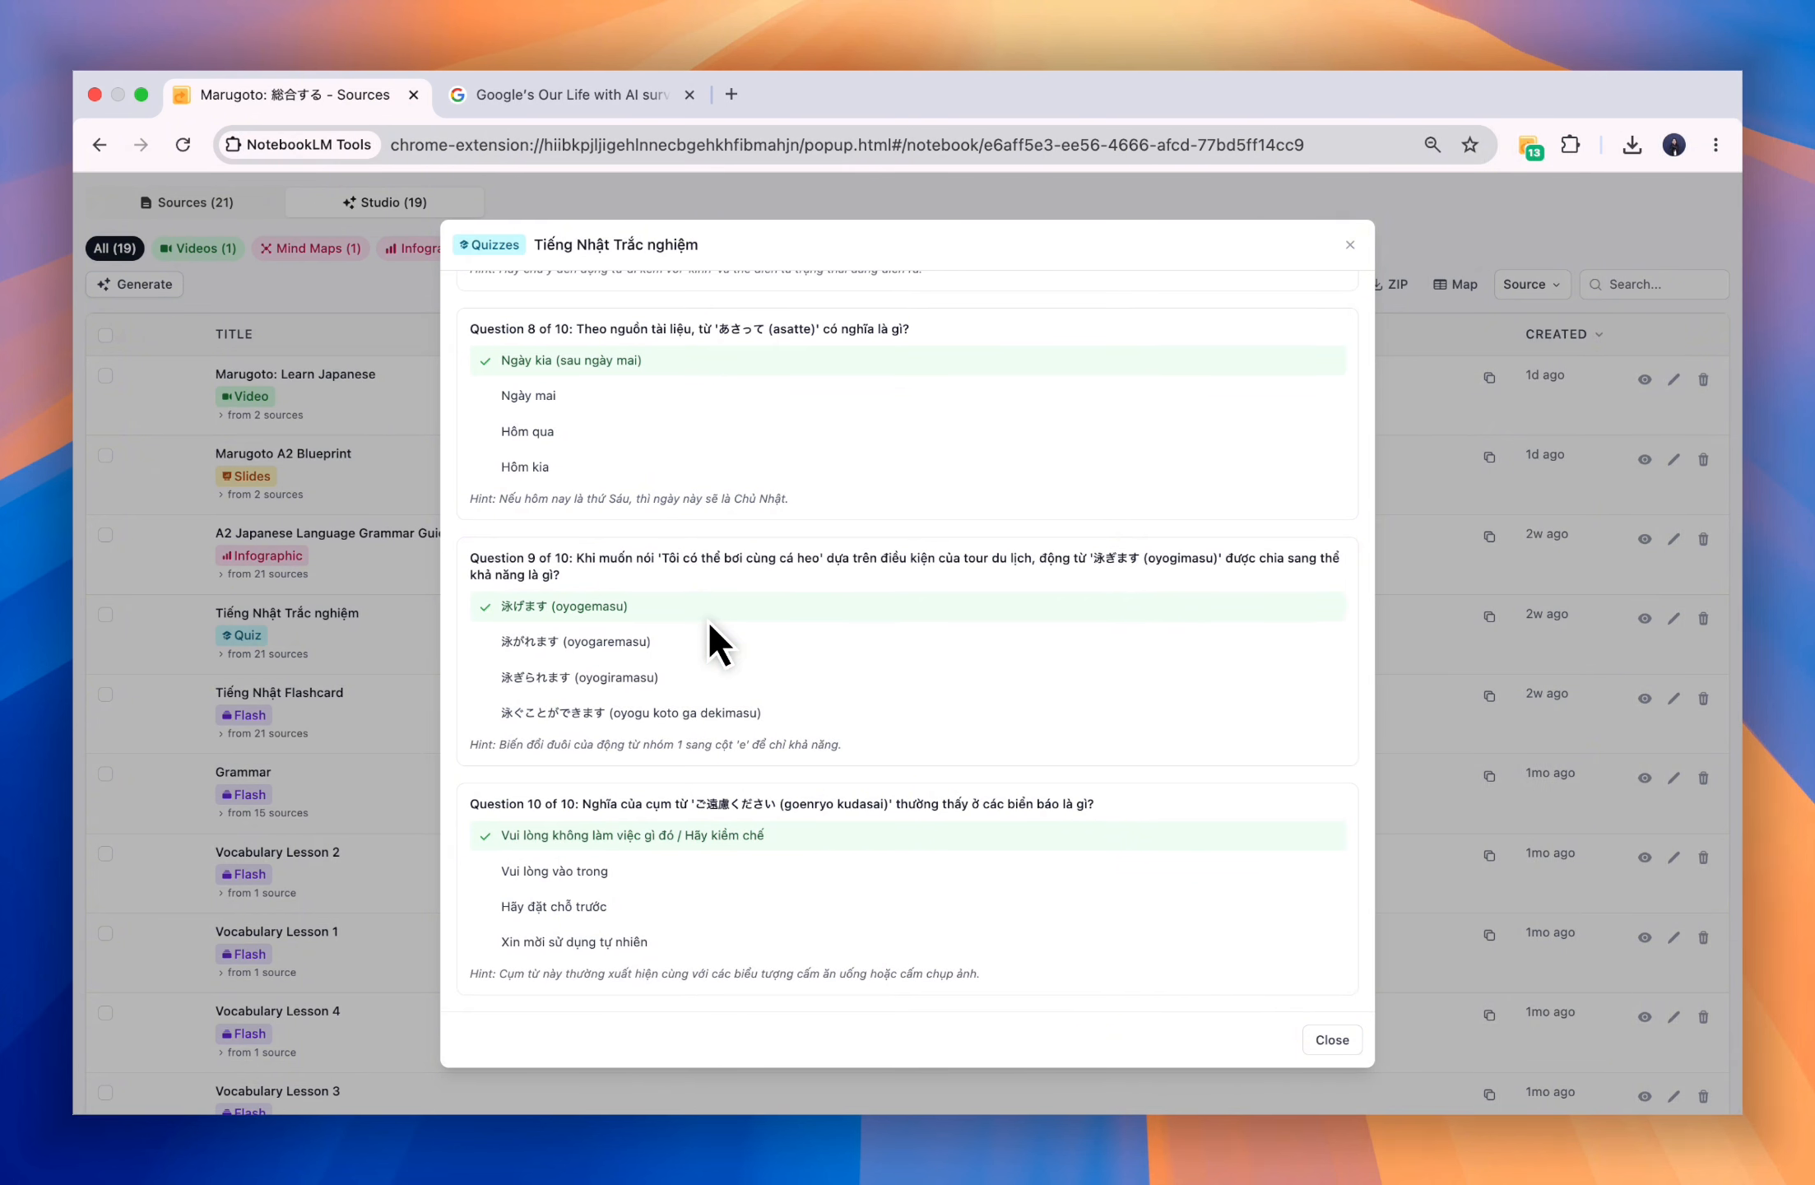
scroll(706, 618, up, 20)
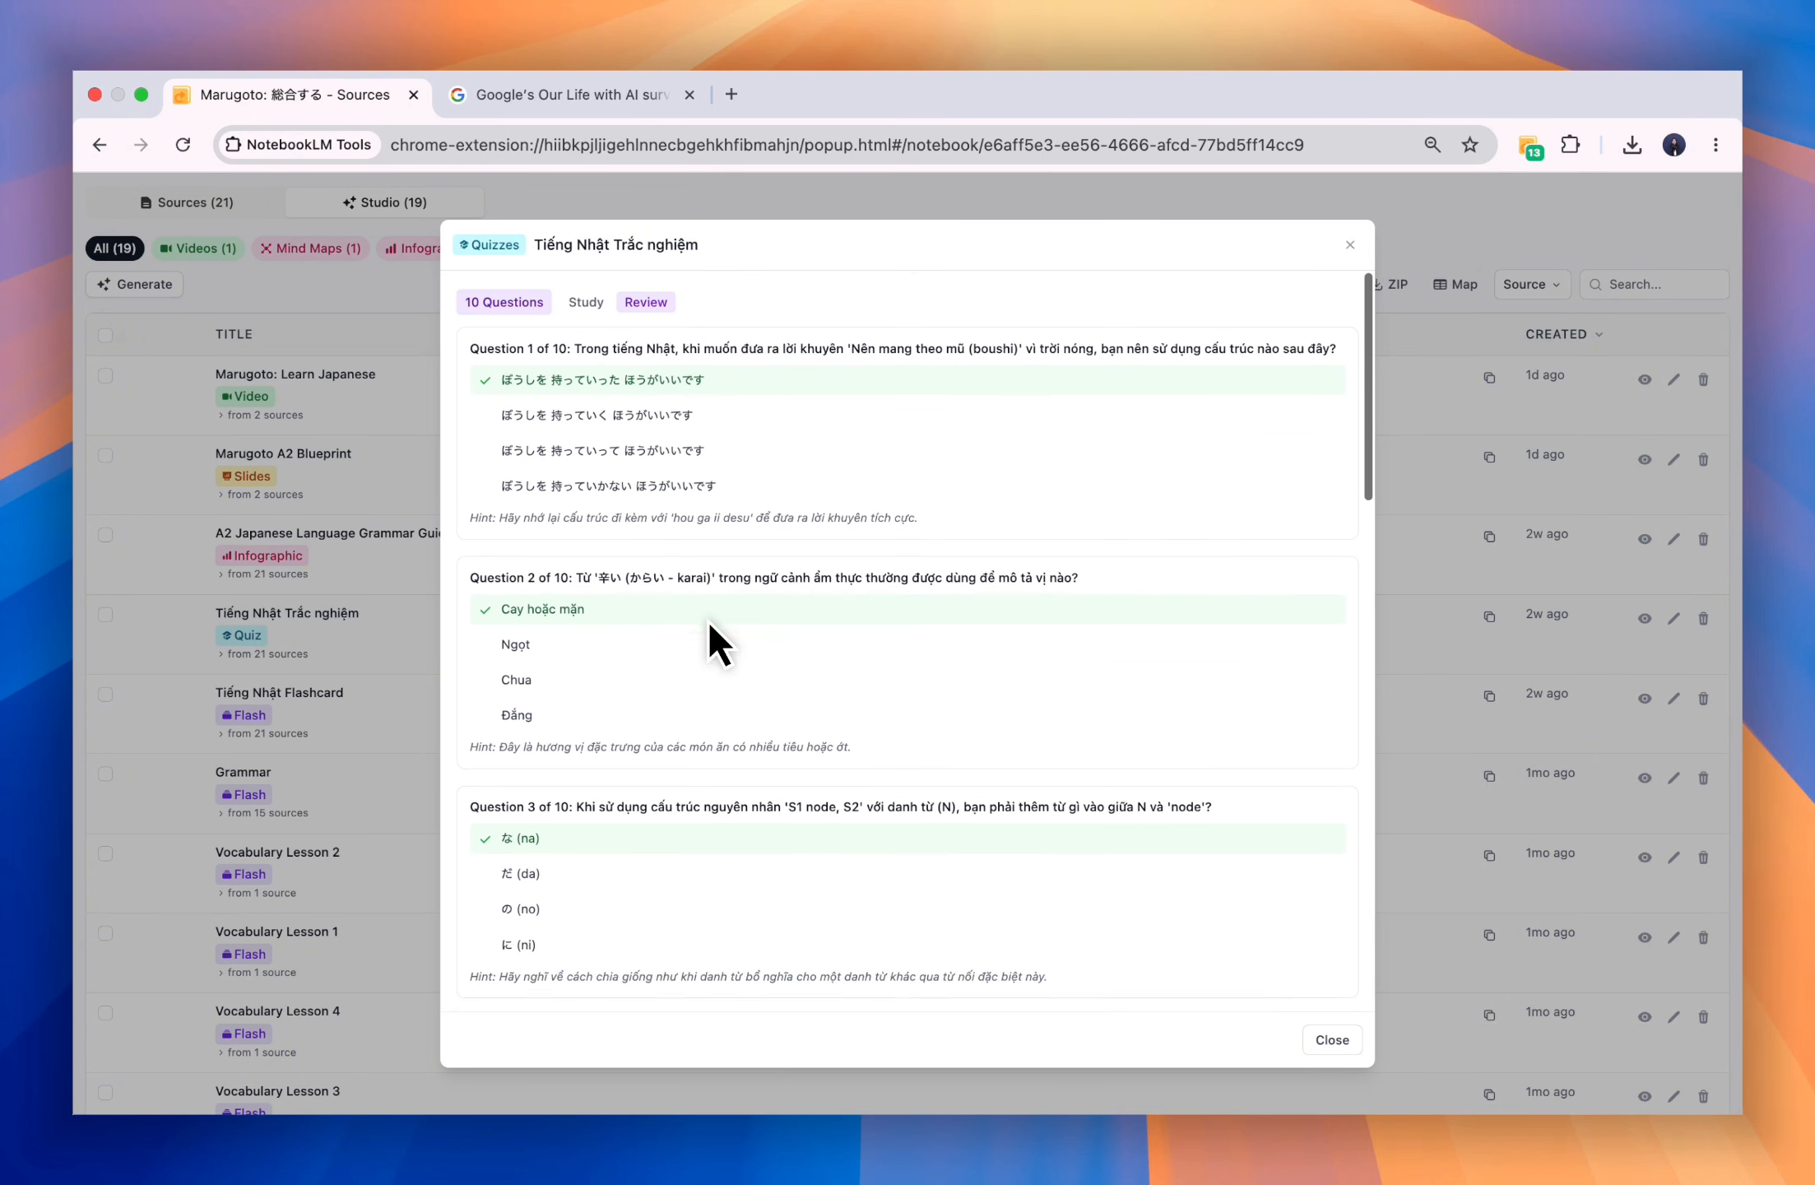
click(1320, 1038)
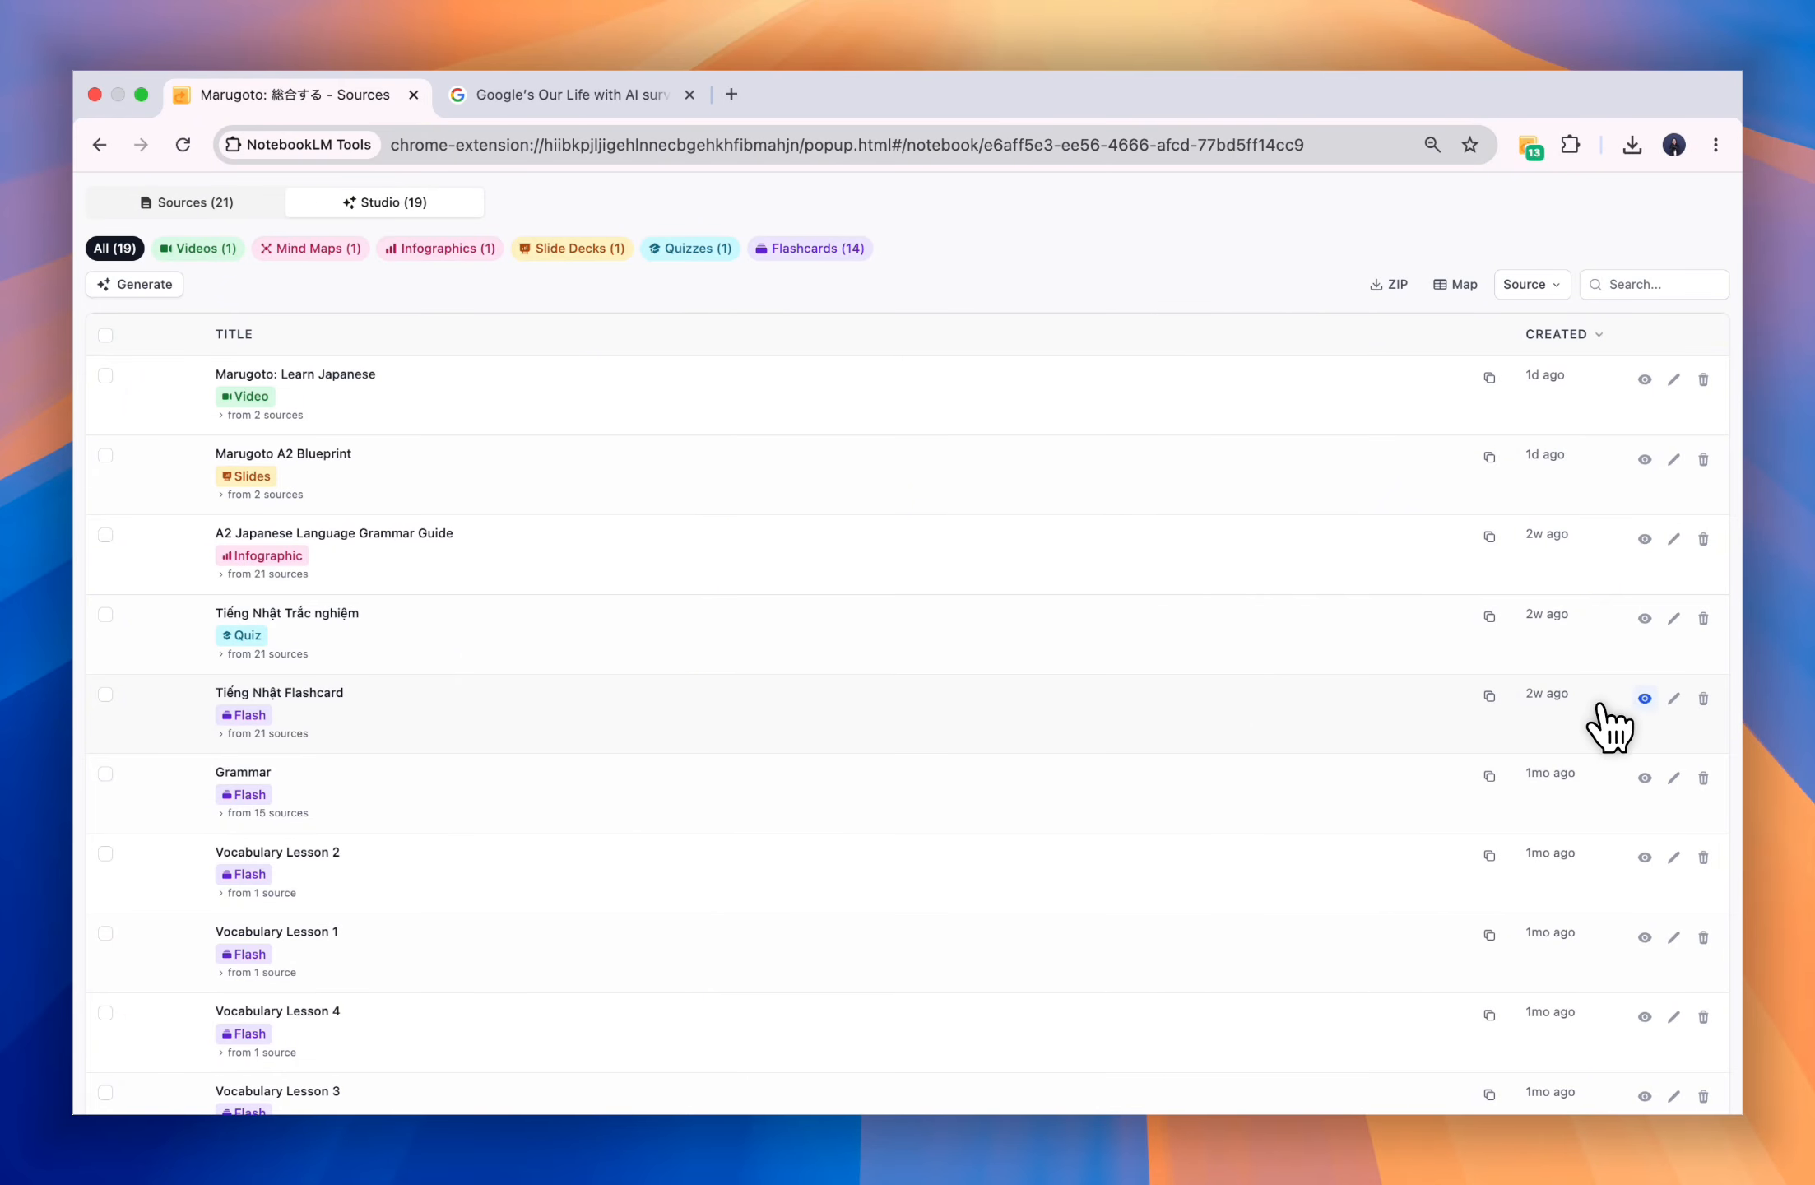
- Open the "Tiếng Nhật Flashcard" set, advance to card 3 and flip it to its answer
click(1644, 698)
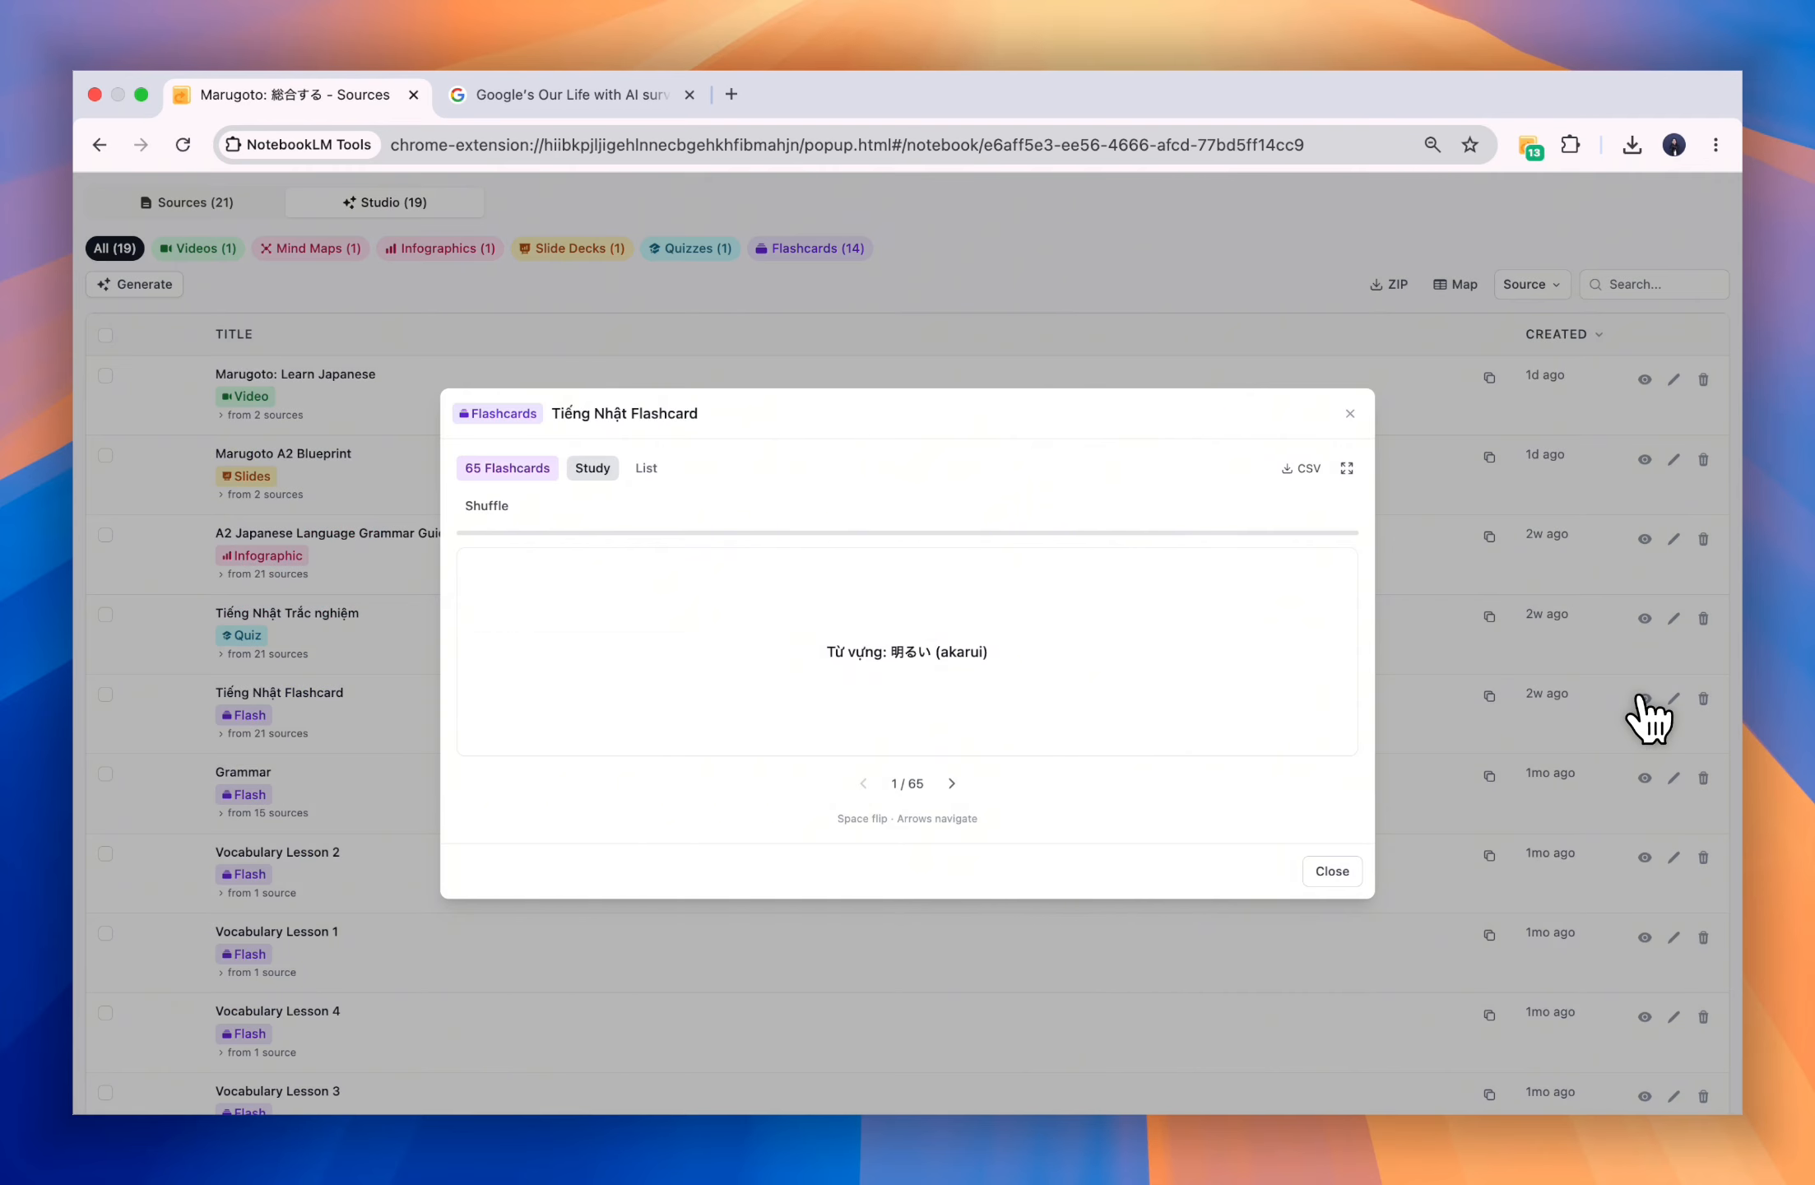
click(952, 784)
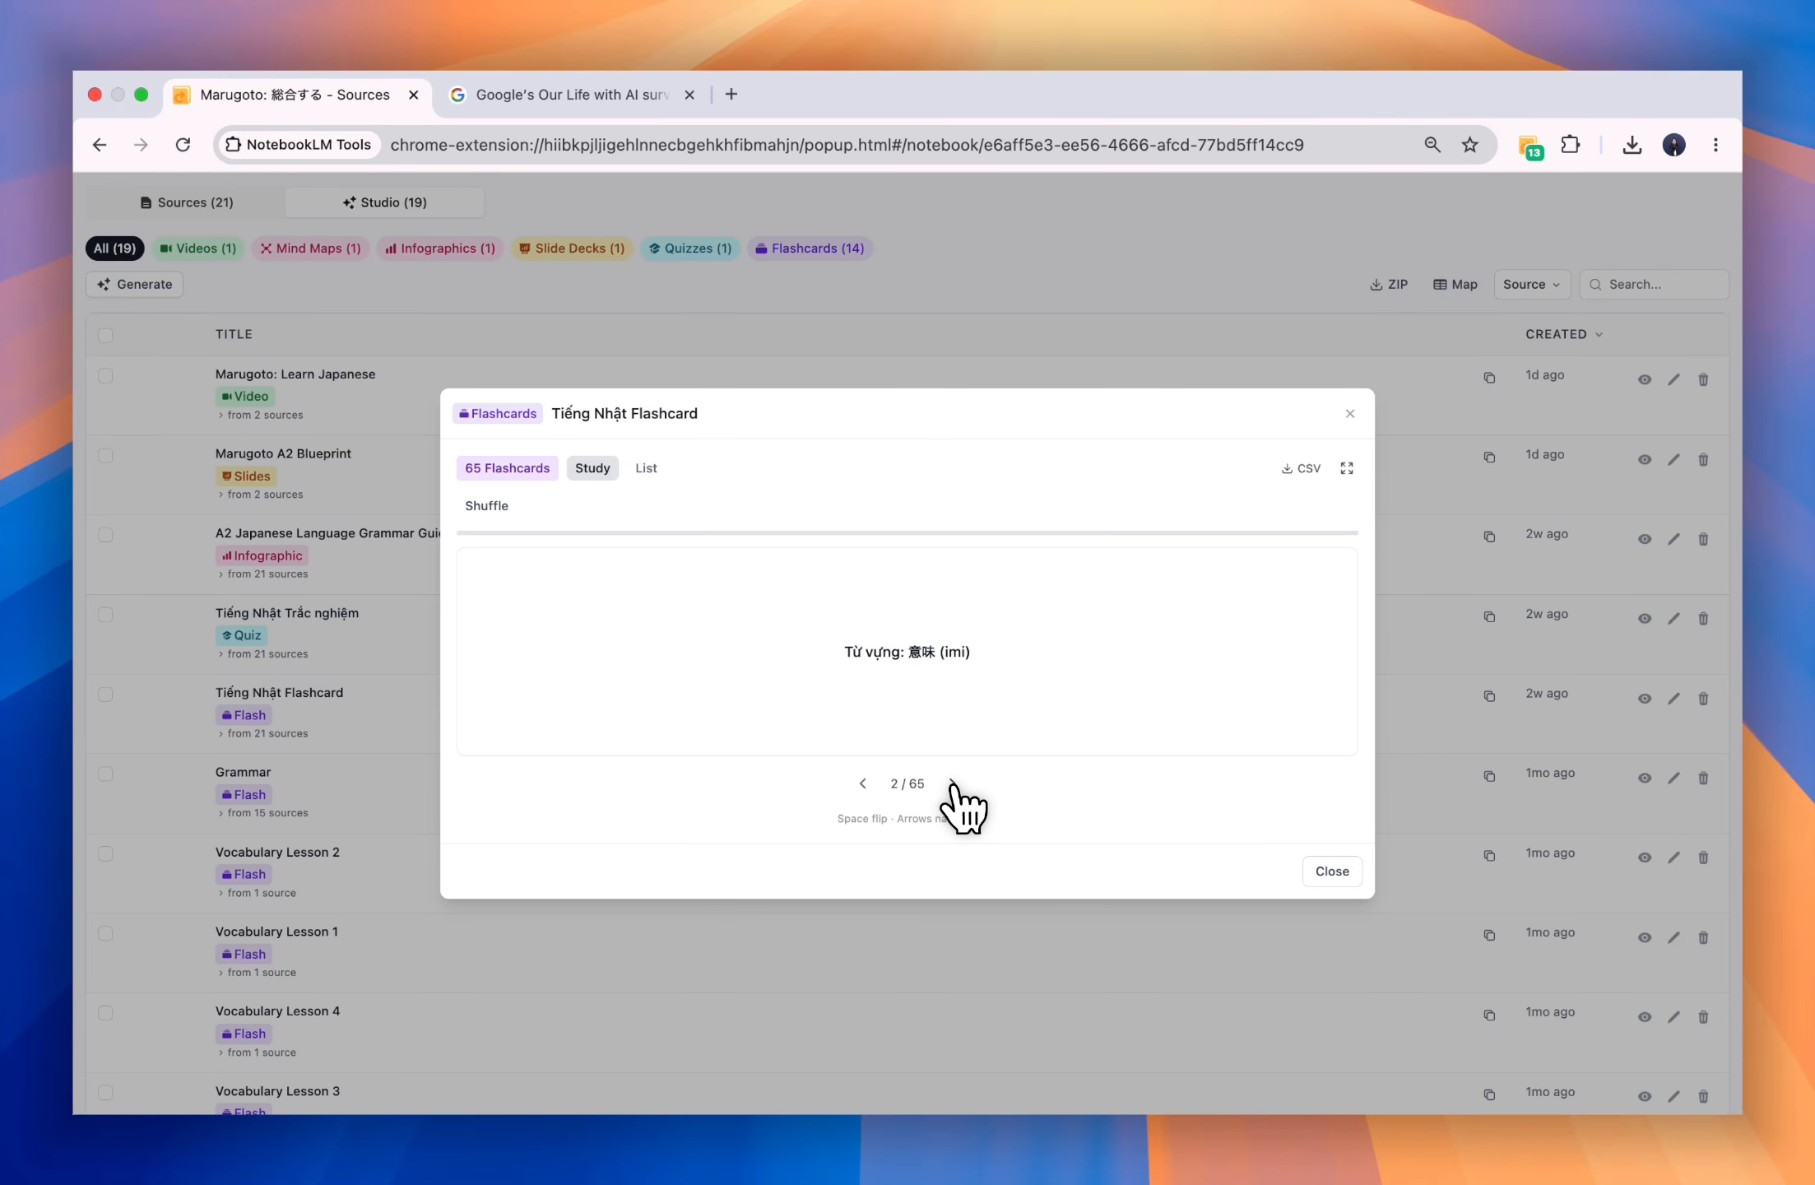
click(952, 783)
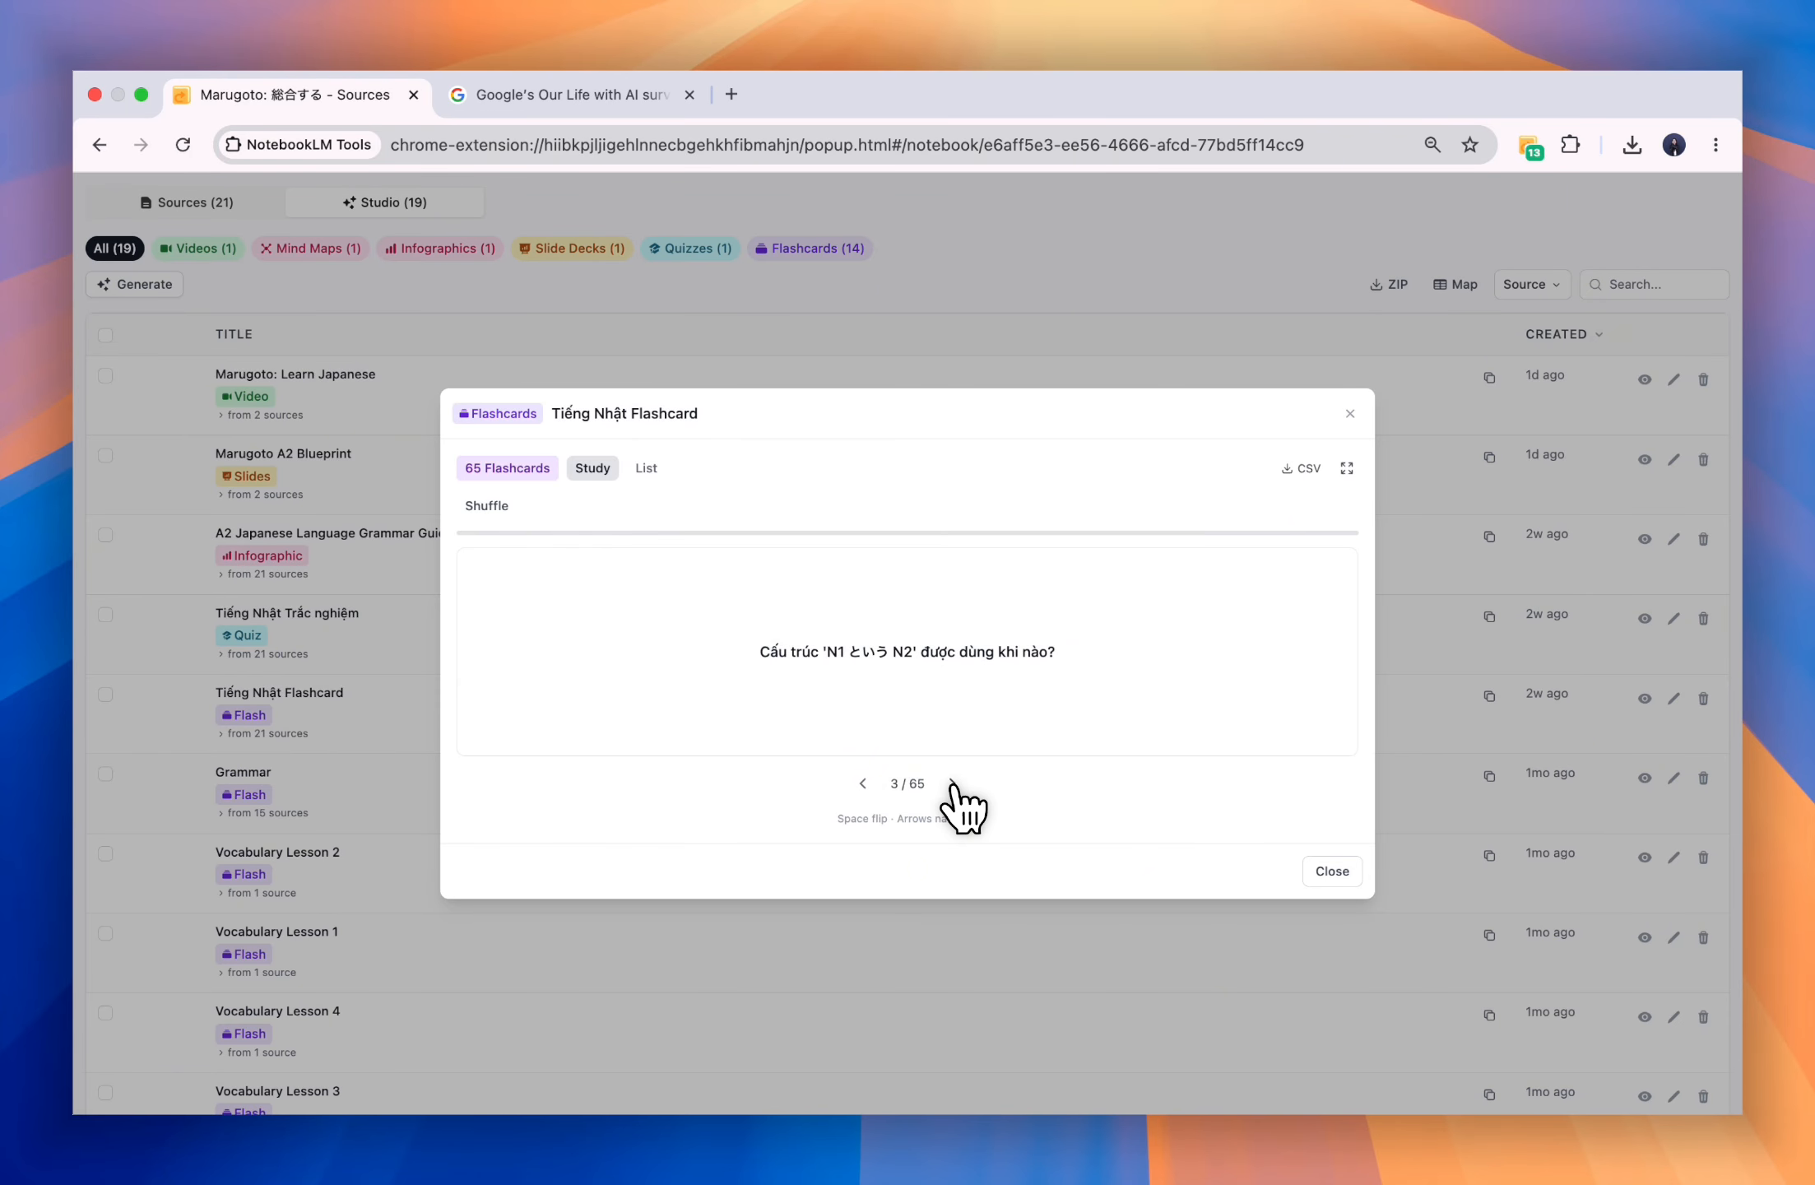
drag(940, 819, 843, 816)
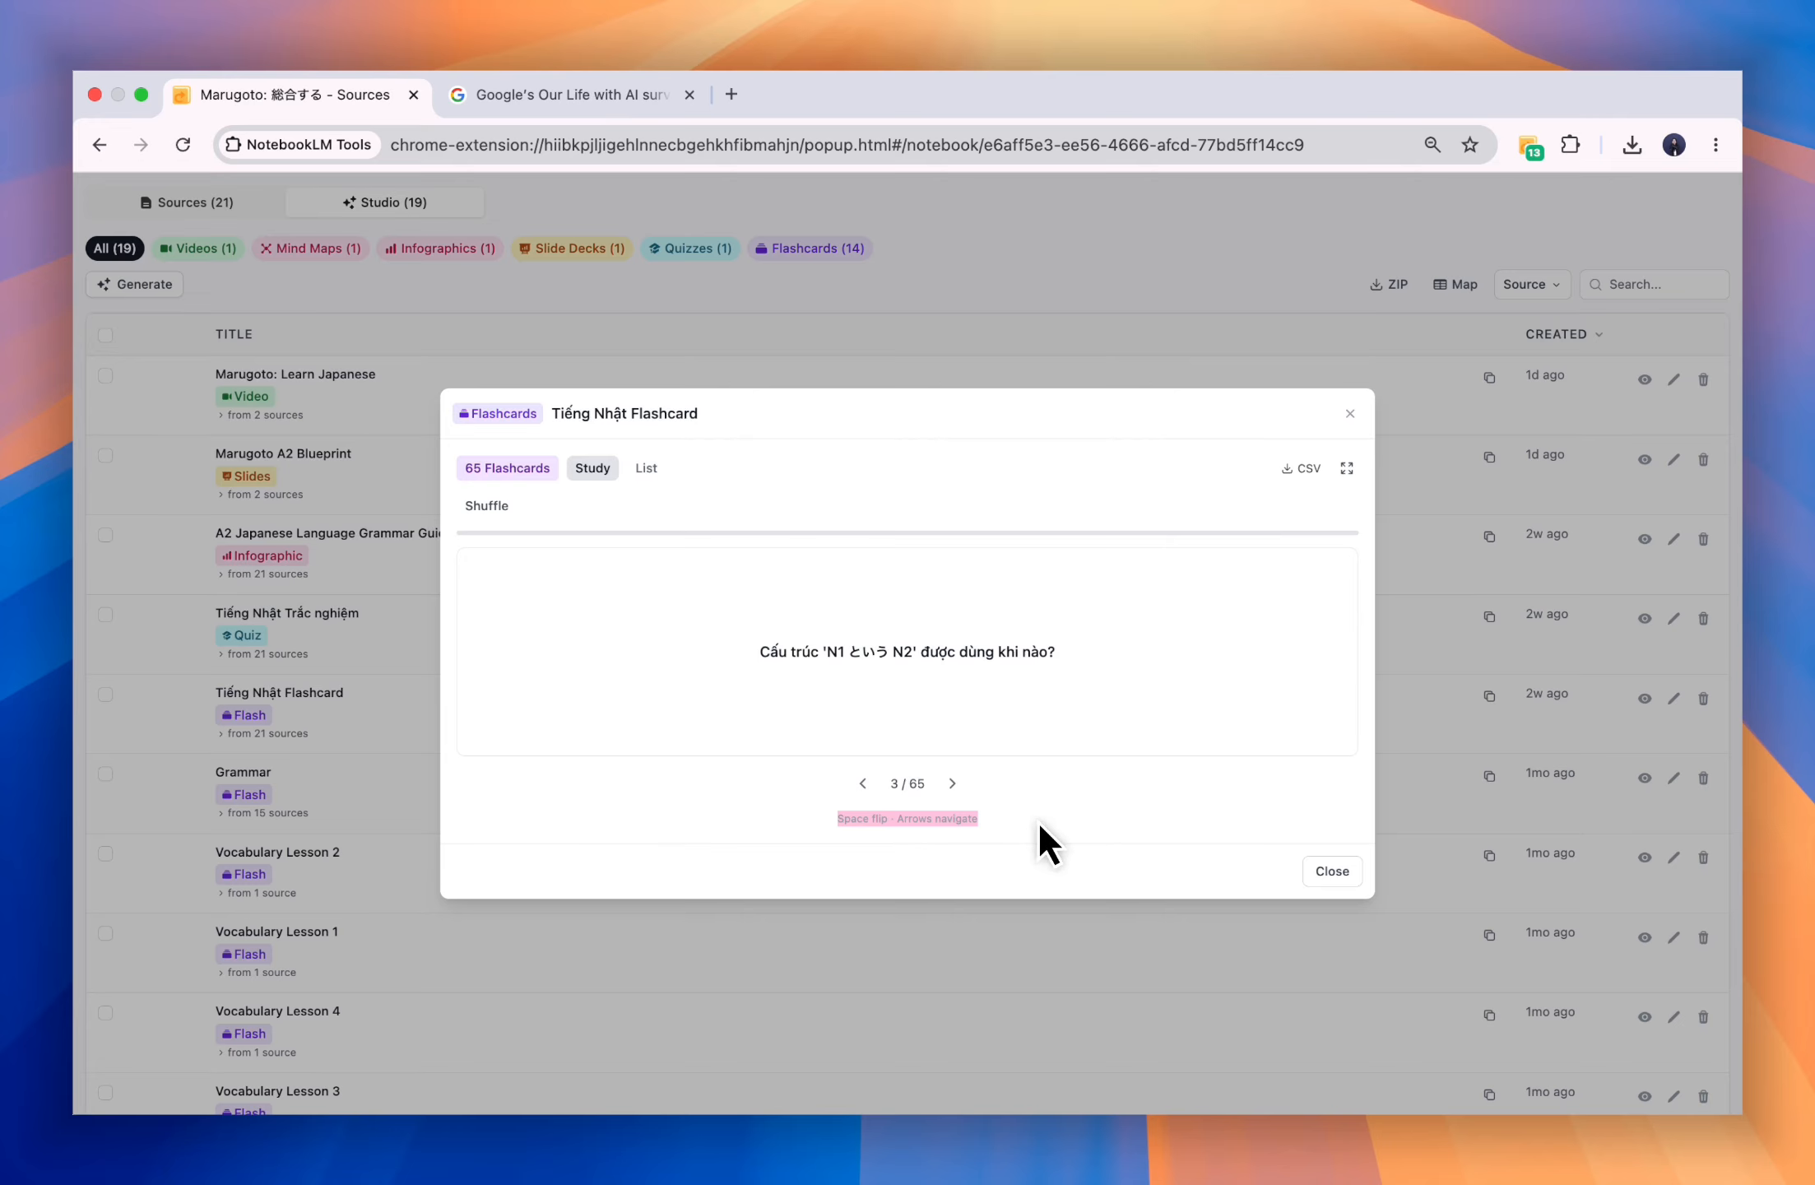
key(space)
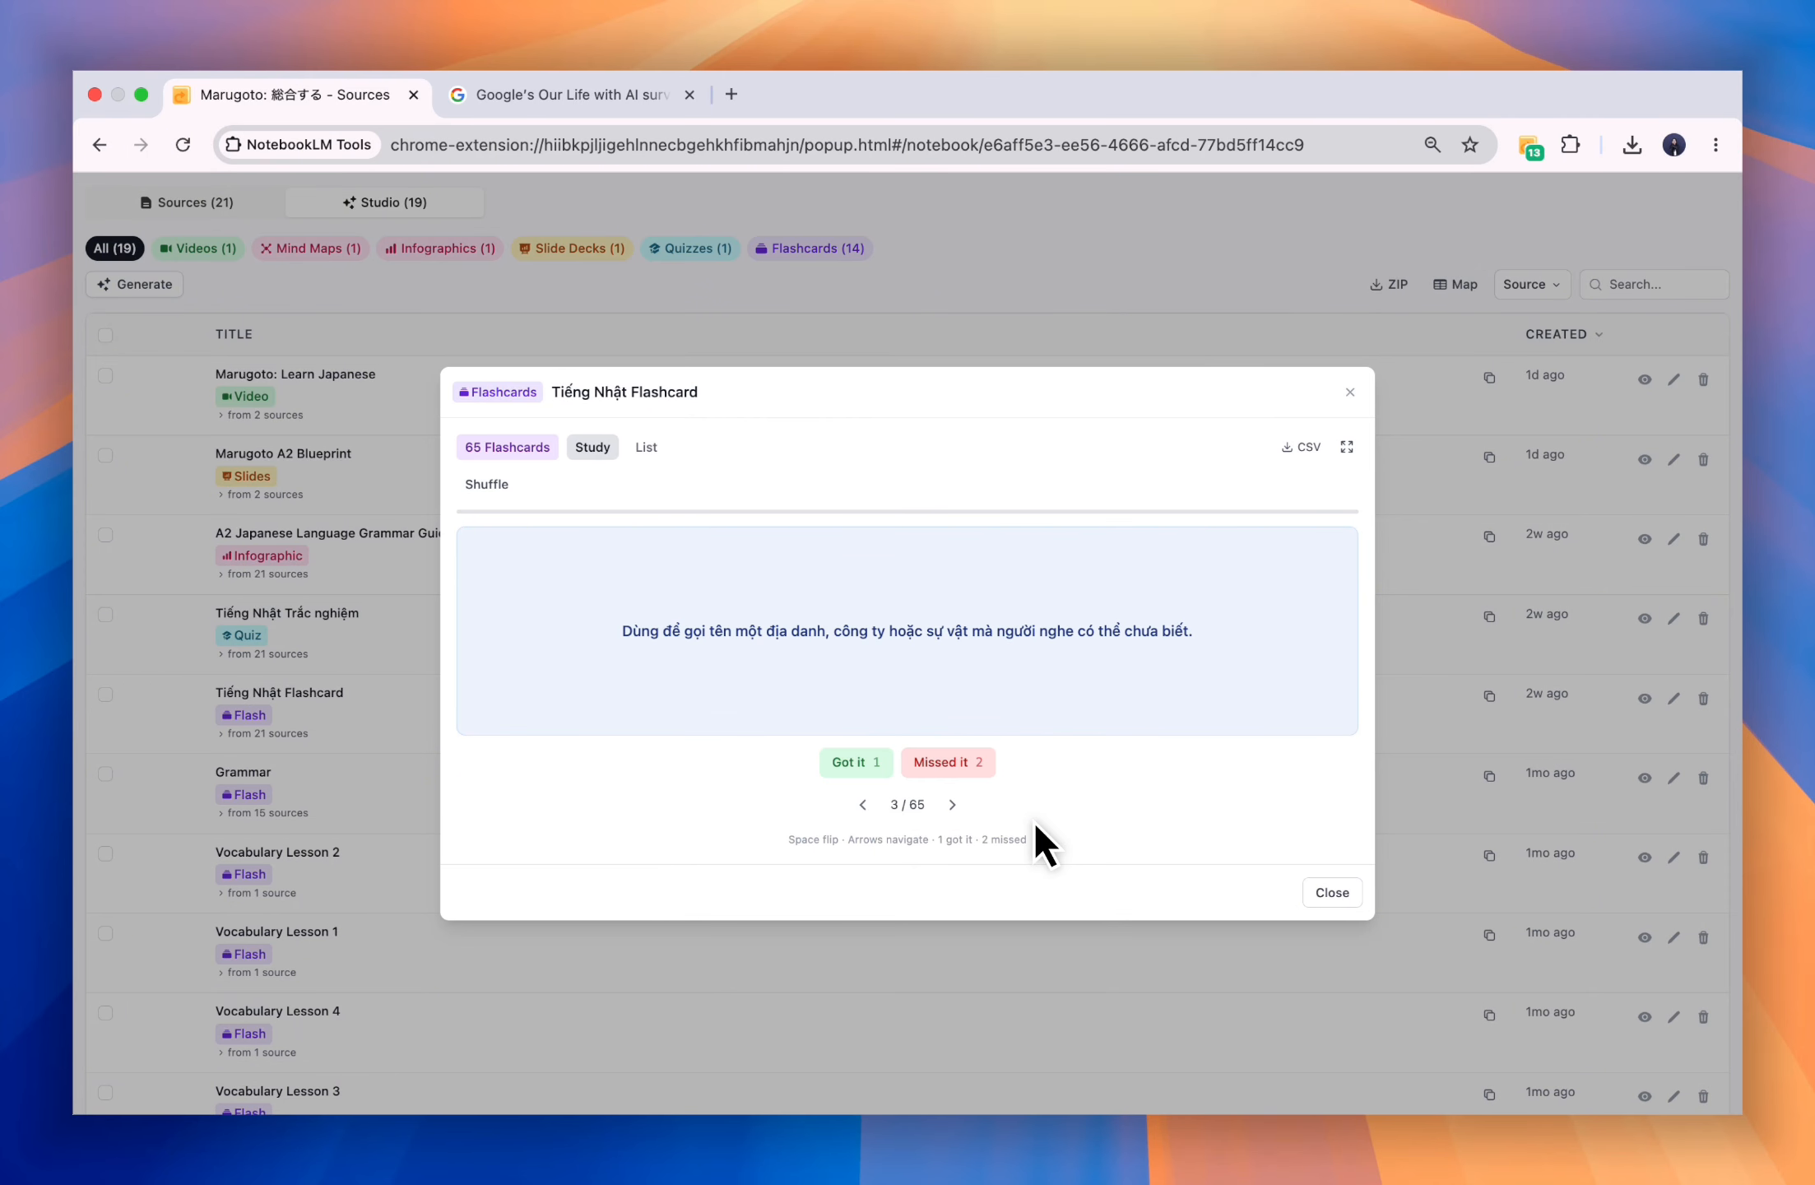
- Study the flashcards from card 4 up to card 8, flipping cards to check their answers
key(Right)
key(space)
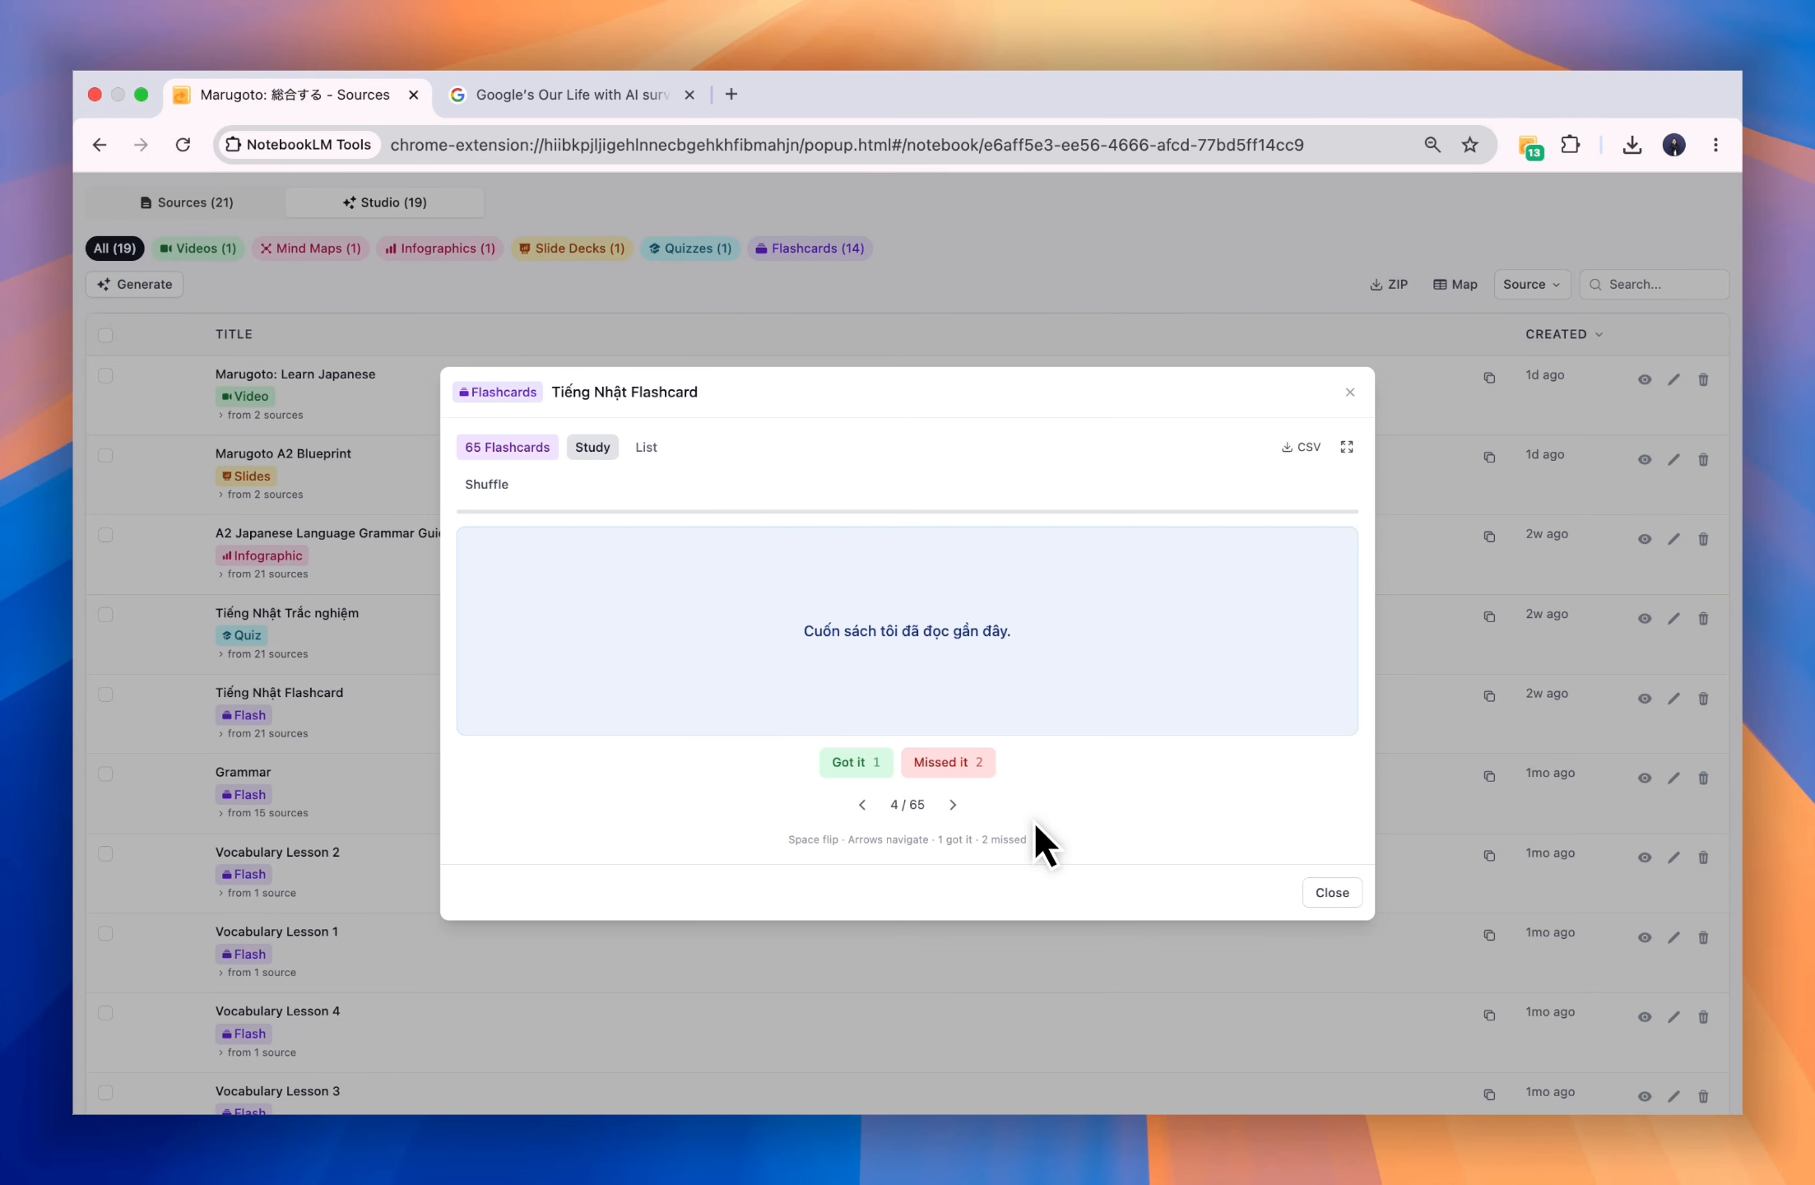
key(Right)
key(space)
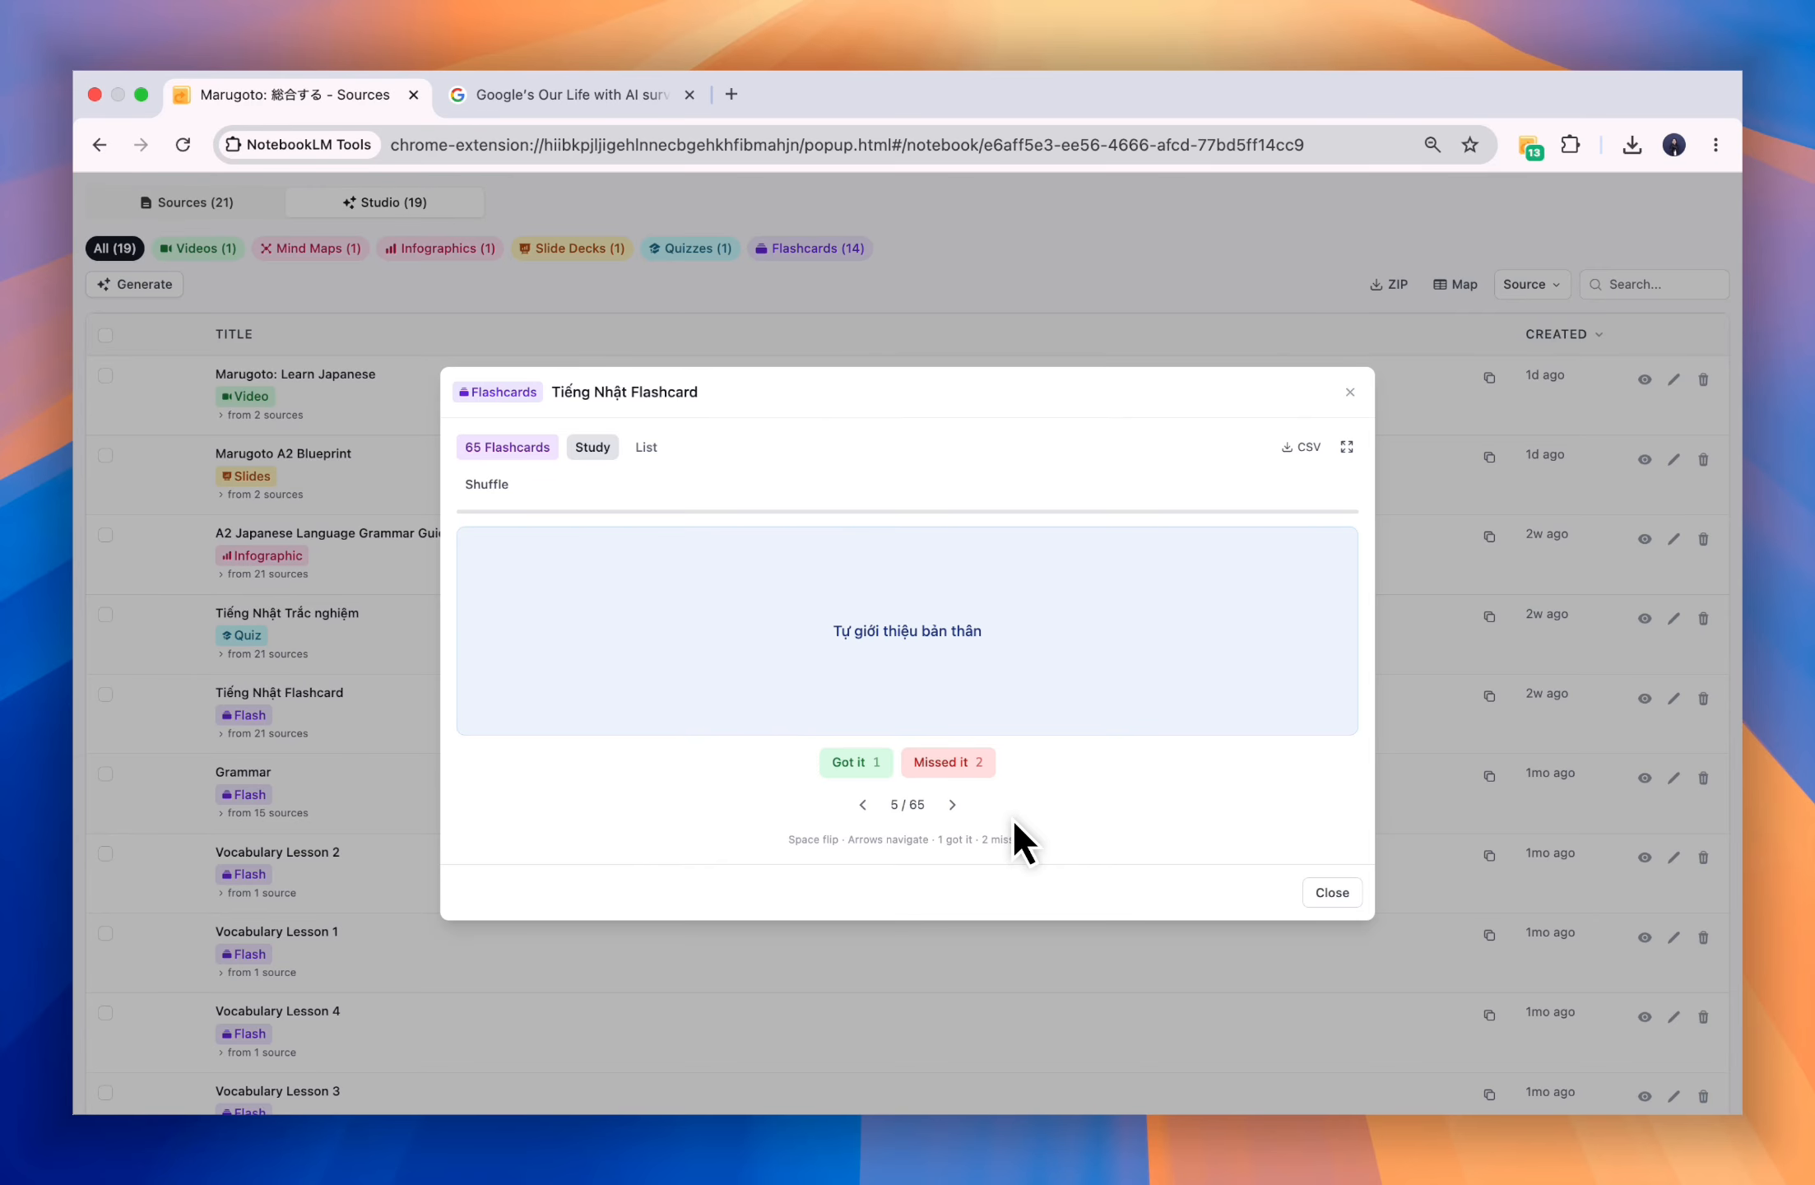
key(Right)
key(Right)
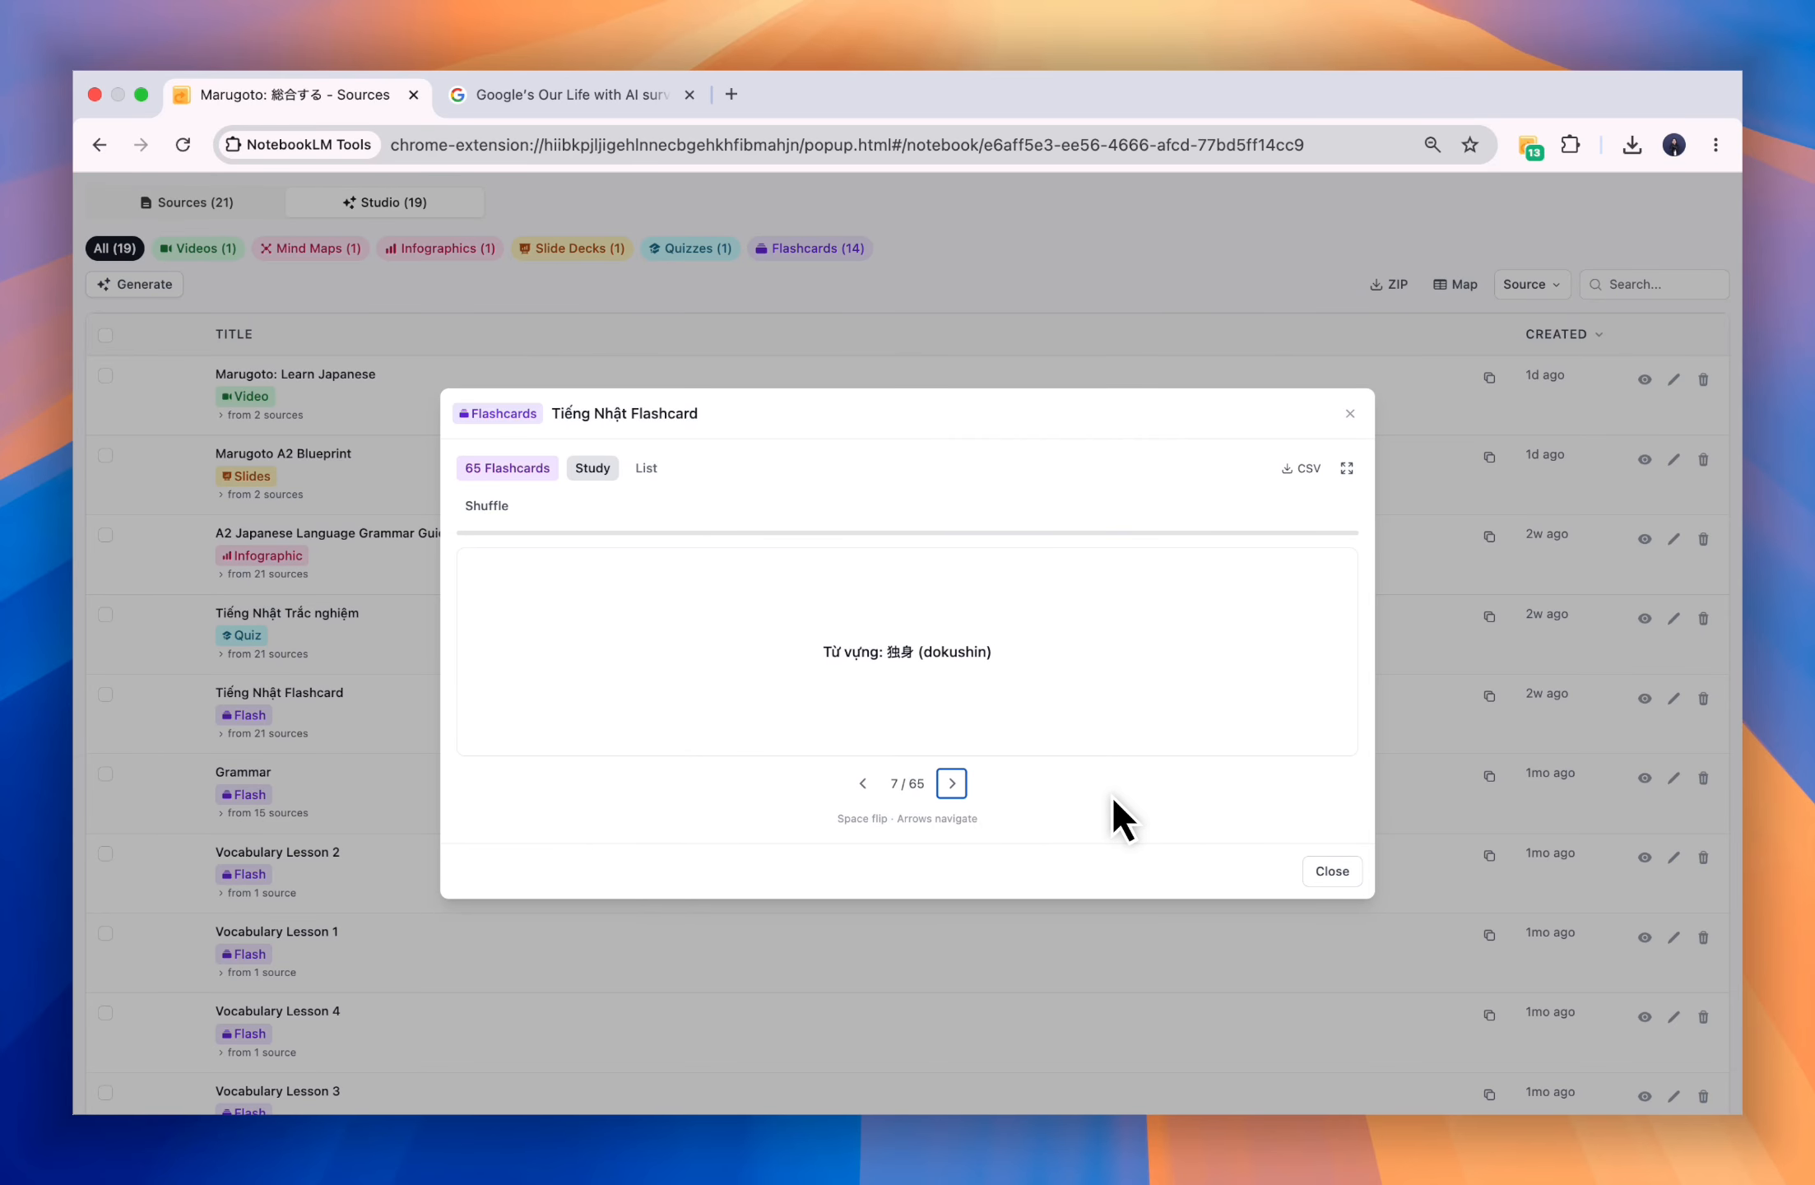
key(space)
key(space)
key(Right)
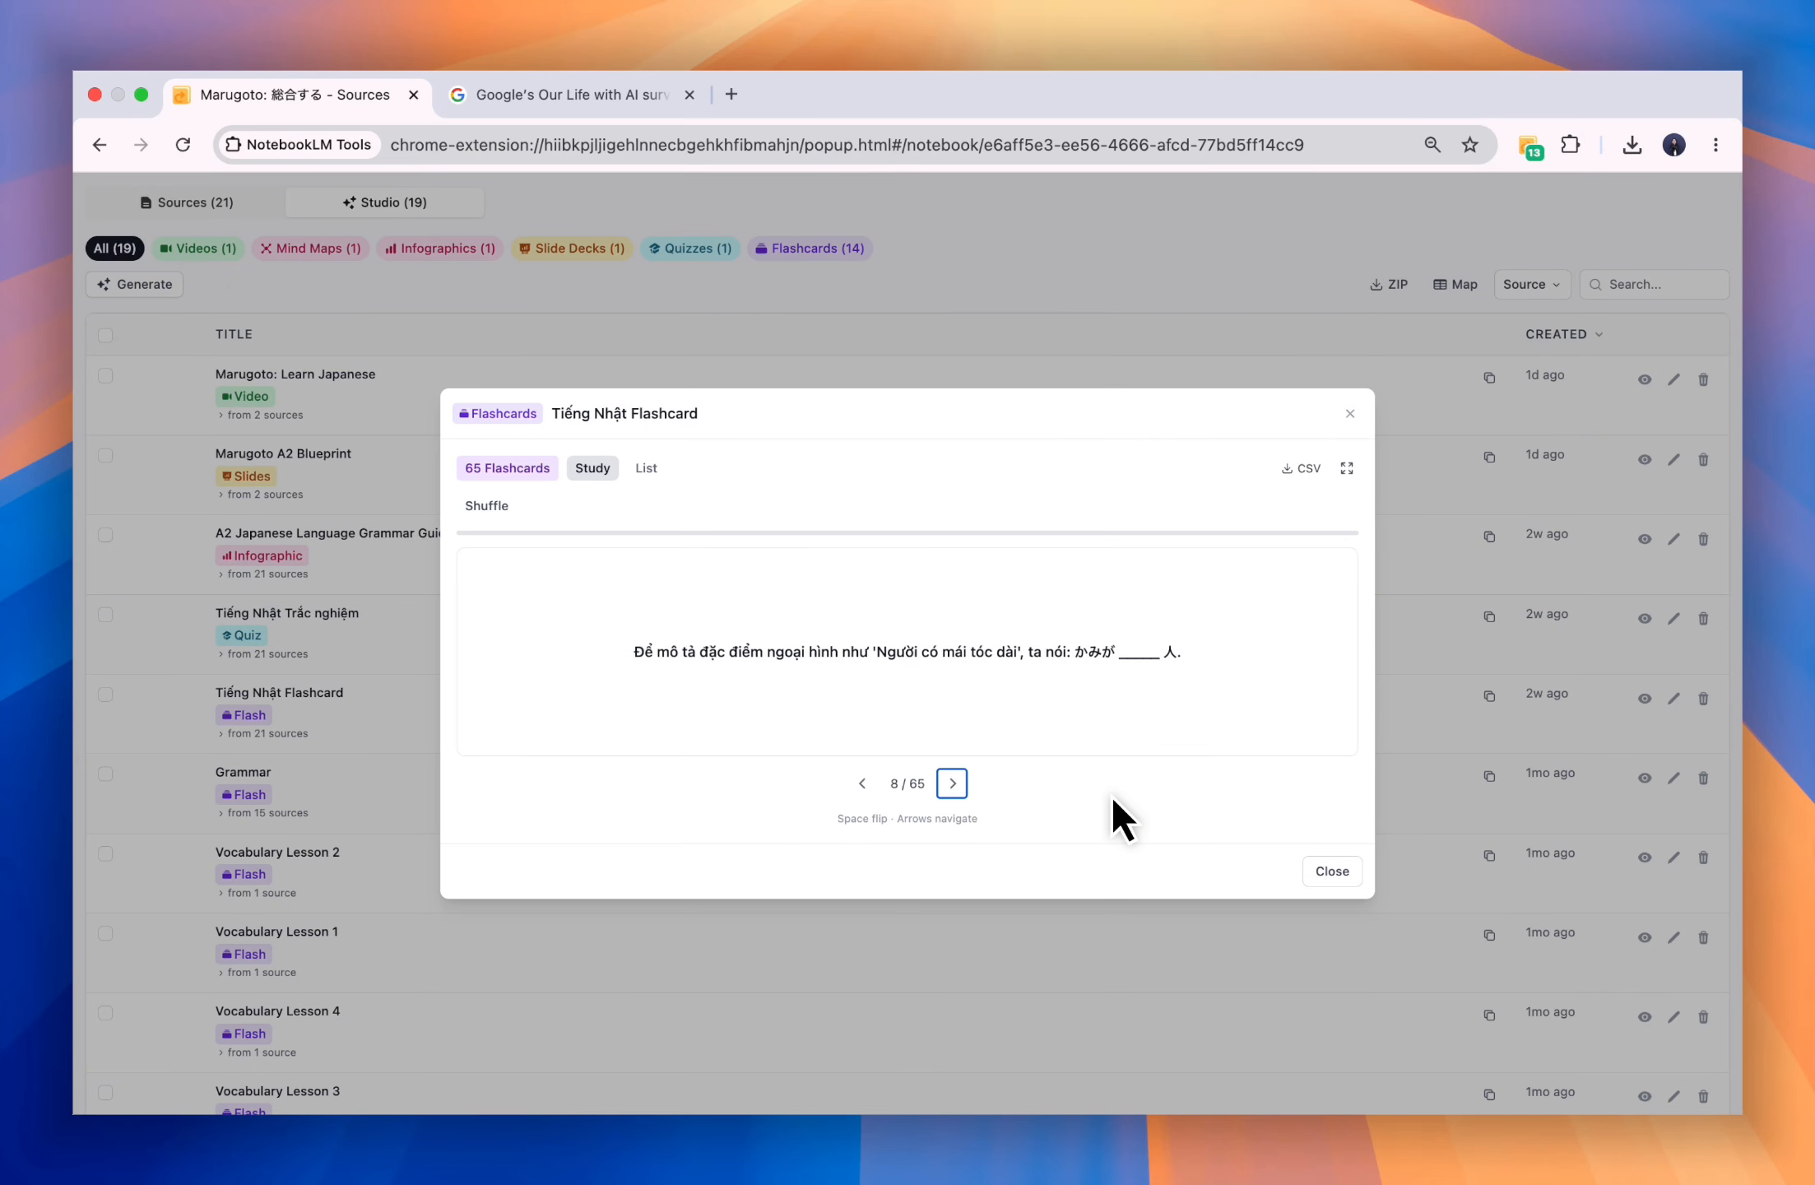
key(space)
key(space)
- Show the flashcards as a list and export them as a CSV file
click(646, 467)
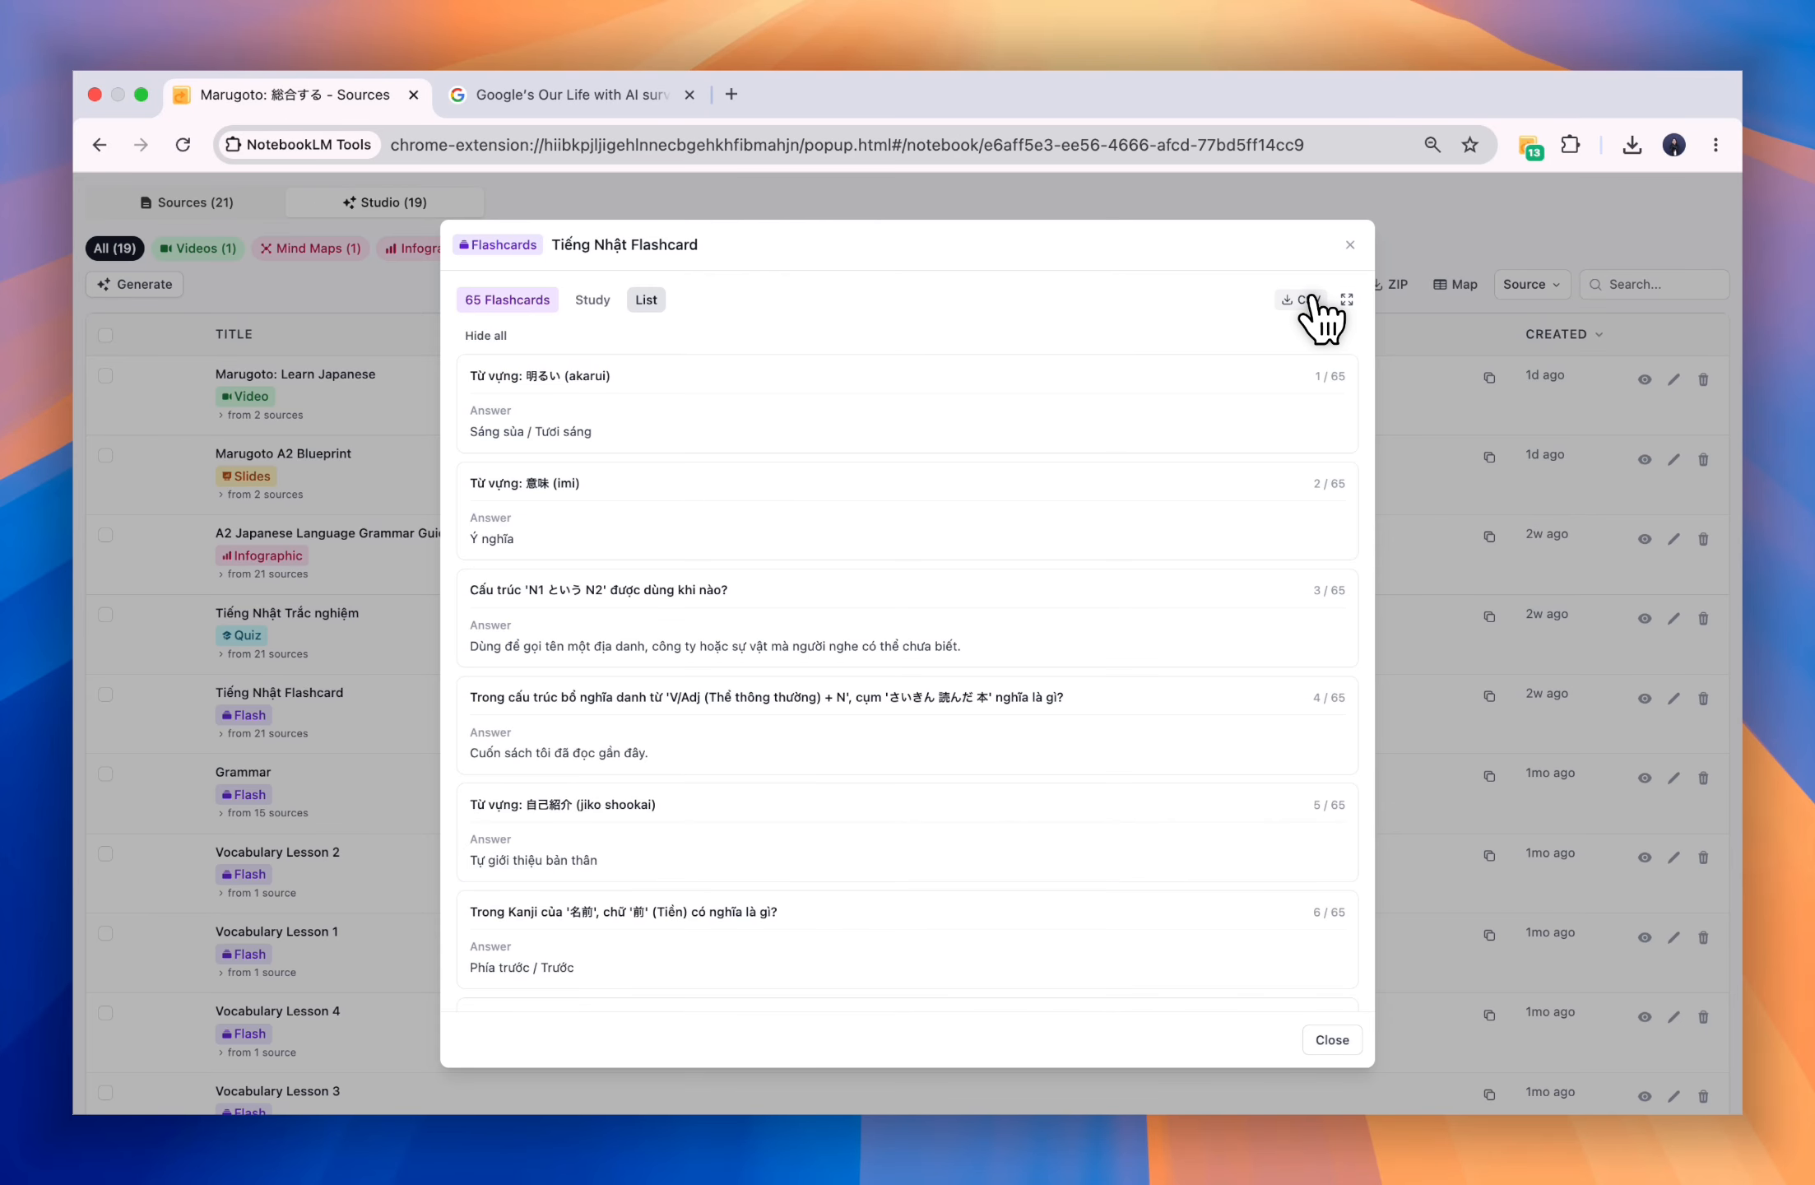
click(1315, 301)
- Study the flashcards in full screen up to card 10, flipping cards to check answers, and exit and close the set
click(1346, 299)
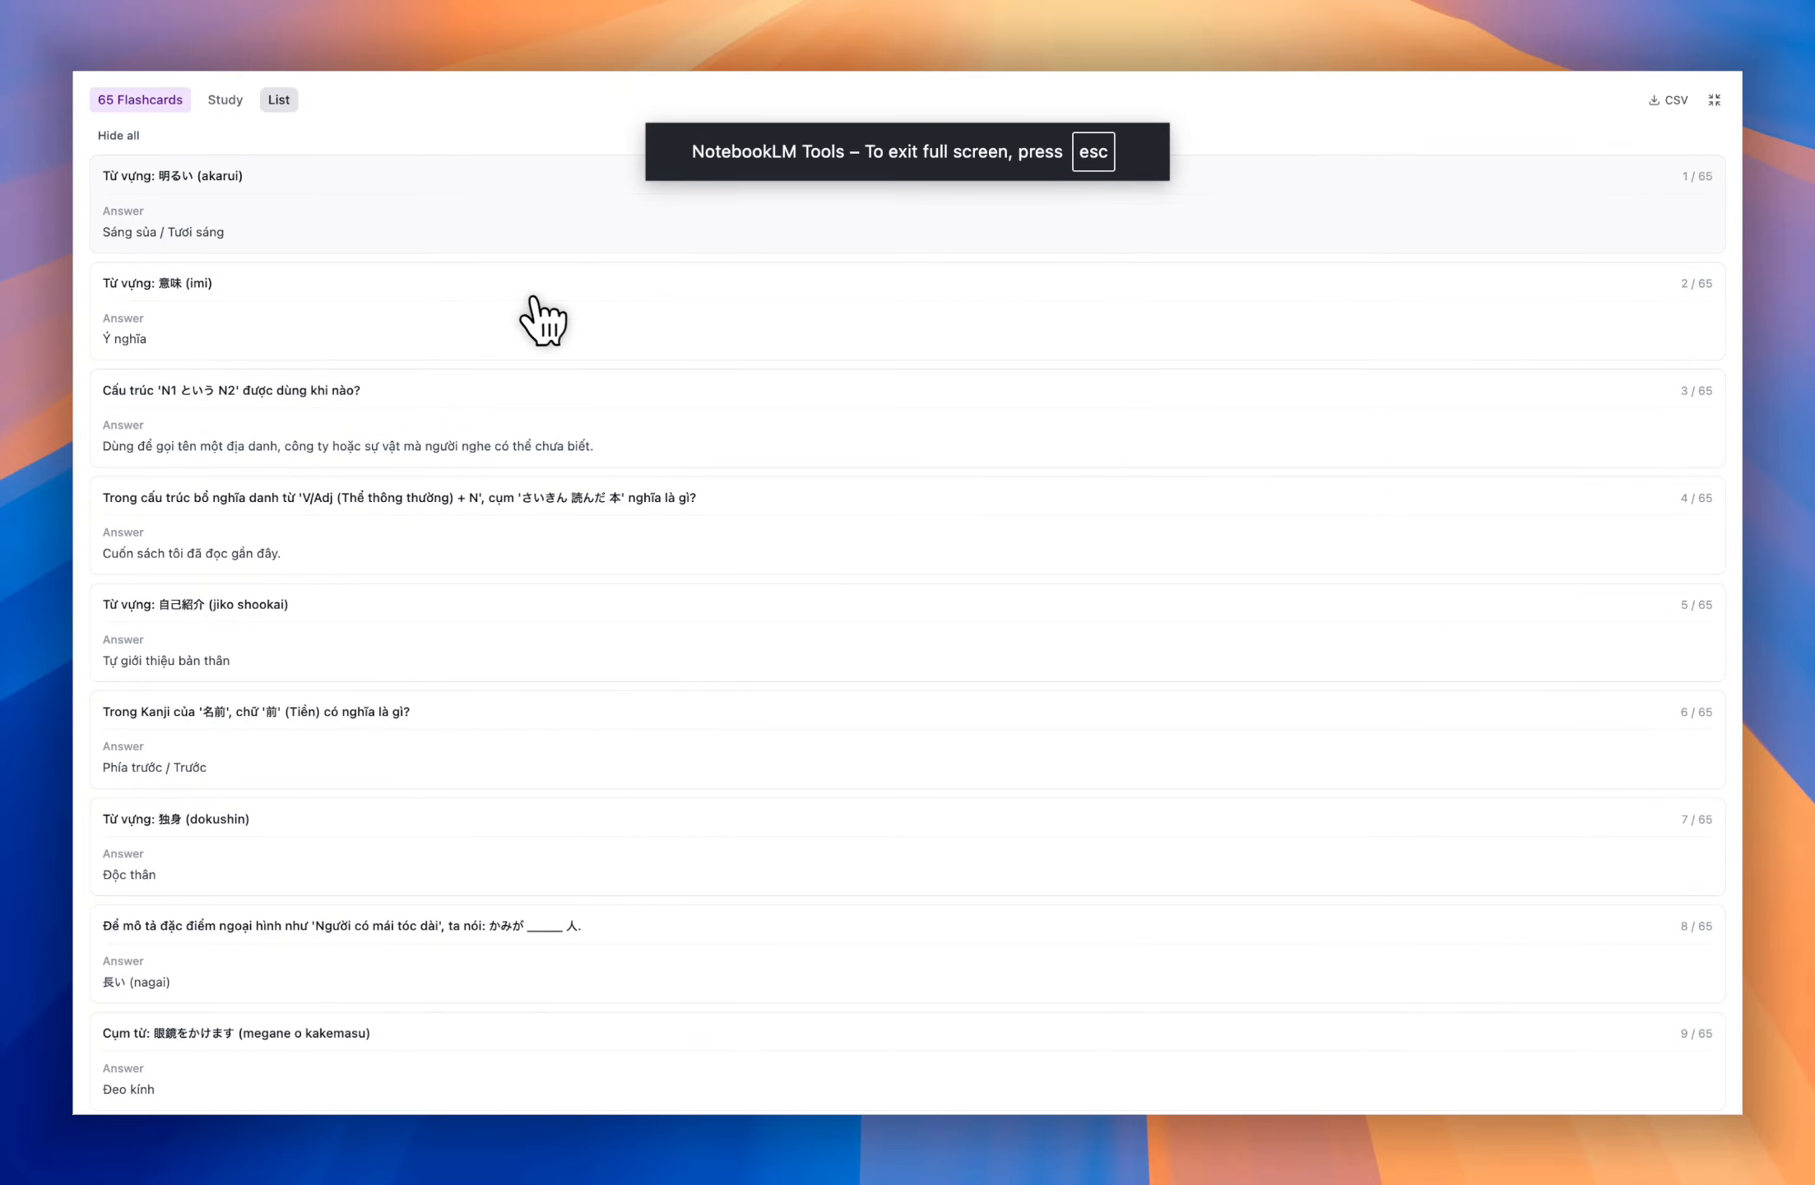
click(221, 100)
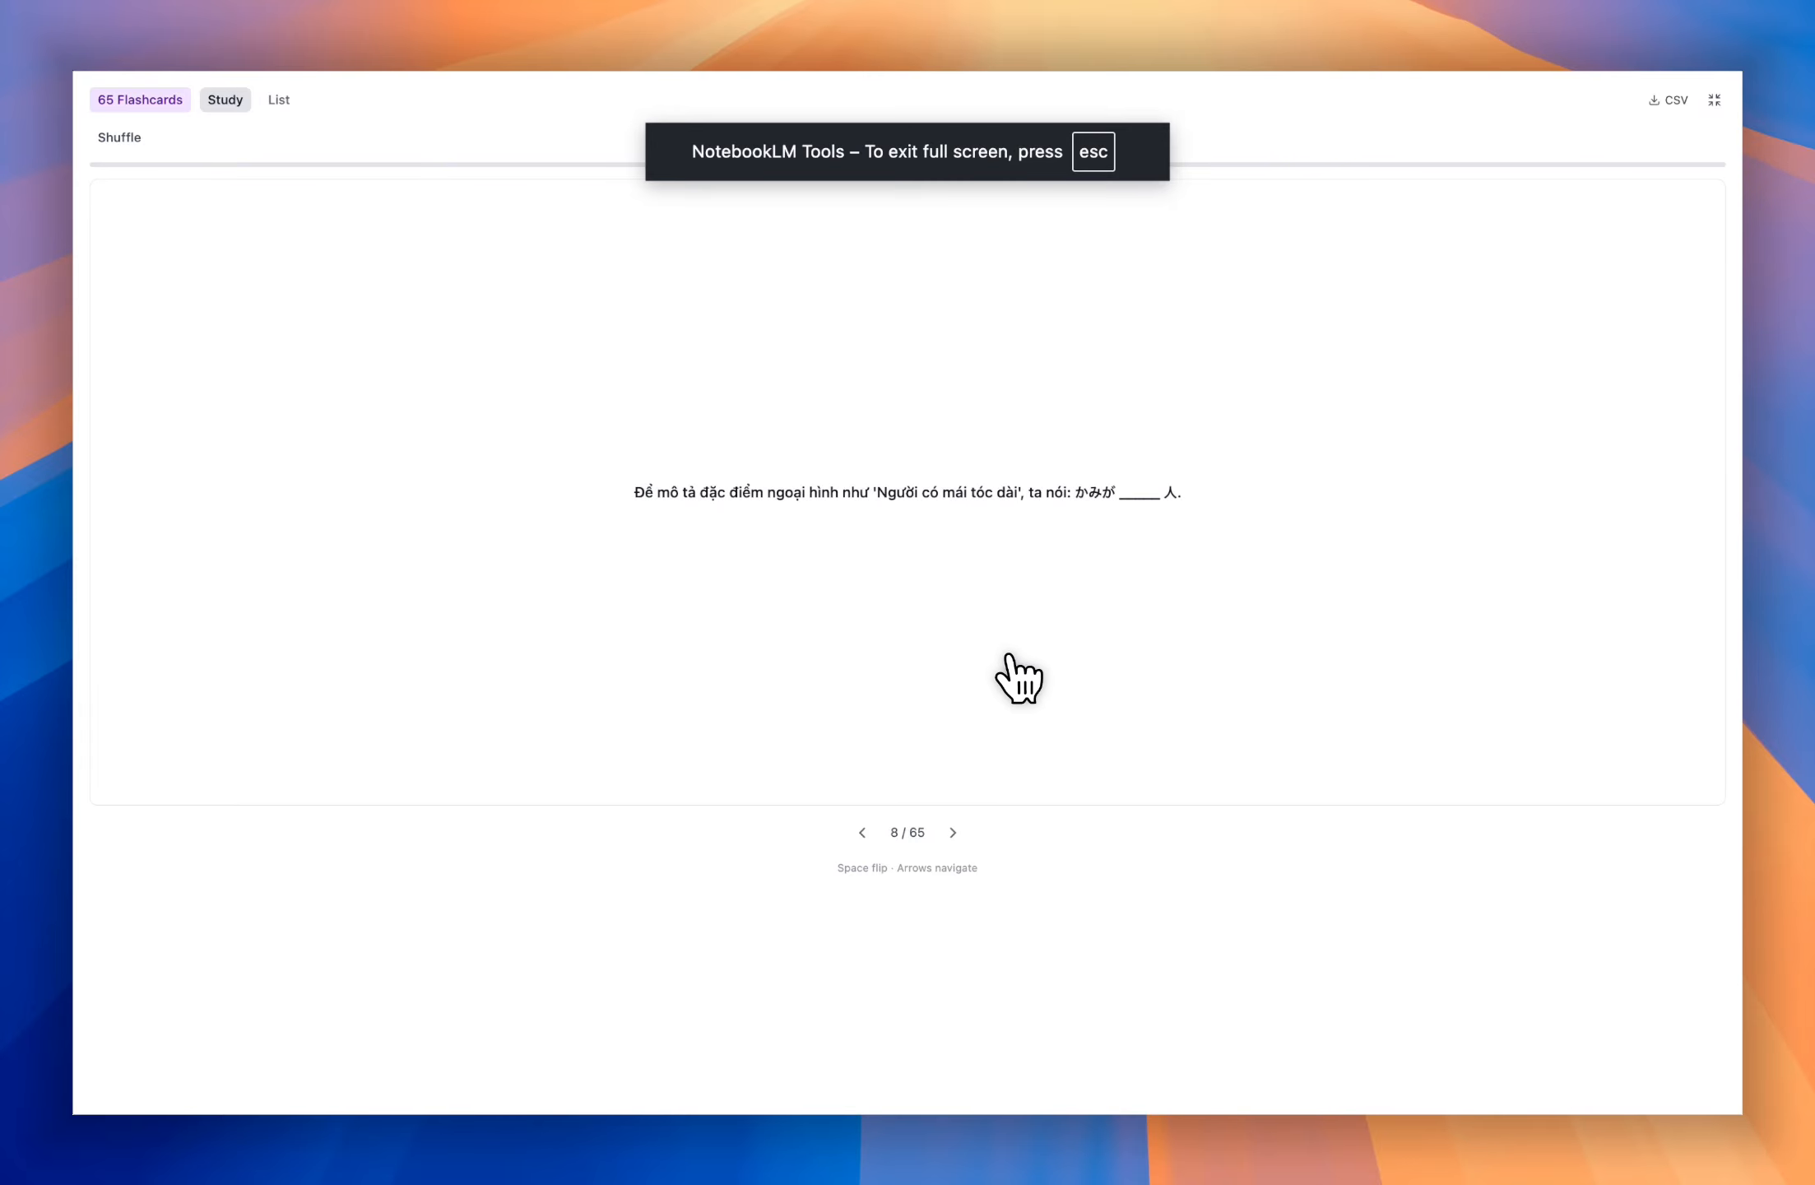
key(space)
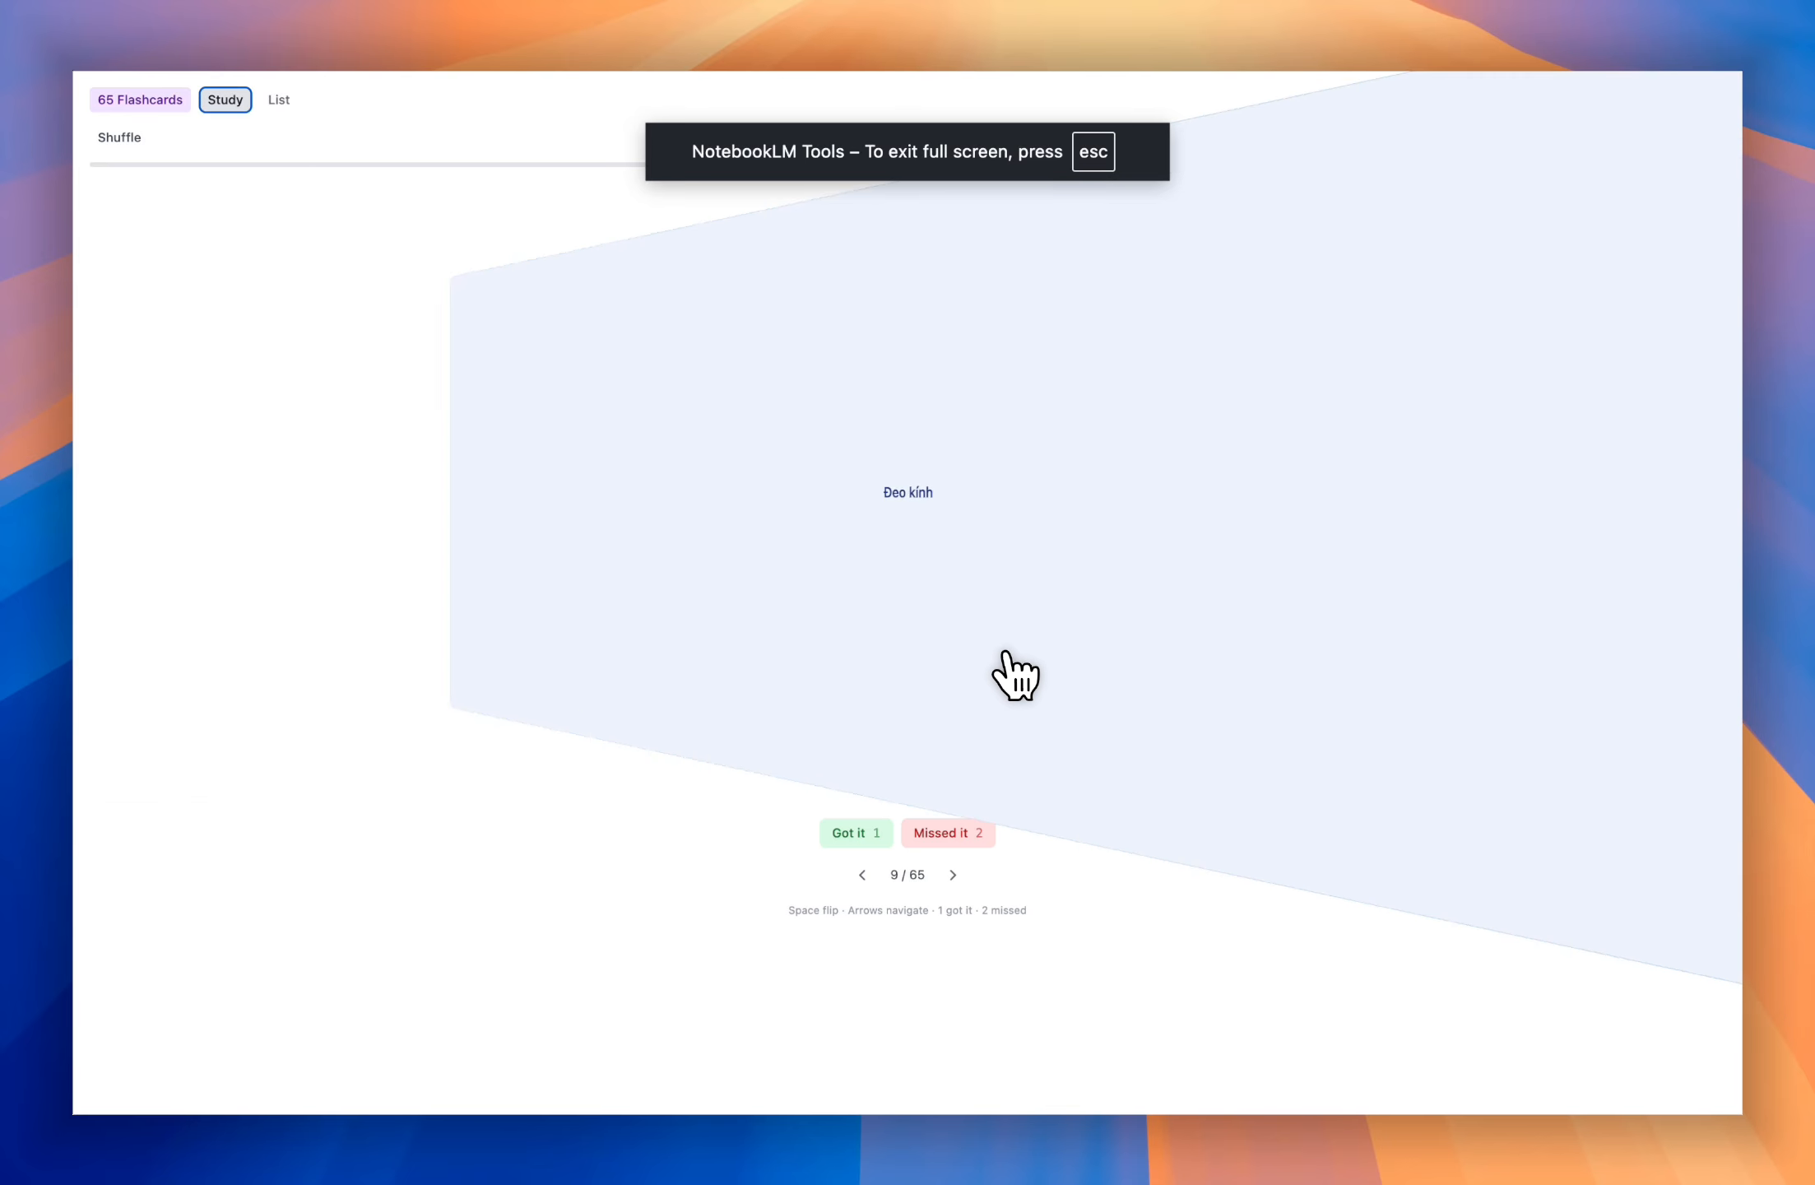
key(Right)
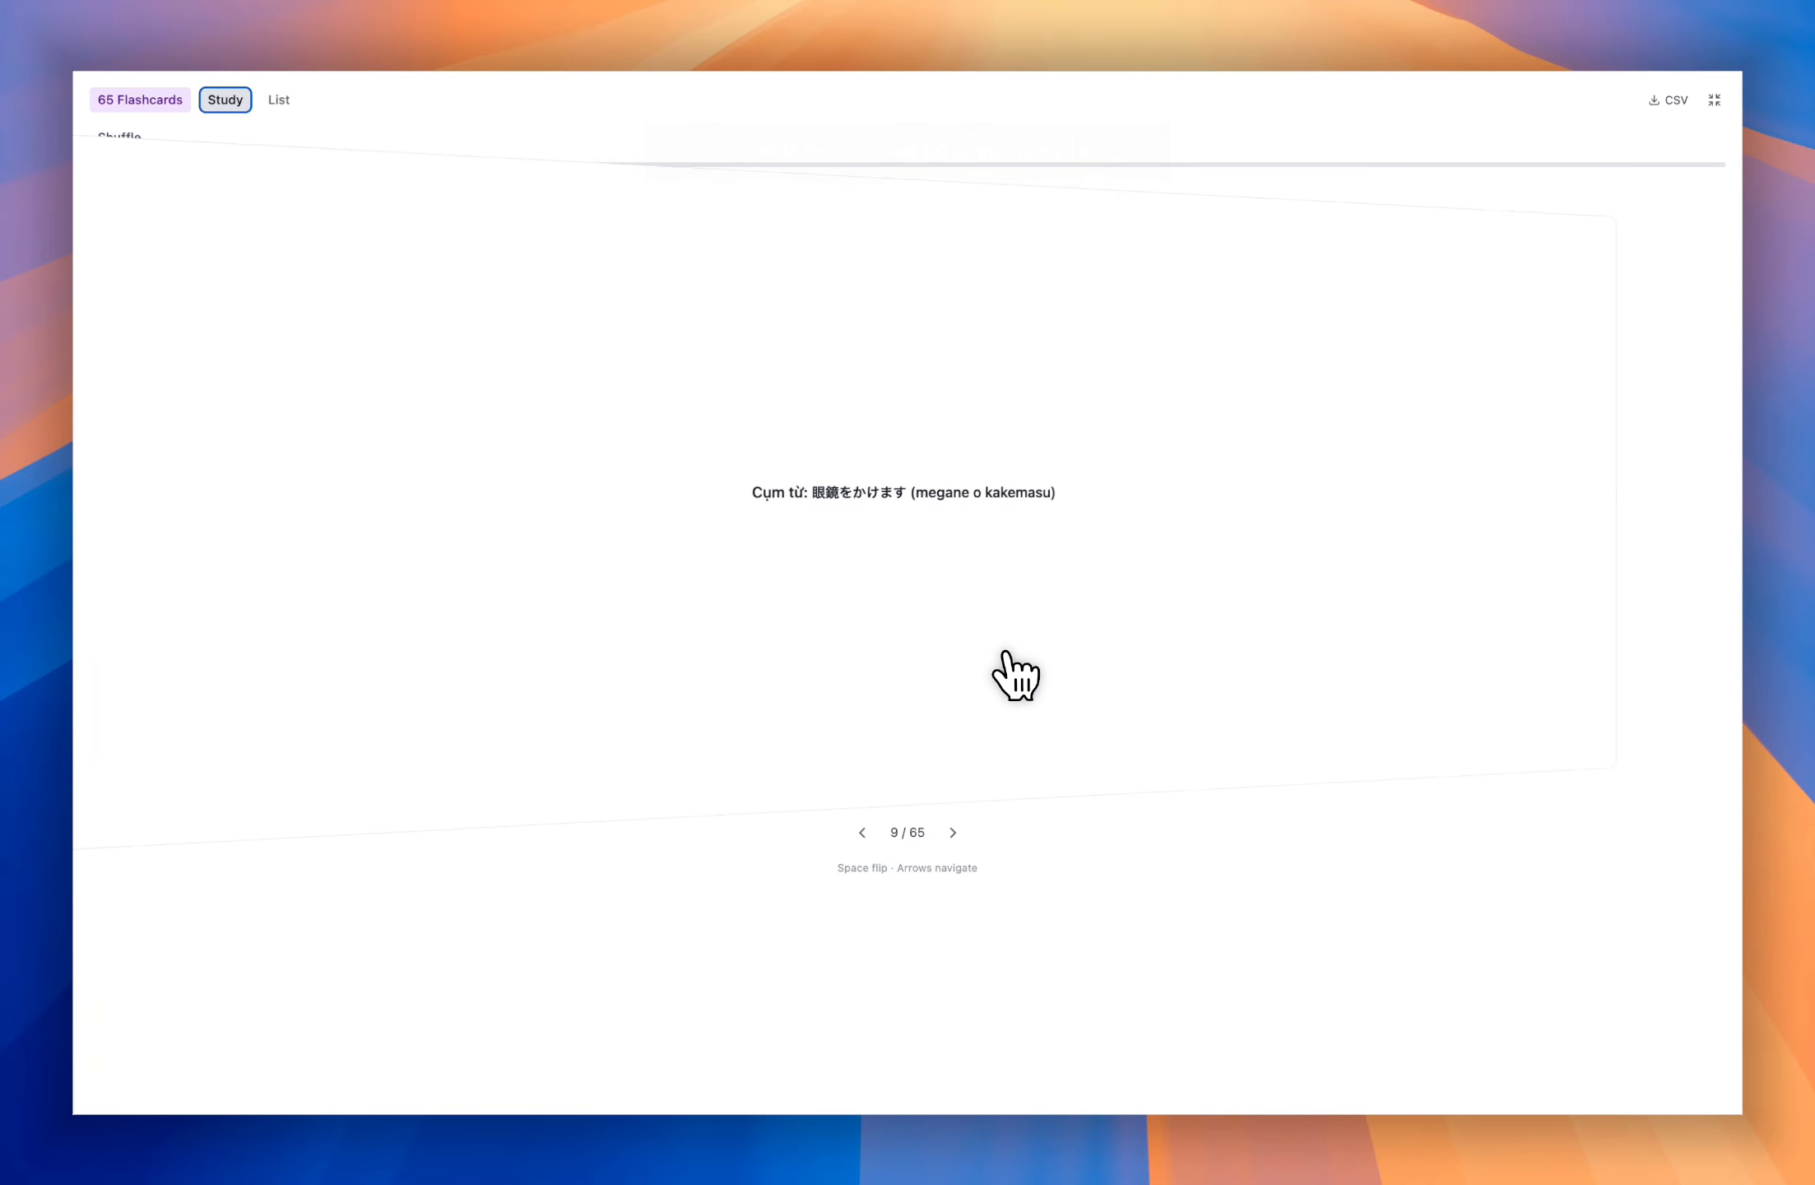
key(Right)
key(space)
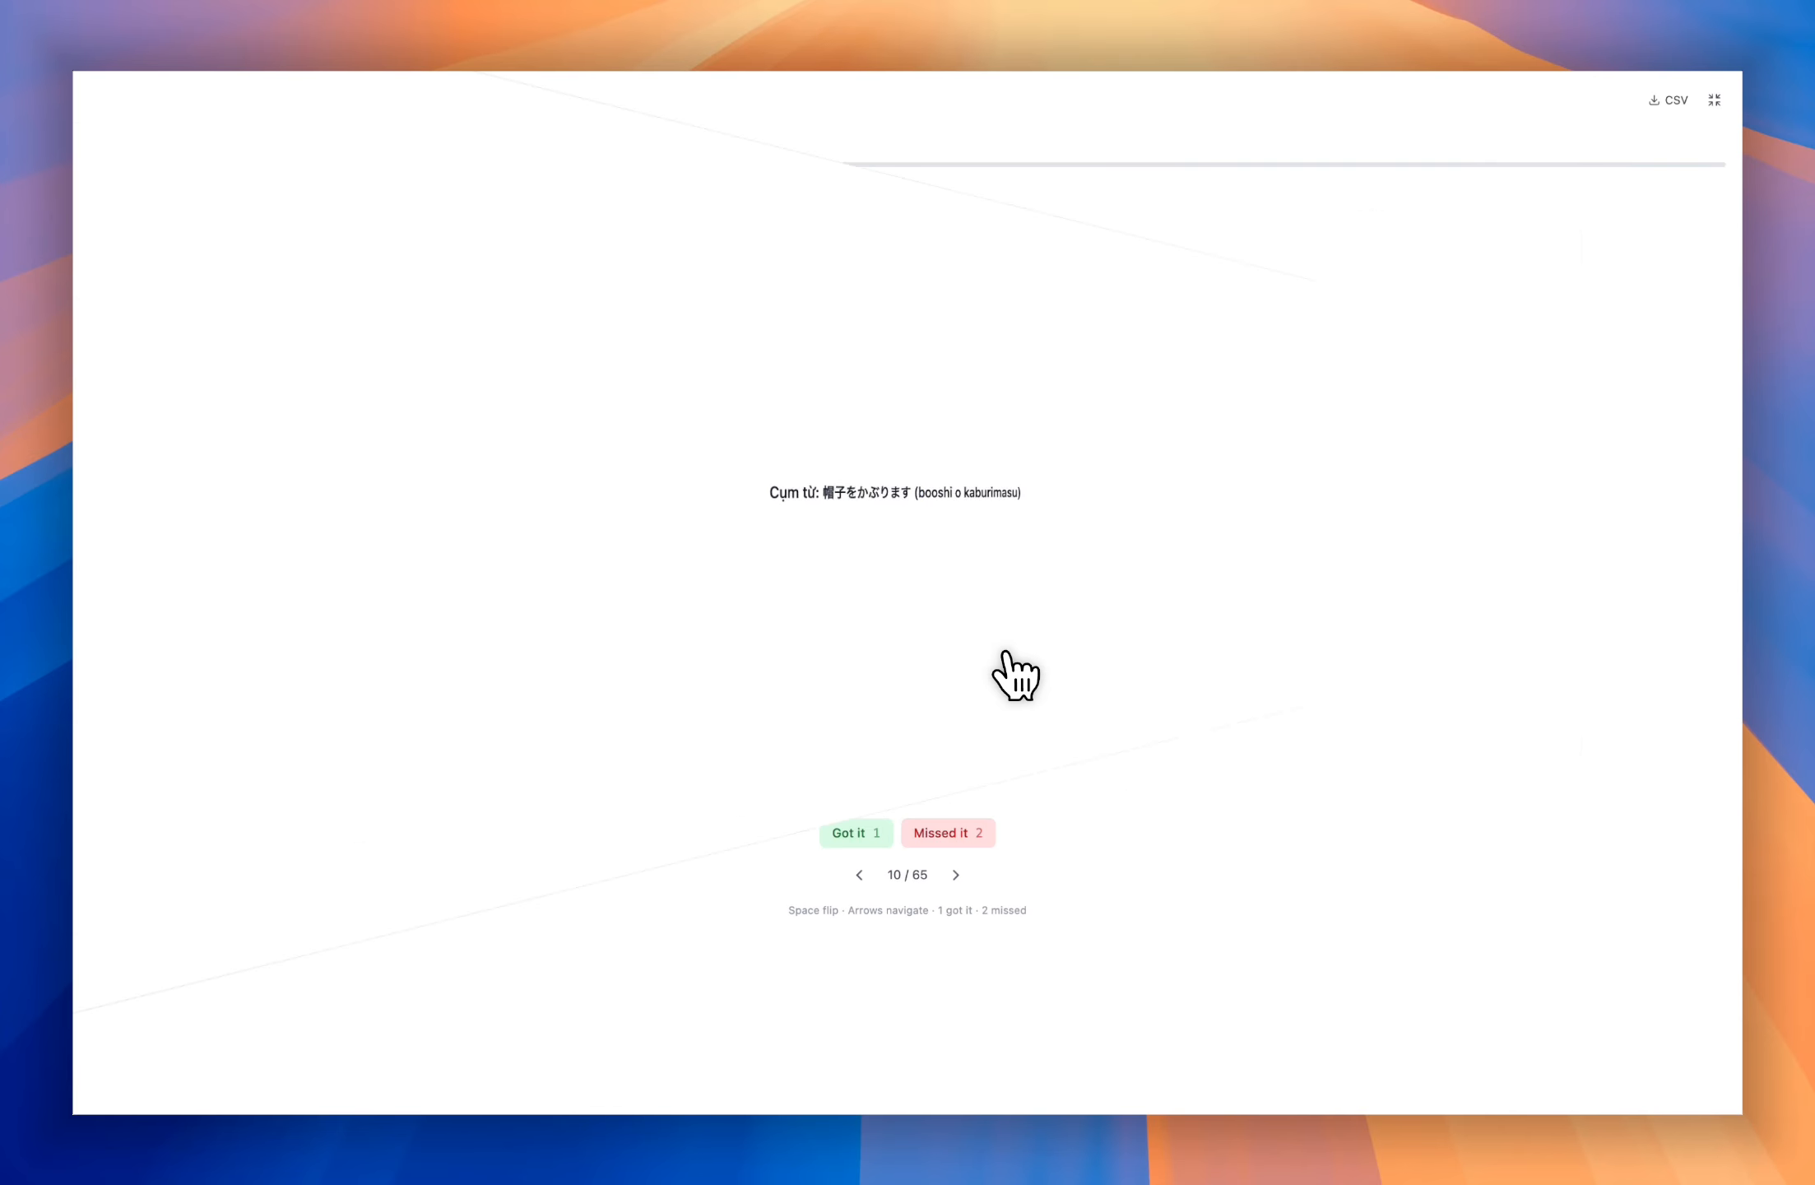
key(space)
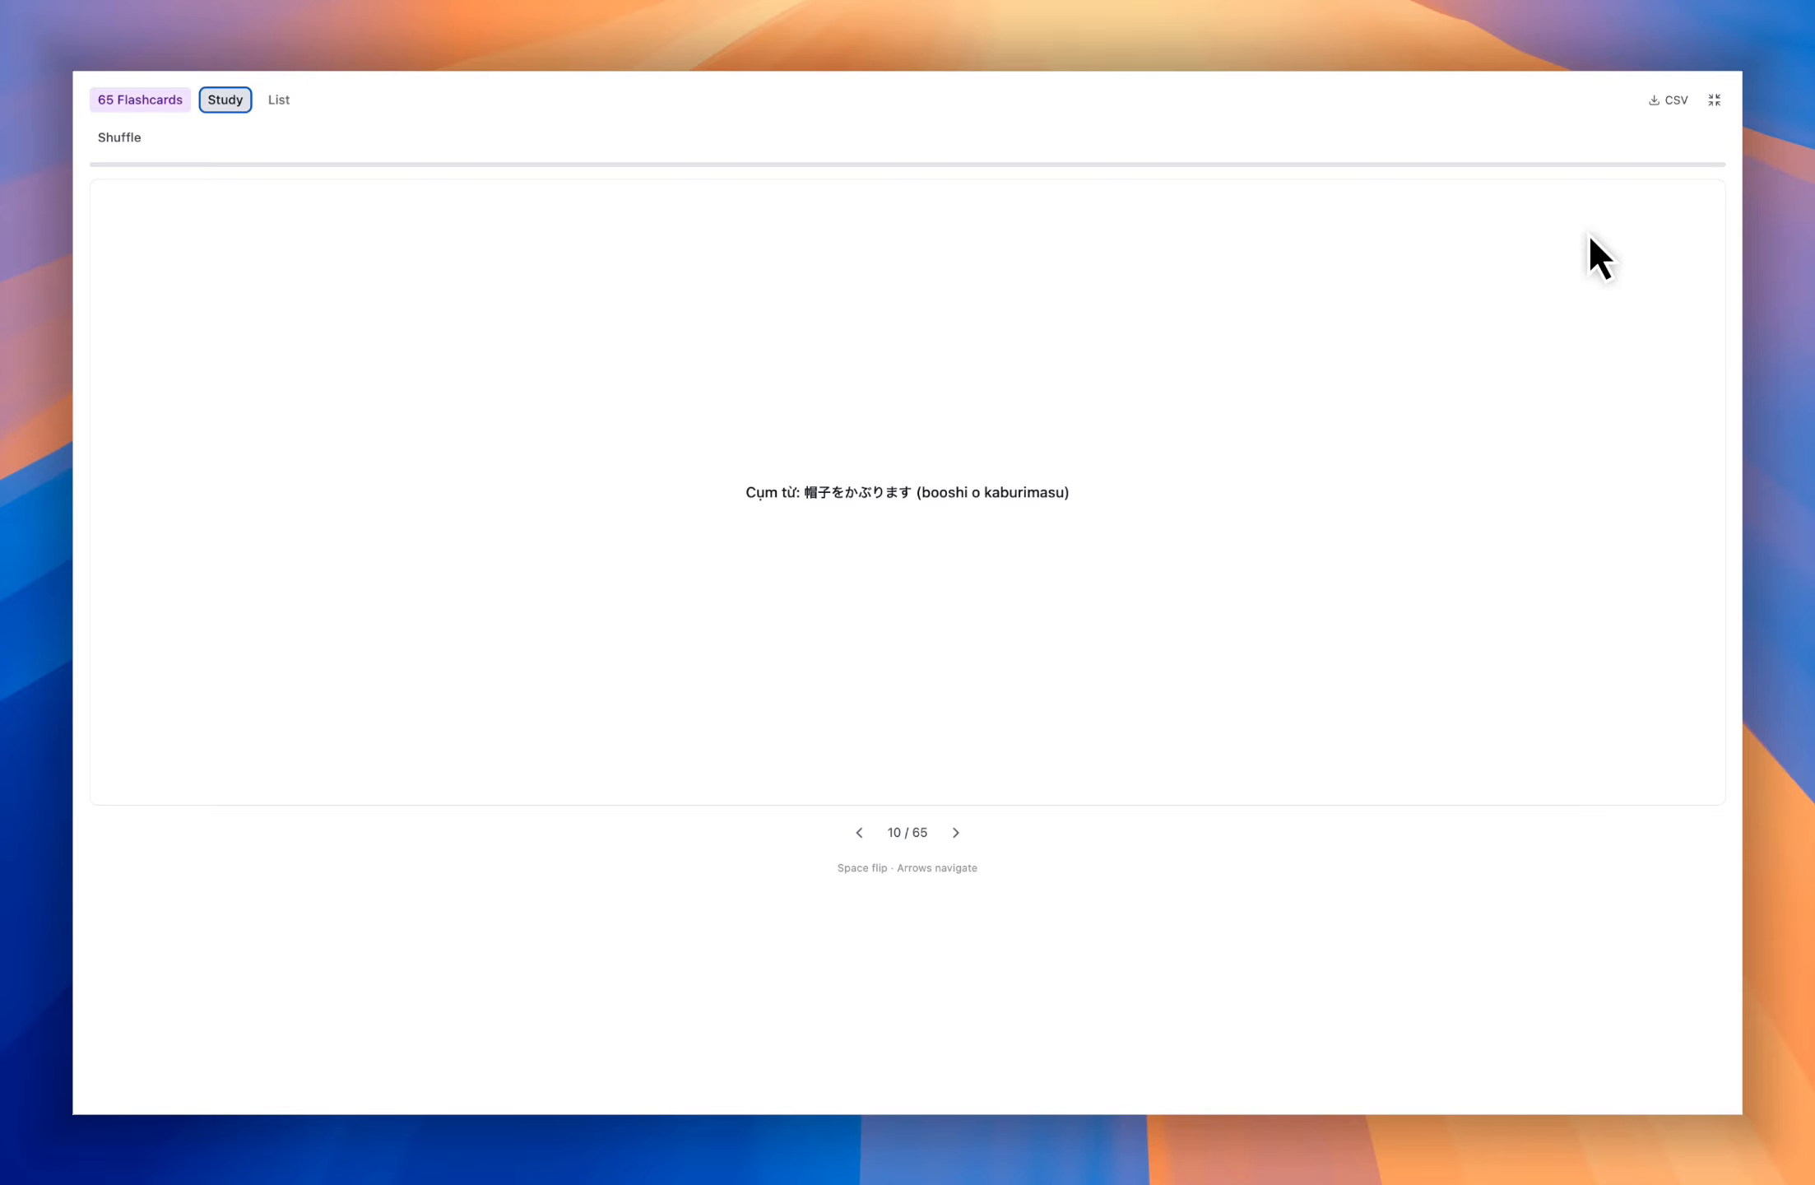
click(1714, 99)
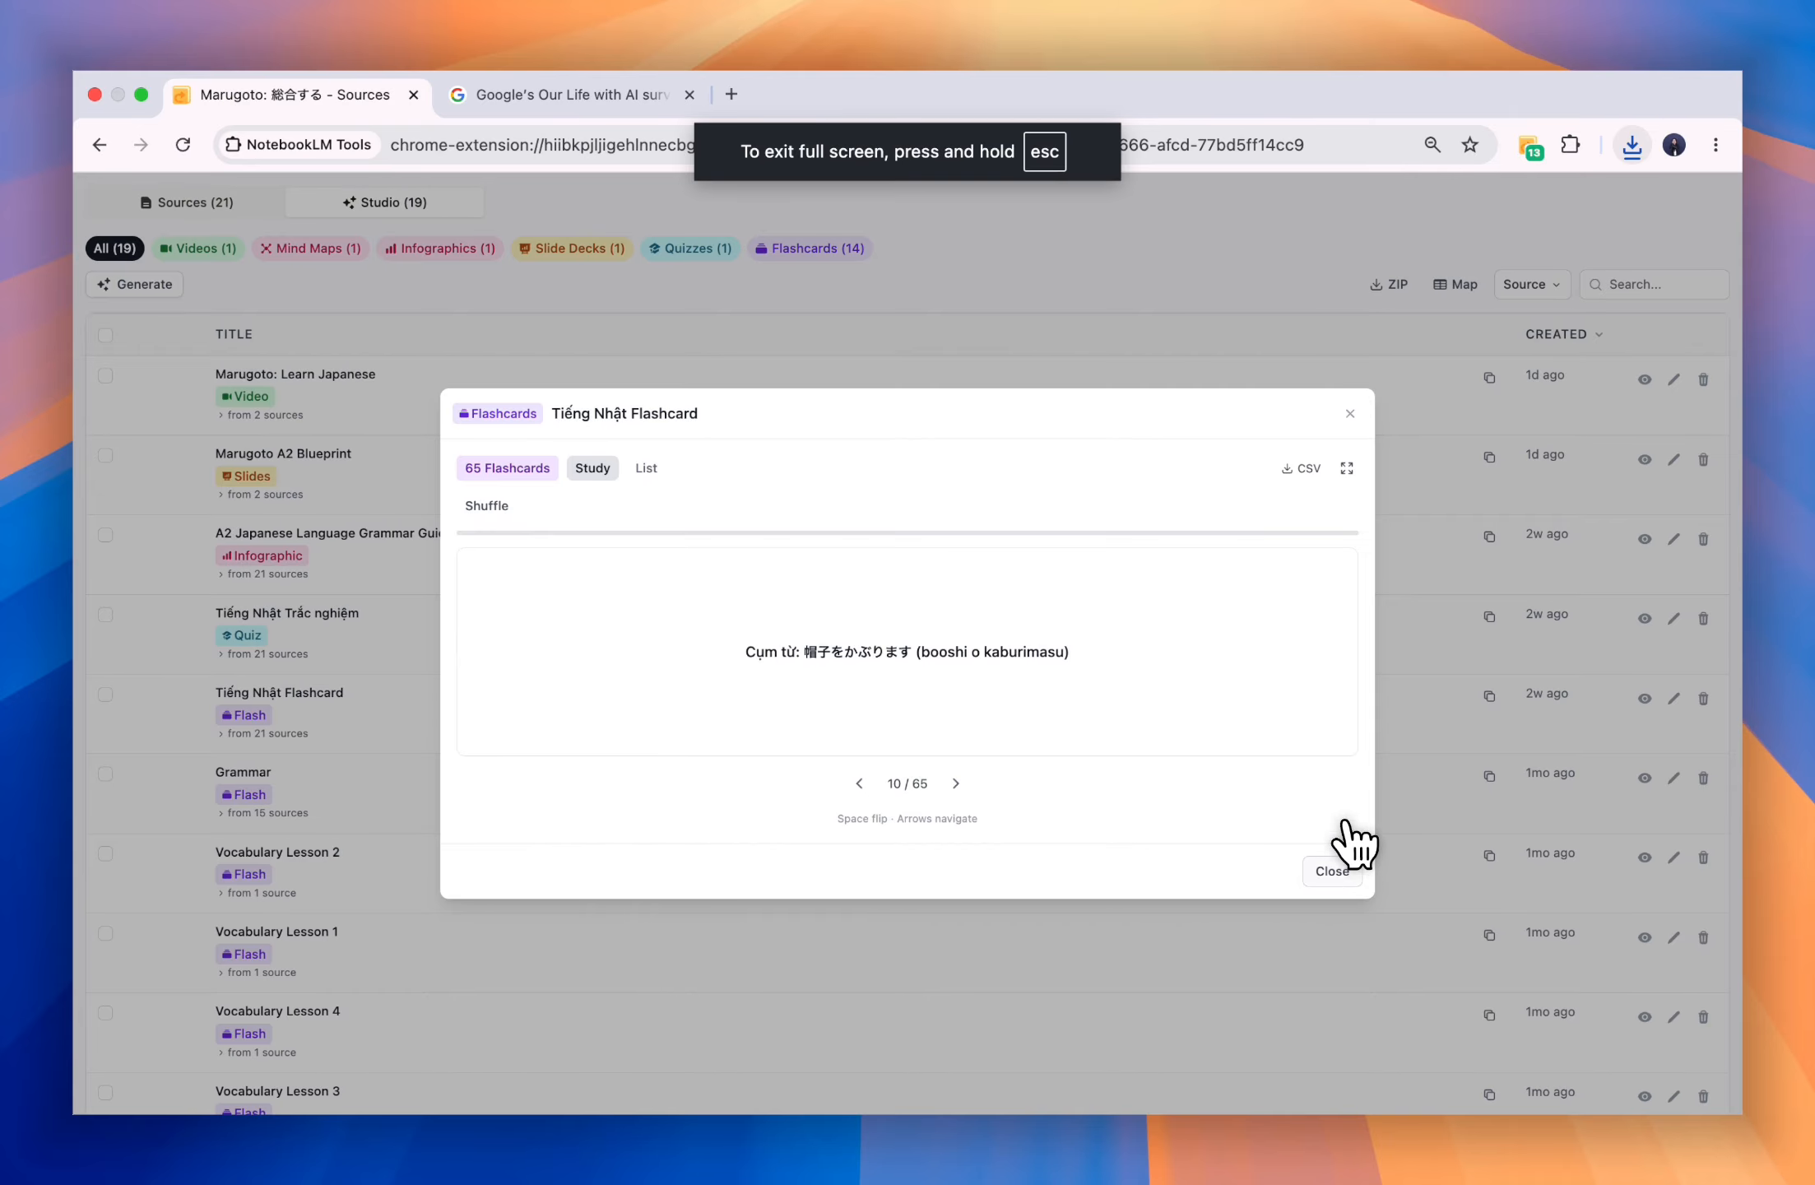
click(1335, 872)
- Preview the "A2 Japanese Language Grammar Guide" infographic and its text, copy its content and close the preview
click(1645, 540)
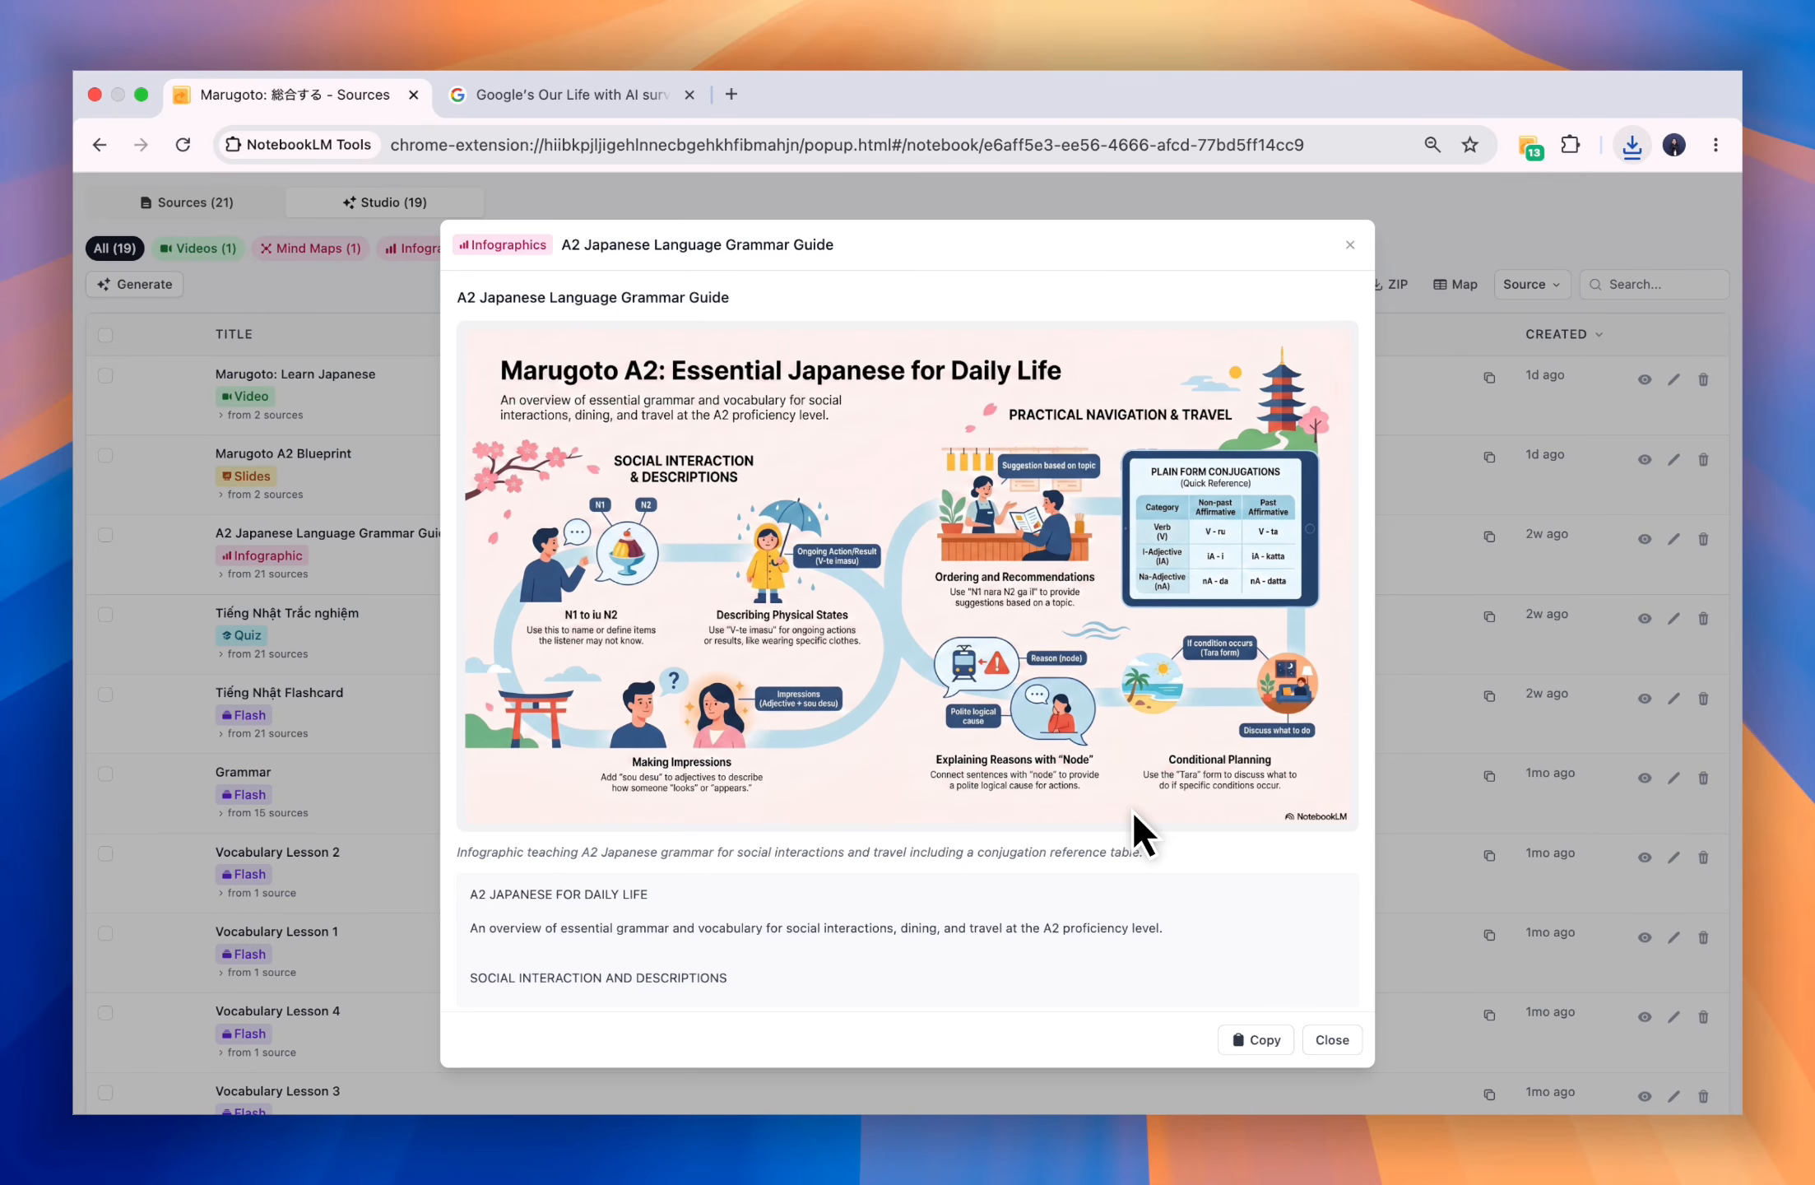
scroll(1130, 878, down, 10)
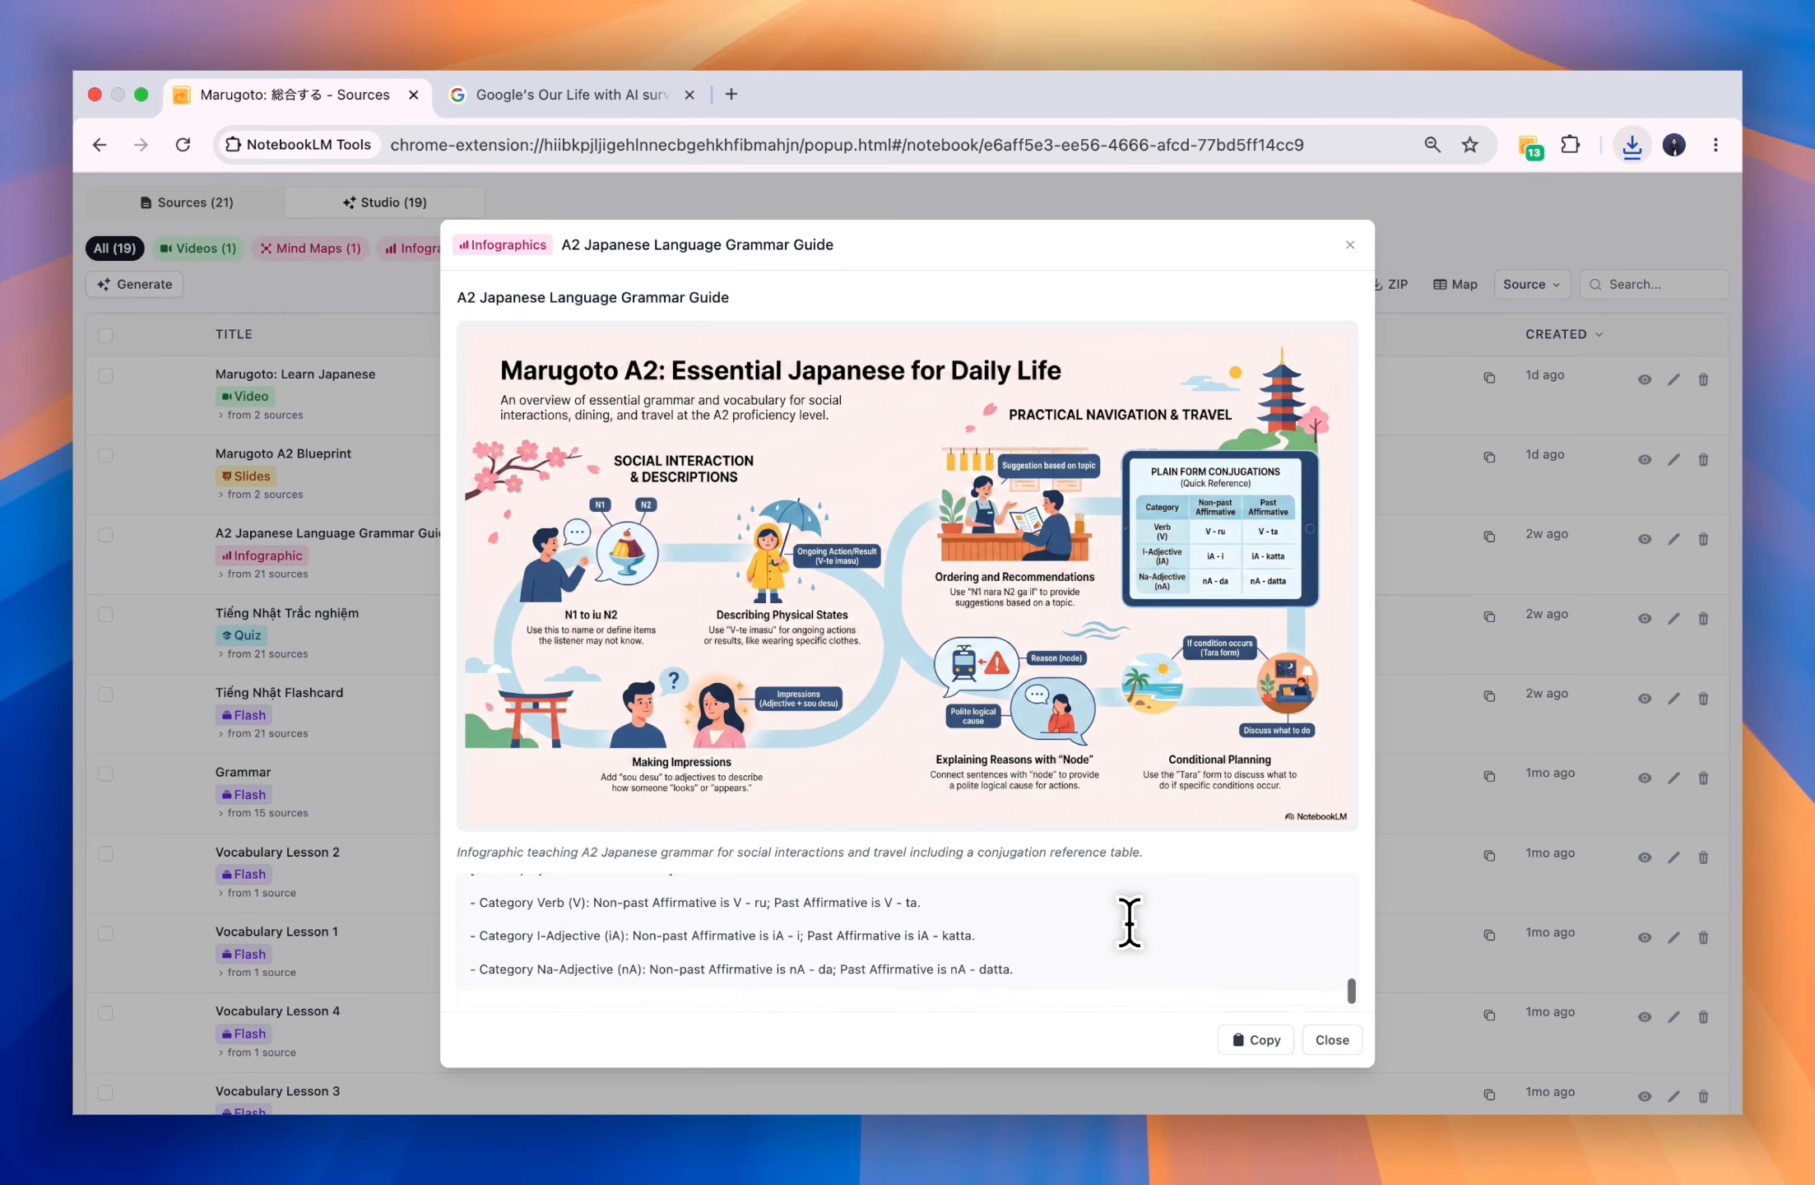
scroll(1128, 920, up, 10)
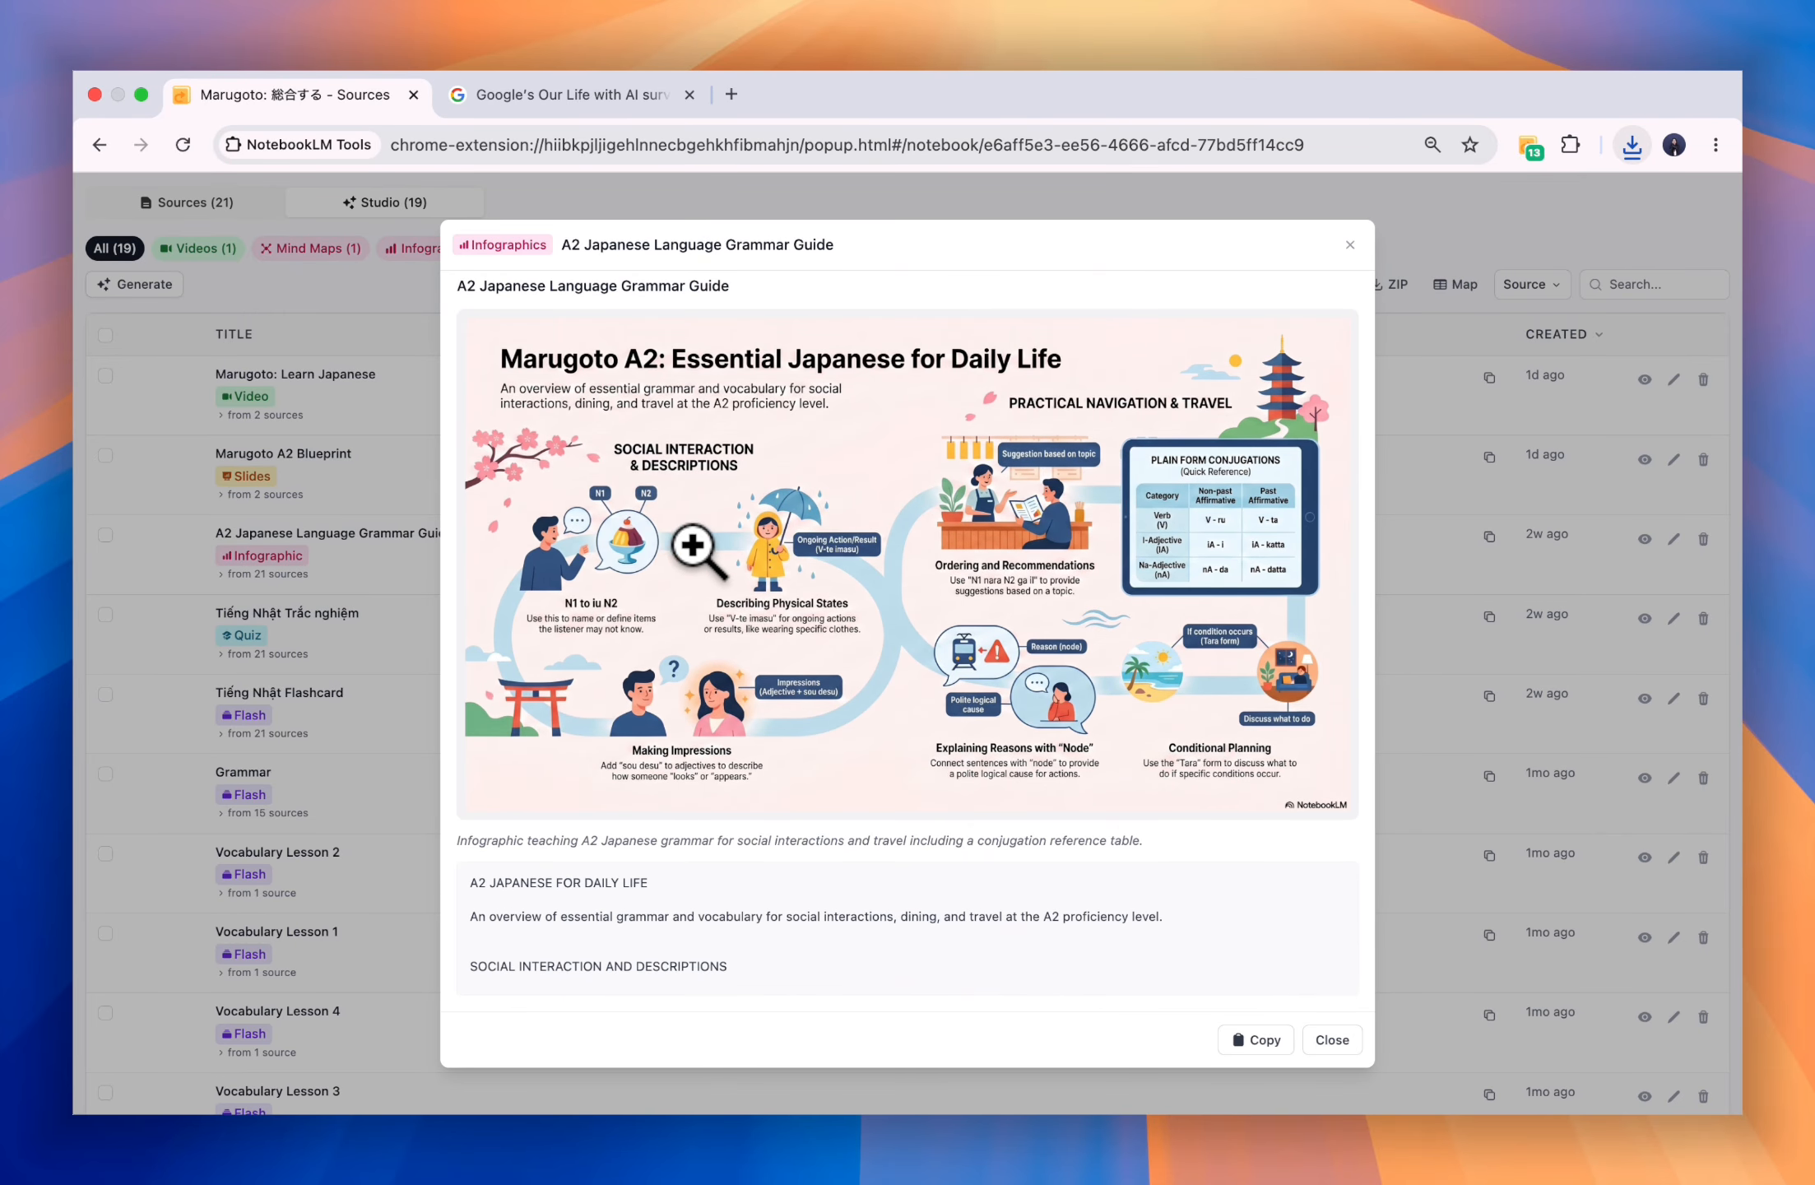
click(706, 553)
click(669, 548)
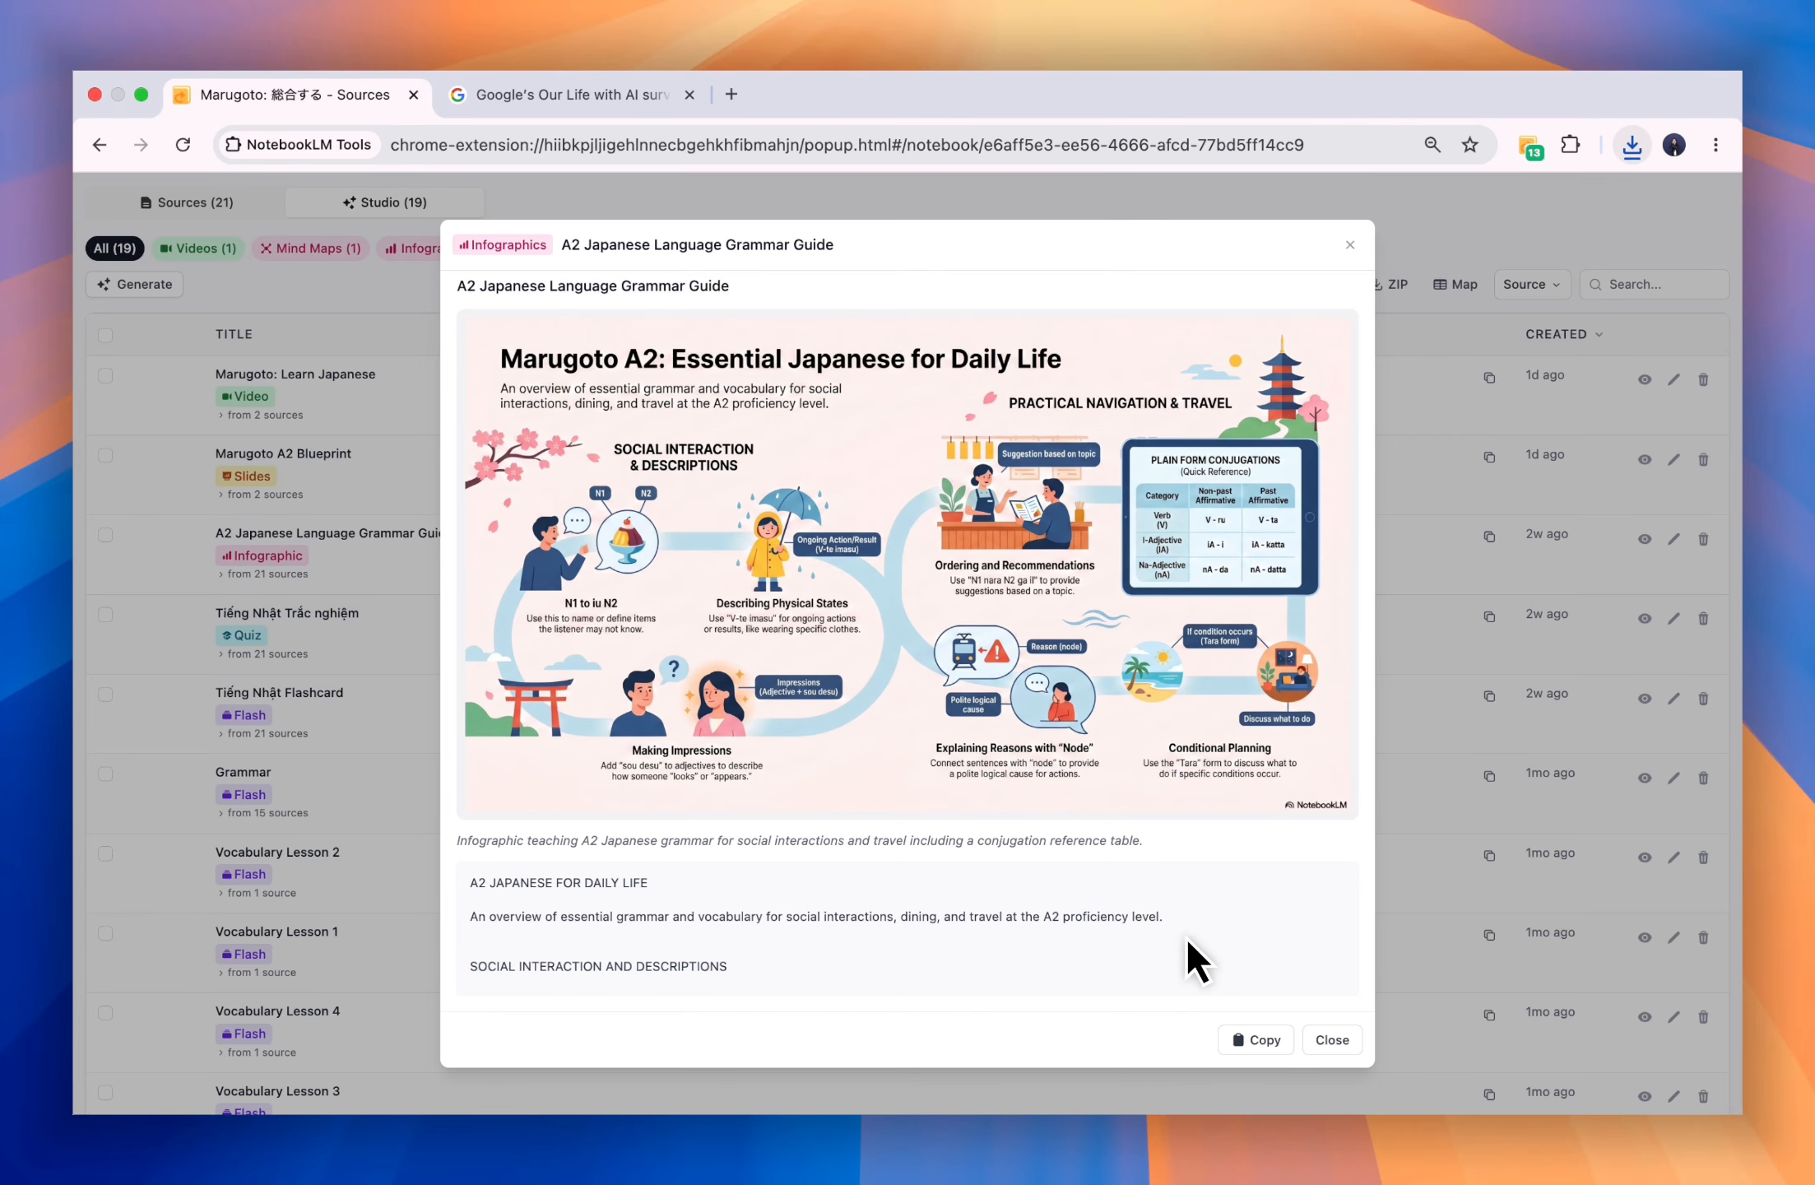
click(1267, 1040)
click(1333, 1040)
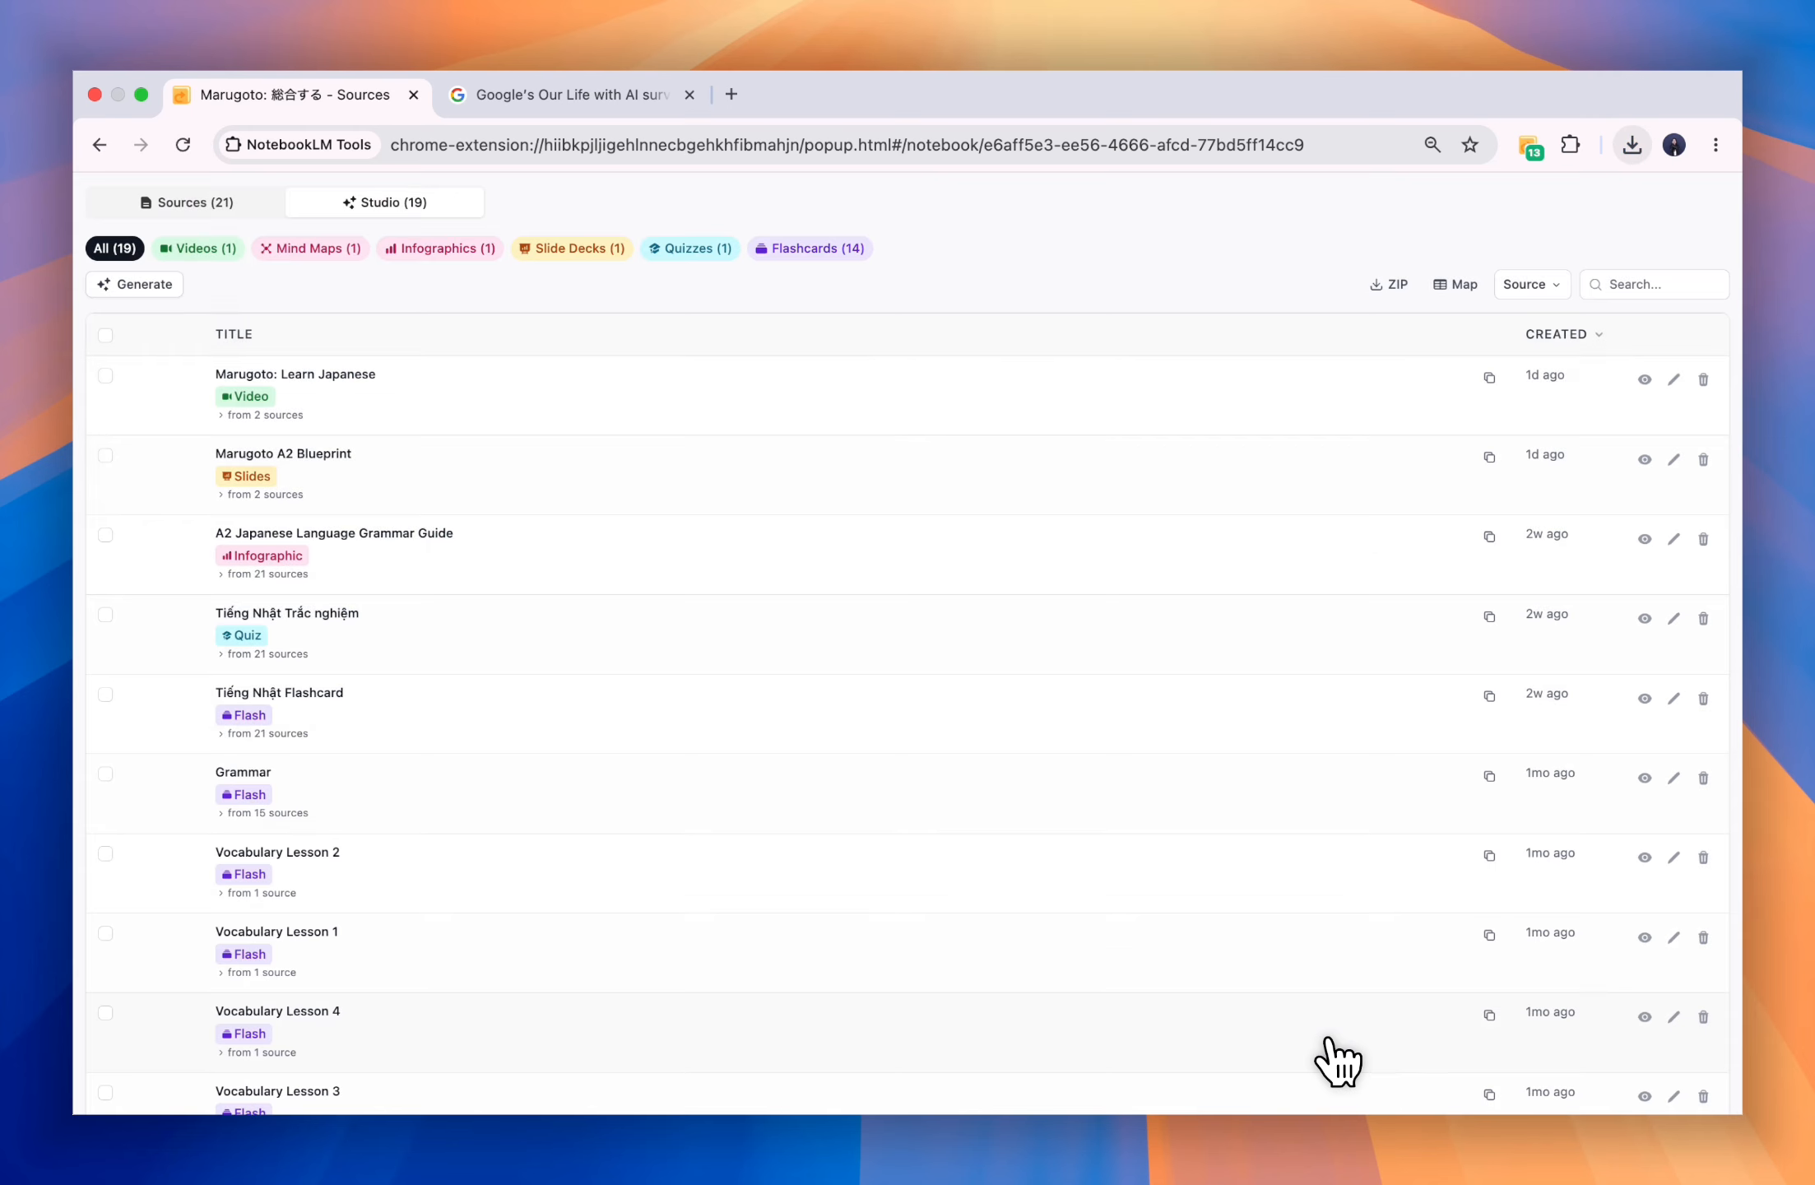
- Rename the "Tiếng Nhật Trắc nghiệm" quiz as "N5 Grammar Practice Quiz" and save the new name
click(1674, 619)
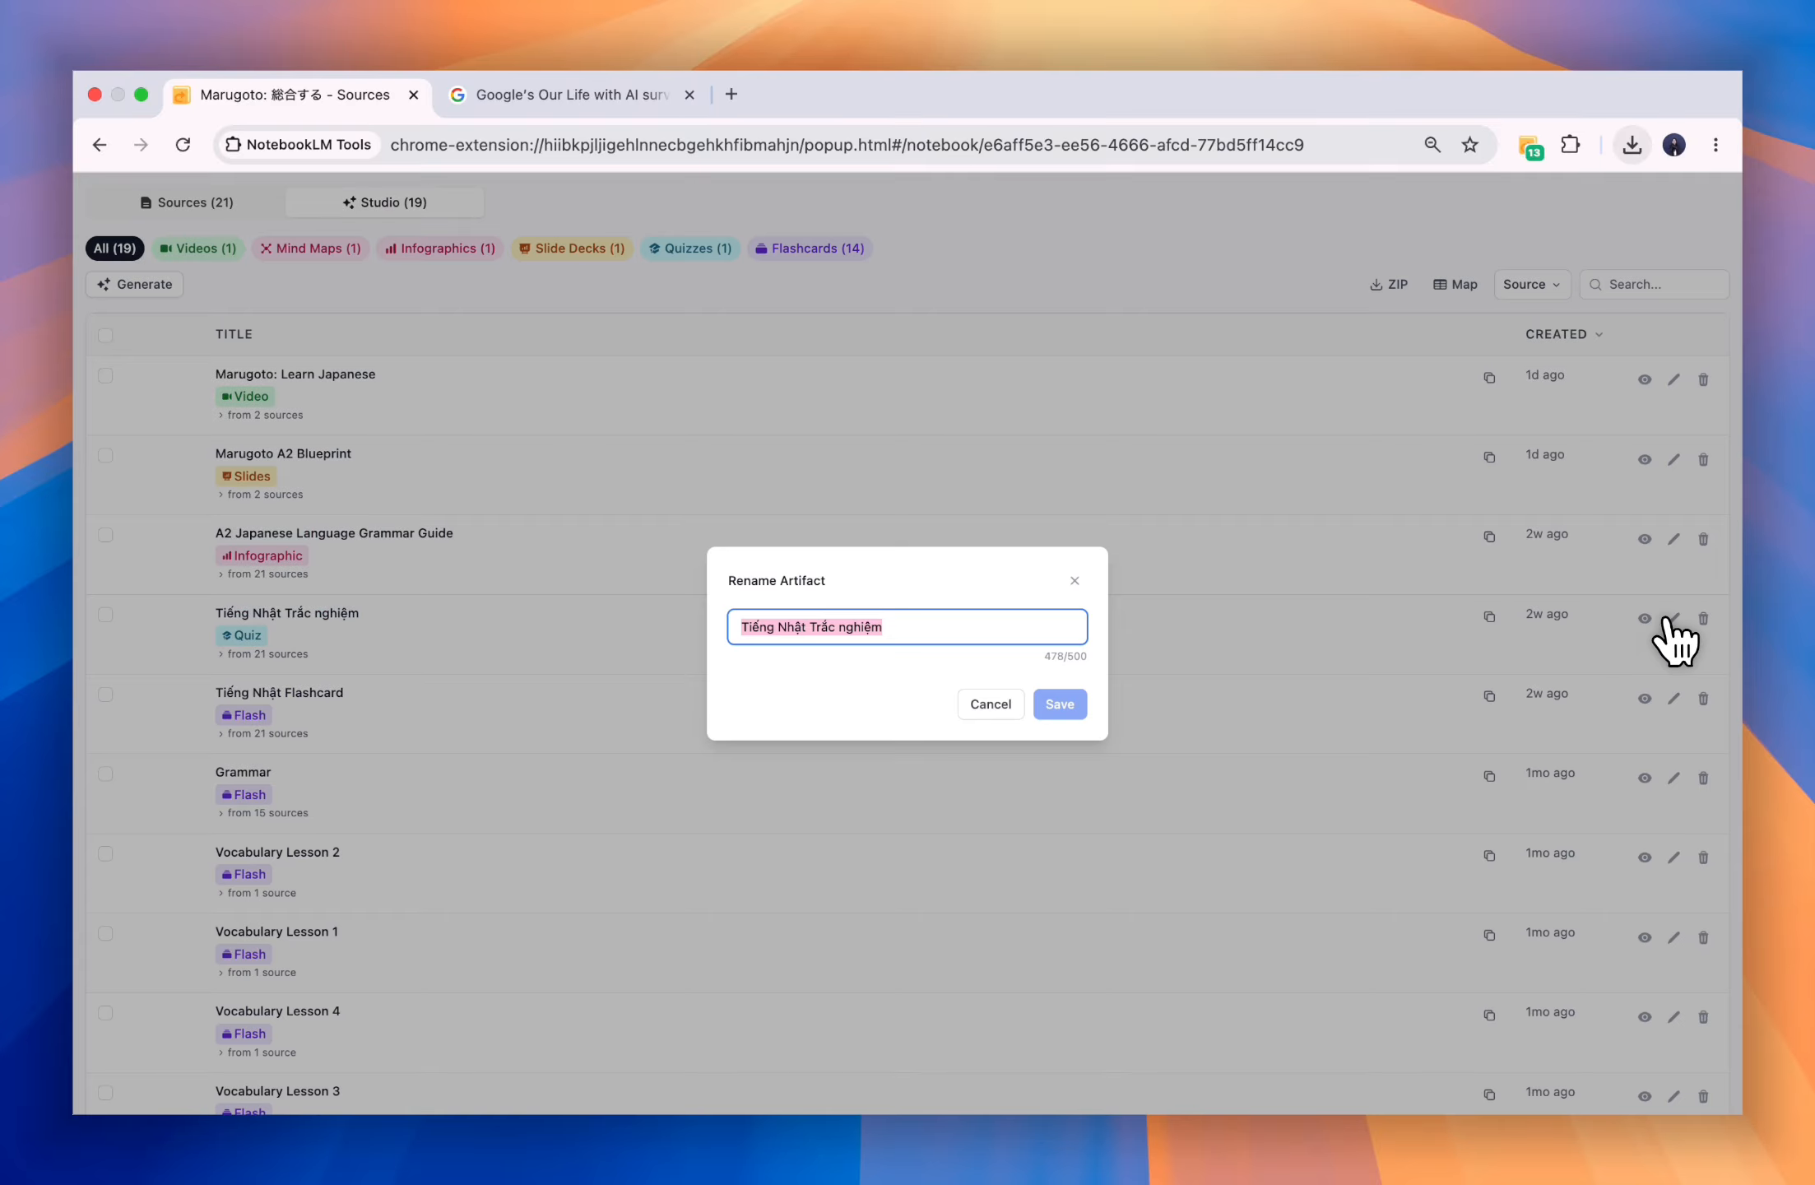
key(BackSpace)
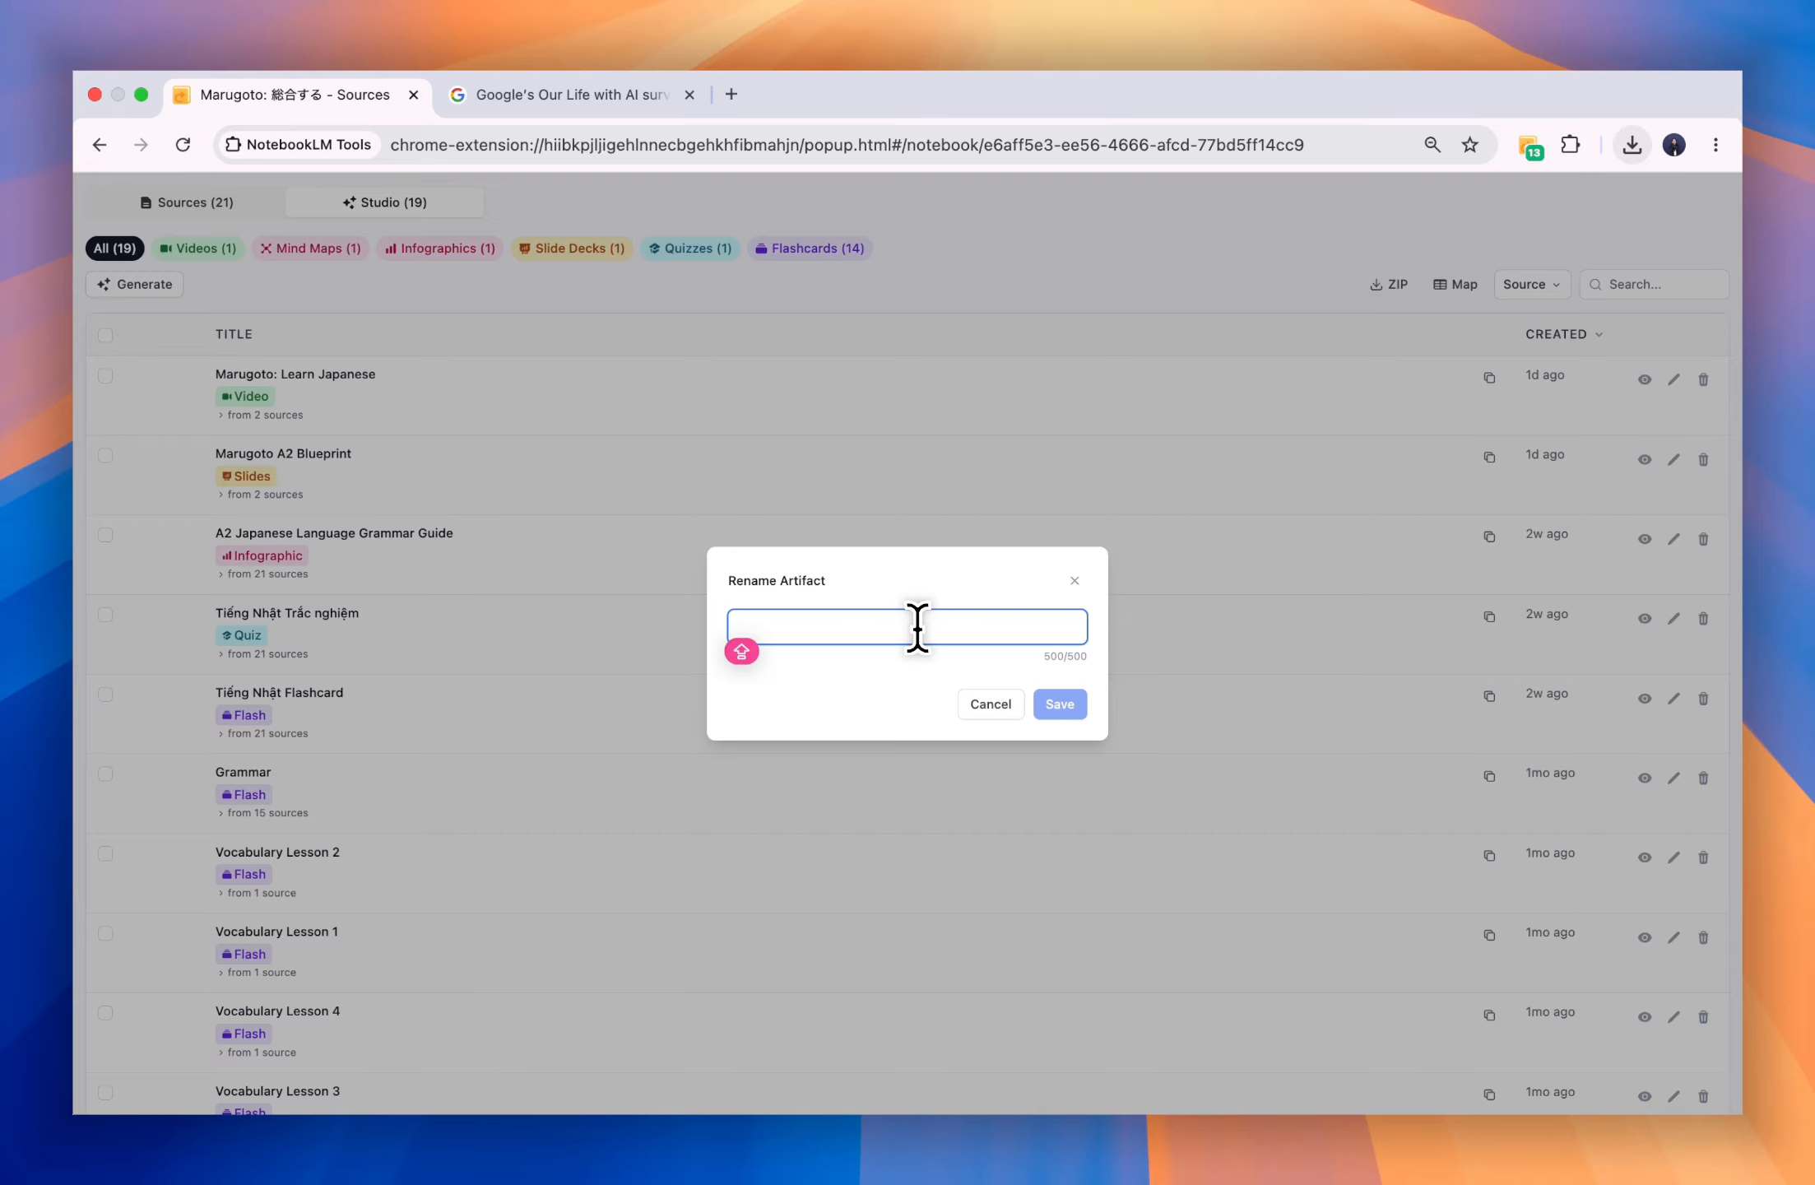
text(N5 Gramma)
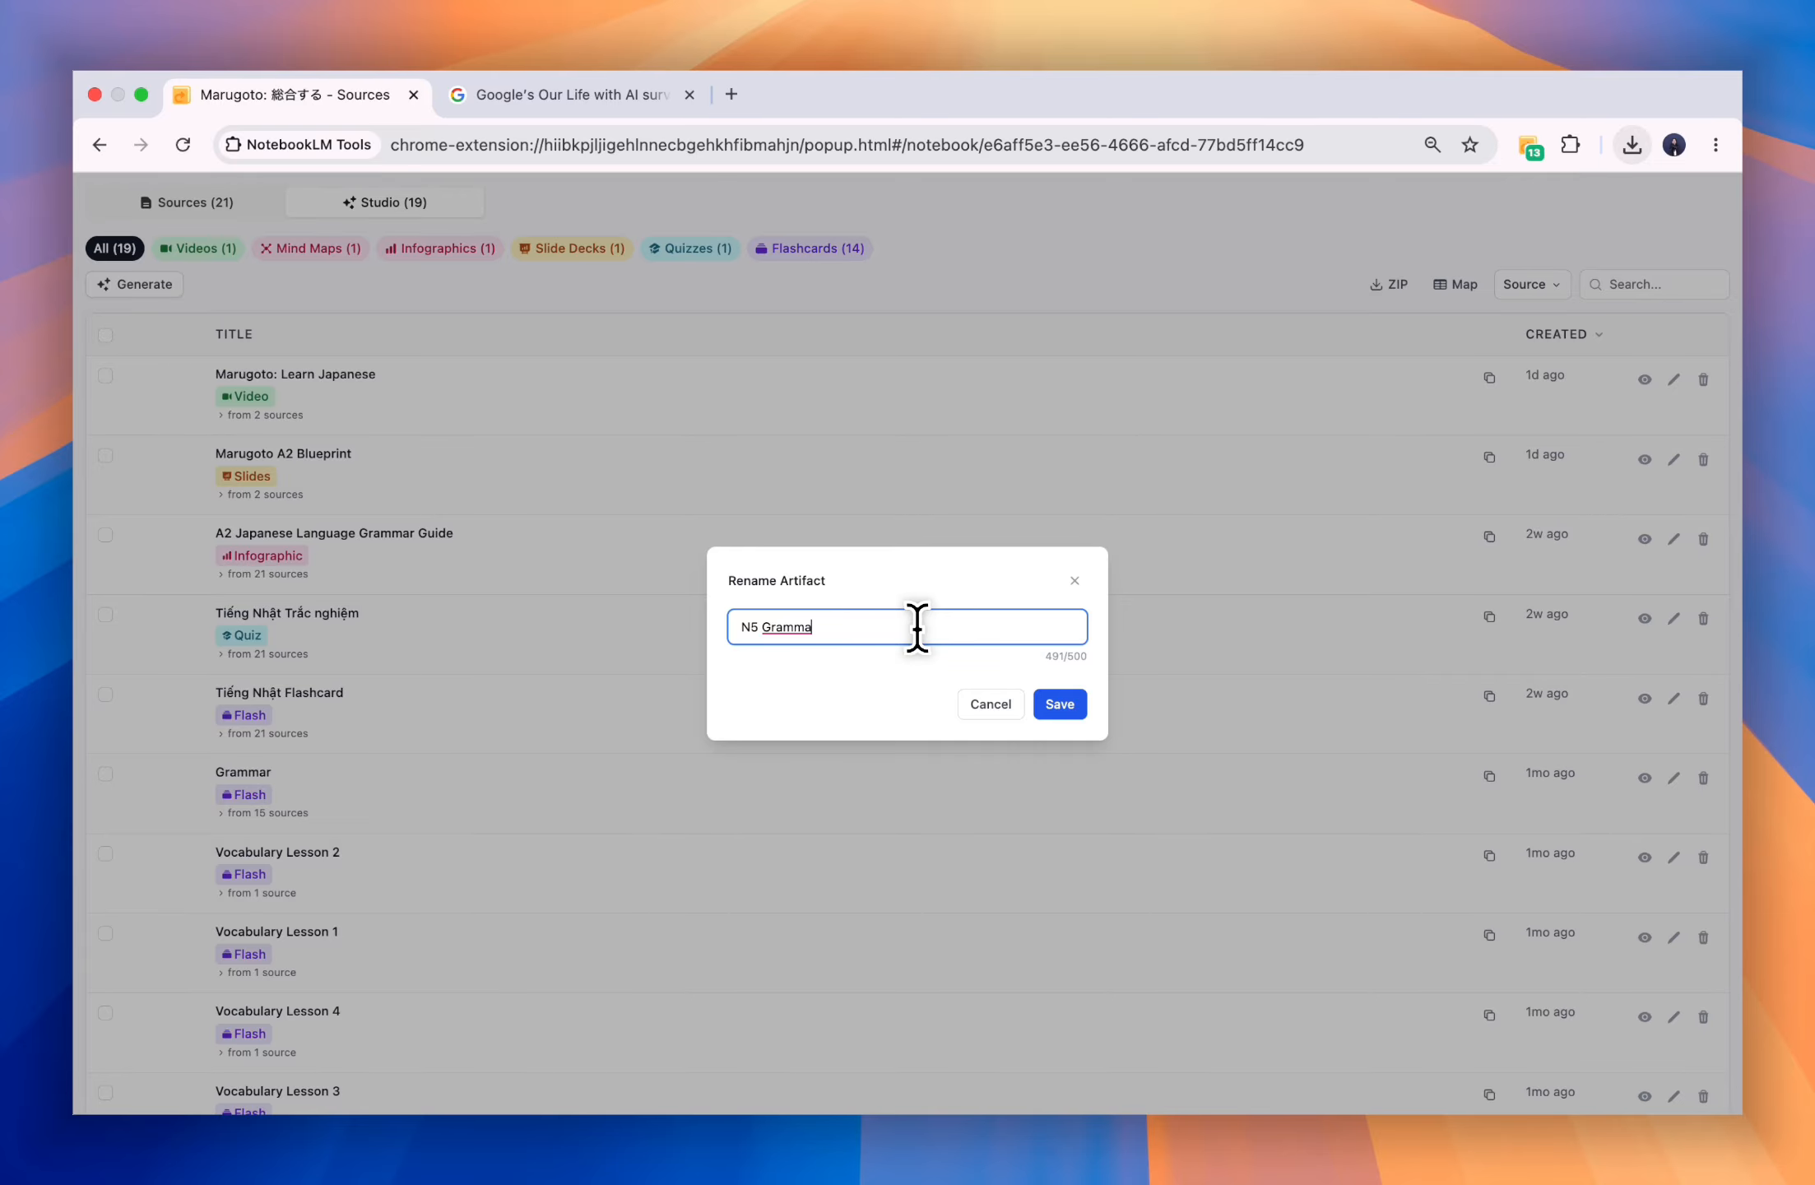
text(r Practice Quiz)
click(1060, 706)
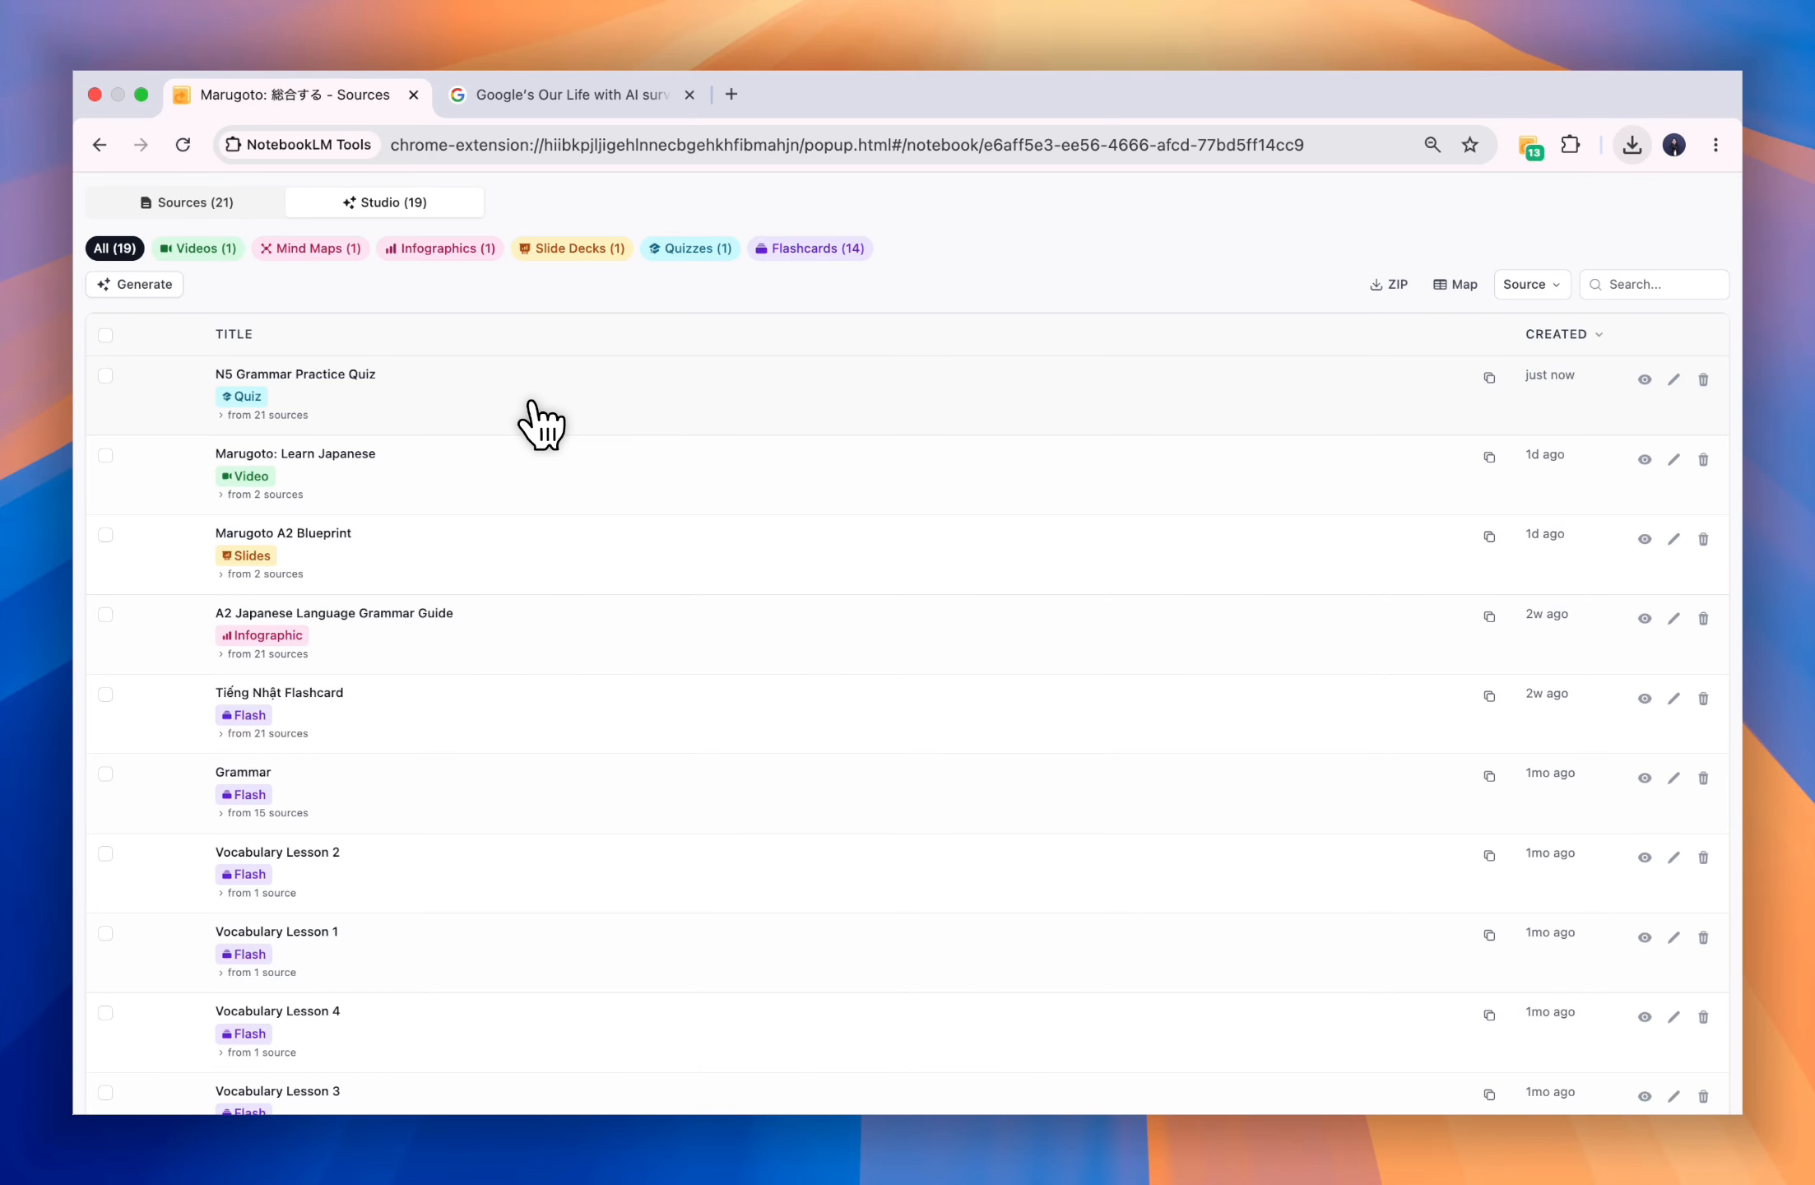
- Select the Tiếng Nhật Flashcard, Grammar, Vocabulary Lesson 2 and Vocabulary Lesson 1 flashcard sets and start a bulk rename
scroll(1069, 245, up, 5)
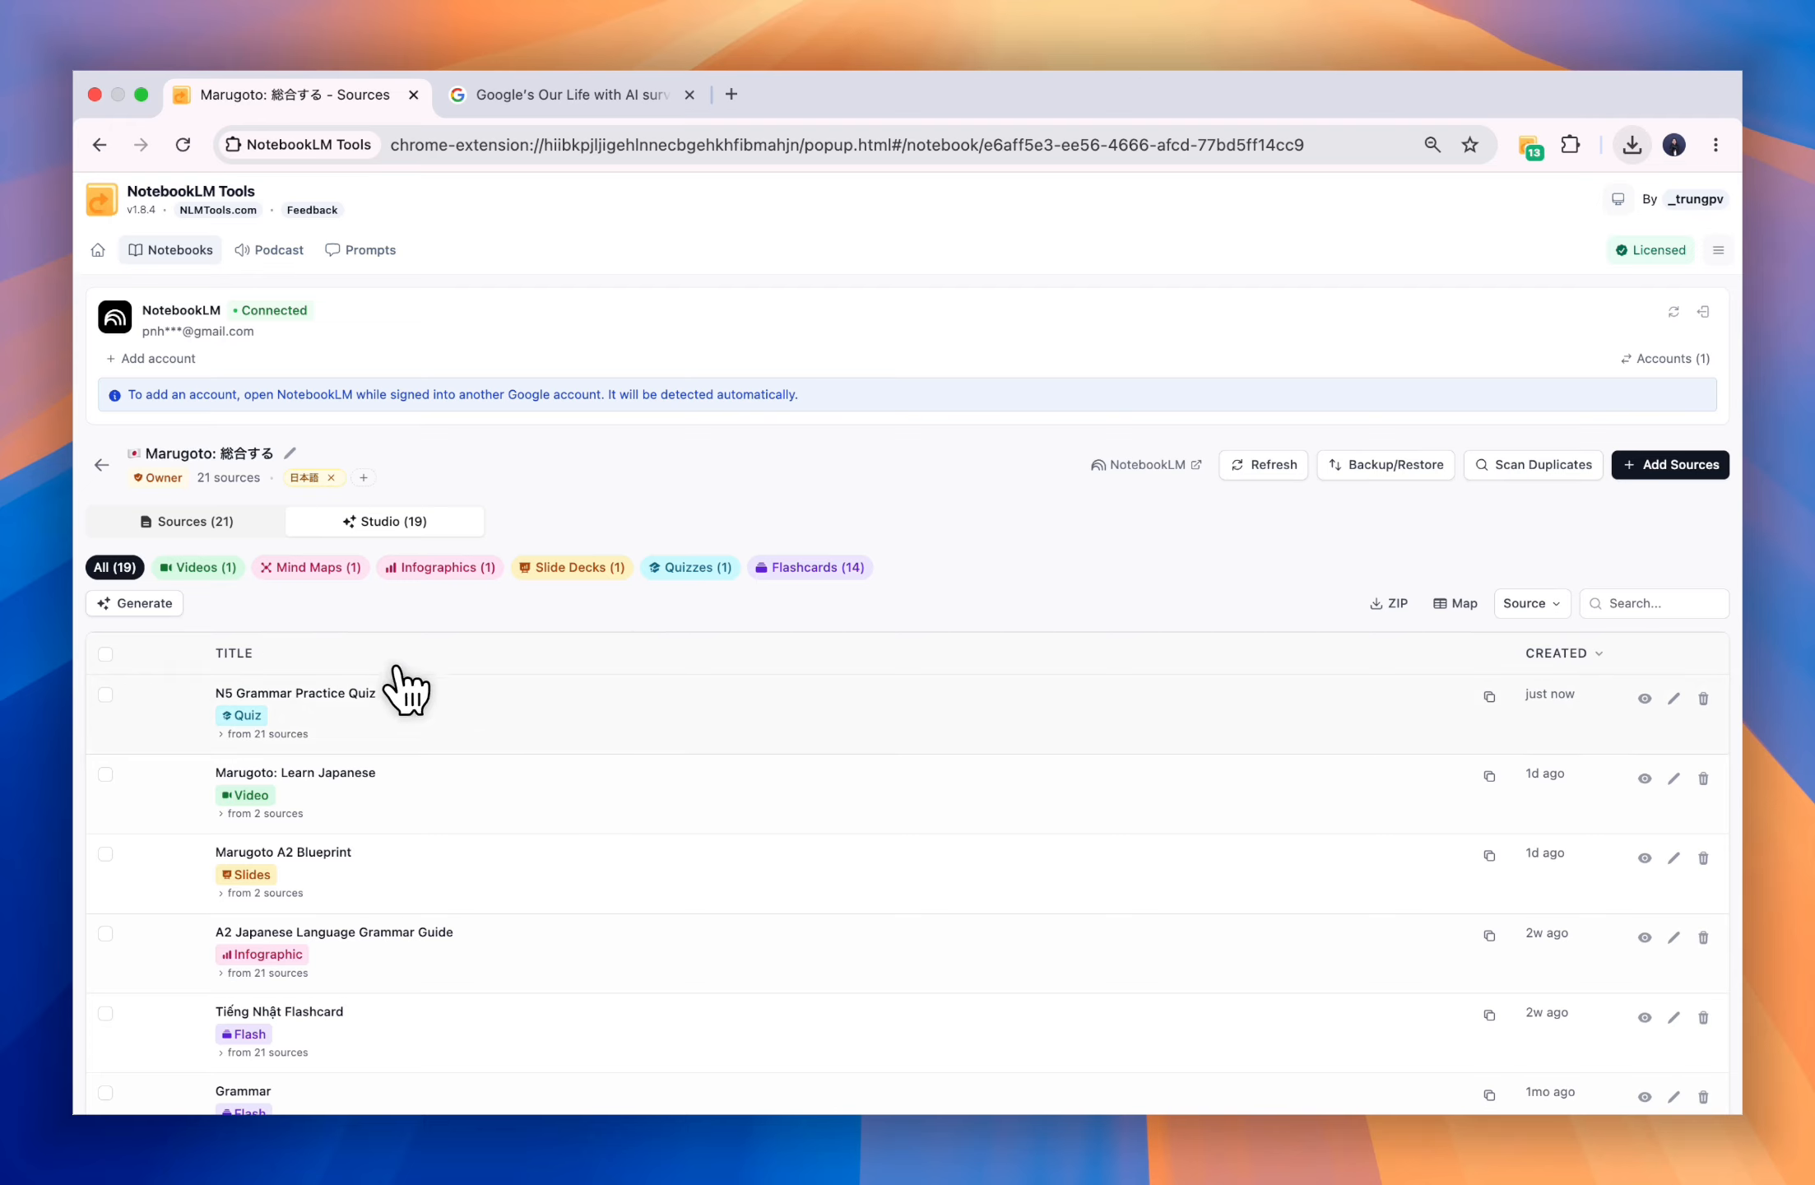
scroll(123, 831, down, 4)
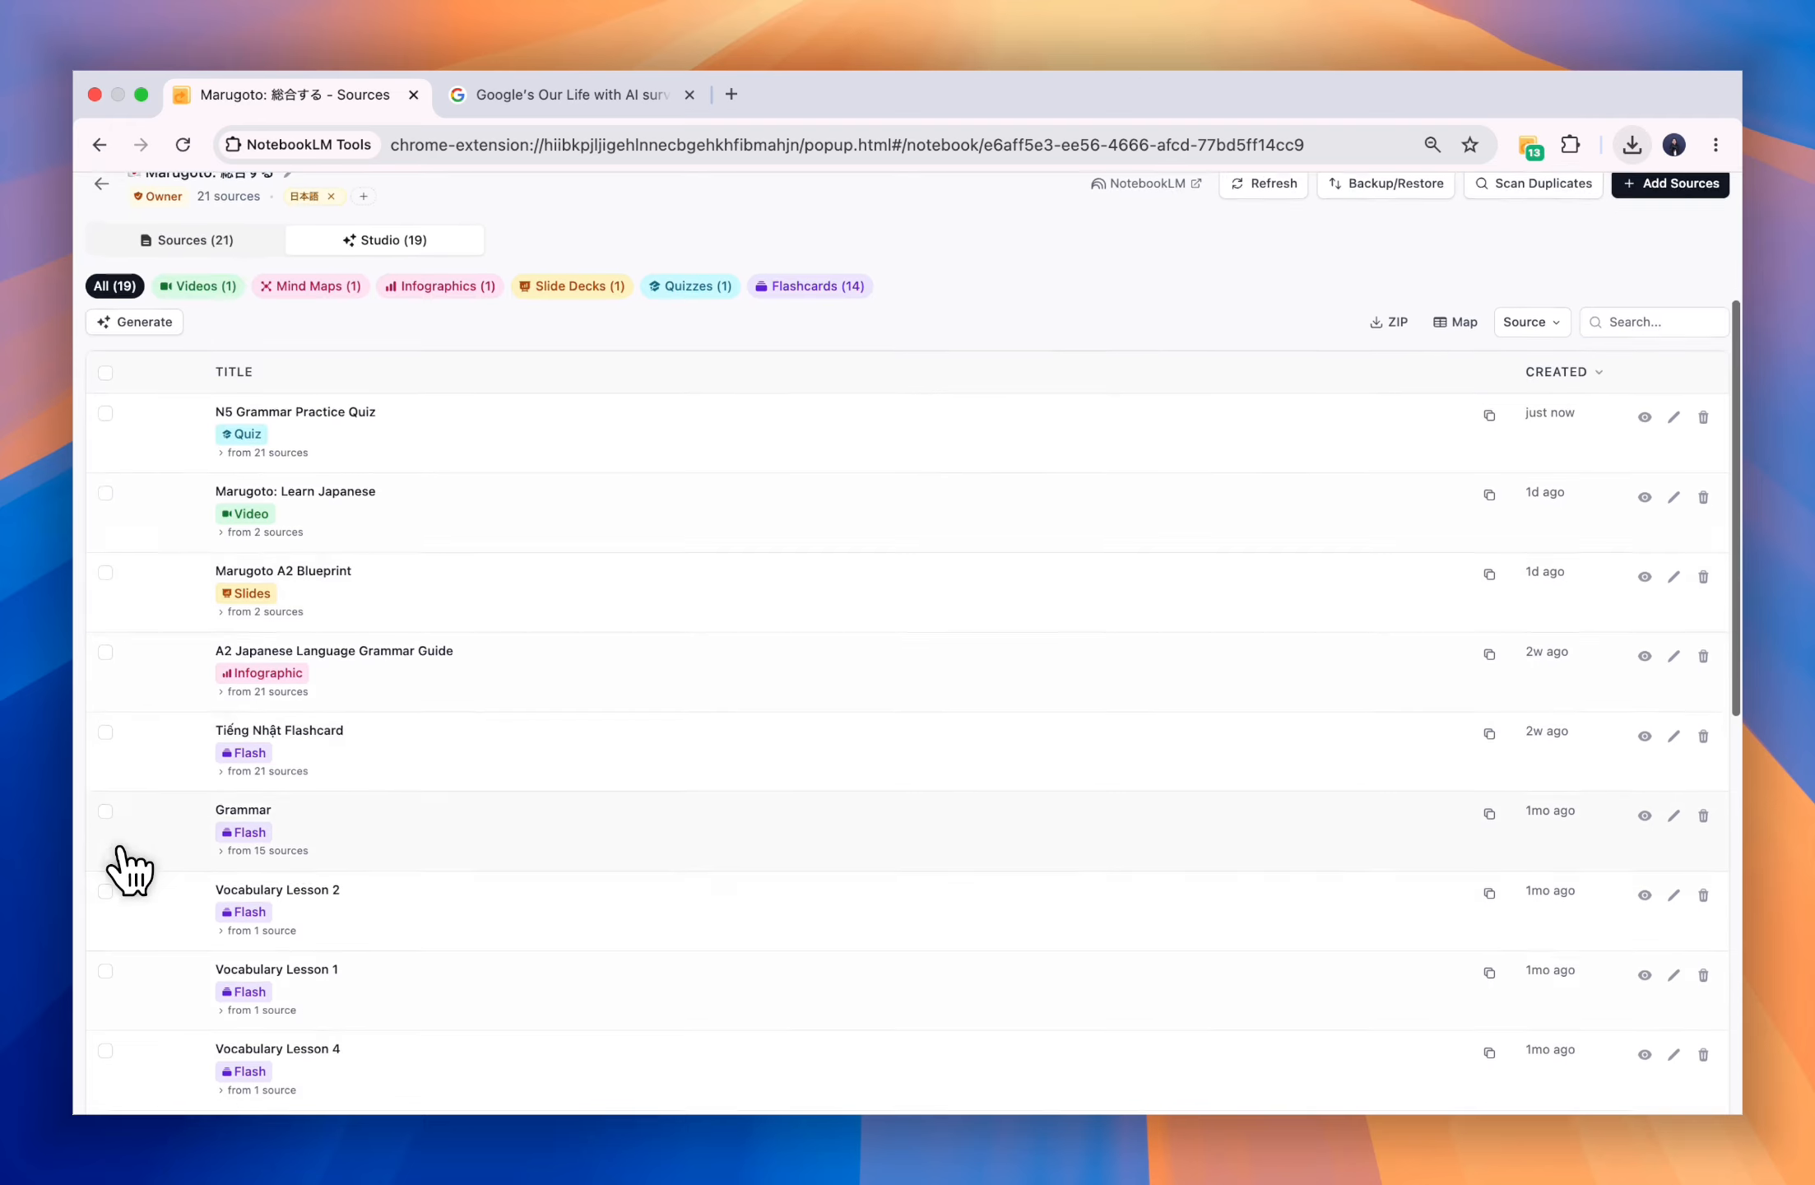
click(107, 730)
click(105, 861)
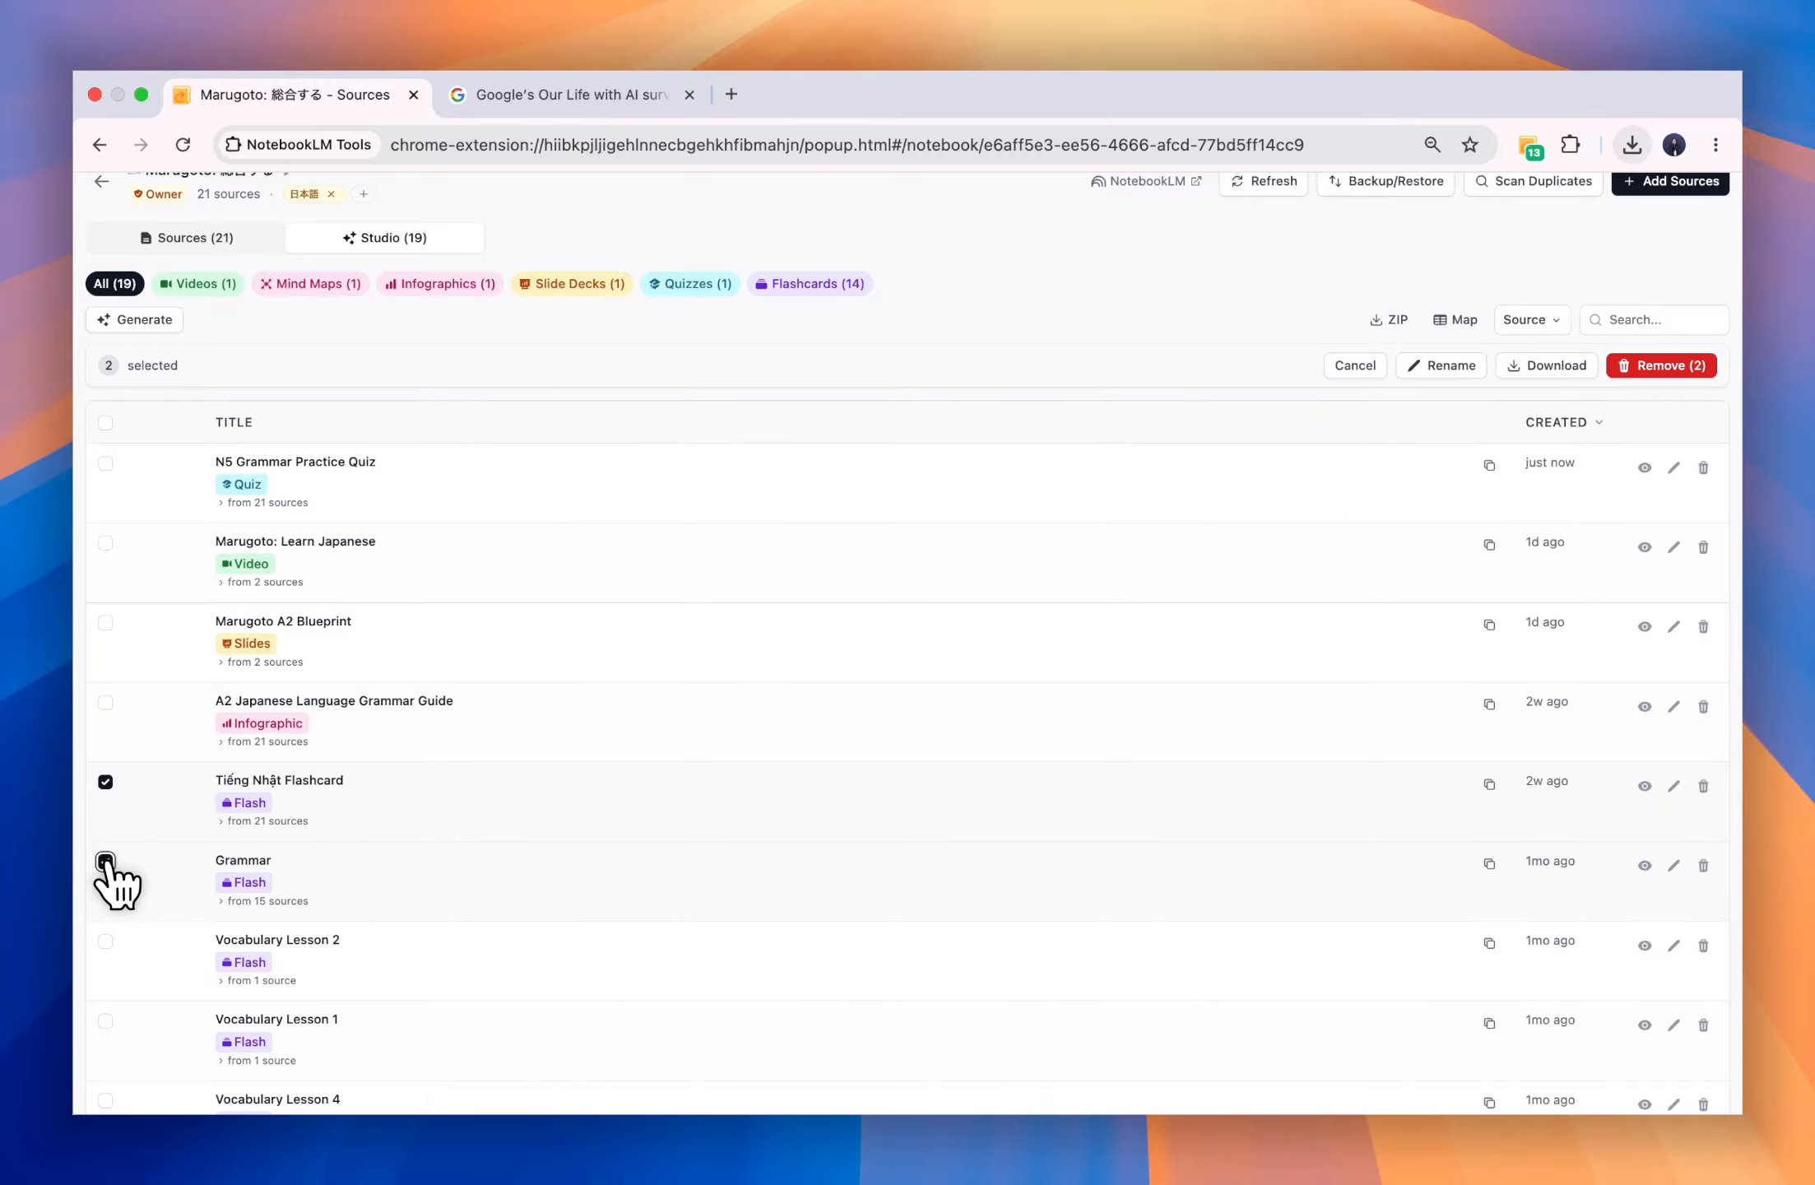
click(105, 941)
click(105, 1021)
click(1479, 365)
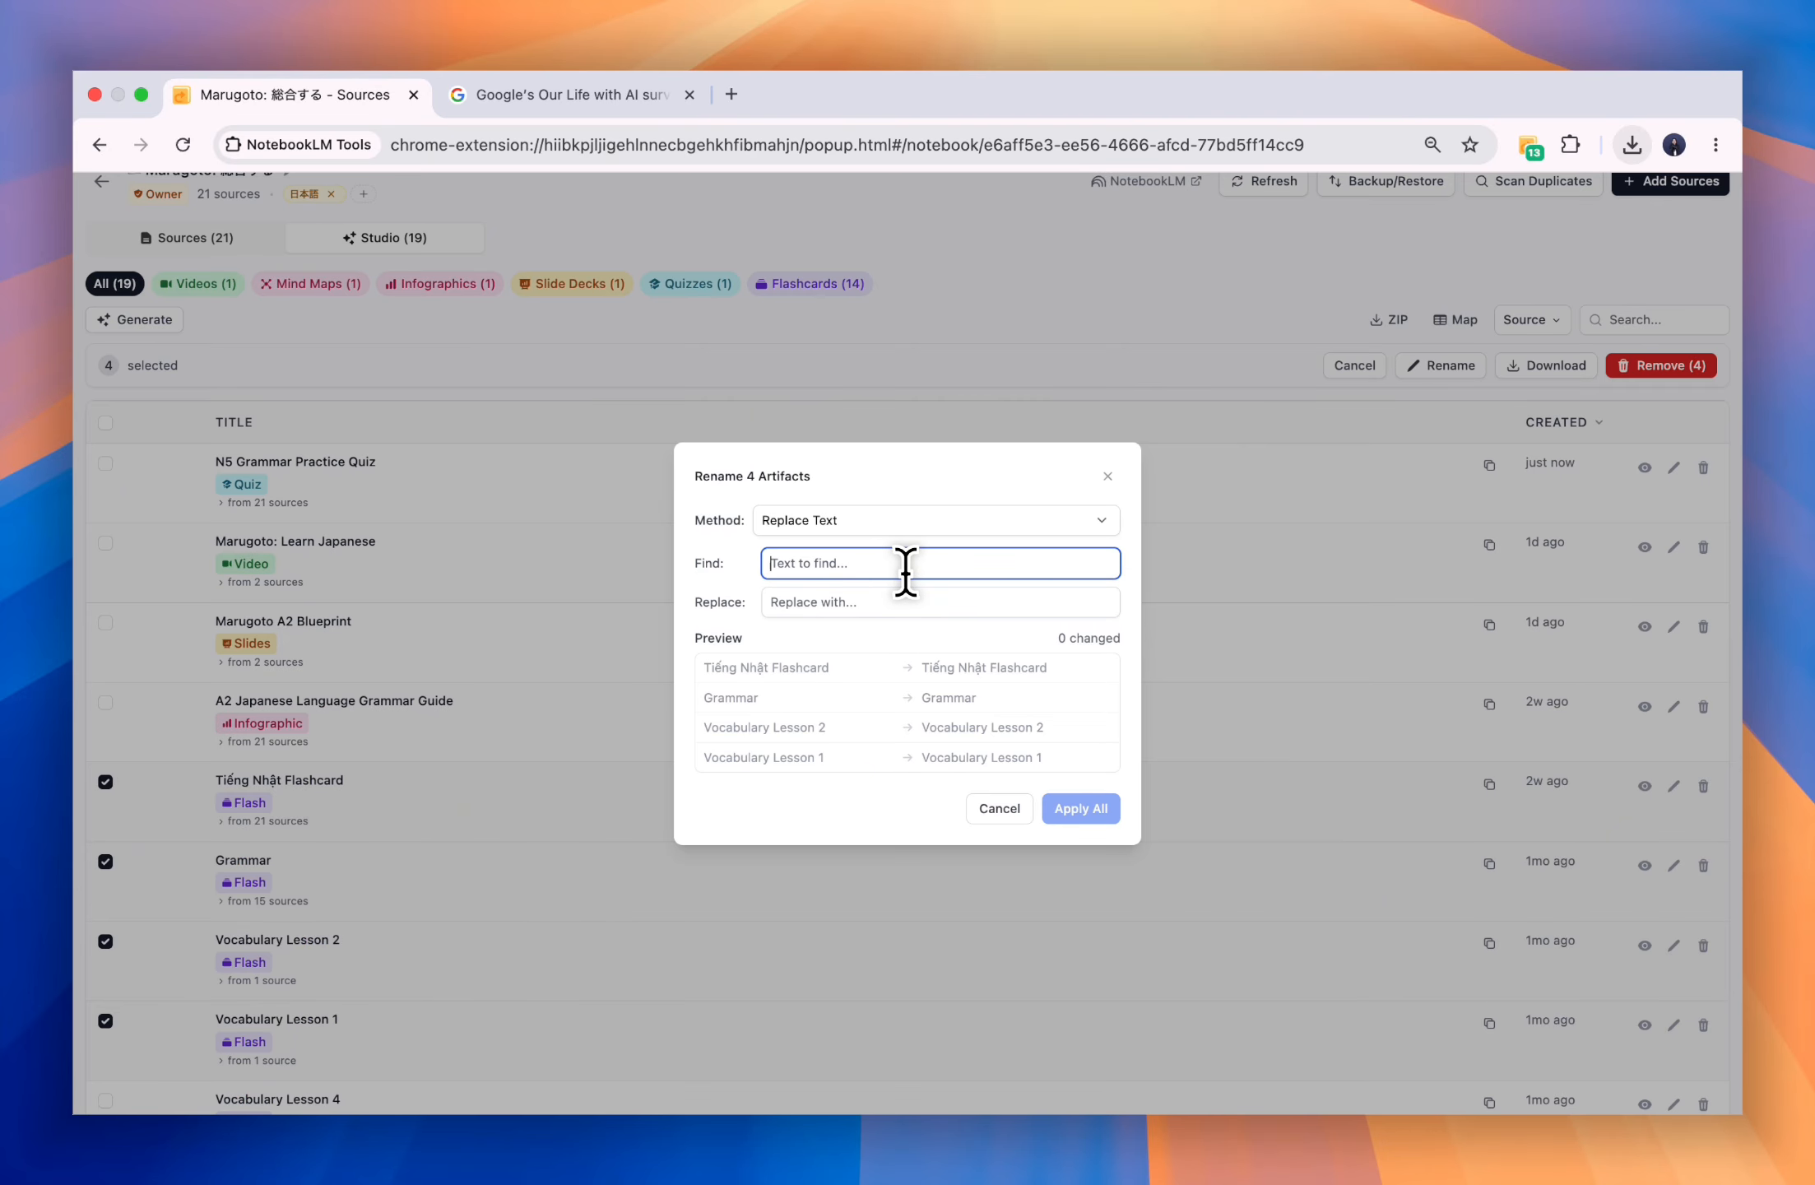
- Use the Add Text rename method to put "N5_" before the names of all four selected flashcard sets and apply it
click(944, 519)
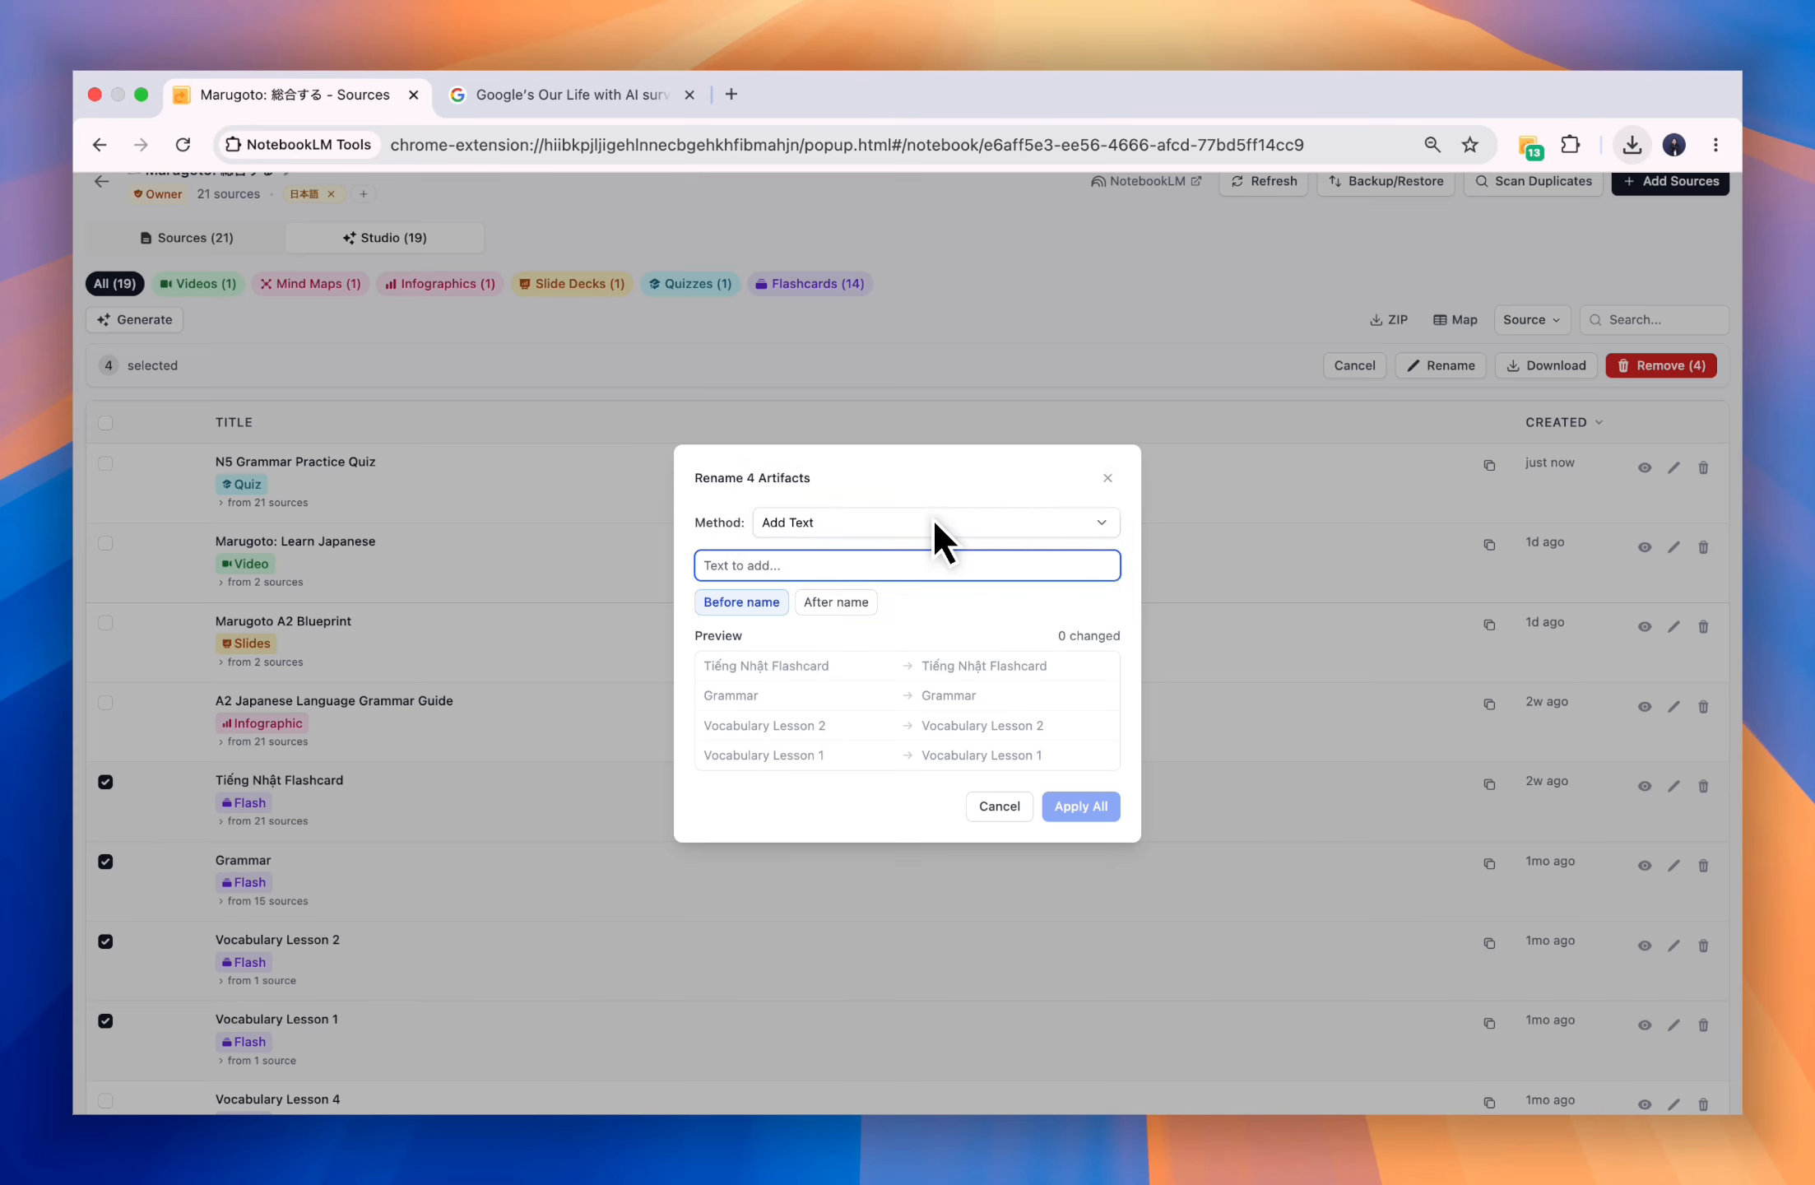
click(931, 516)
click(927, 546)
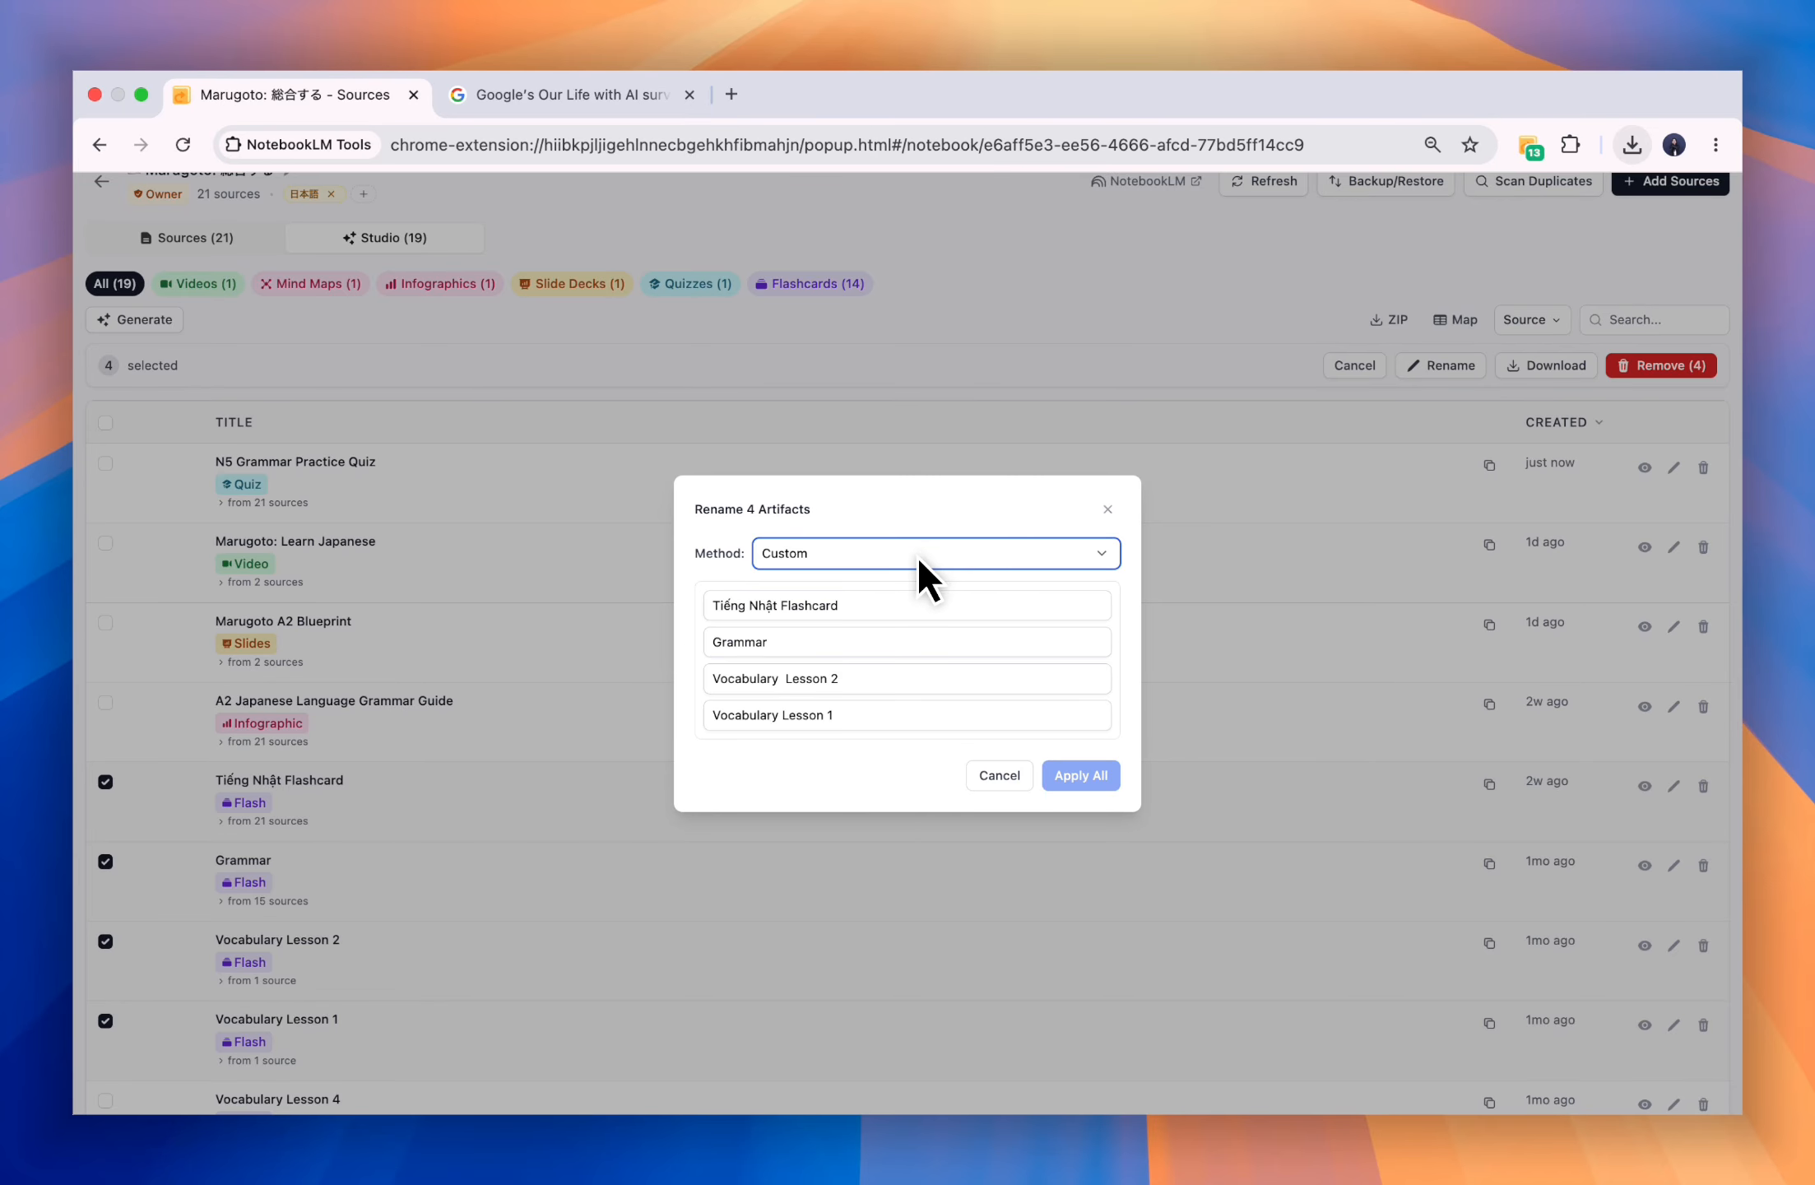
click(896, 546)
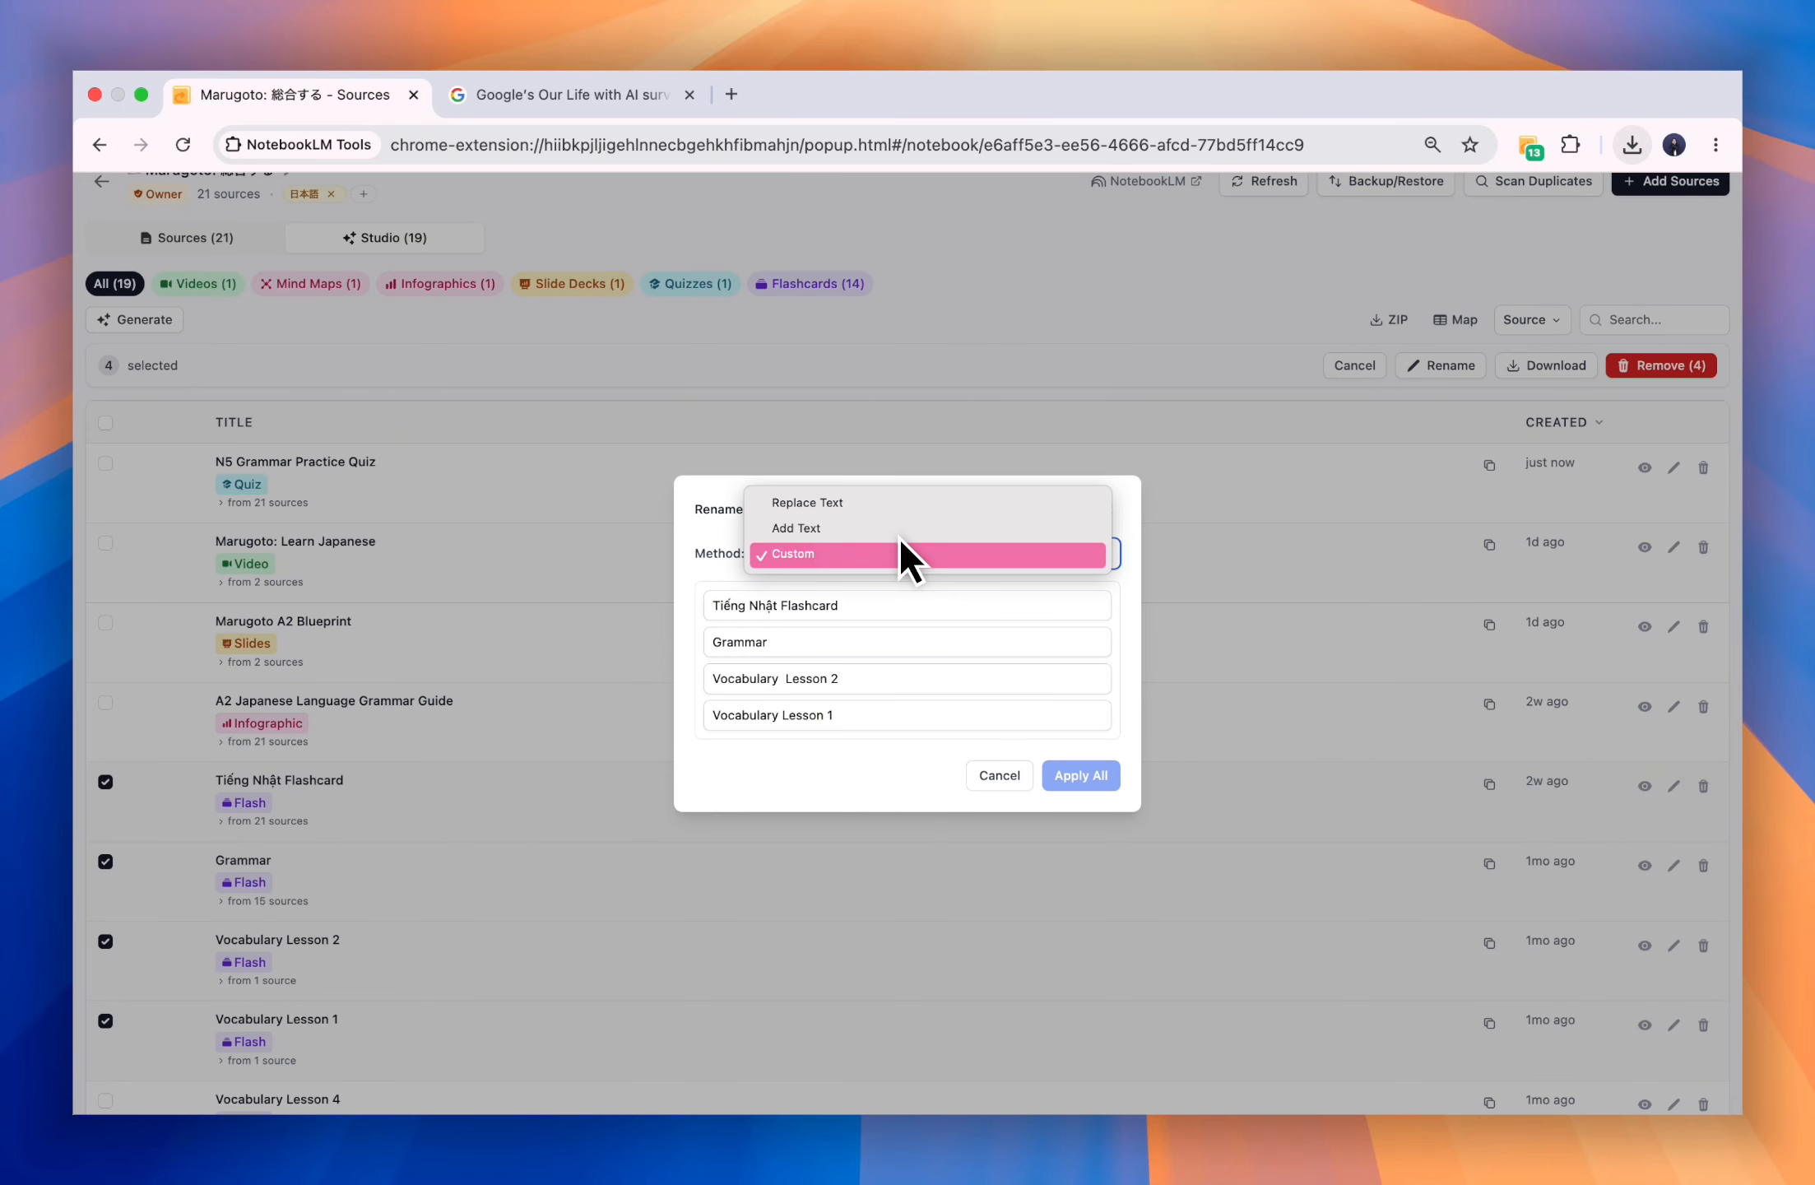
click(895, 527)
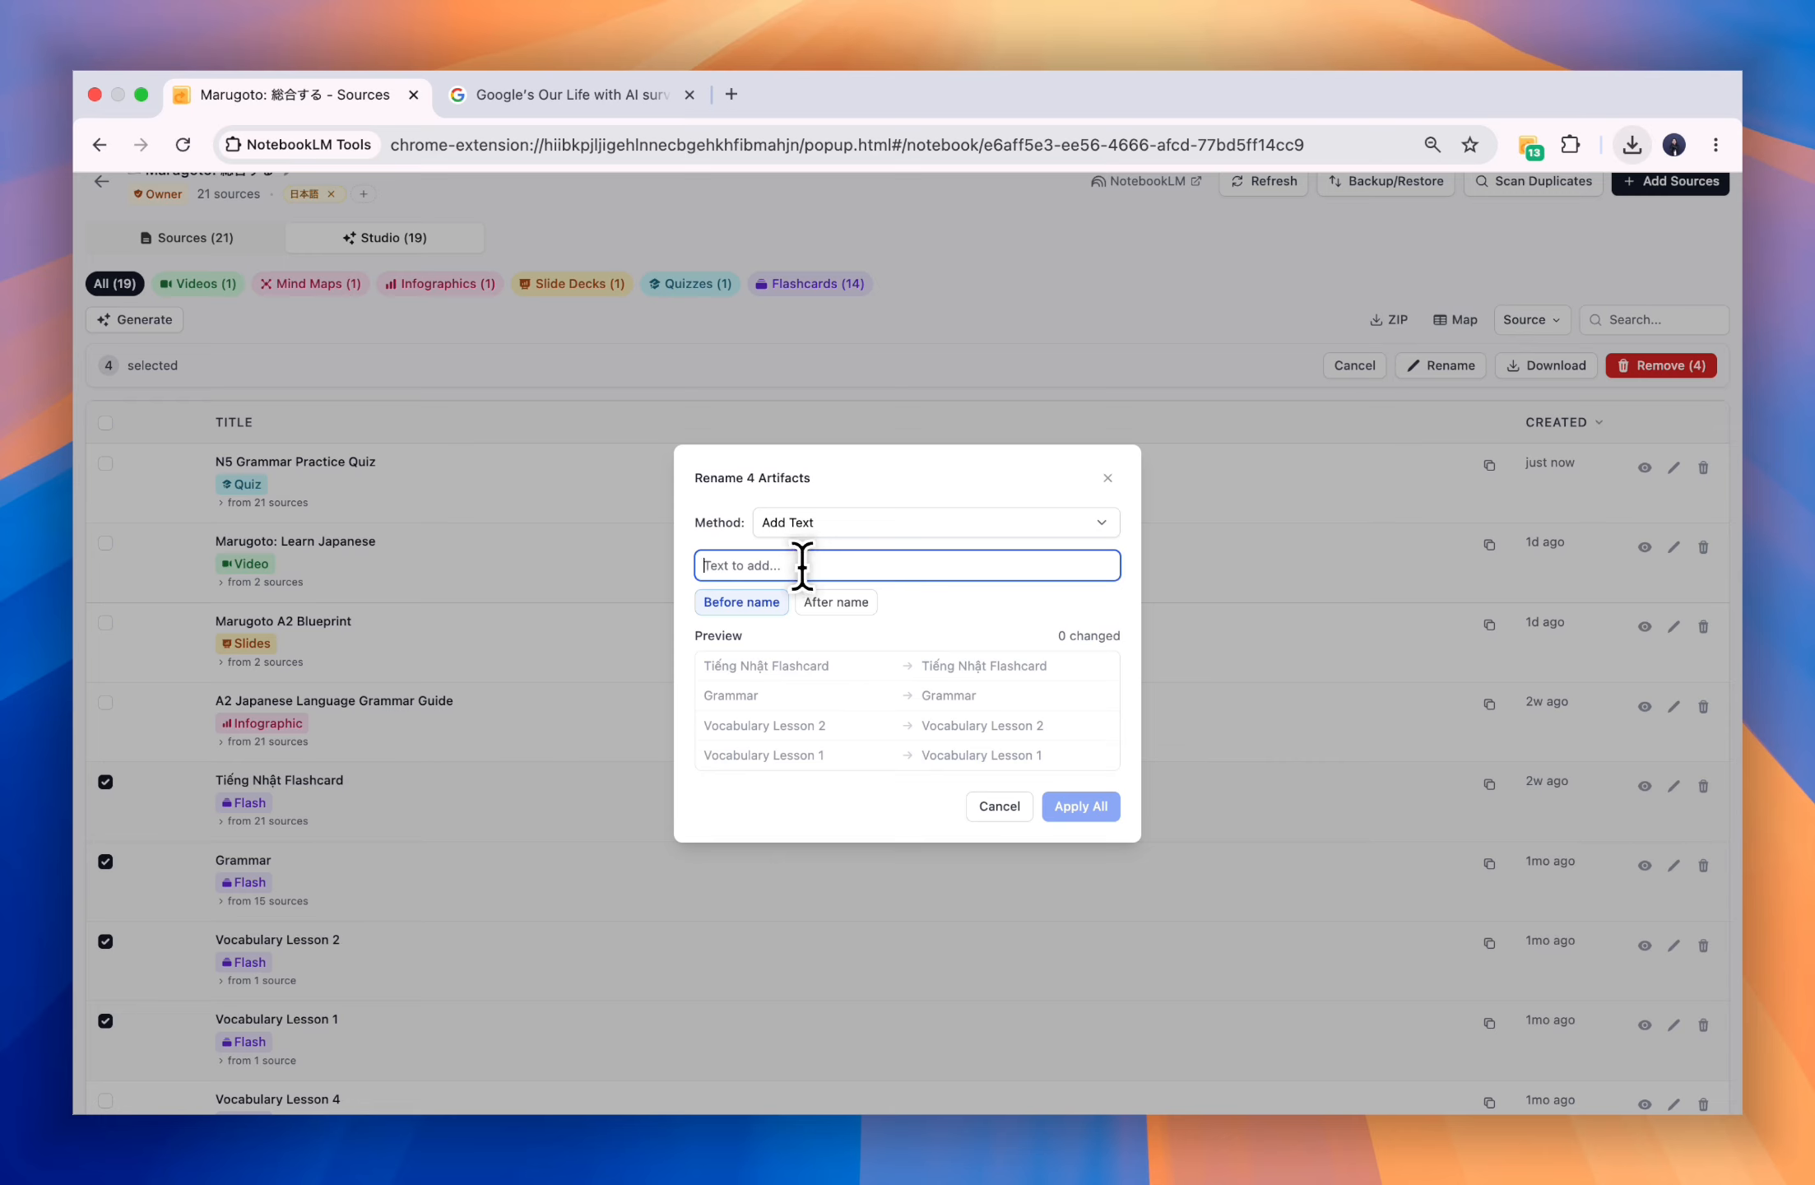
text(N5)
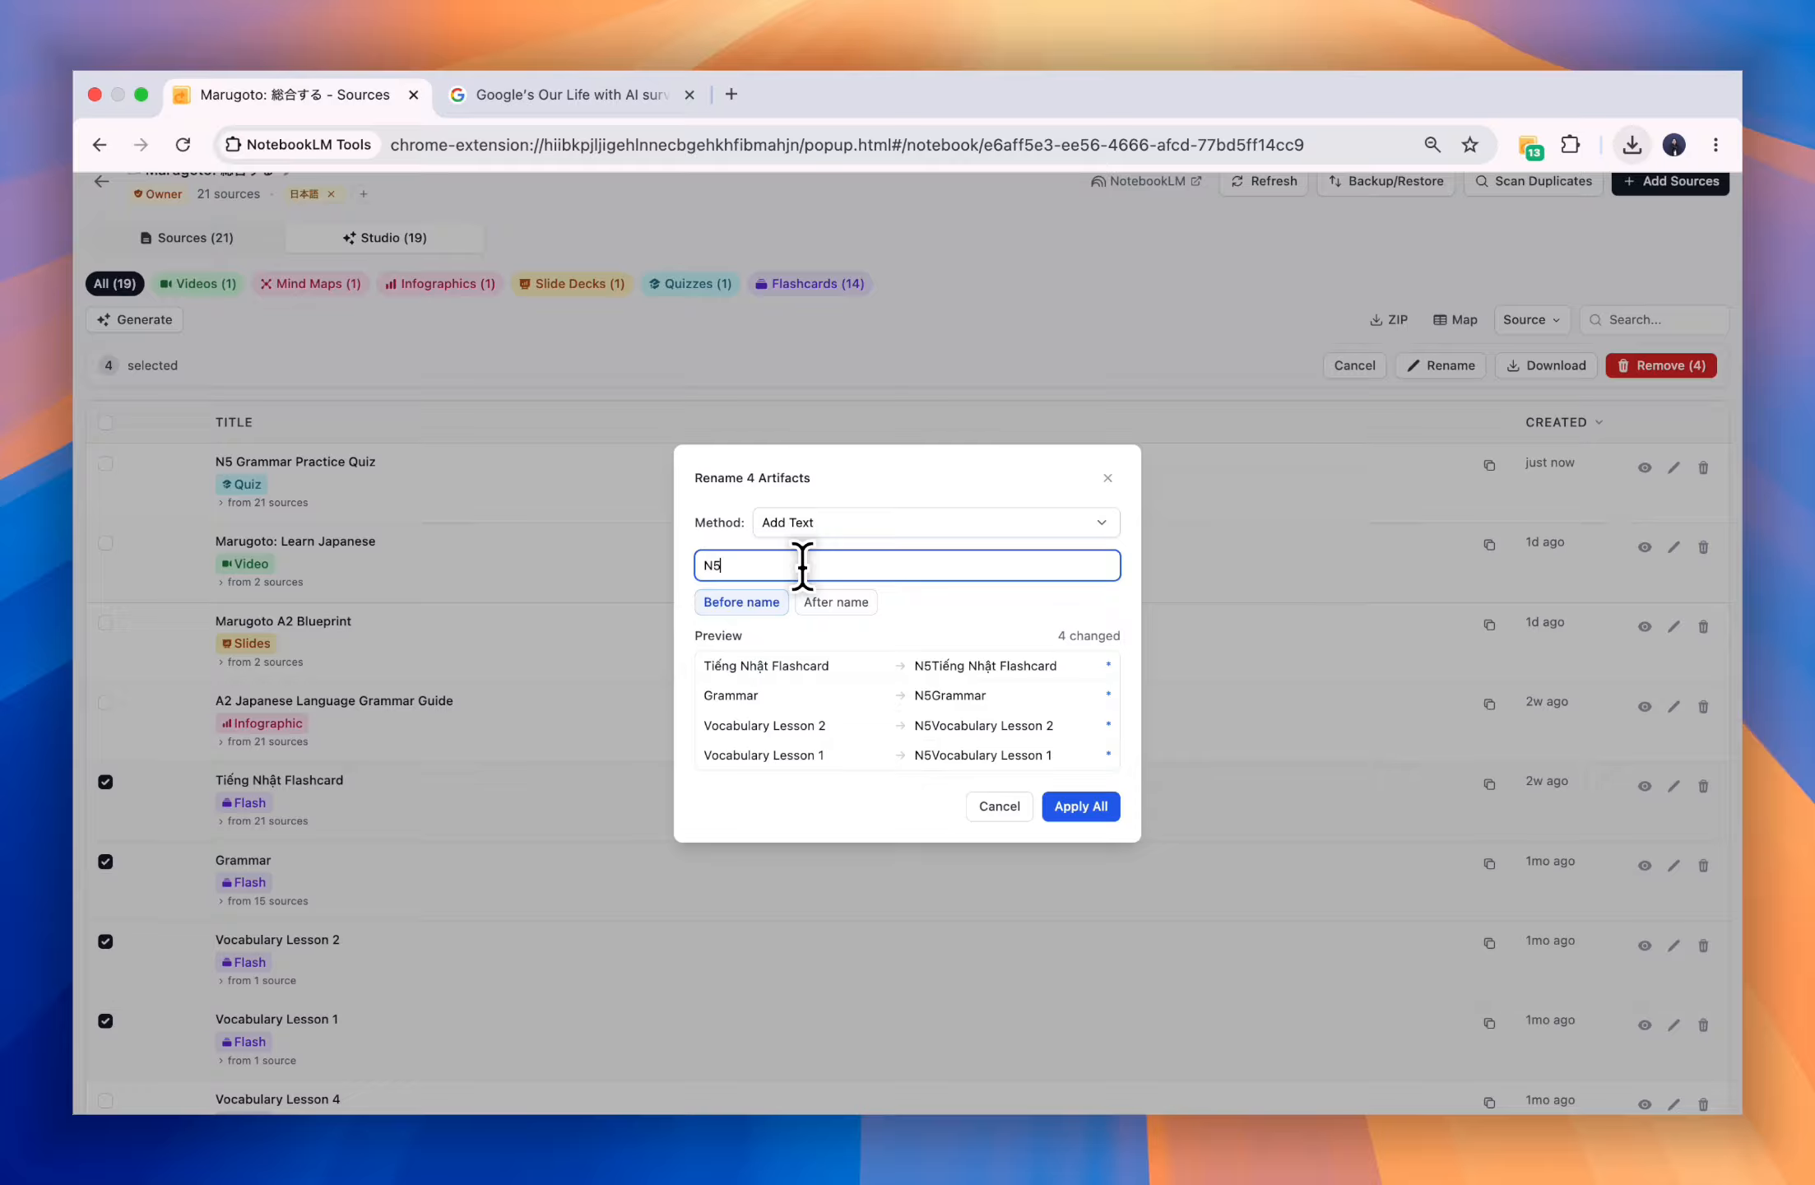
text(_)
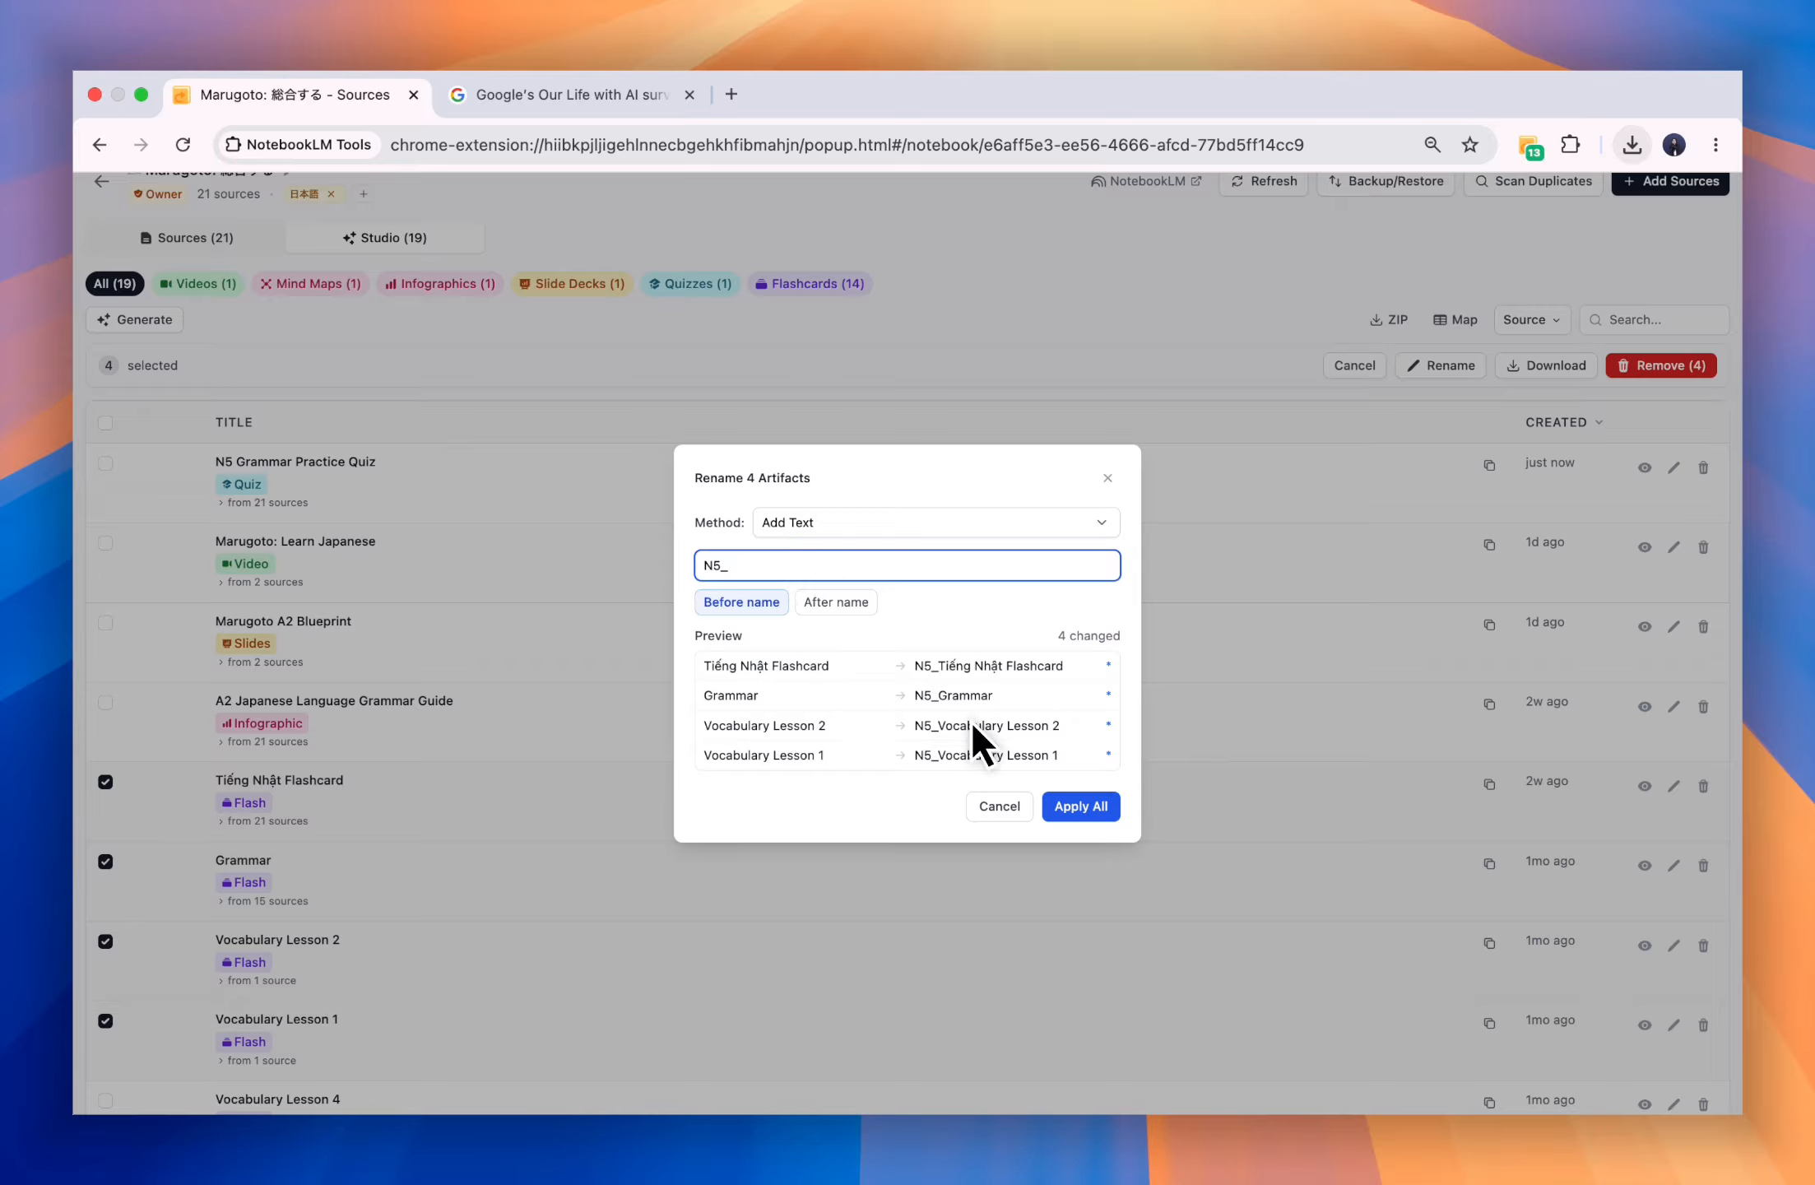
click(1063, 806)
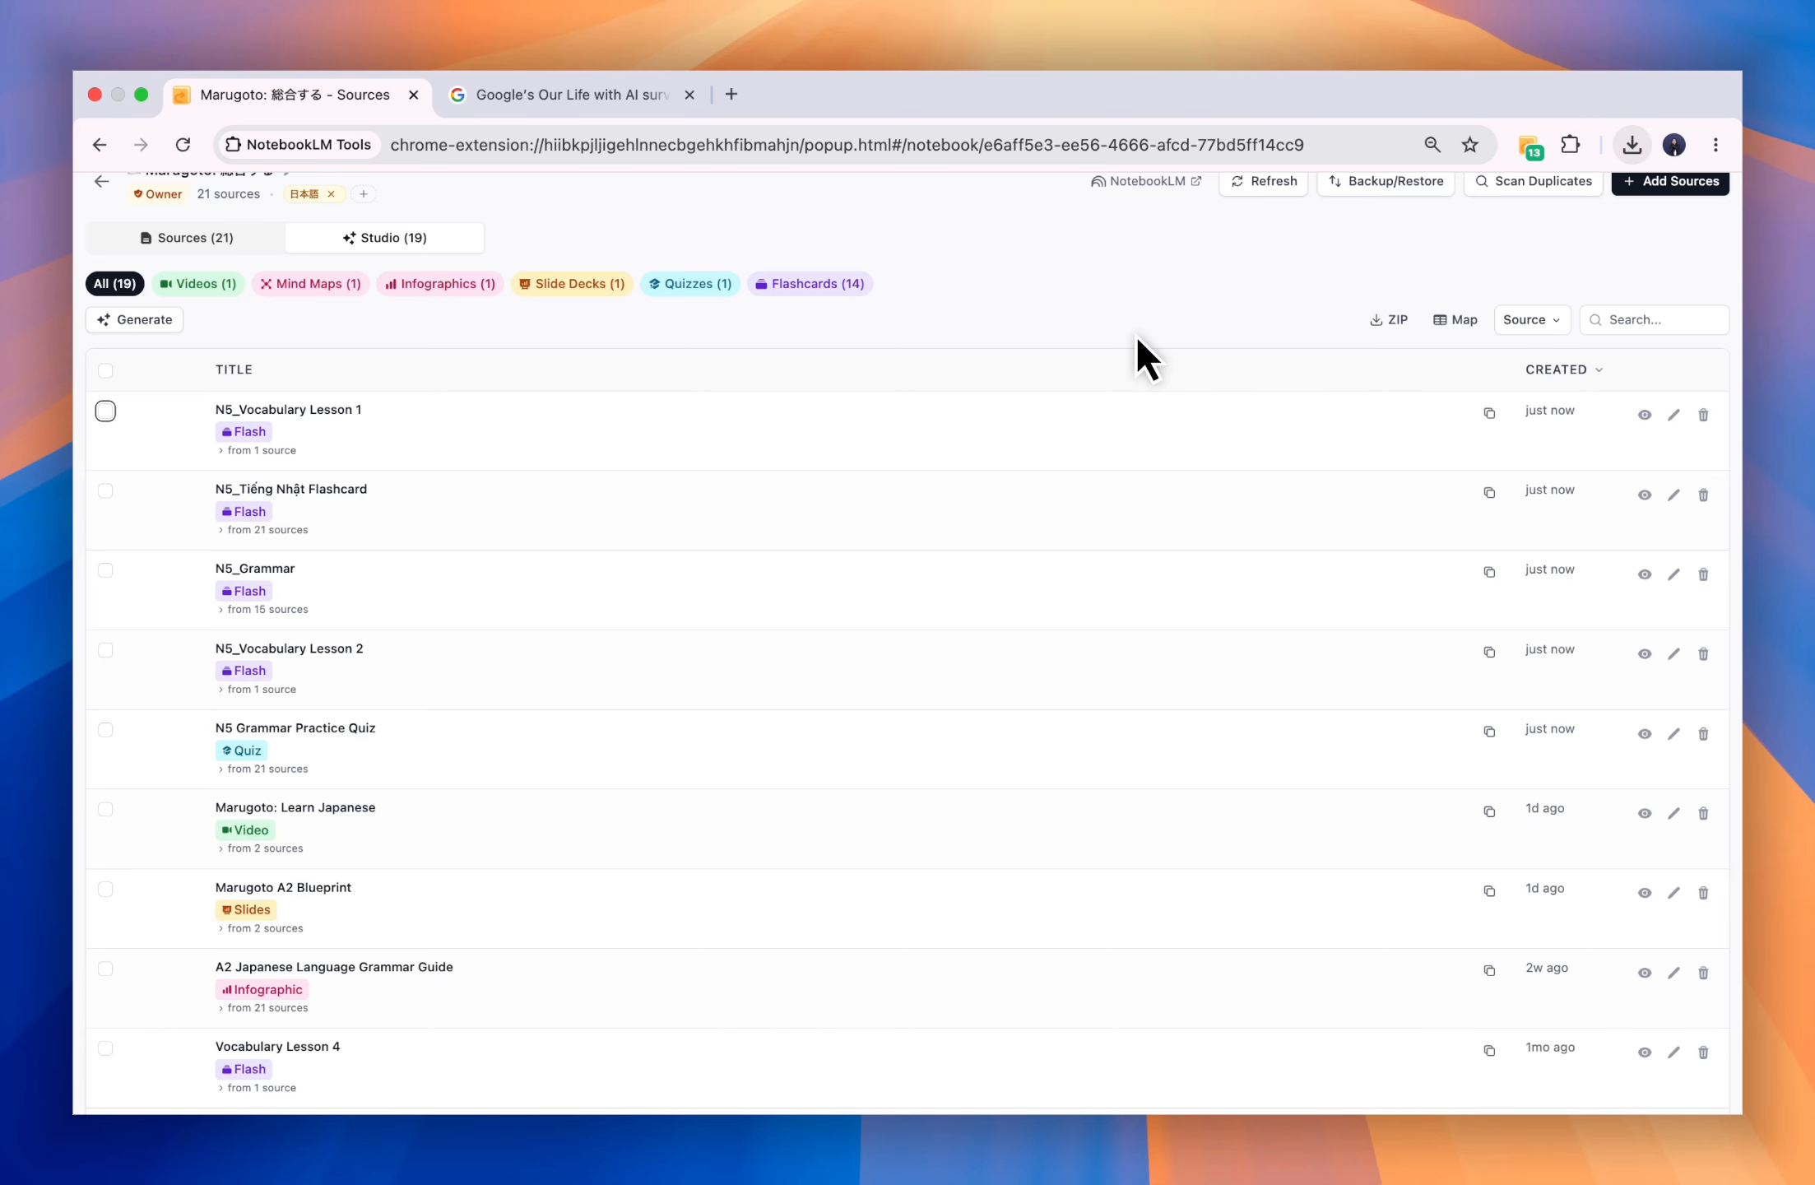
- Return to the notebook list and open the studio items of the "YouTube AI Video Ideas" notebook
scroll(1134, 333, up, 3)
click(101, 403)
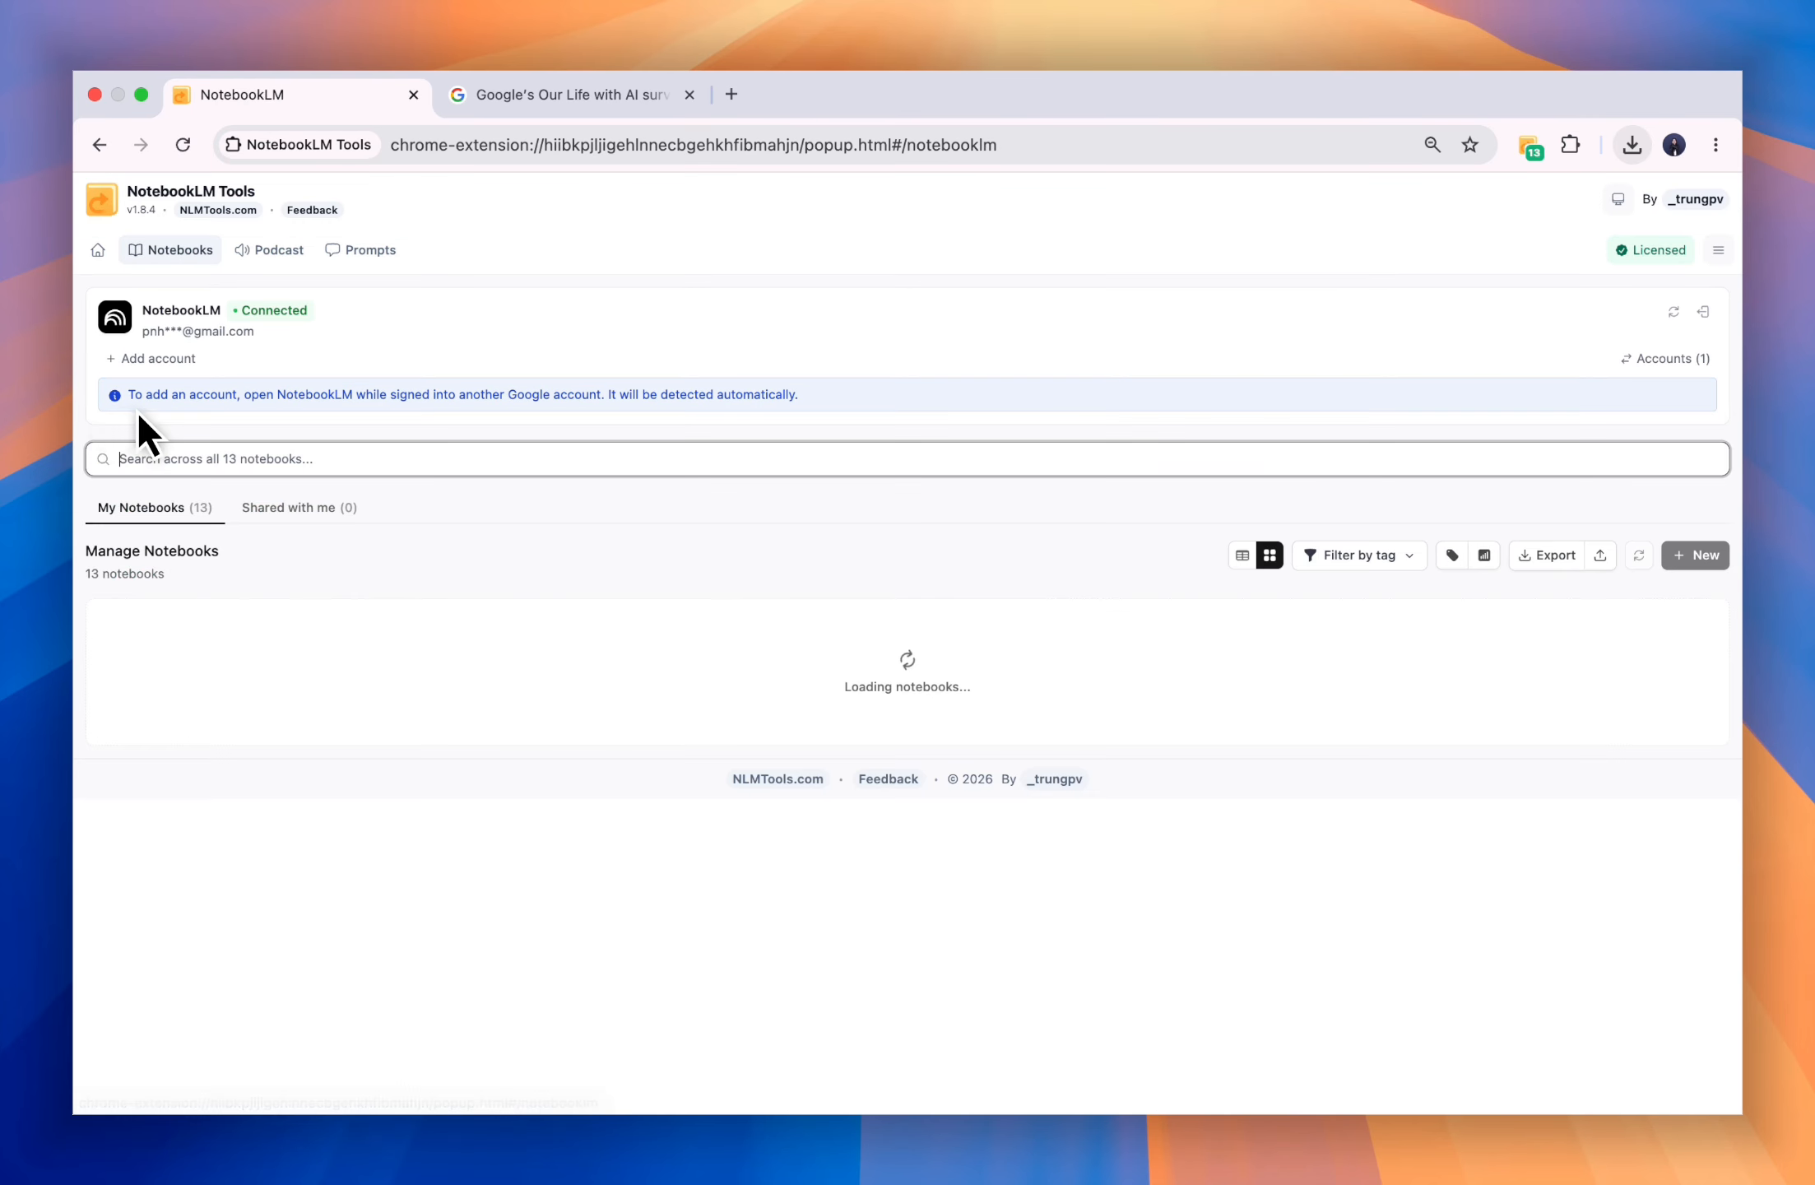
click(676, 667)
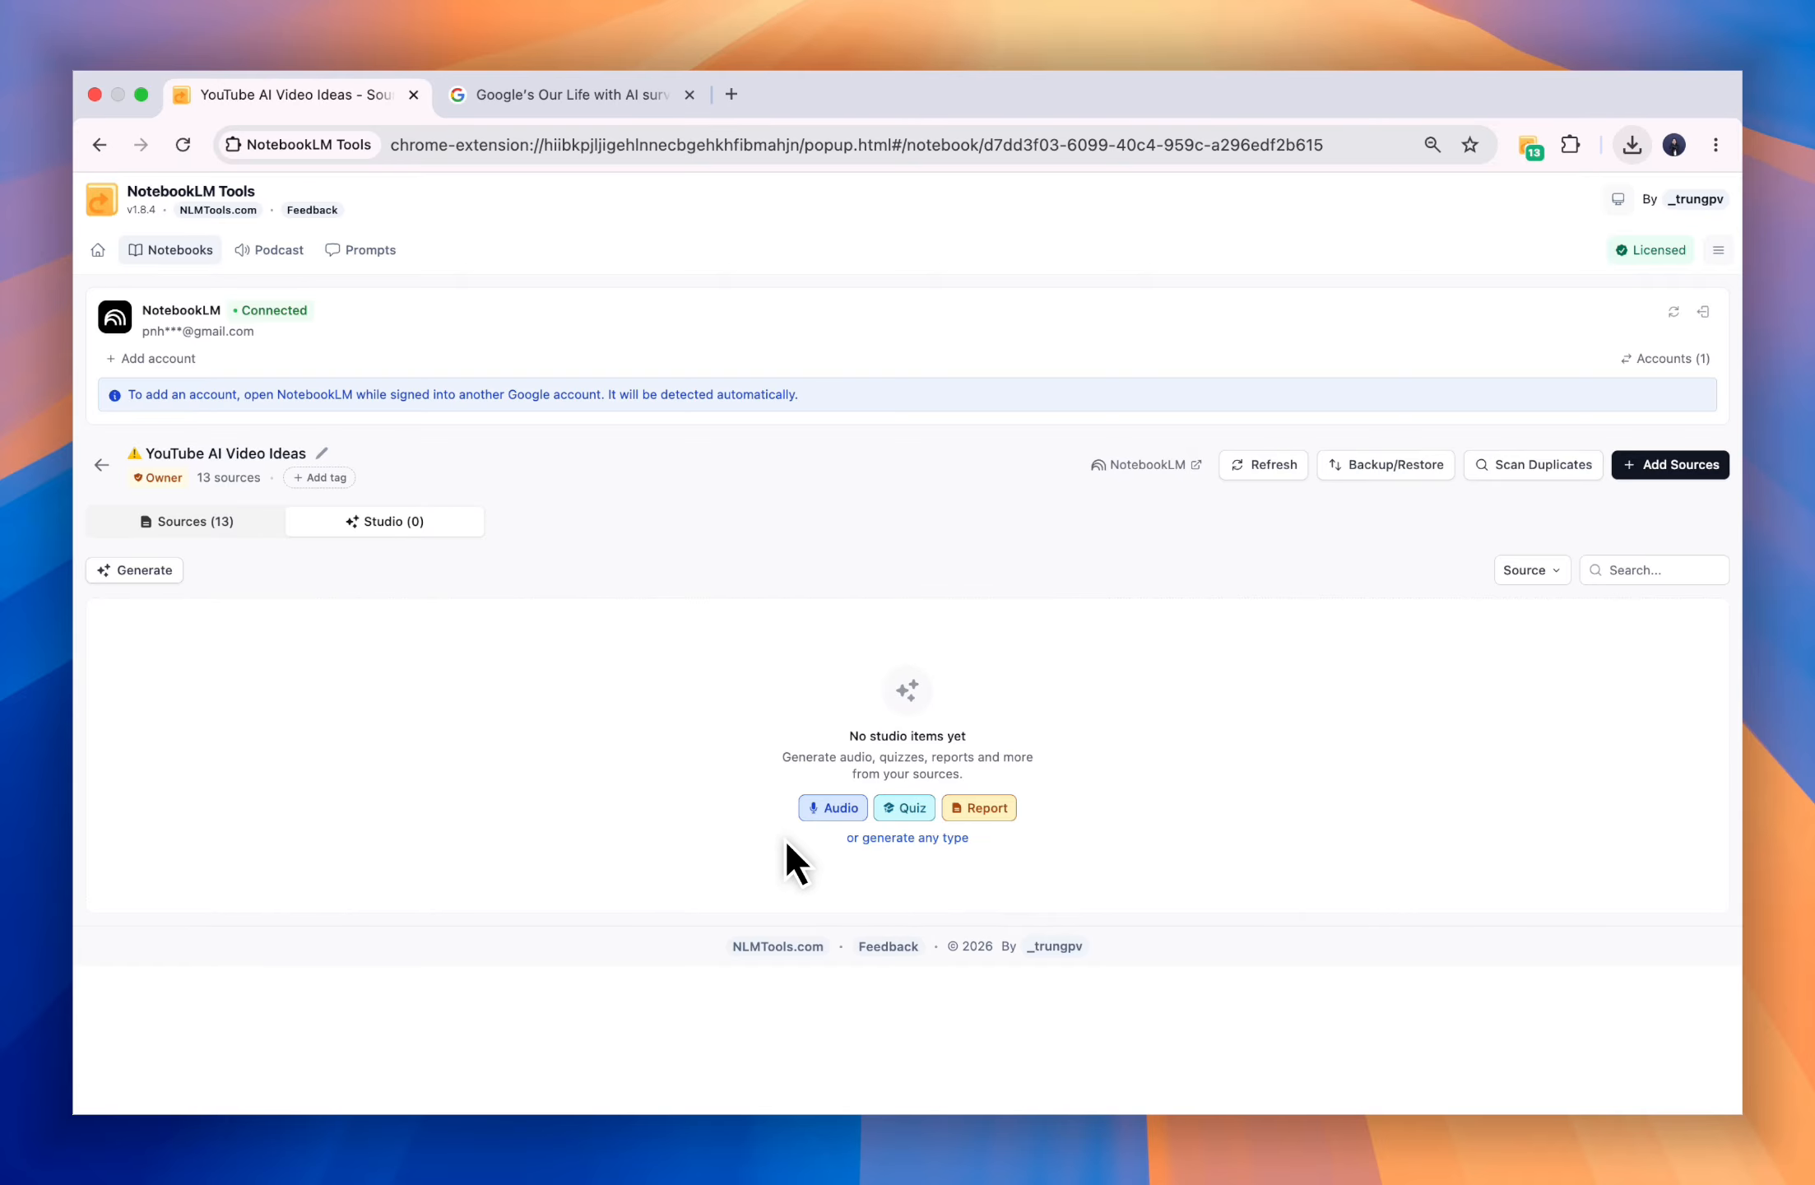
- Start generating studio items of any type and choose Audio, Quiz, Flashcards and Infographic for the batch
click(906, 837)
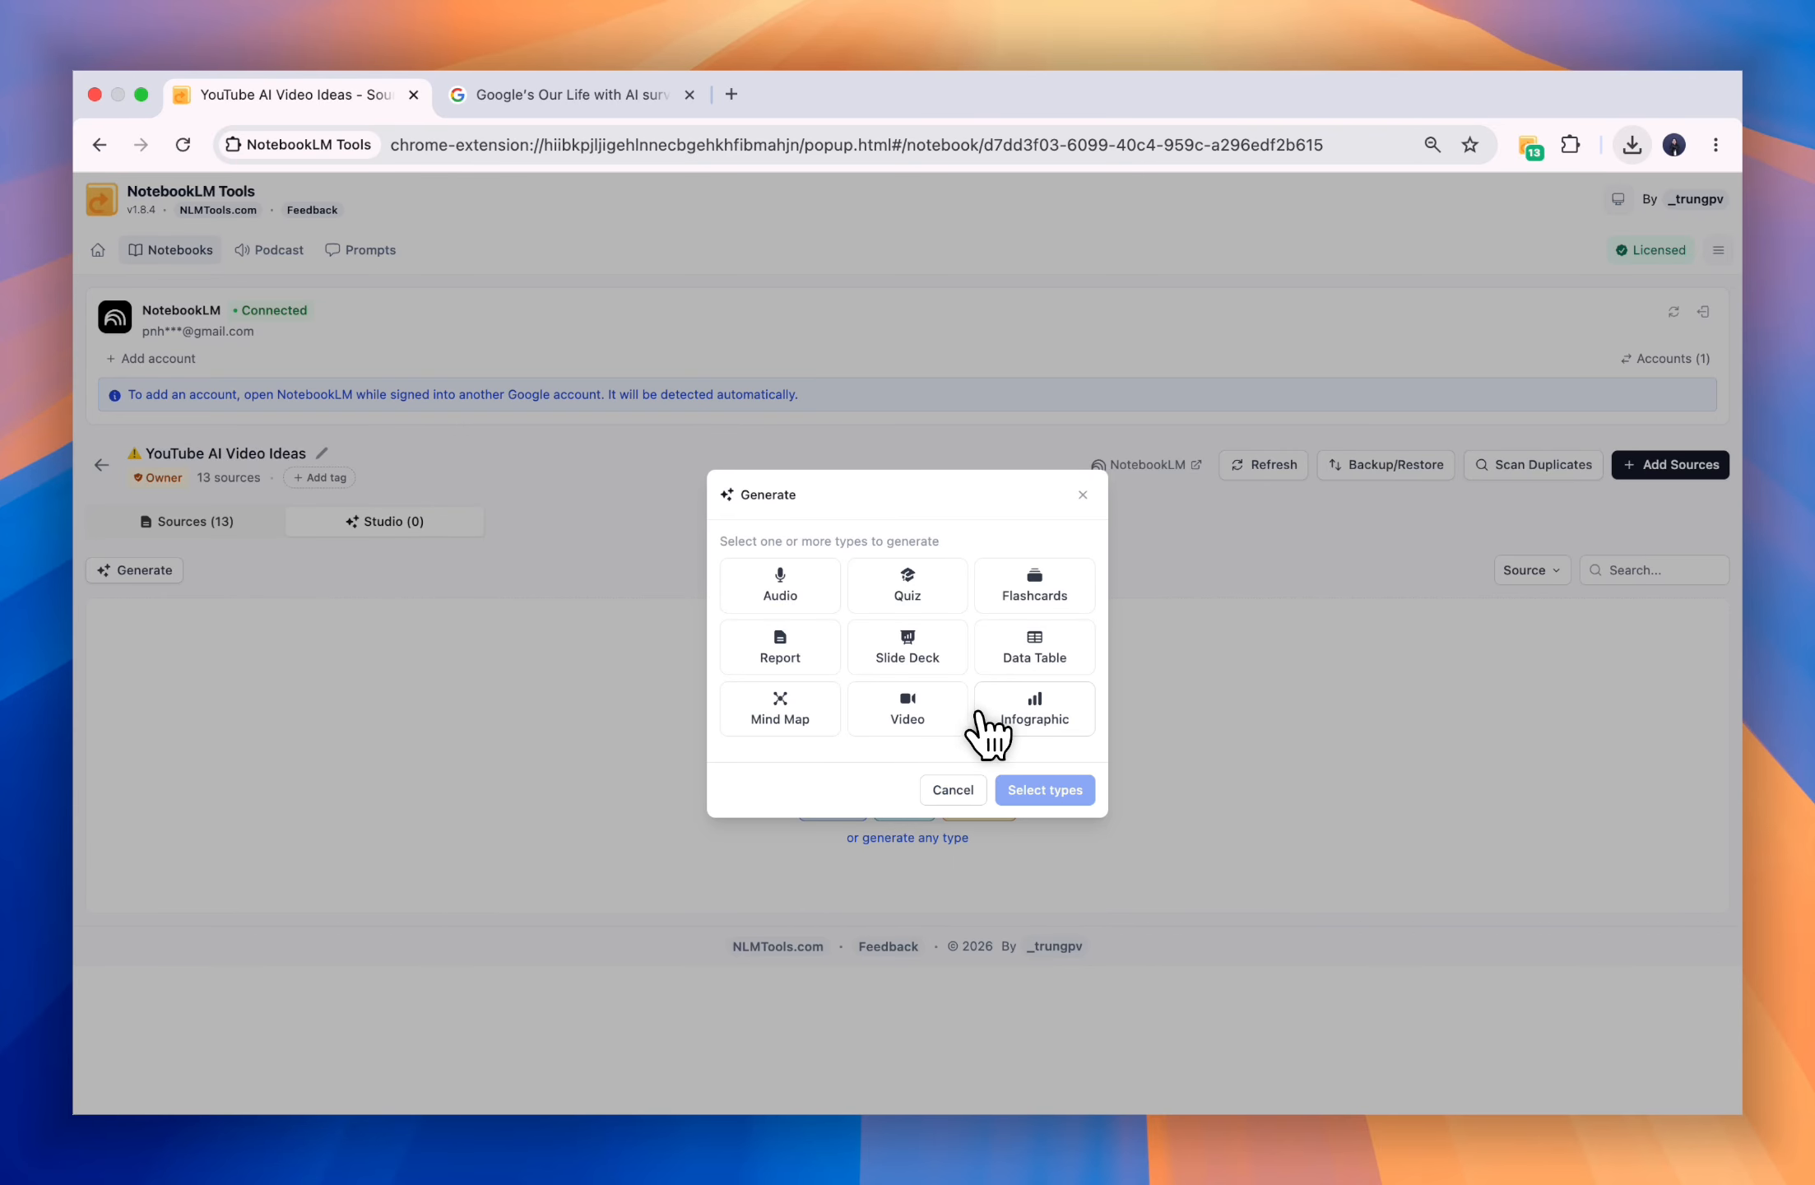
click(792, 593)
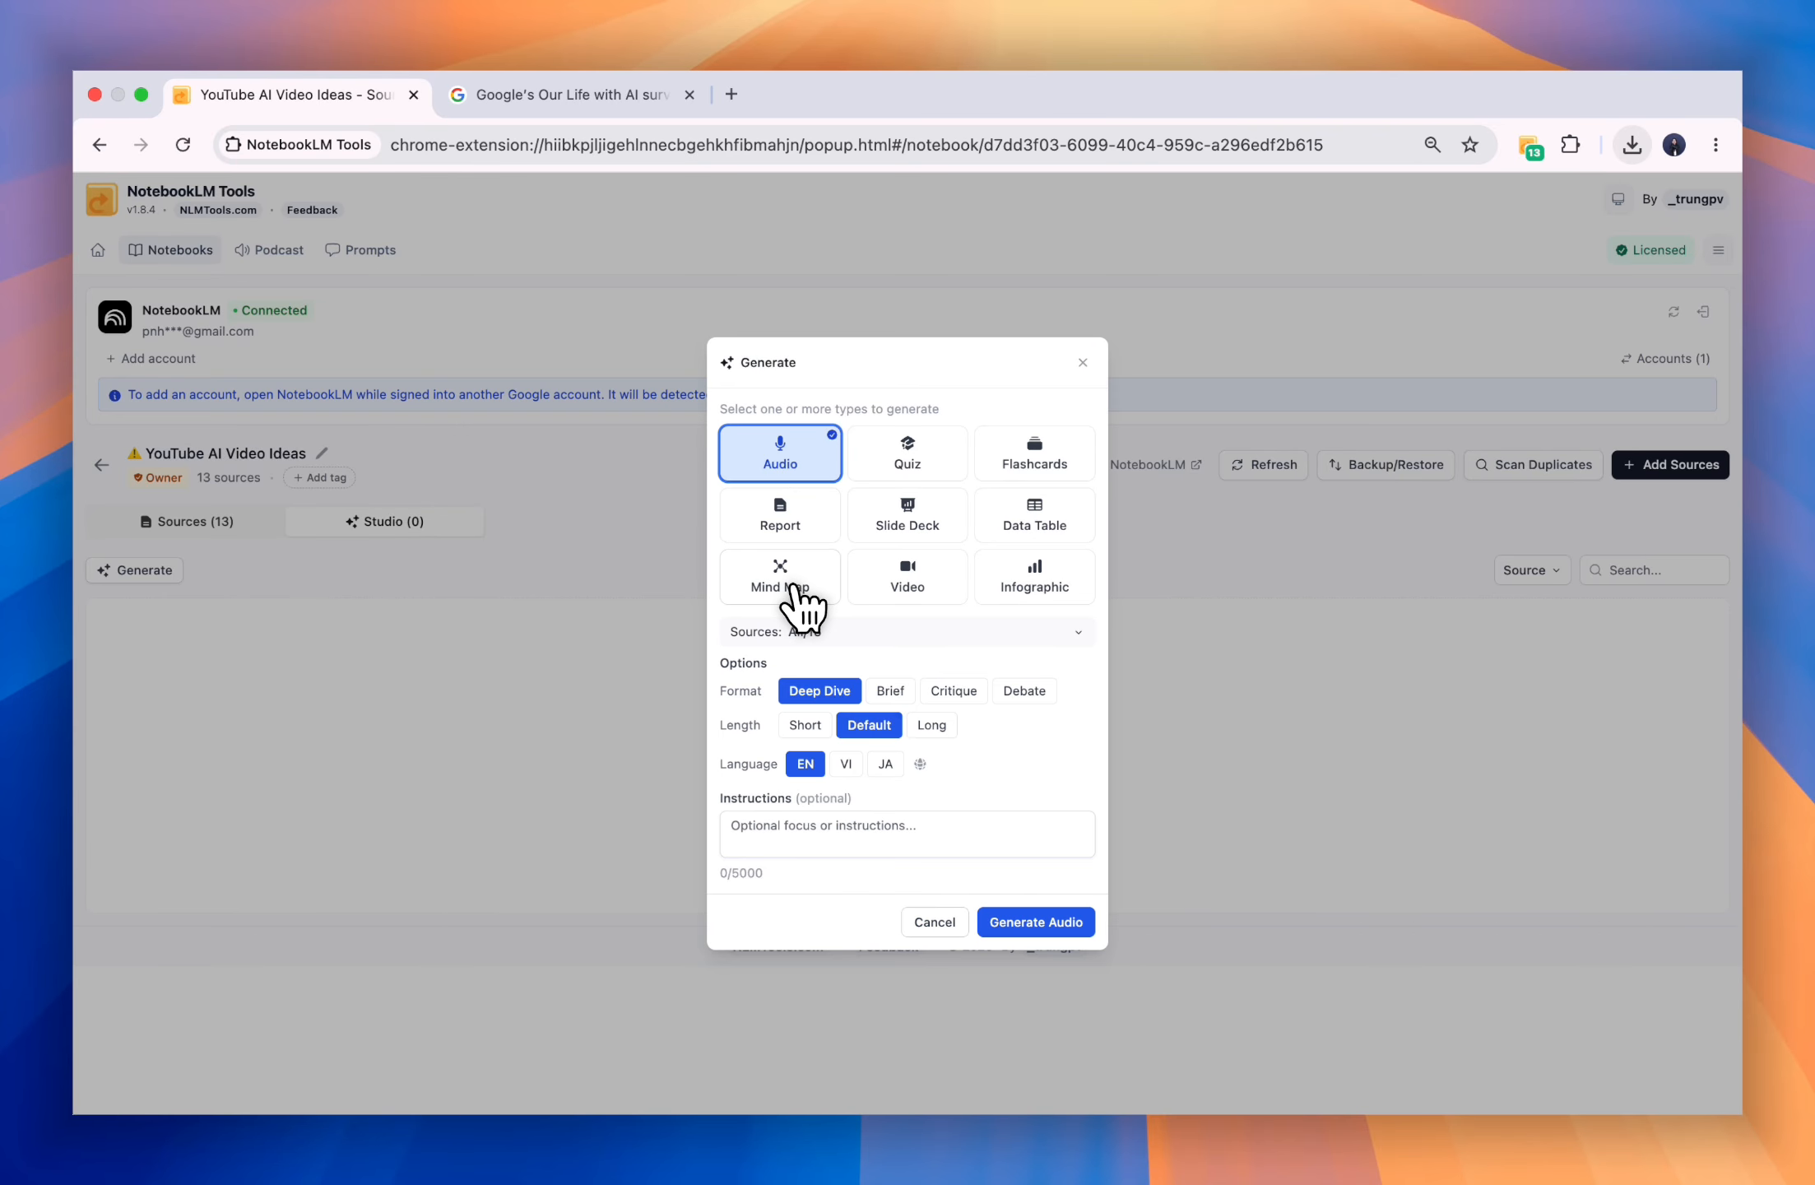
click(917, 462)
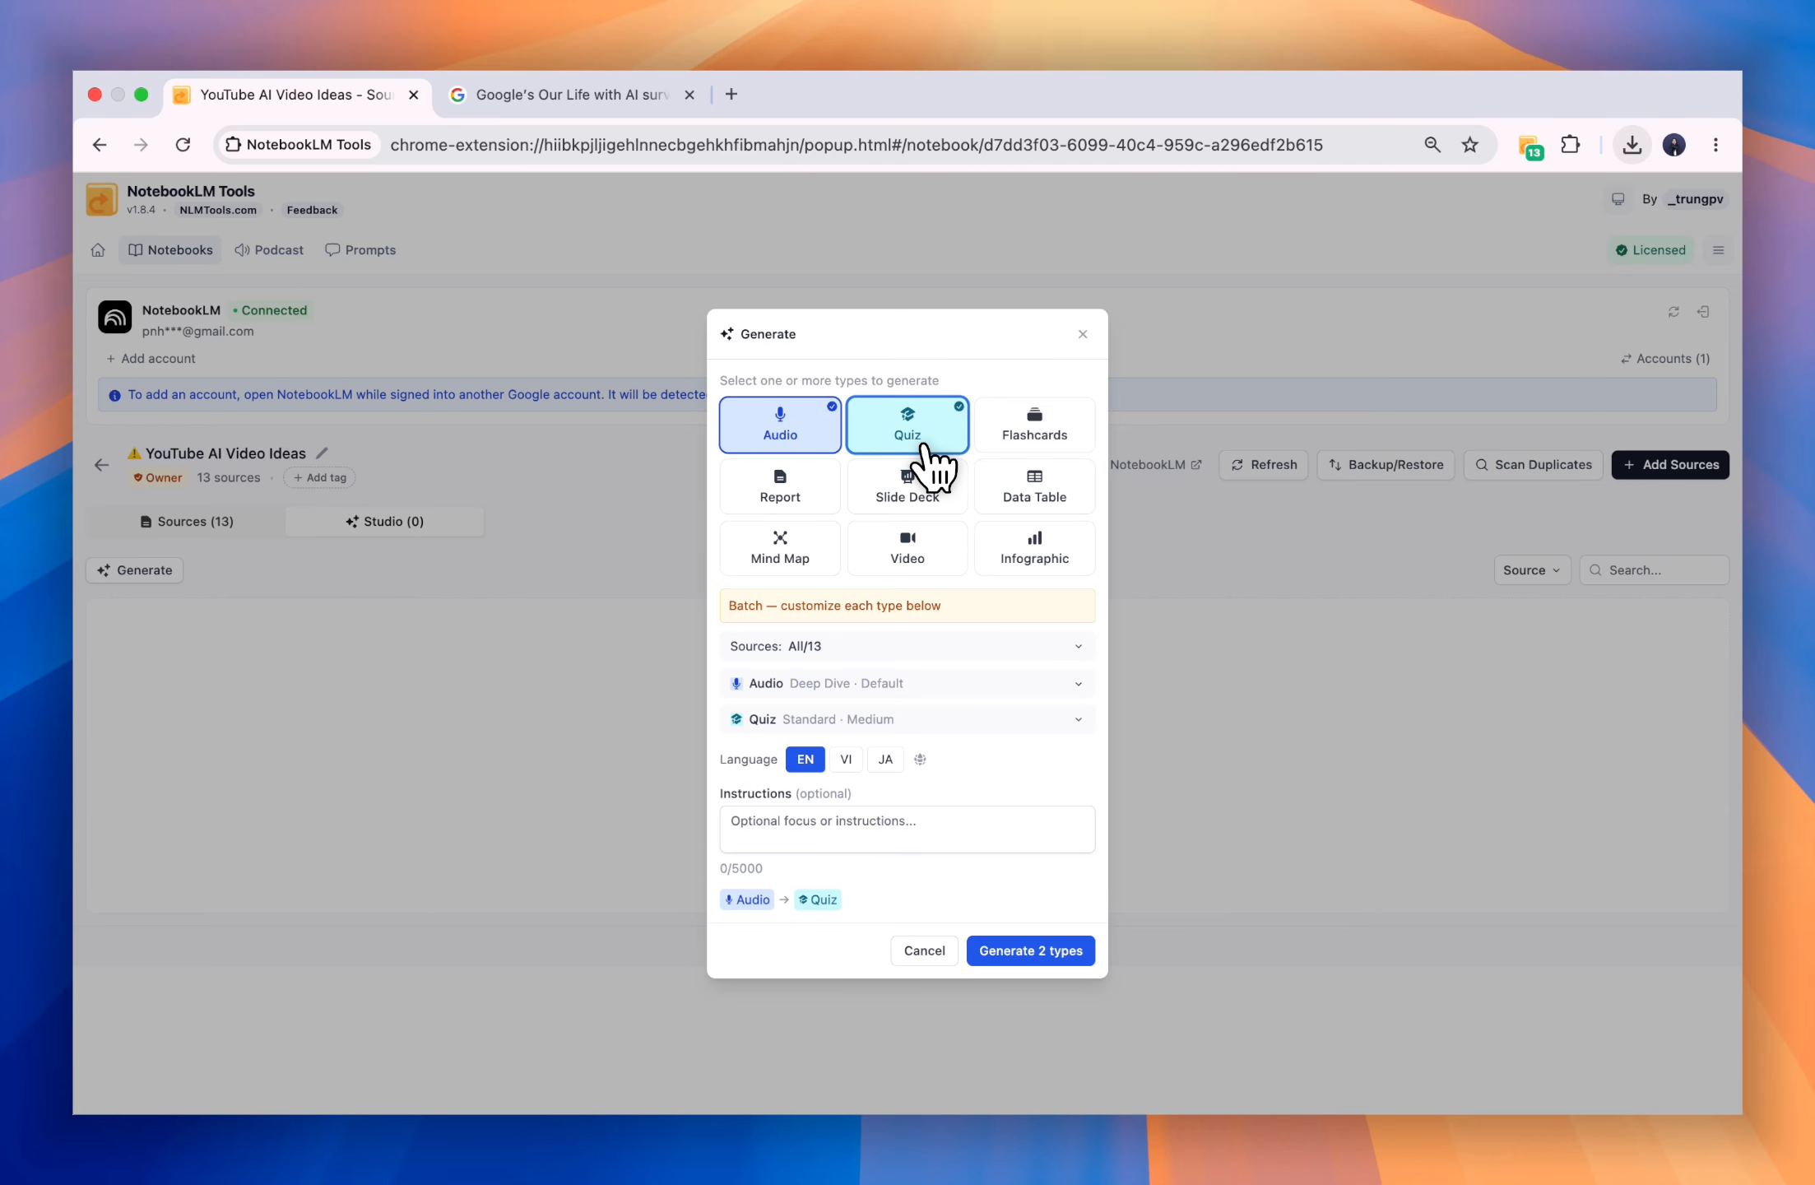
click(1032, 443)
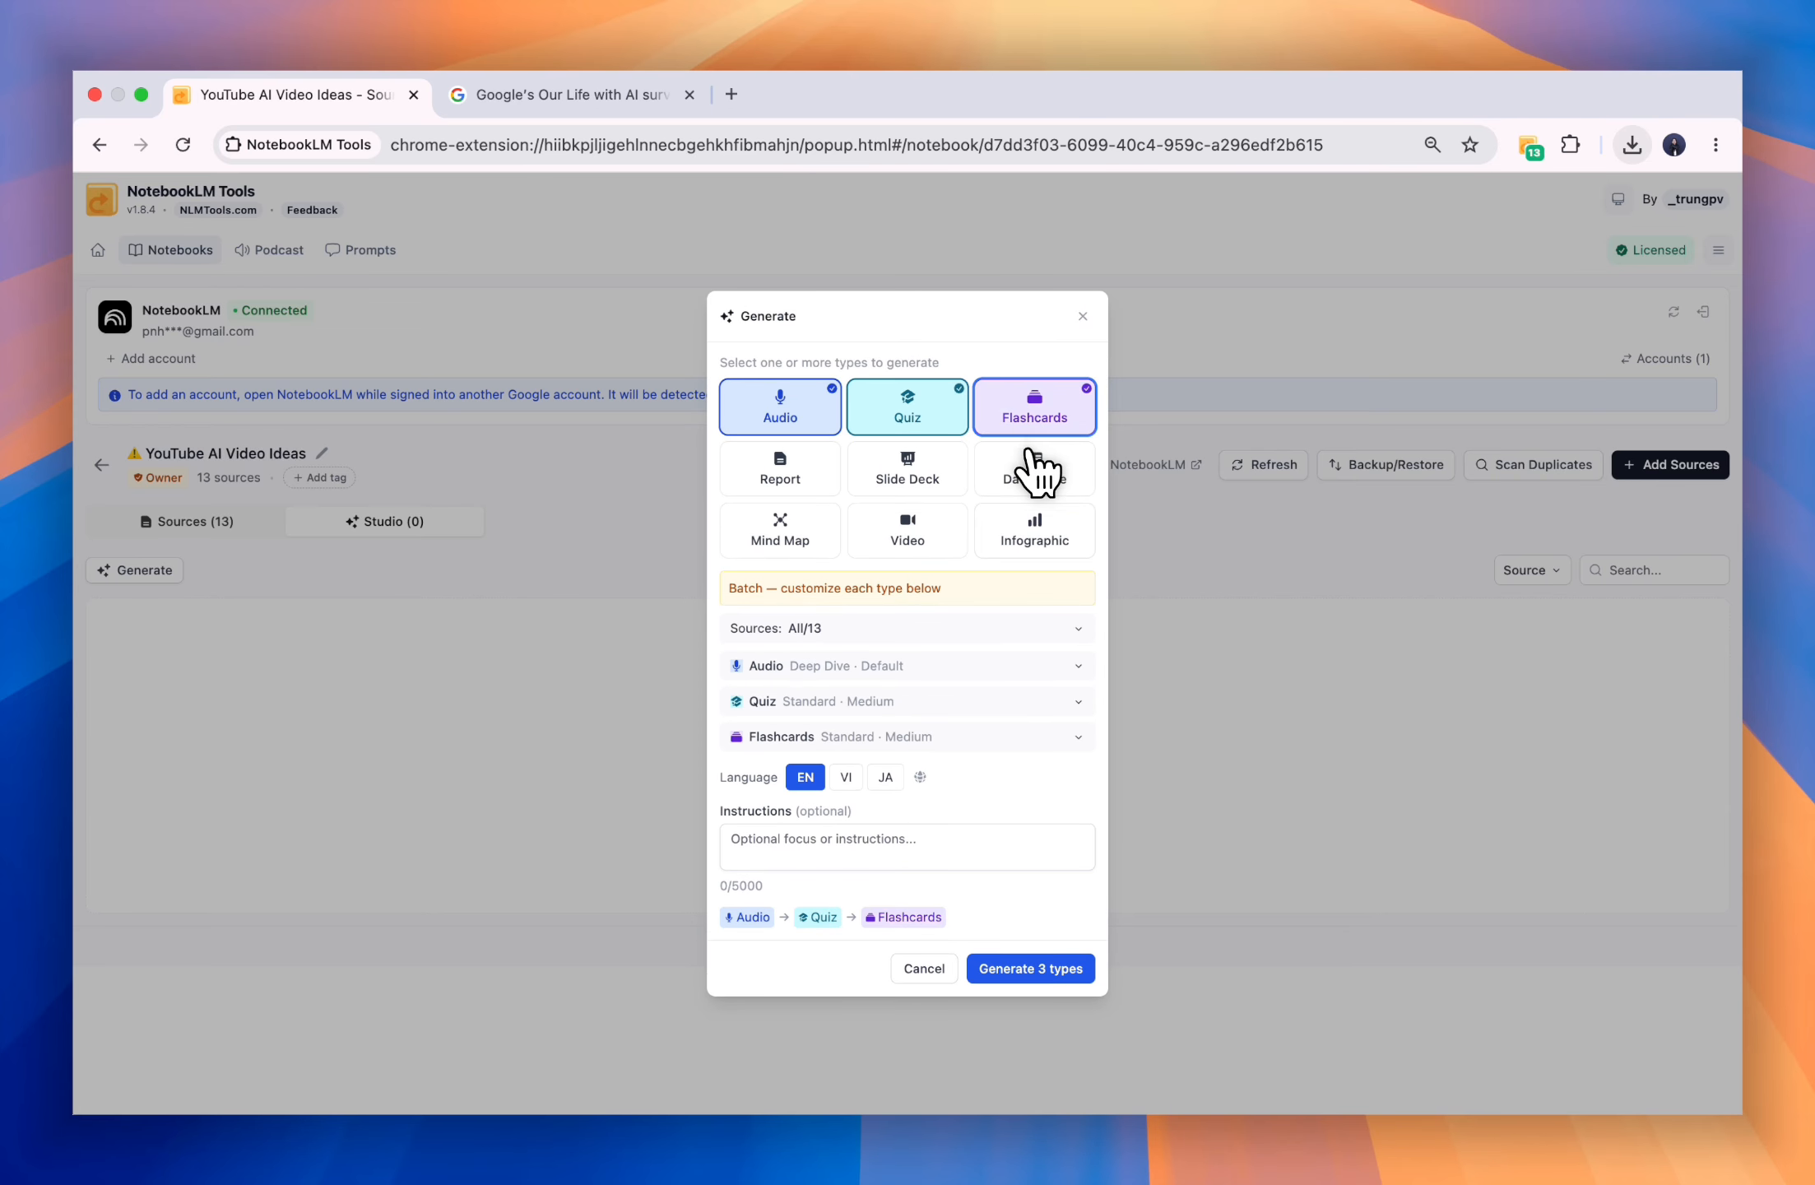
click(1037, 527)
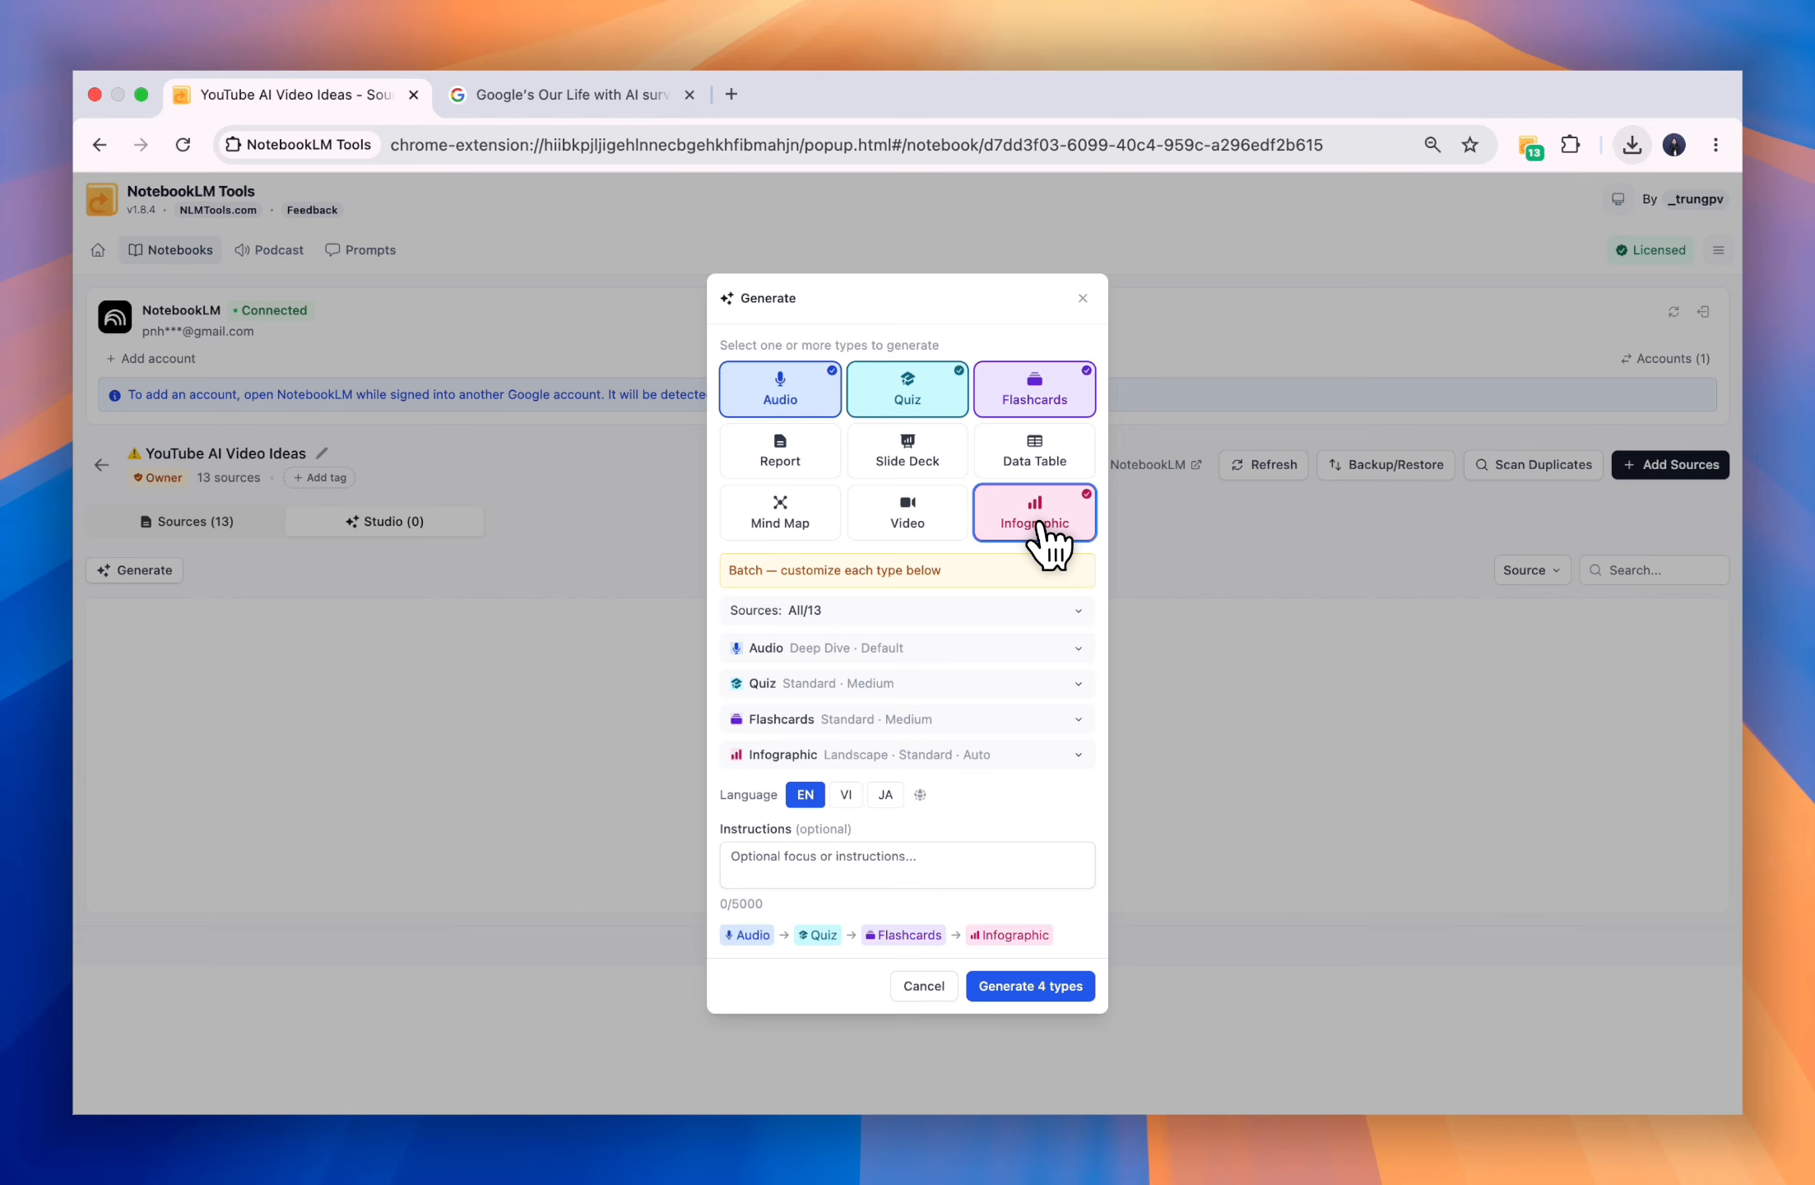
- Limit the batch's sources to "AI Companion Research Notes" and the first four YouTube sources, deselecting all others
click(1038, 610)
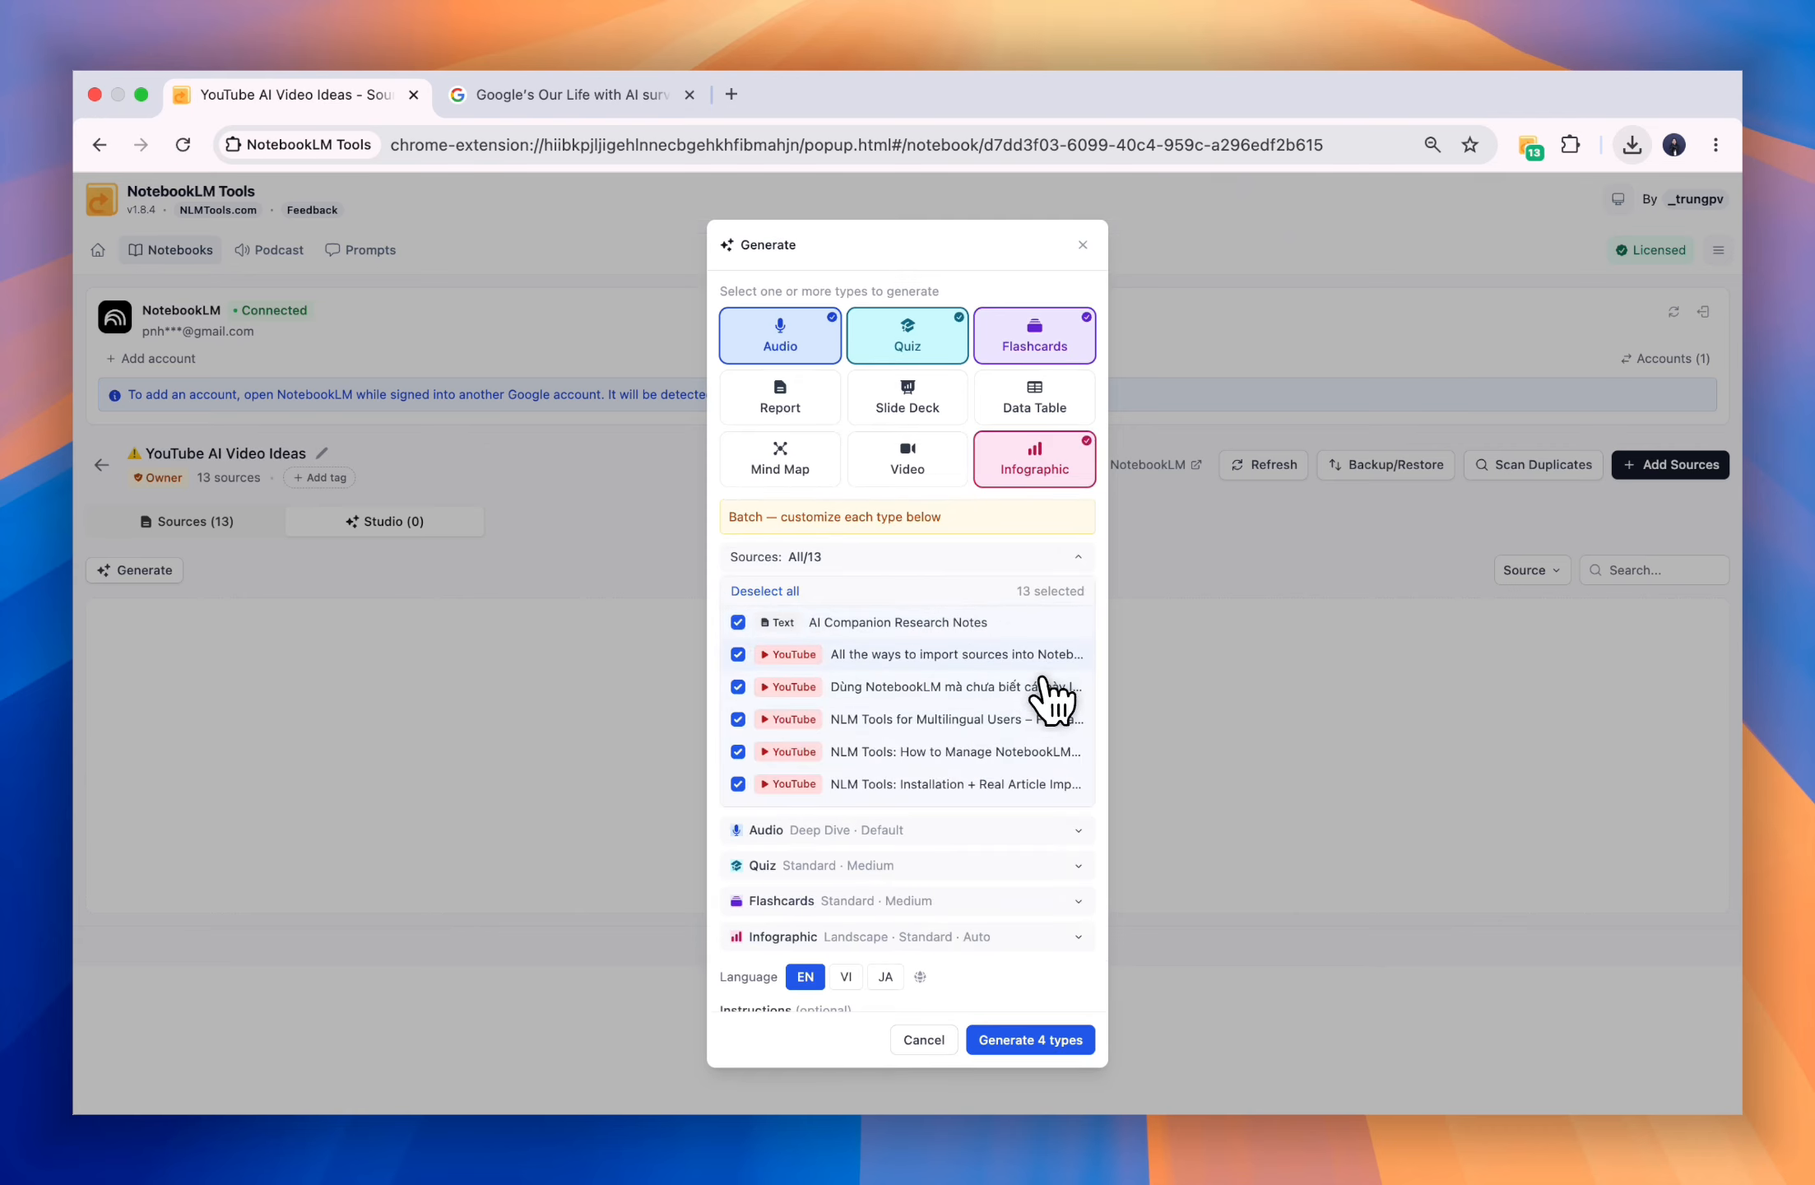
click(749, 592)
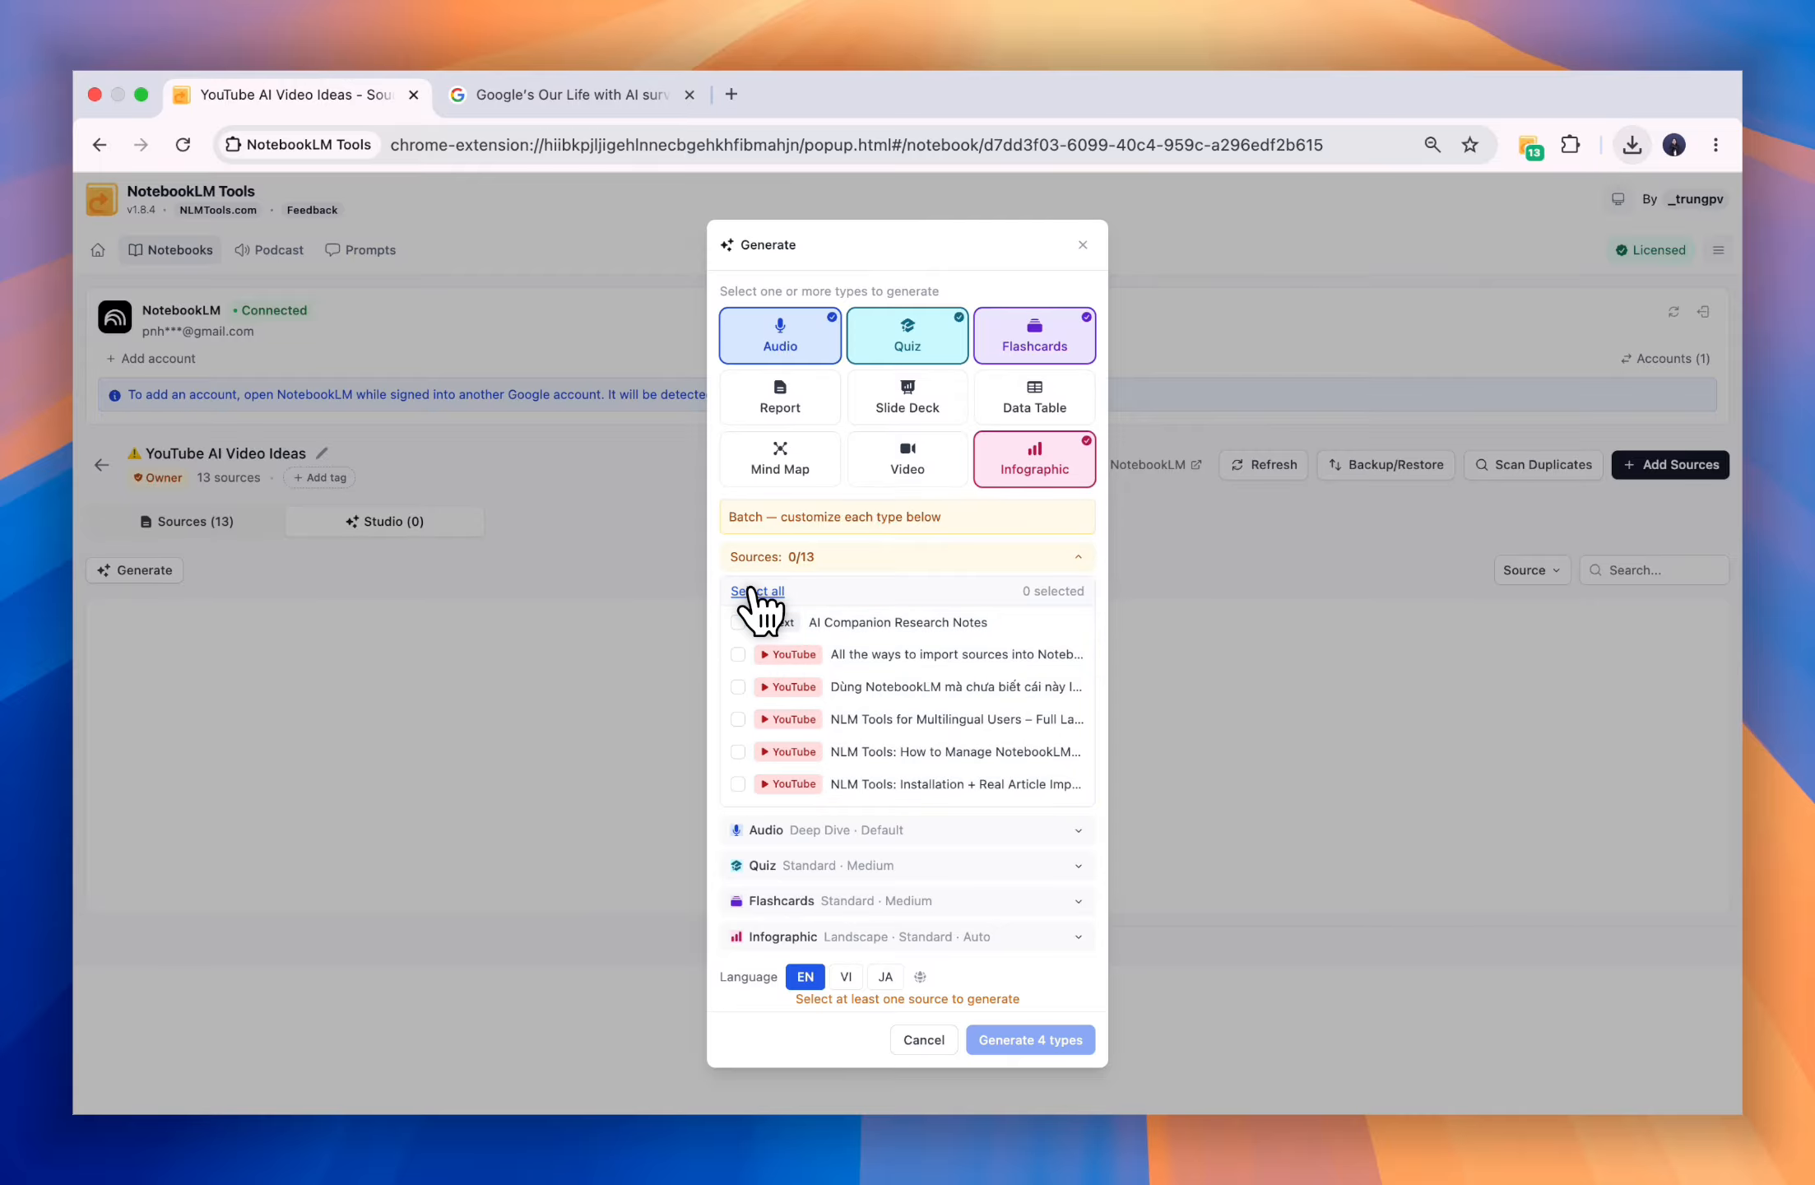
click(734, 623)
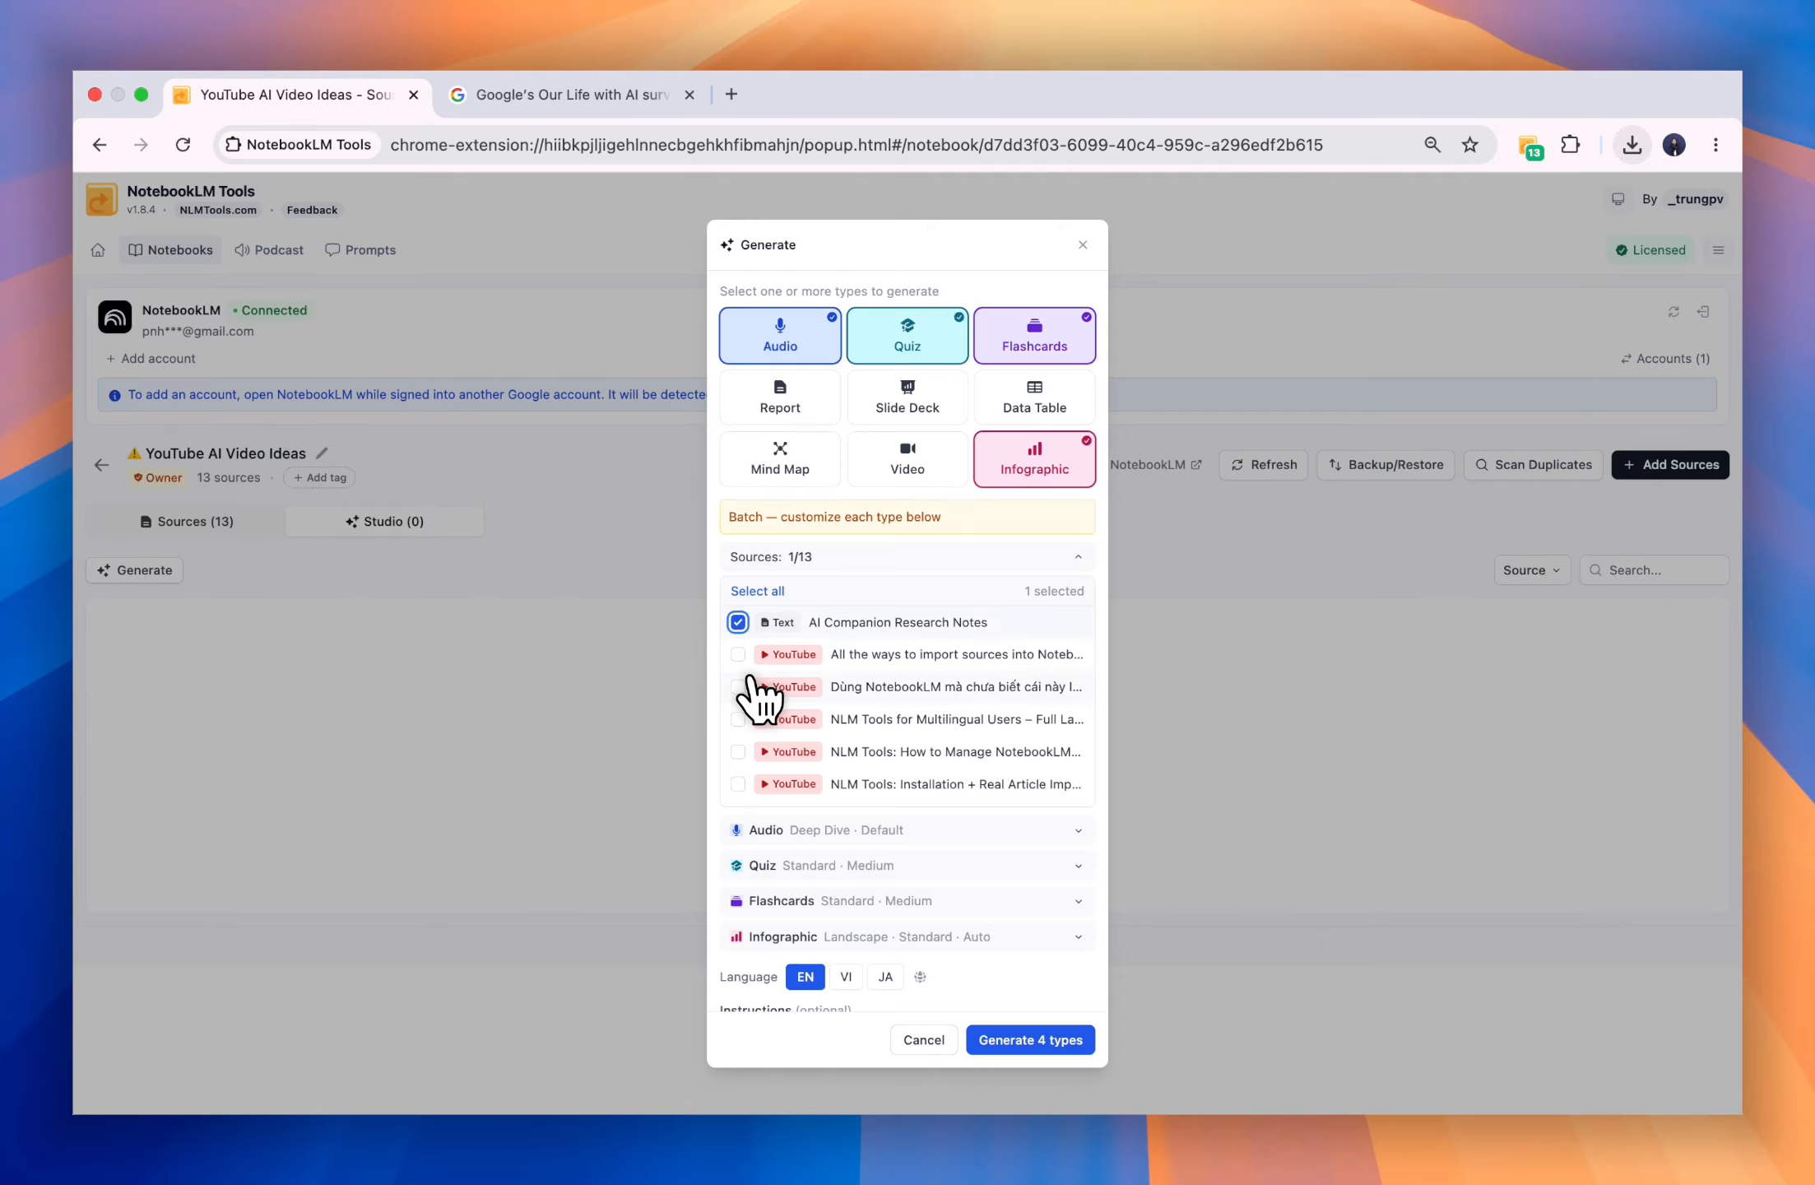
scroll(766, 708, down, 5)
scroll(758, 693, up, 5)
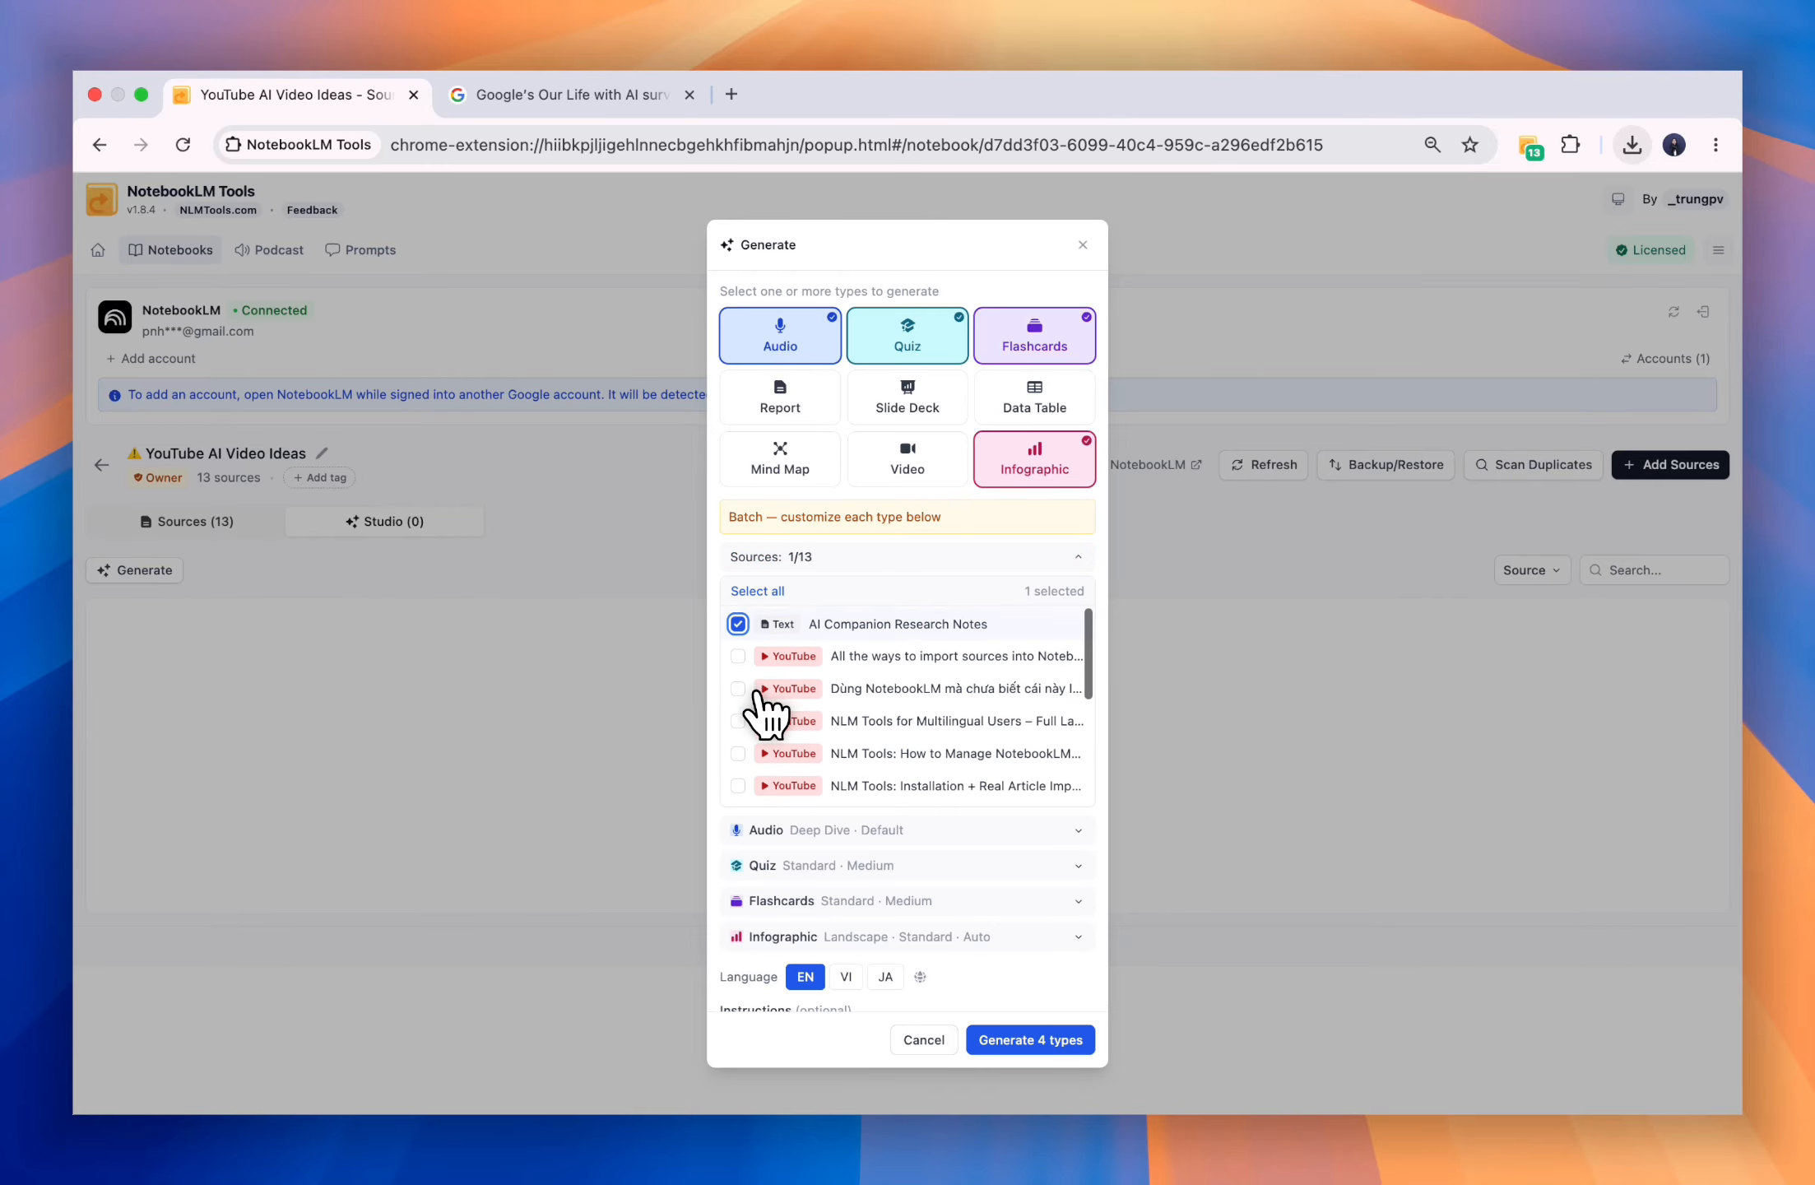
click(737, 654)
click(735, 685)
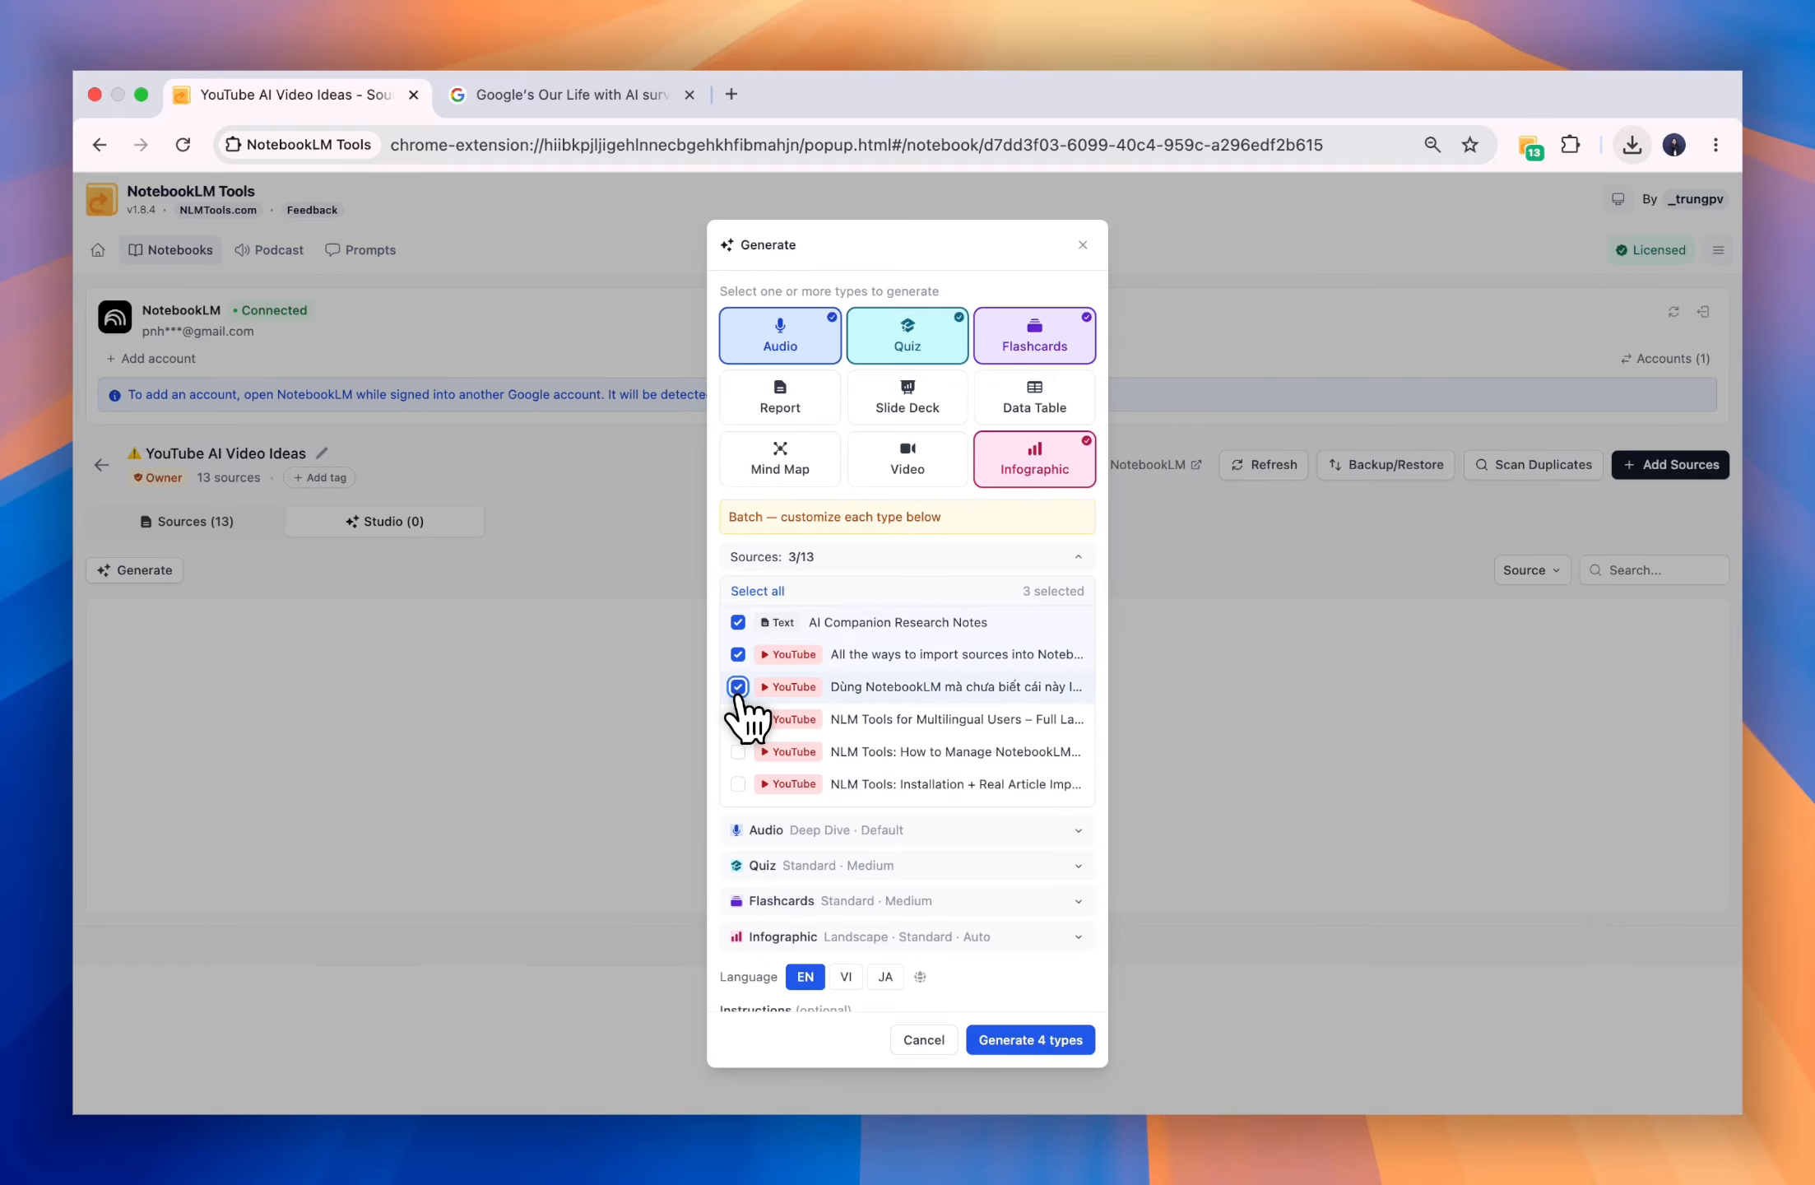
click(738, 690)
click(738, 719)
click(739, 749)
scroll(743, 739, down, 5)
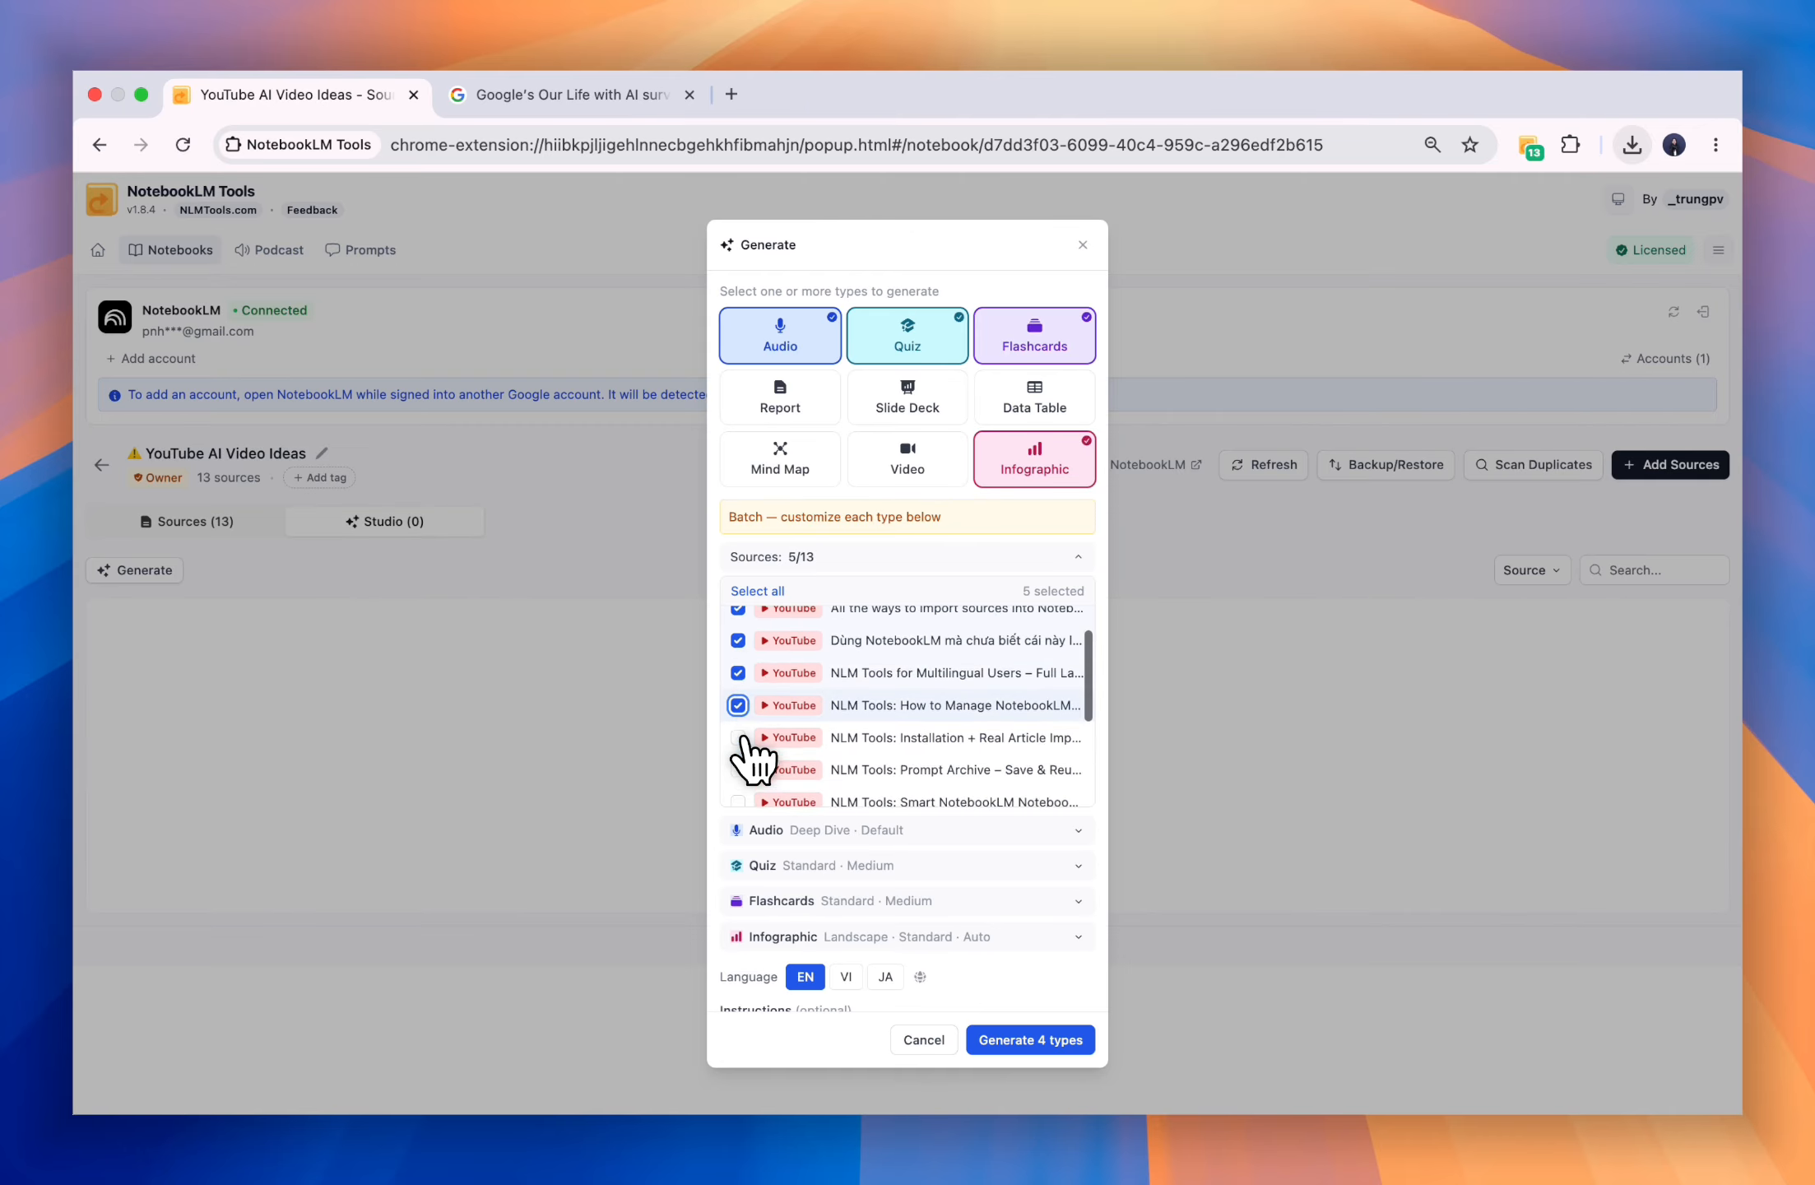
scroll(743, 741, up, 5)
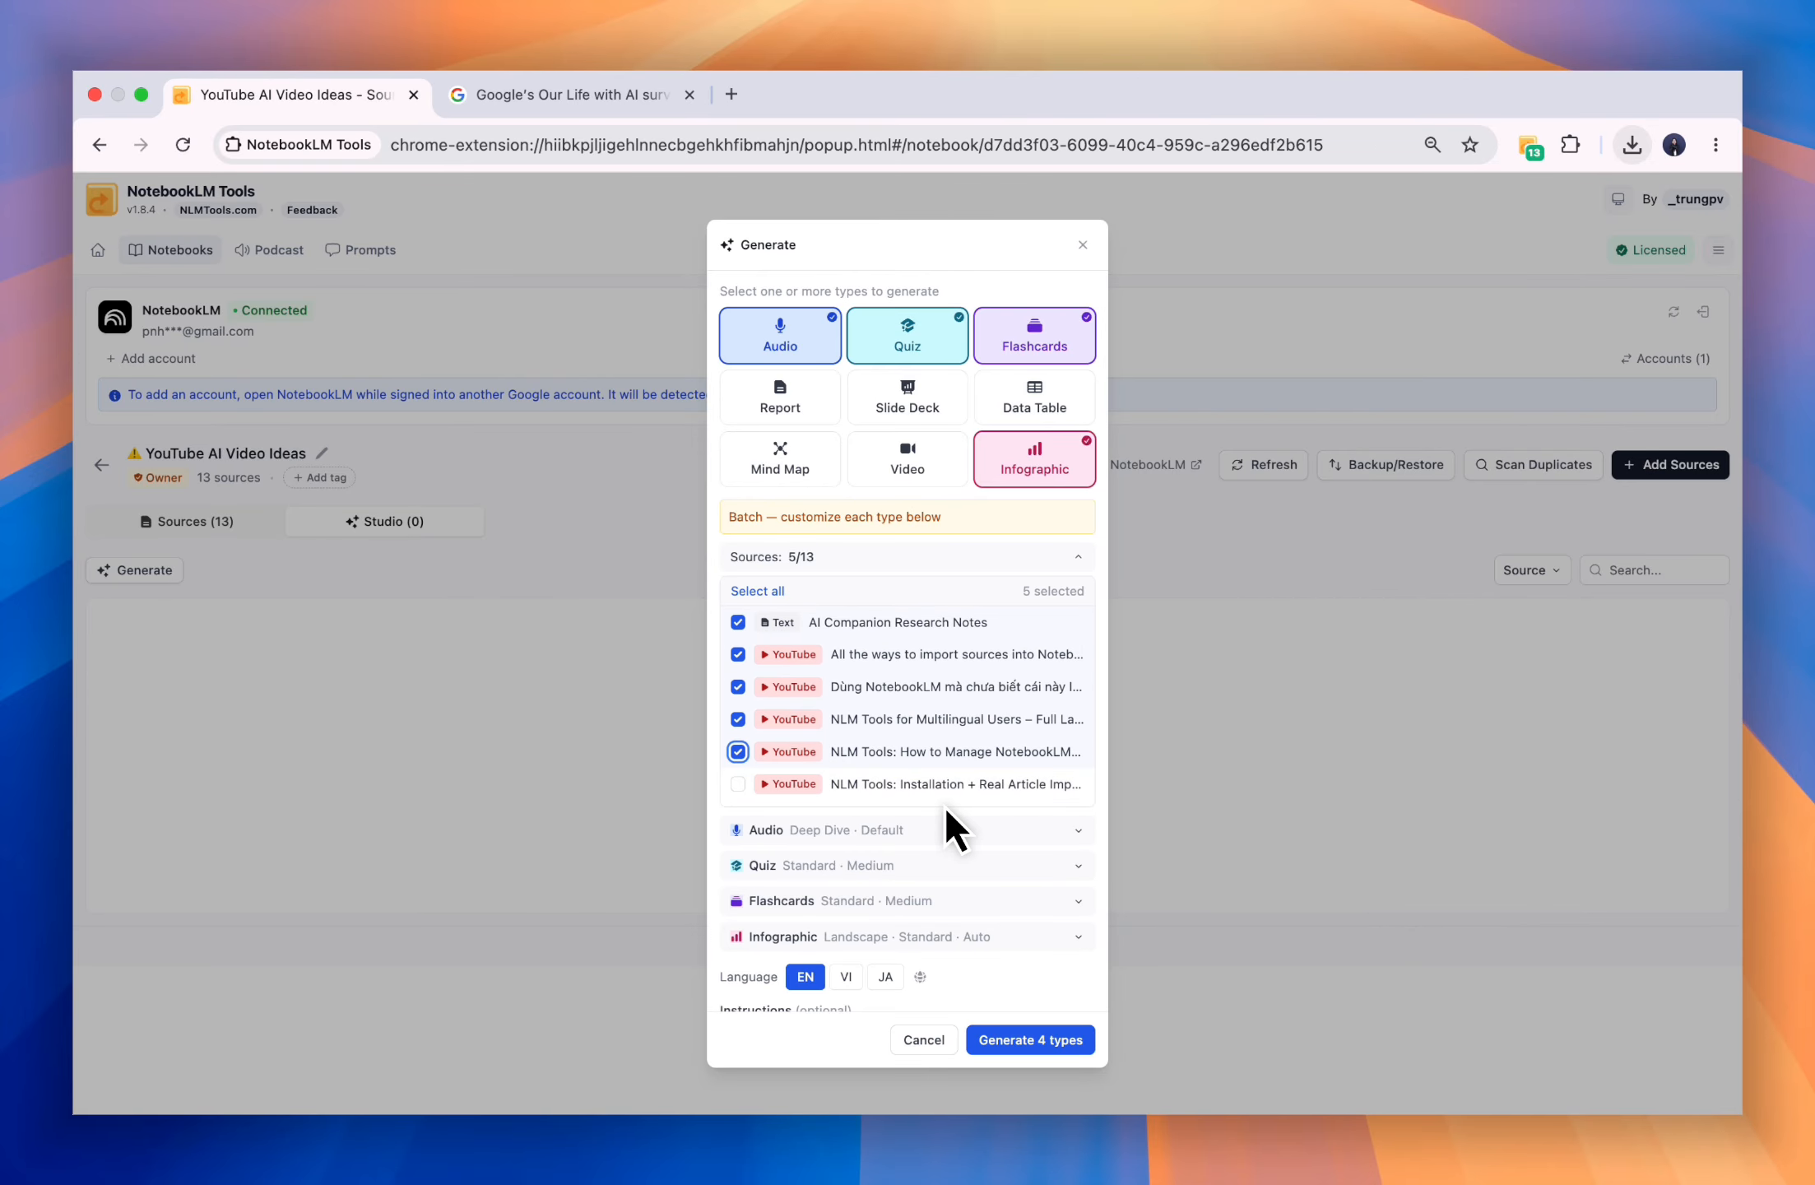
- Expand the Audio, Quiz, Flashcards and Infographic customization options of the batch
scroll(946, 802, down, 2)
click(1028, 687)
scroll(1030, 683, down, 1)
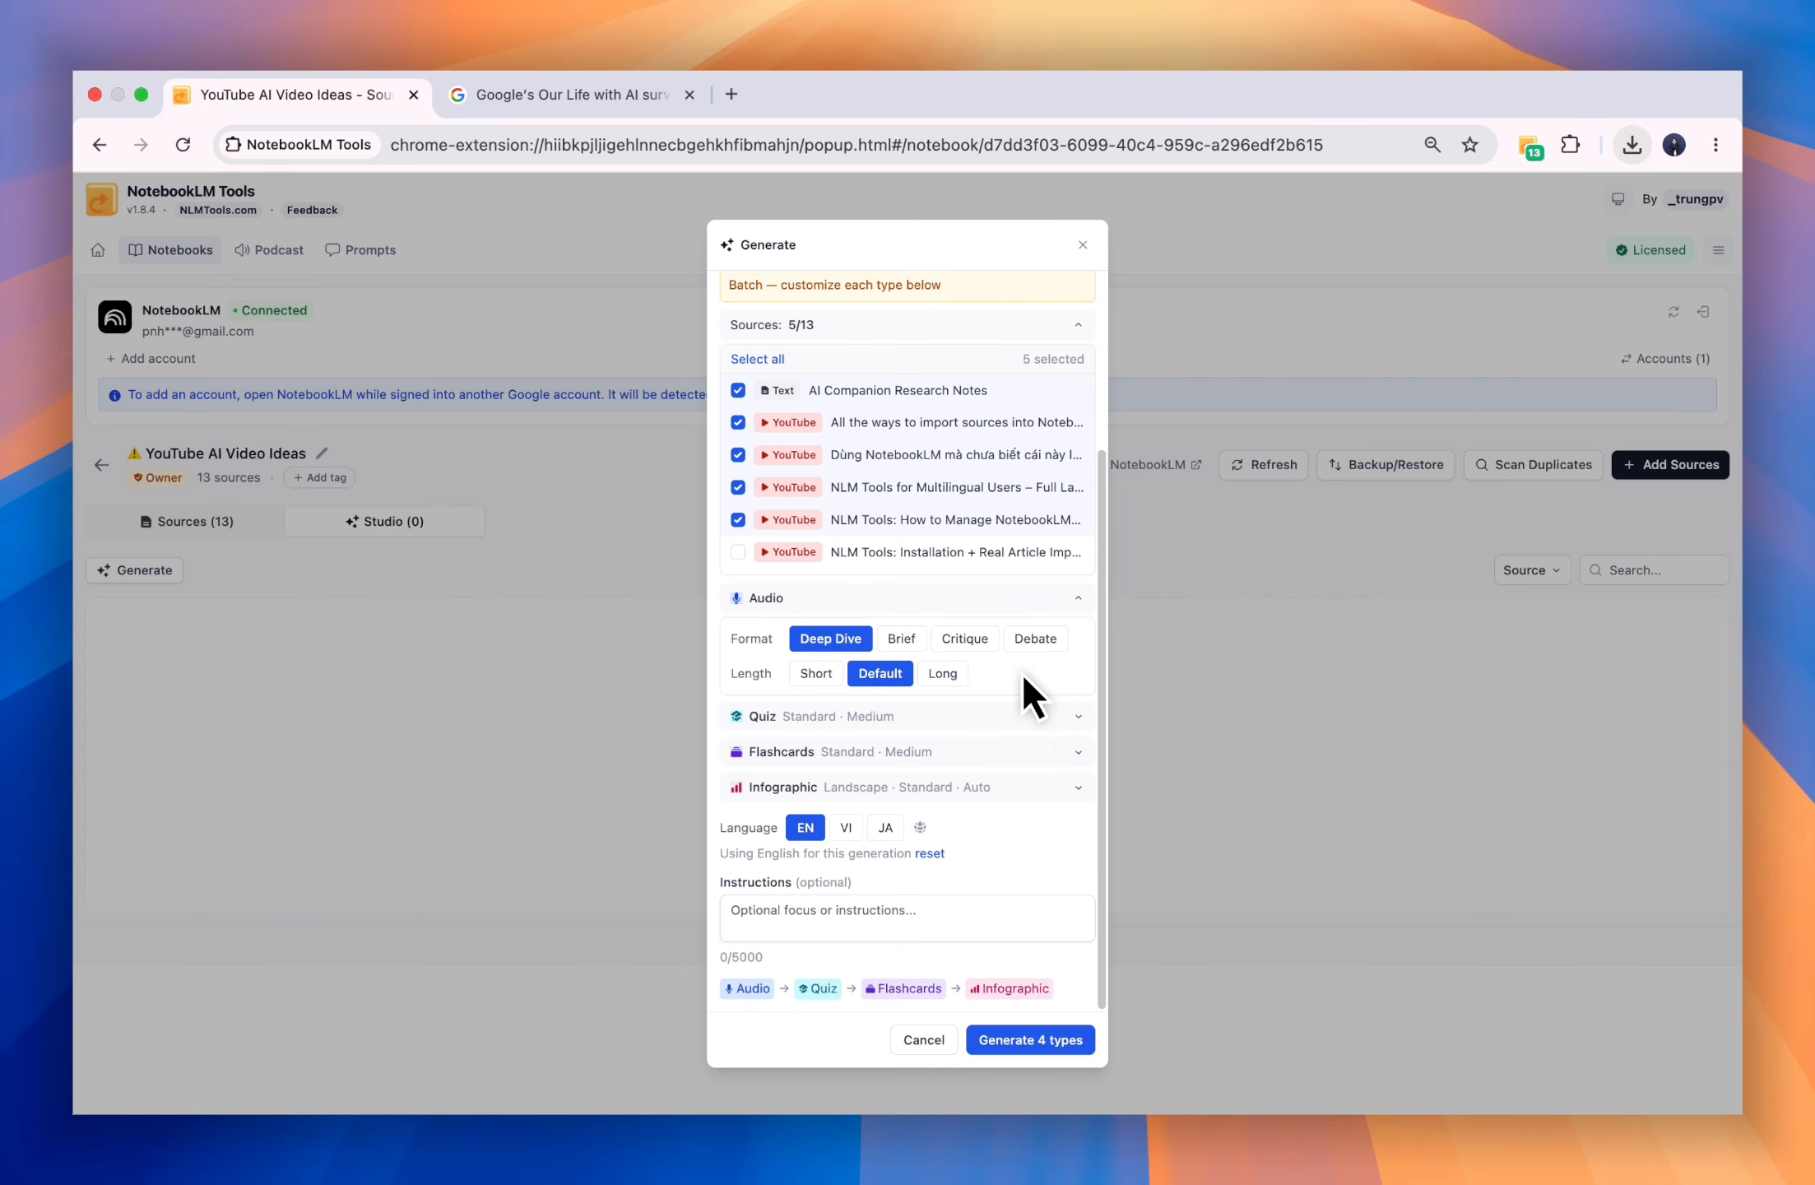
click(1029, 709)
click(1028, 845)
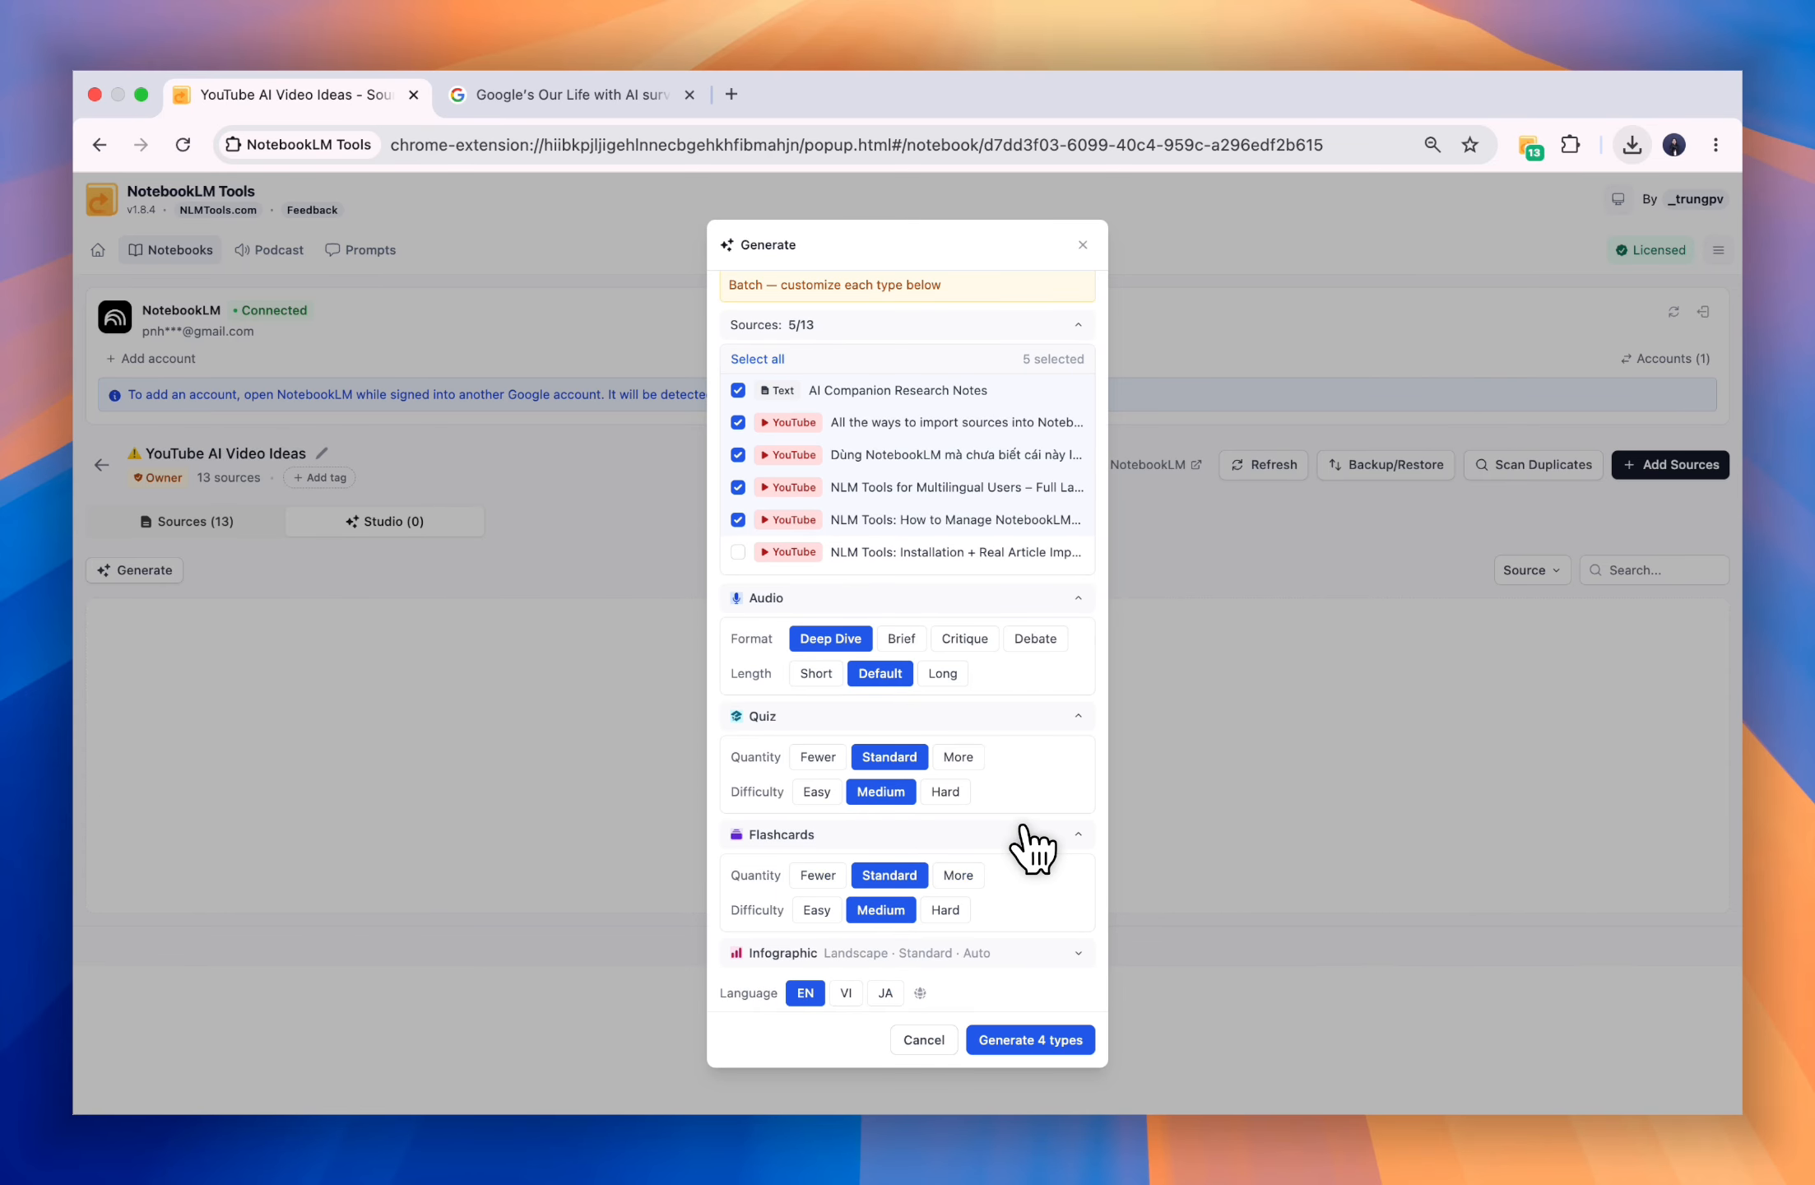
scroll(1025, 836, down, 2)
click(1038, 811)
scroll(1045, 824, down, 1)
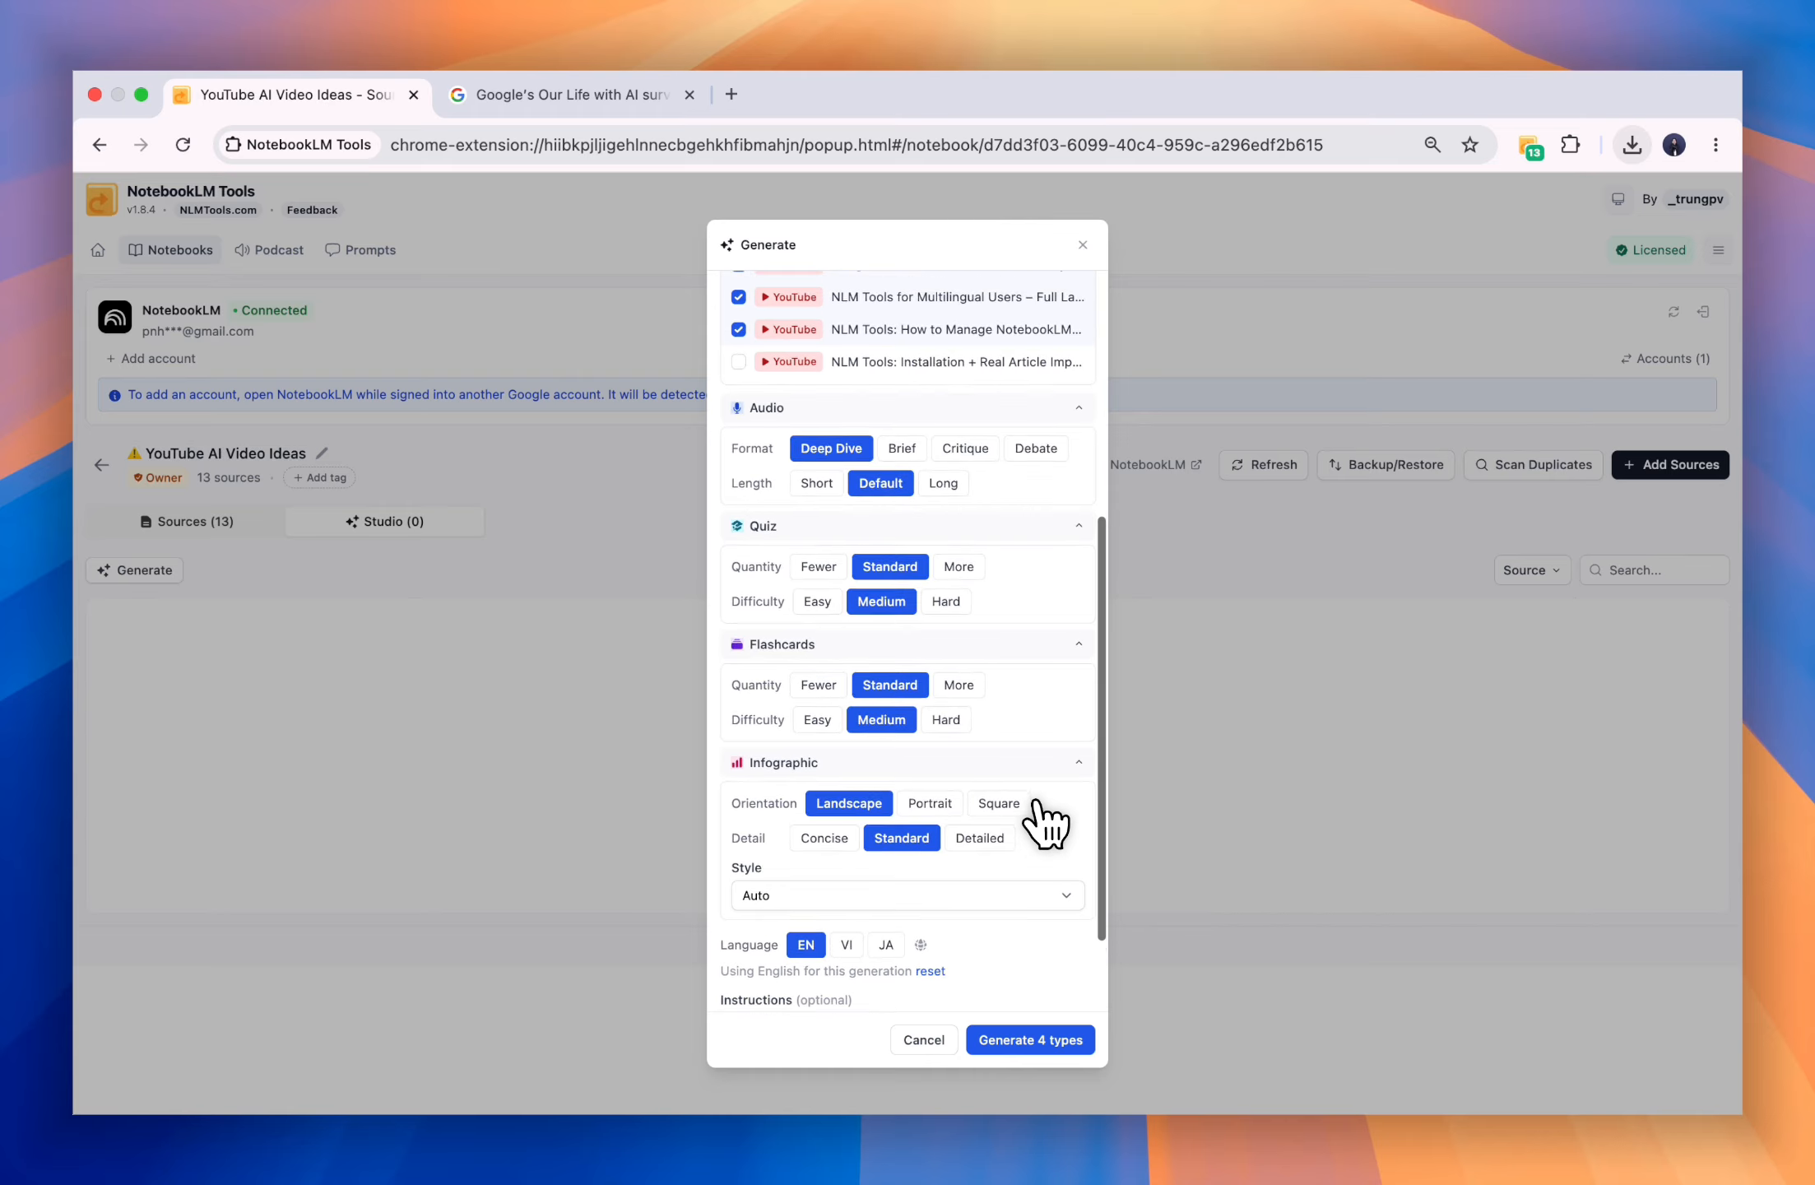
- Set the length of the audio in the batch to Short
scroll(1045, 825, up, 3)
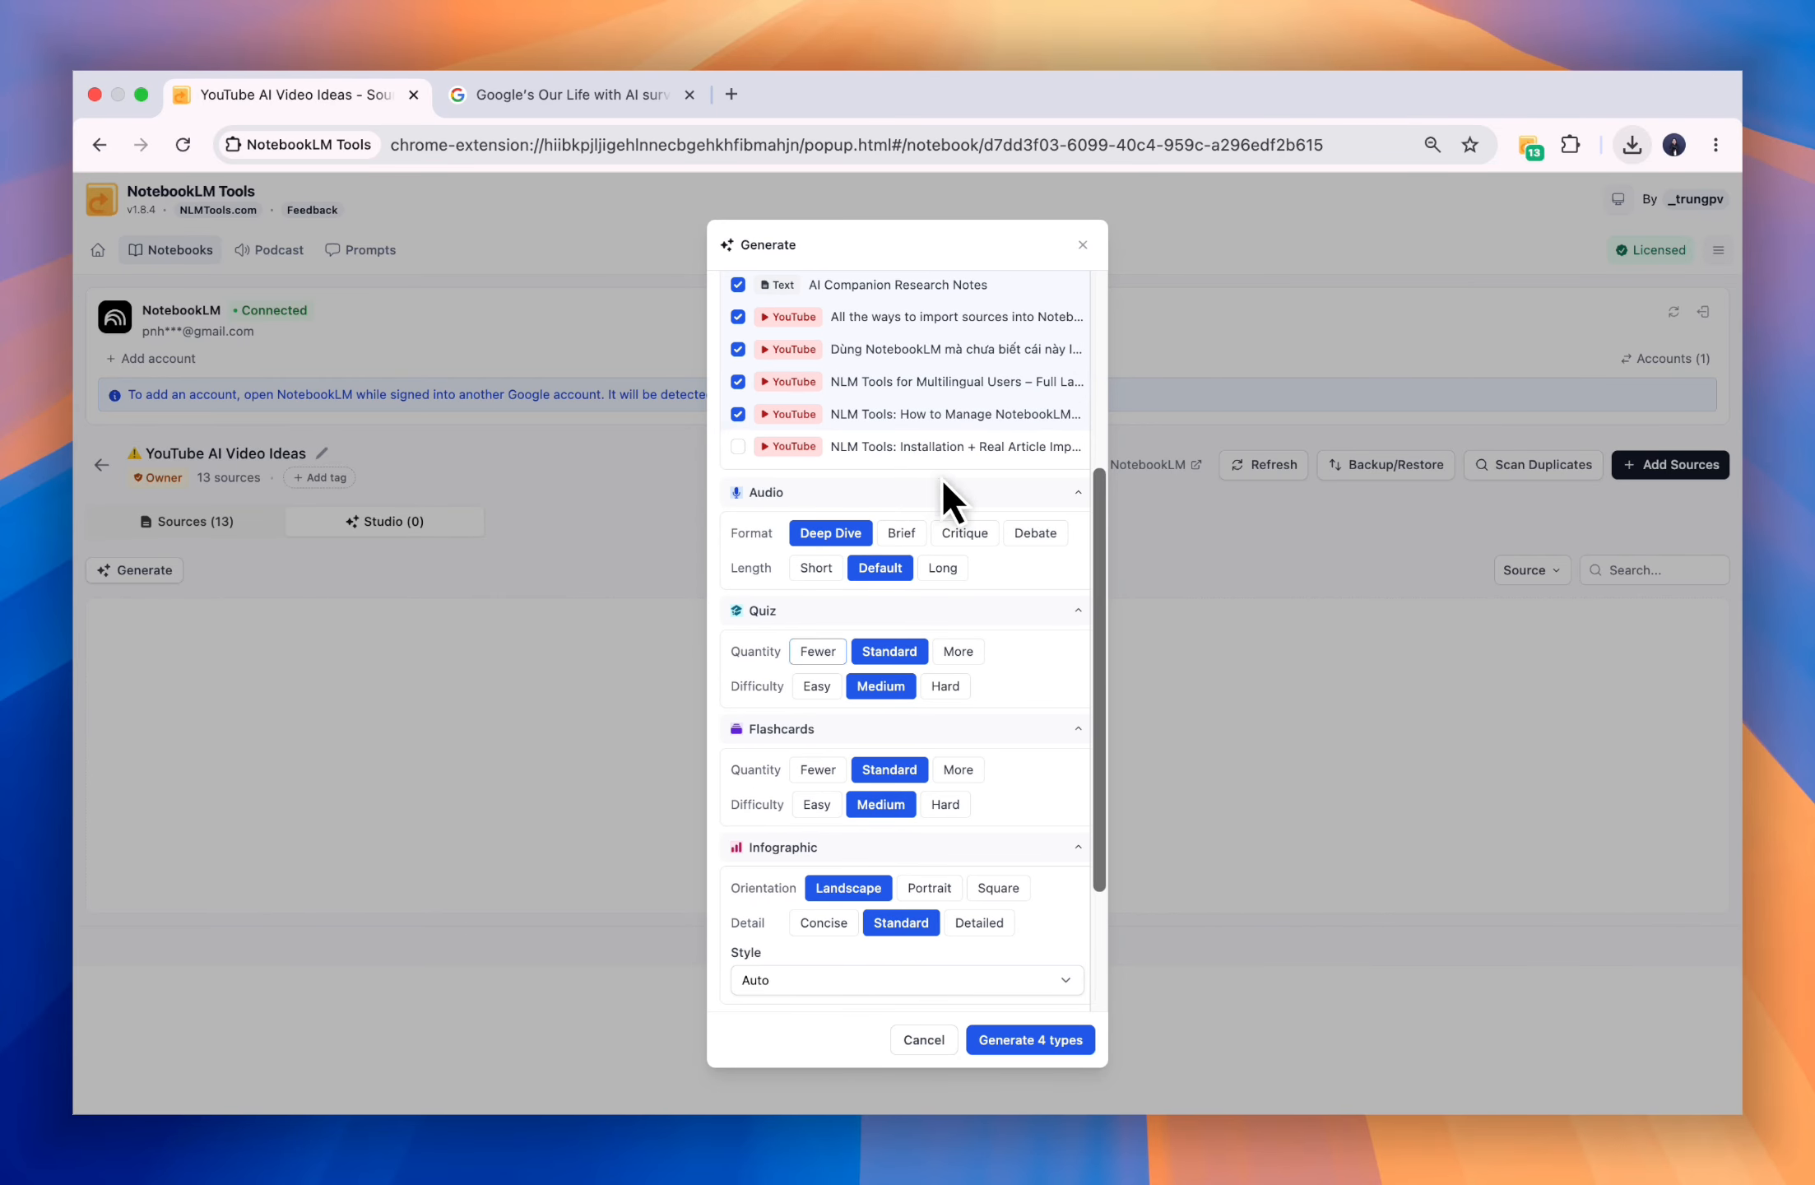
scroll(957, 696, down, 1)
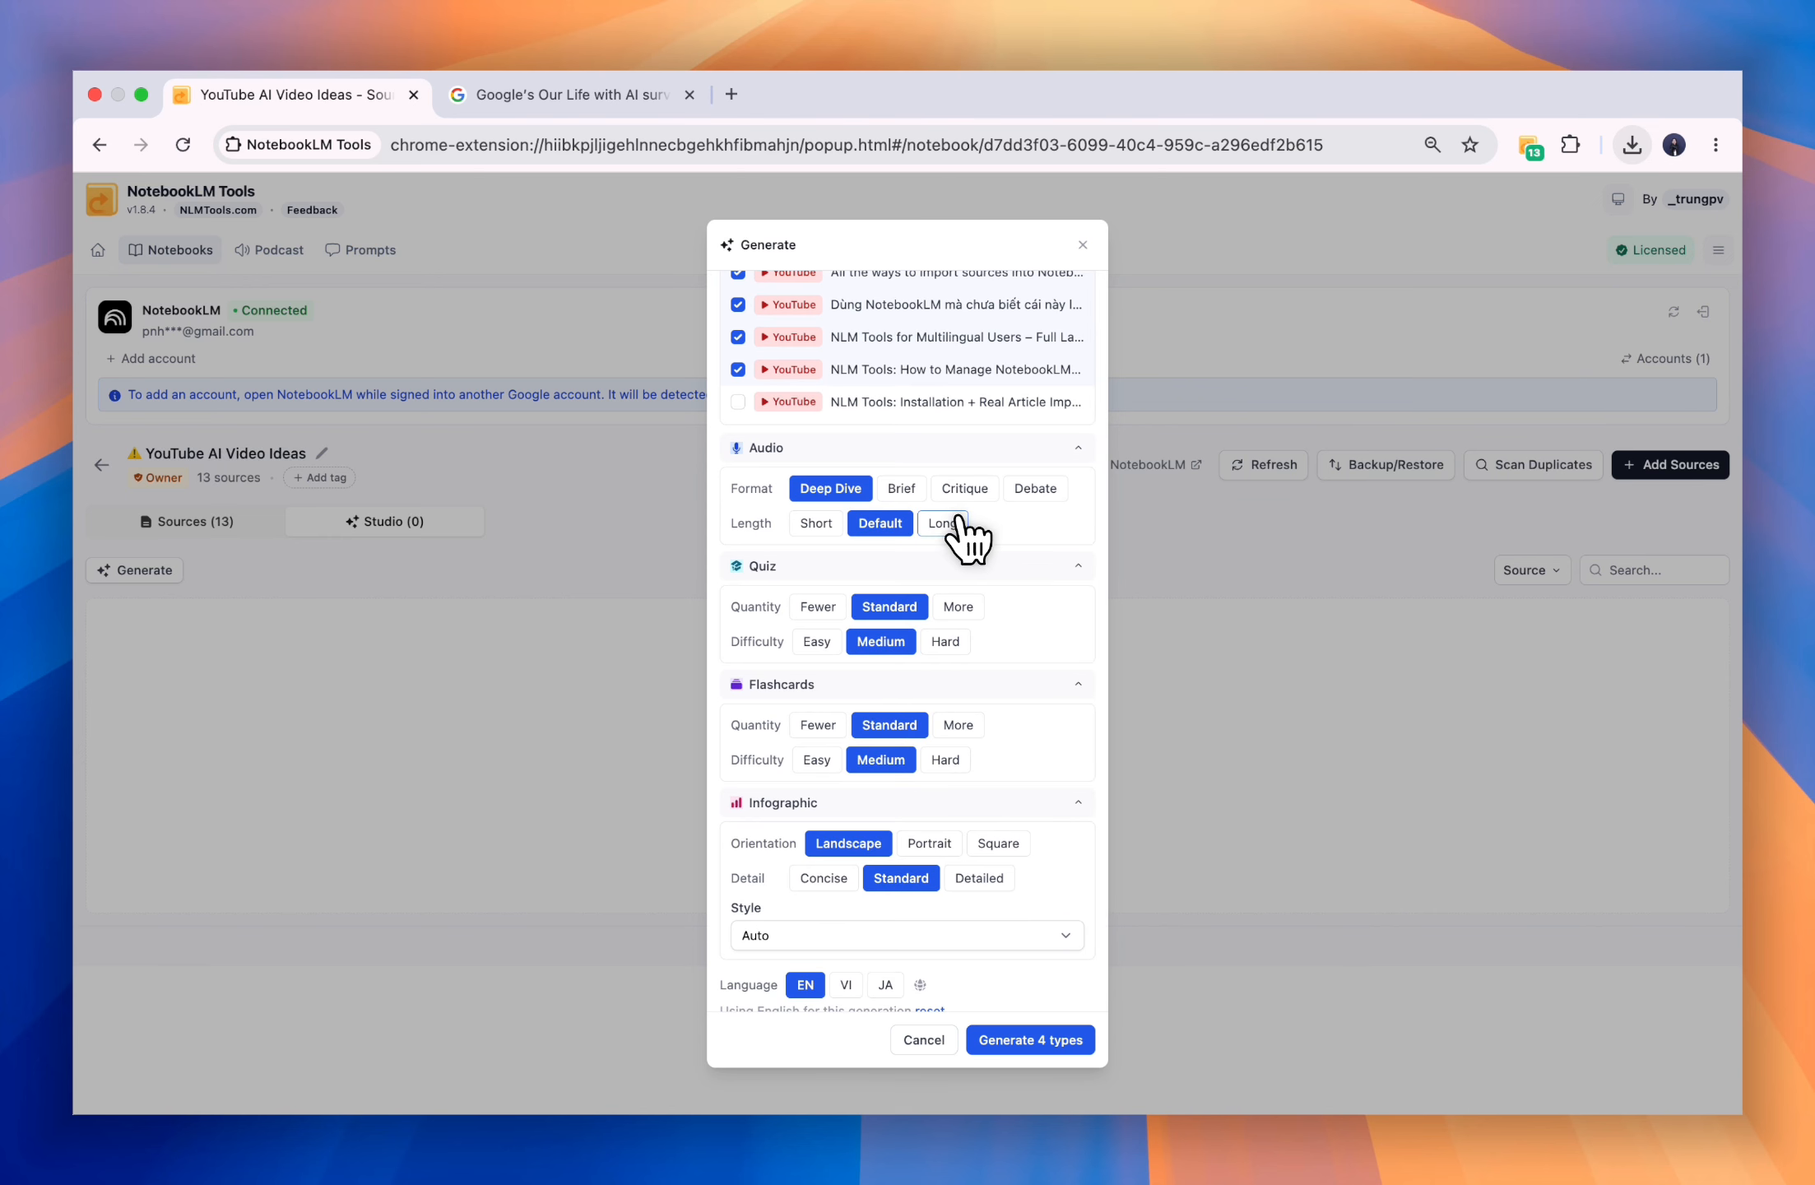
click(822, 521)
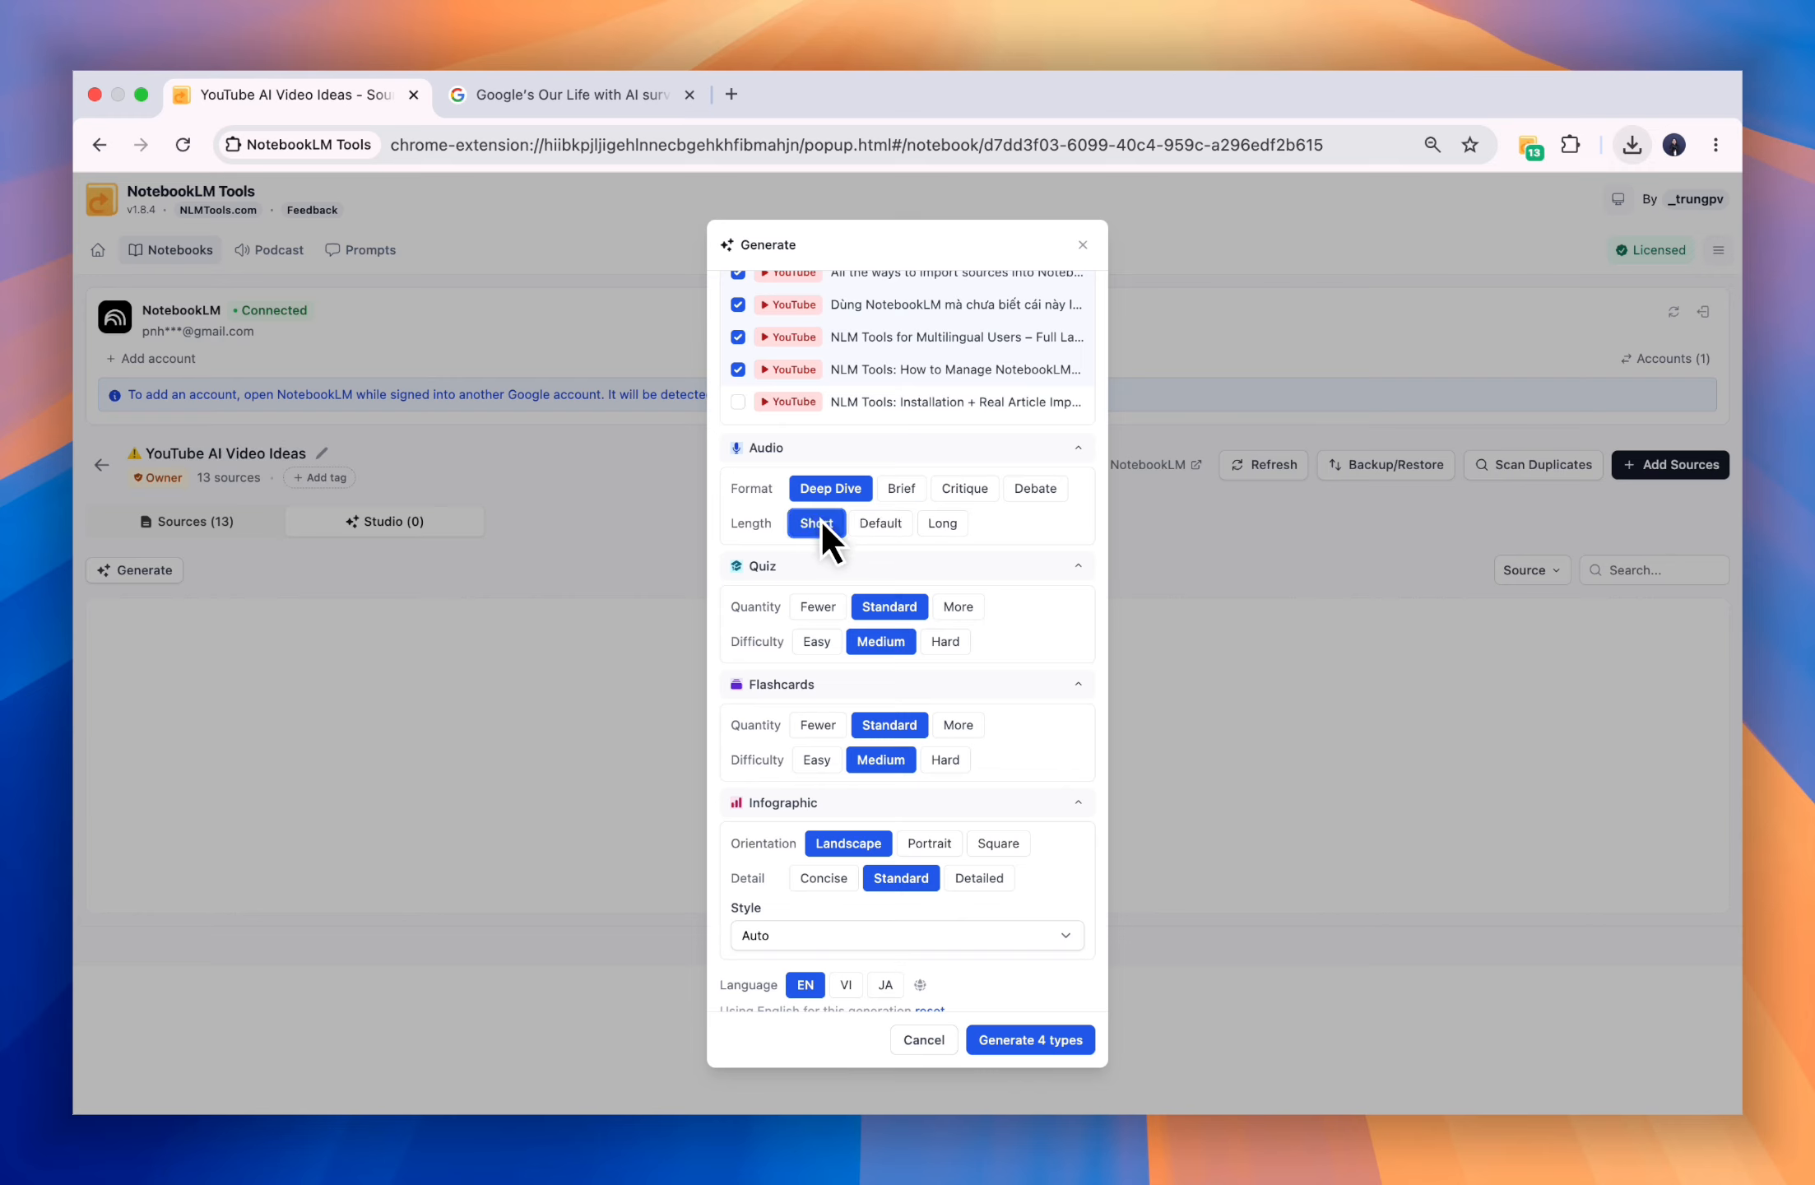
- Set the batch's quiz to More quantity and Hard difficulty, and its flashcards to Fewer quantity and Hard difficulty
click(967, 609)
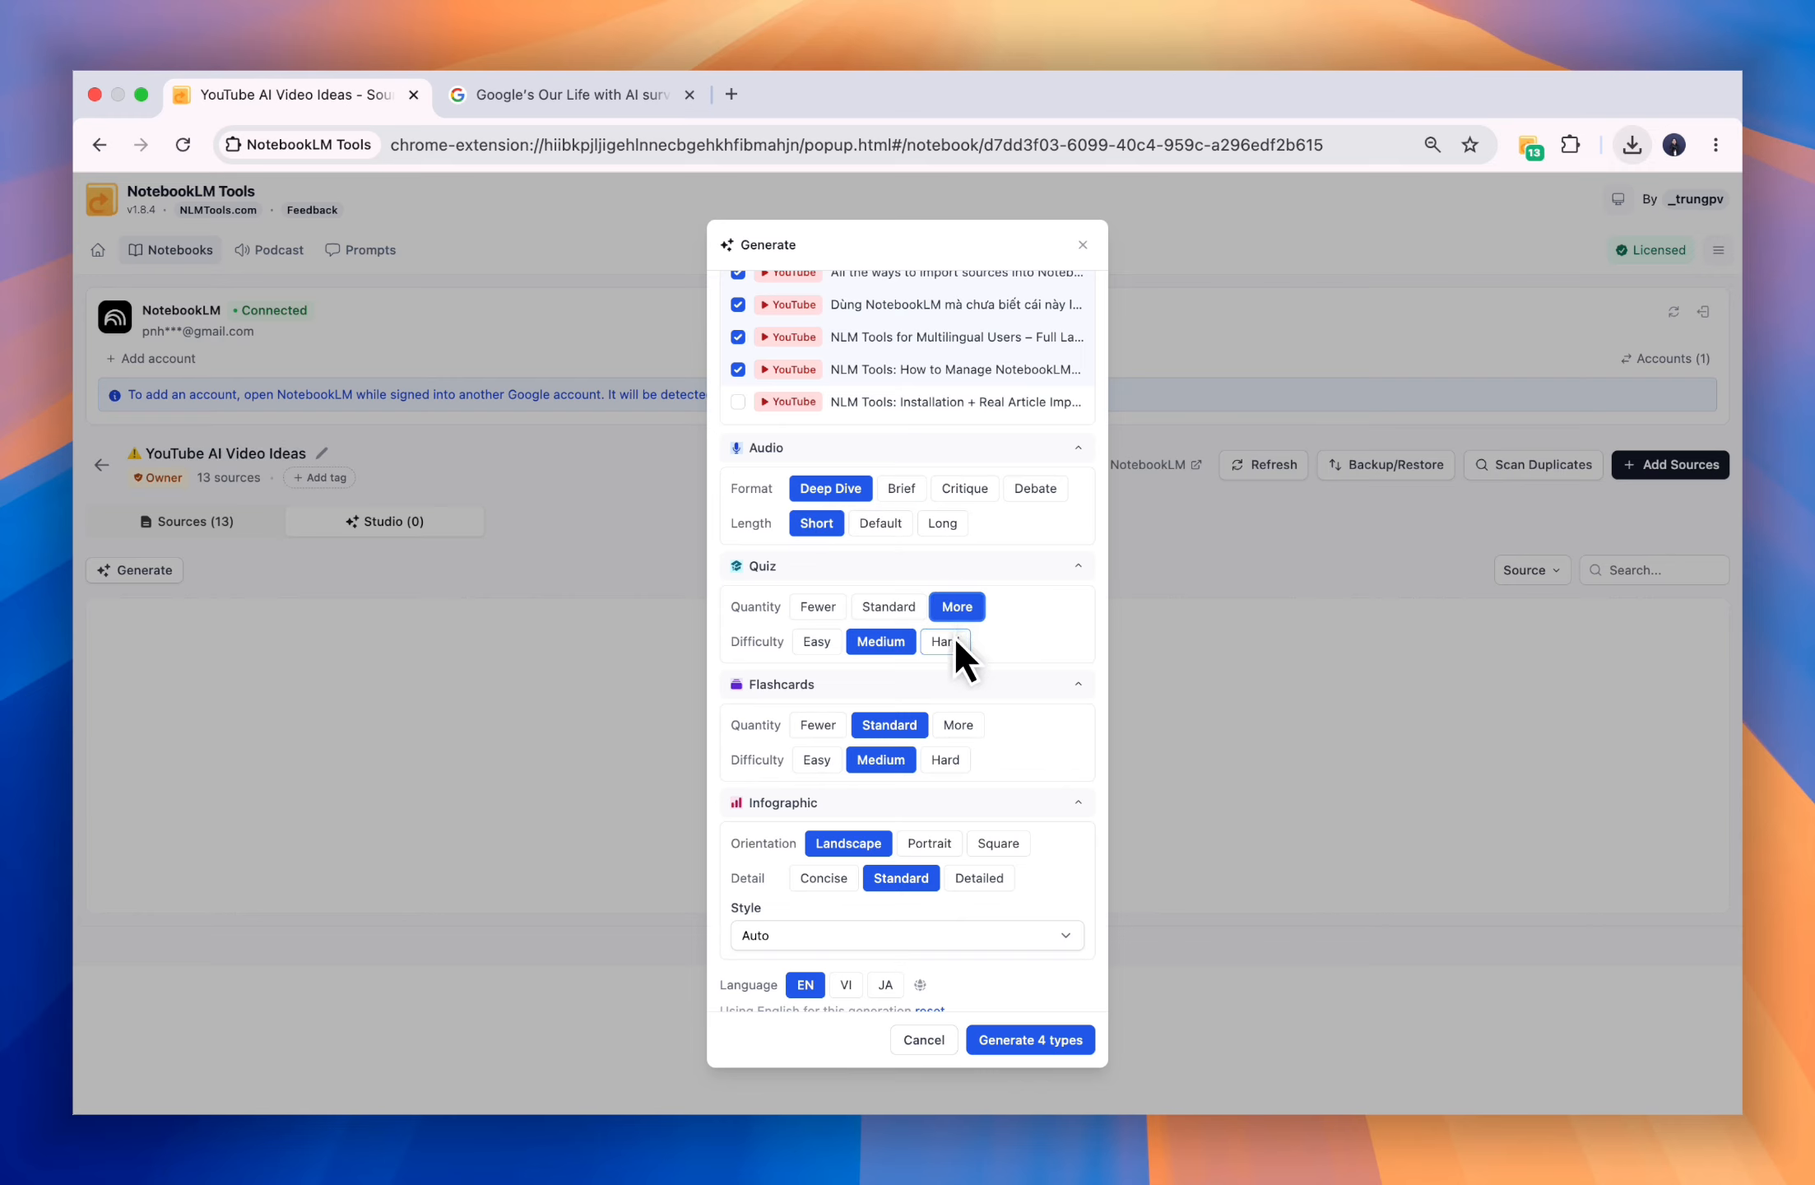
click(955, 641)
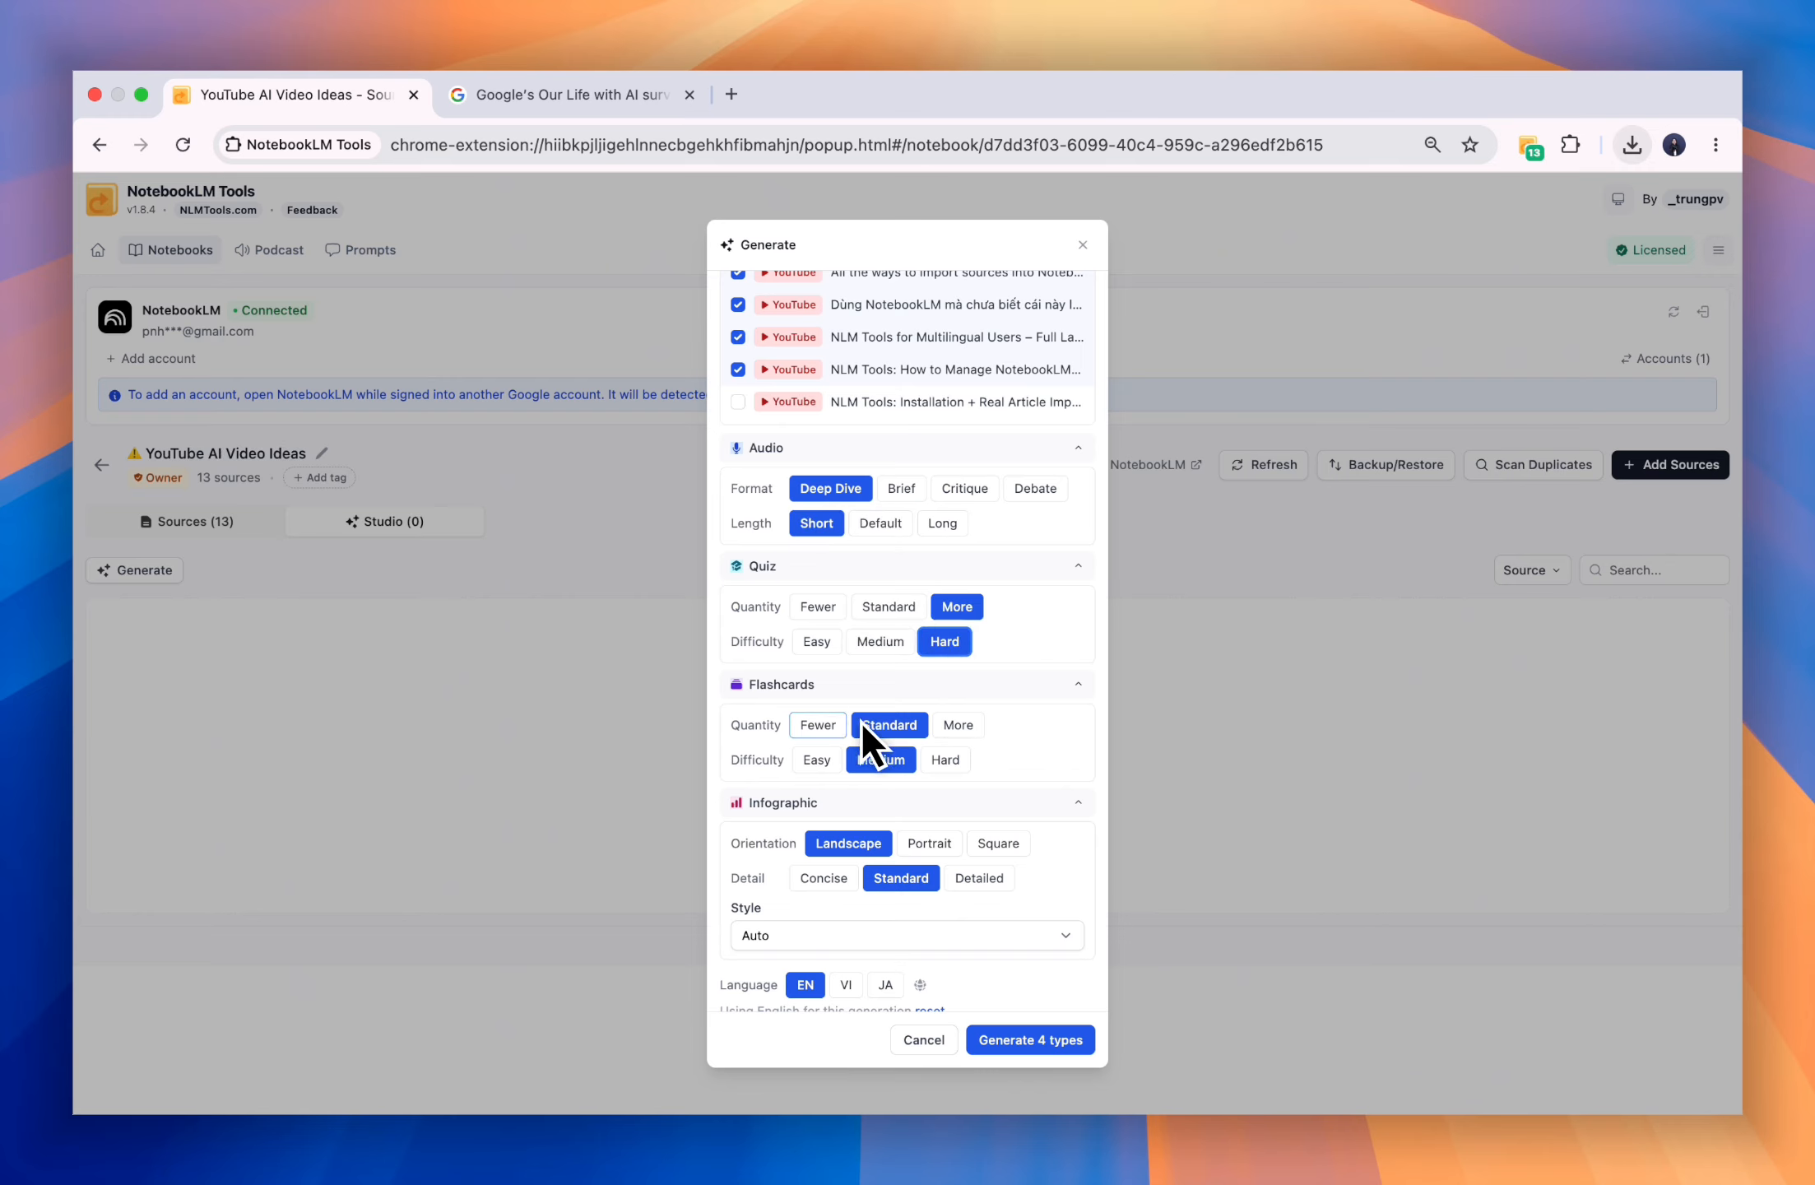
click(825, 720)
click(941, 758)
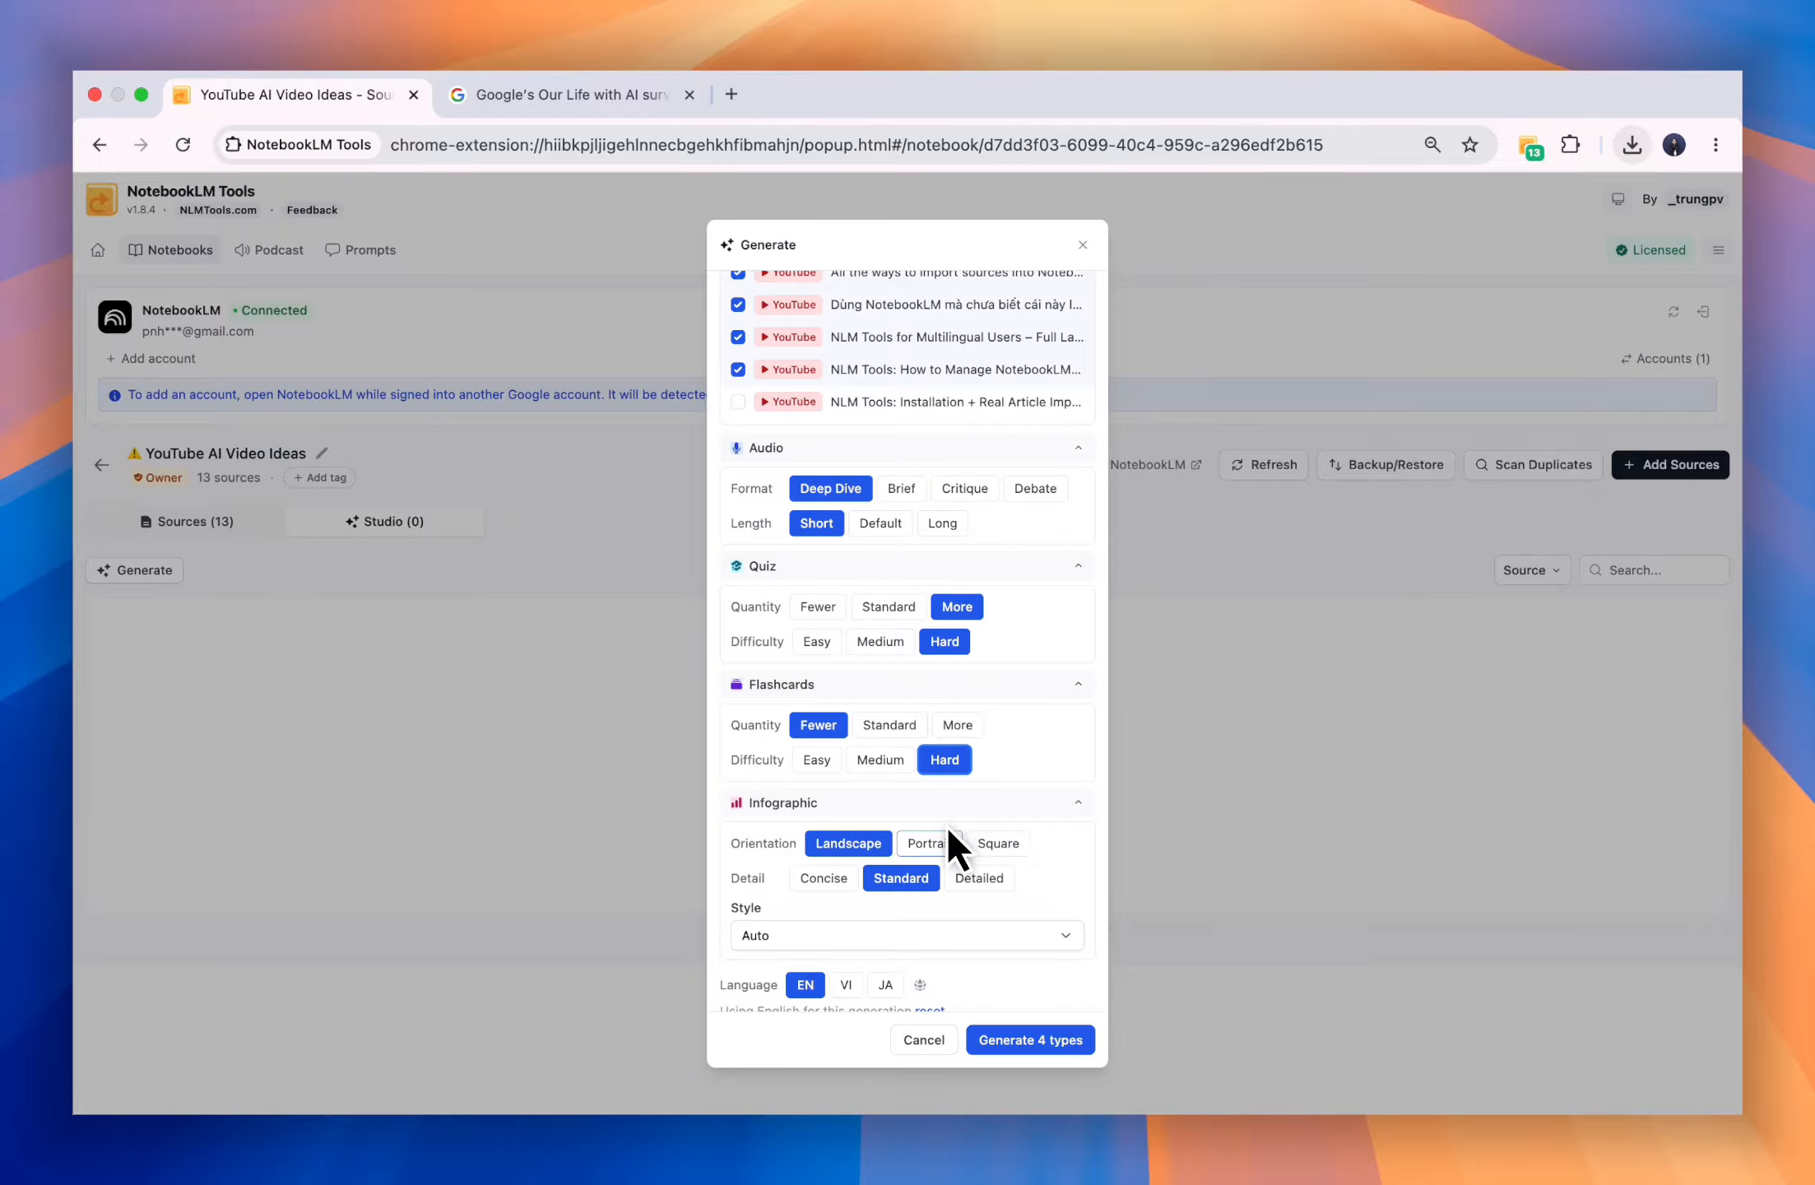
- Set the infographic in the batch to Portrait orientation and the Scientific style
click(929, 845)
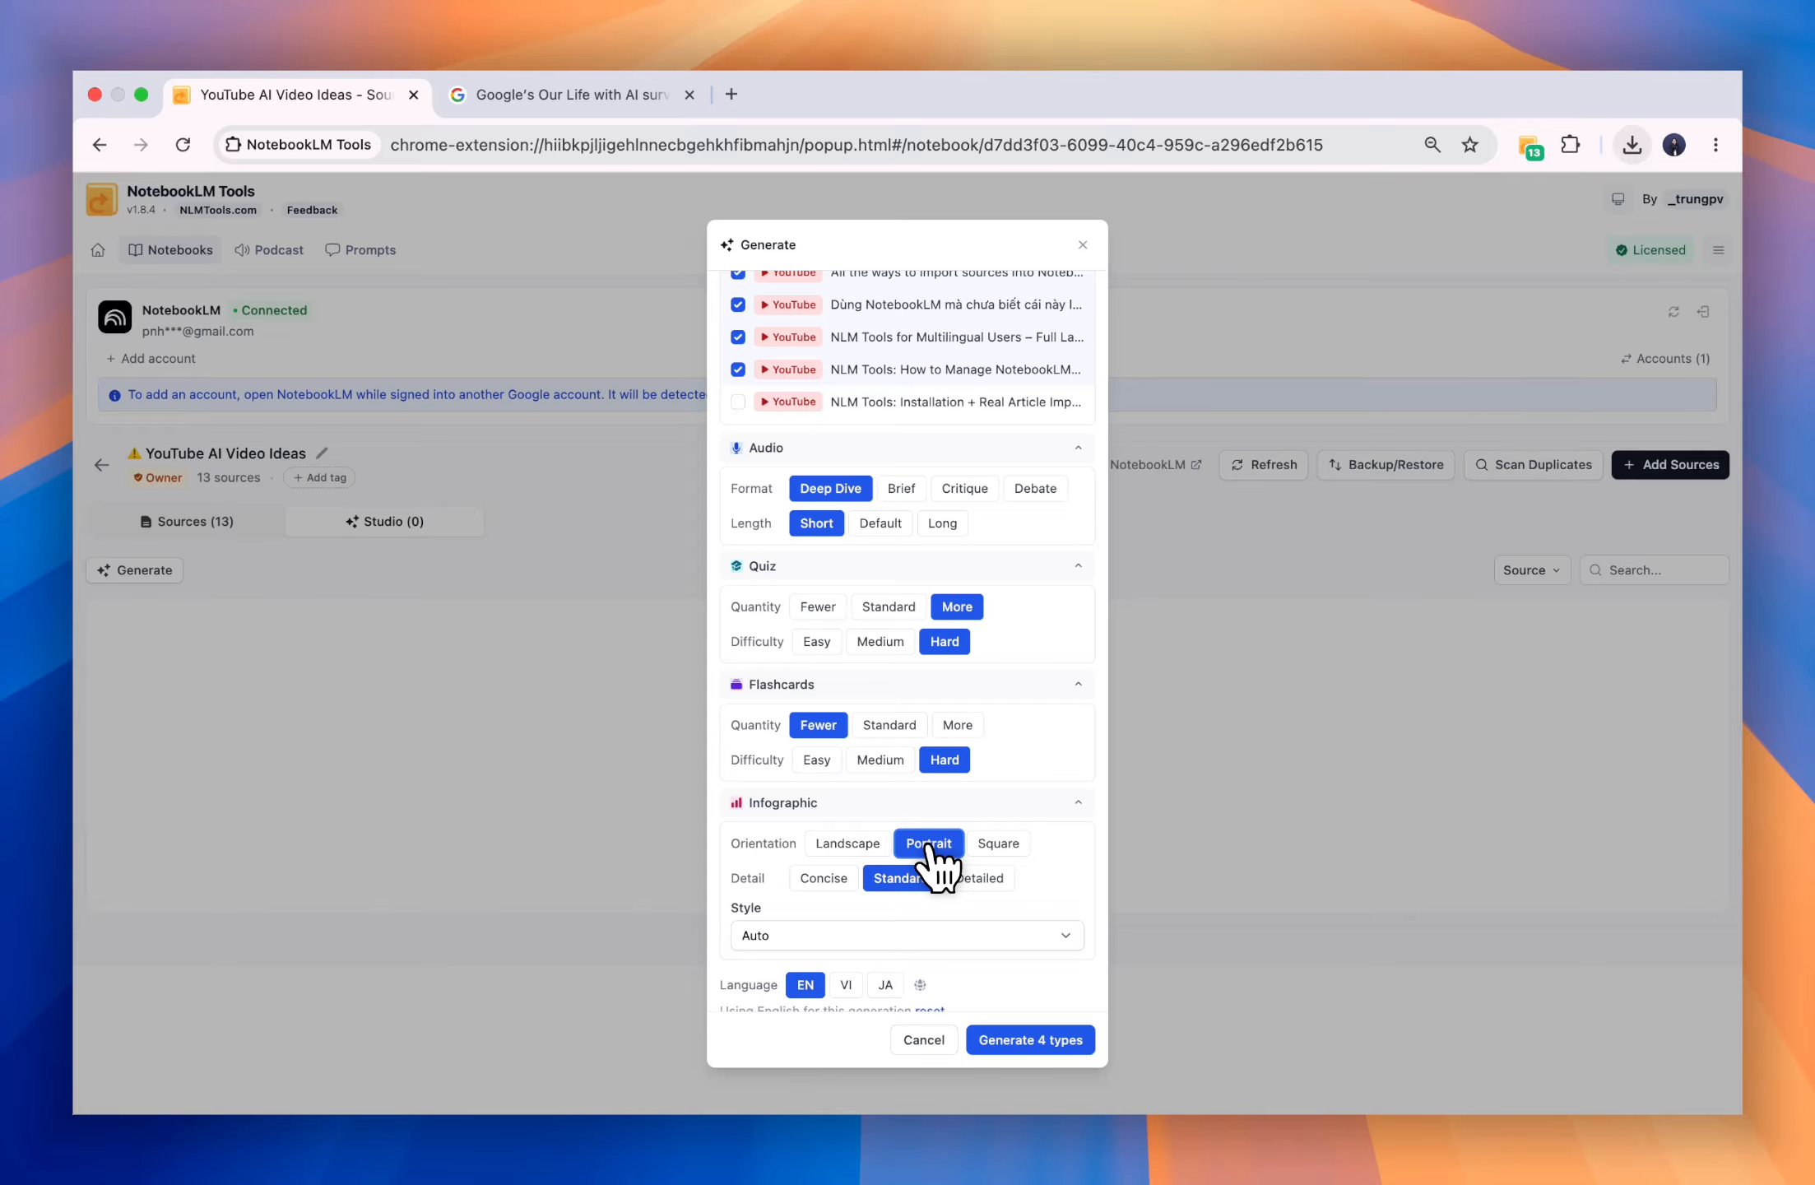
scroll(928, 847, down, 3)
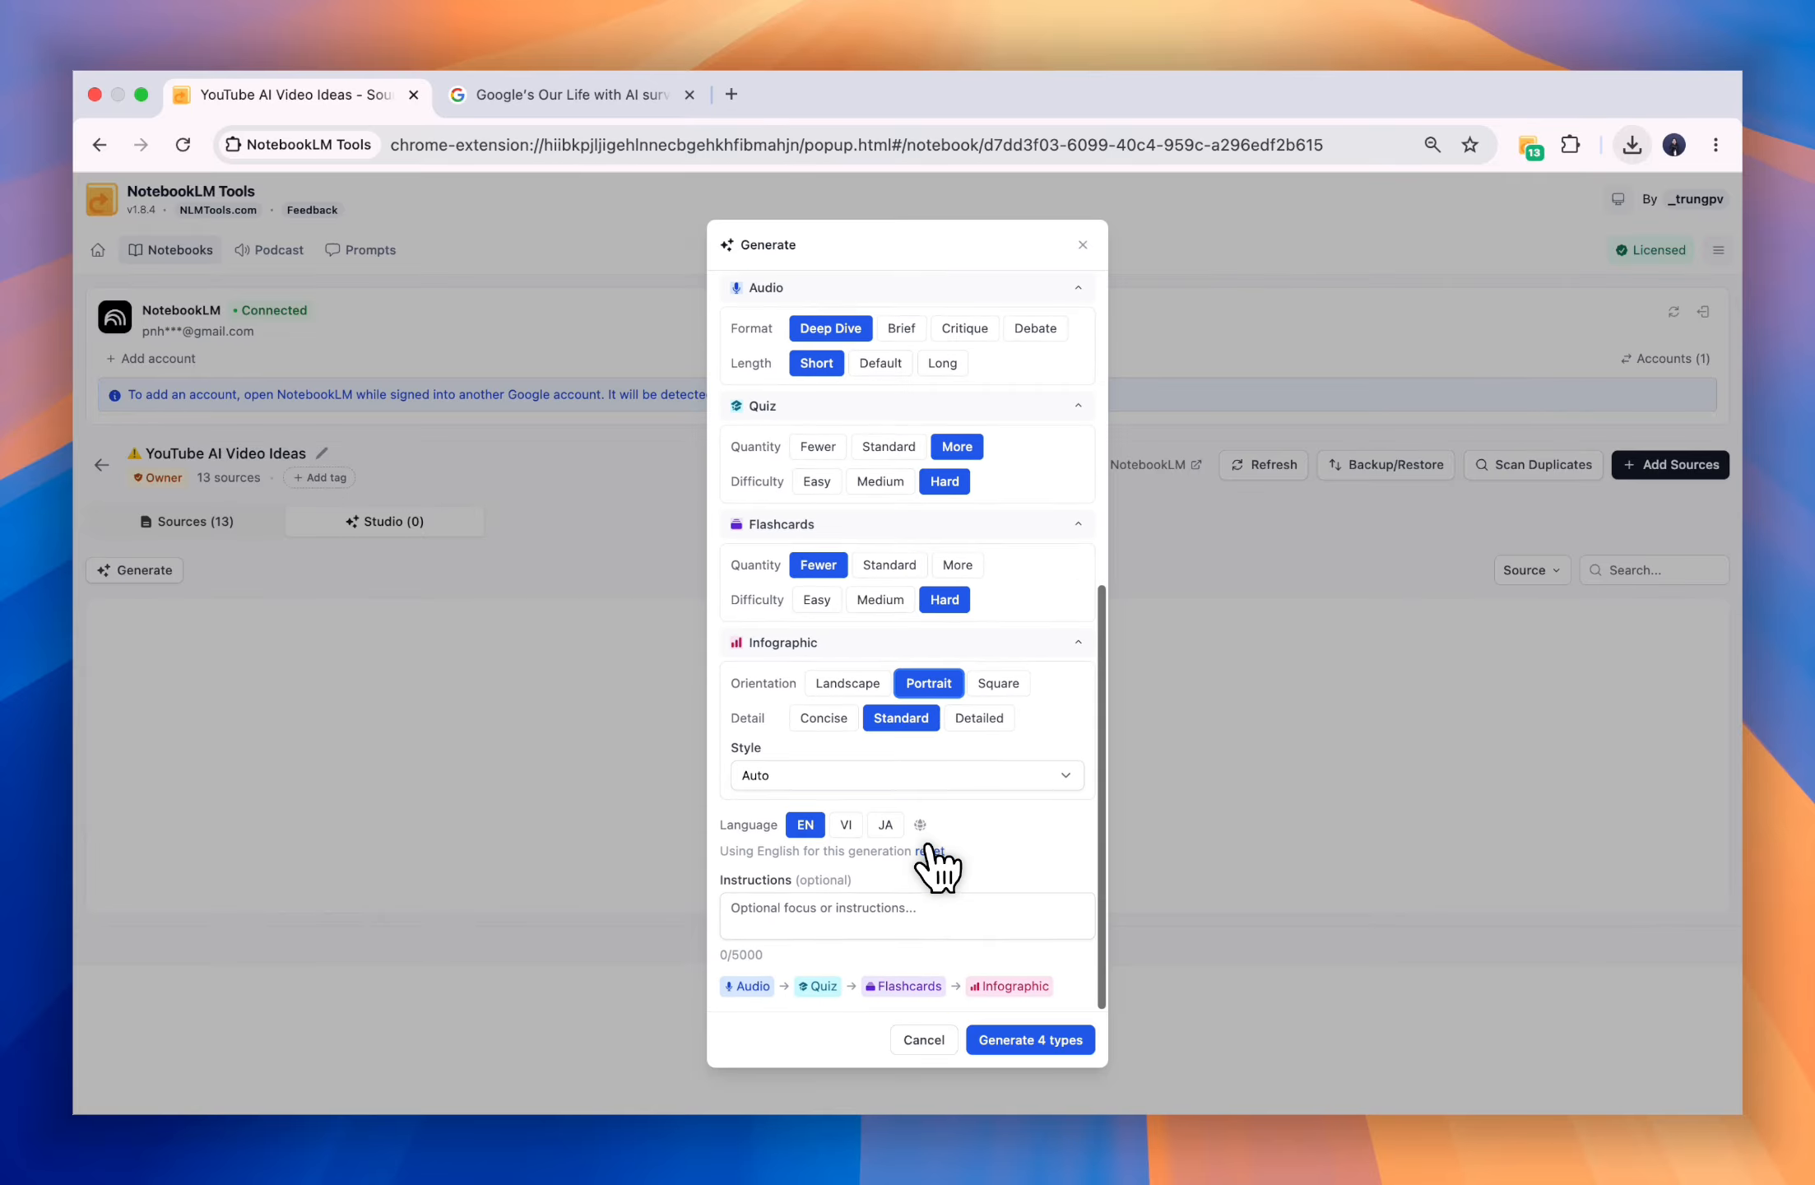
click(1007, 779)
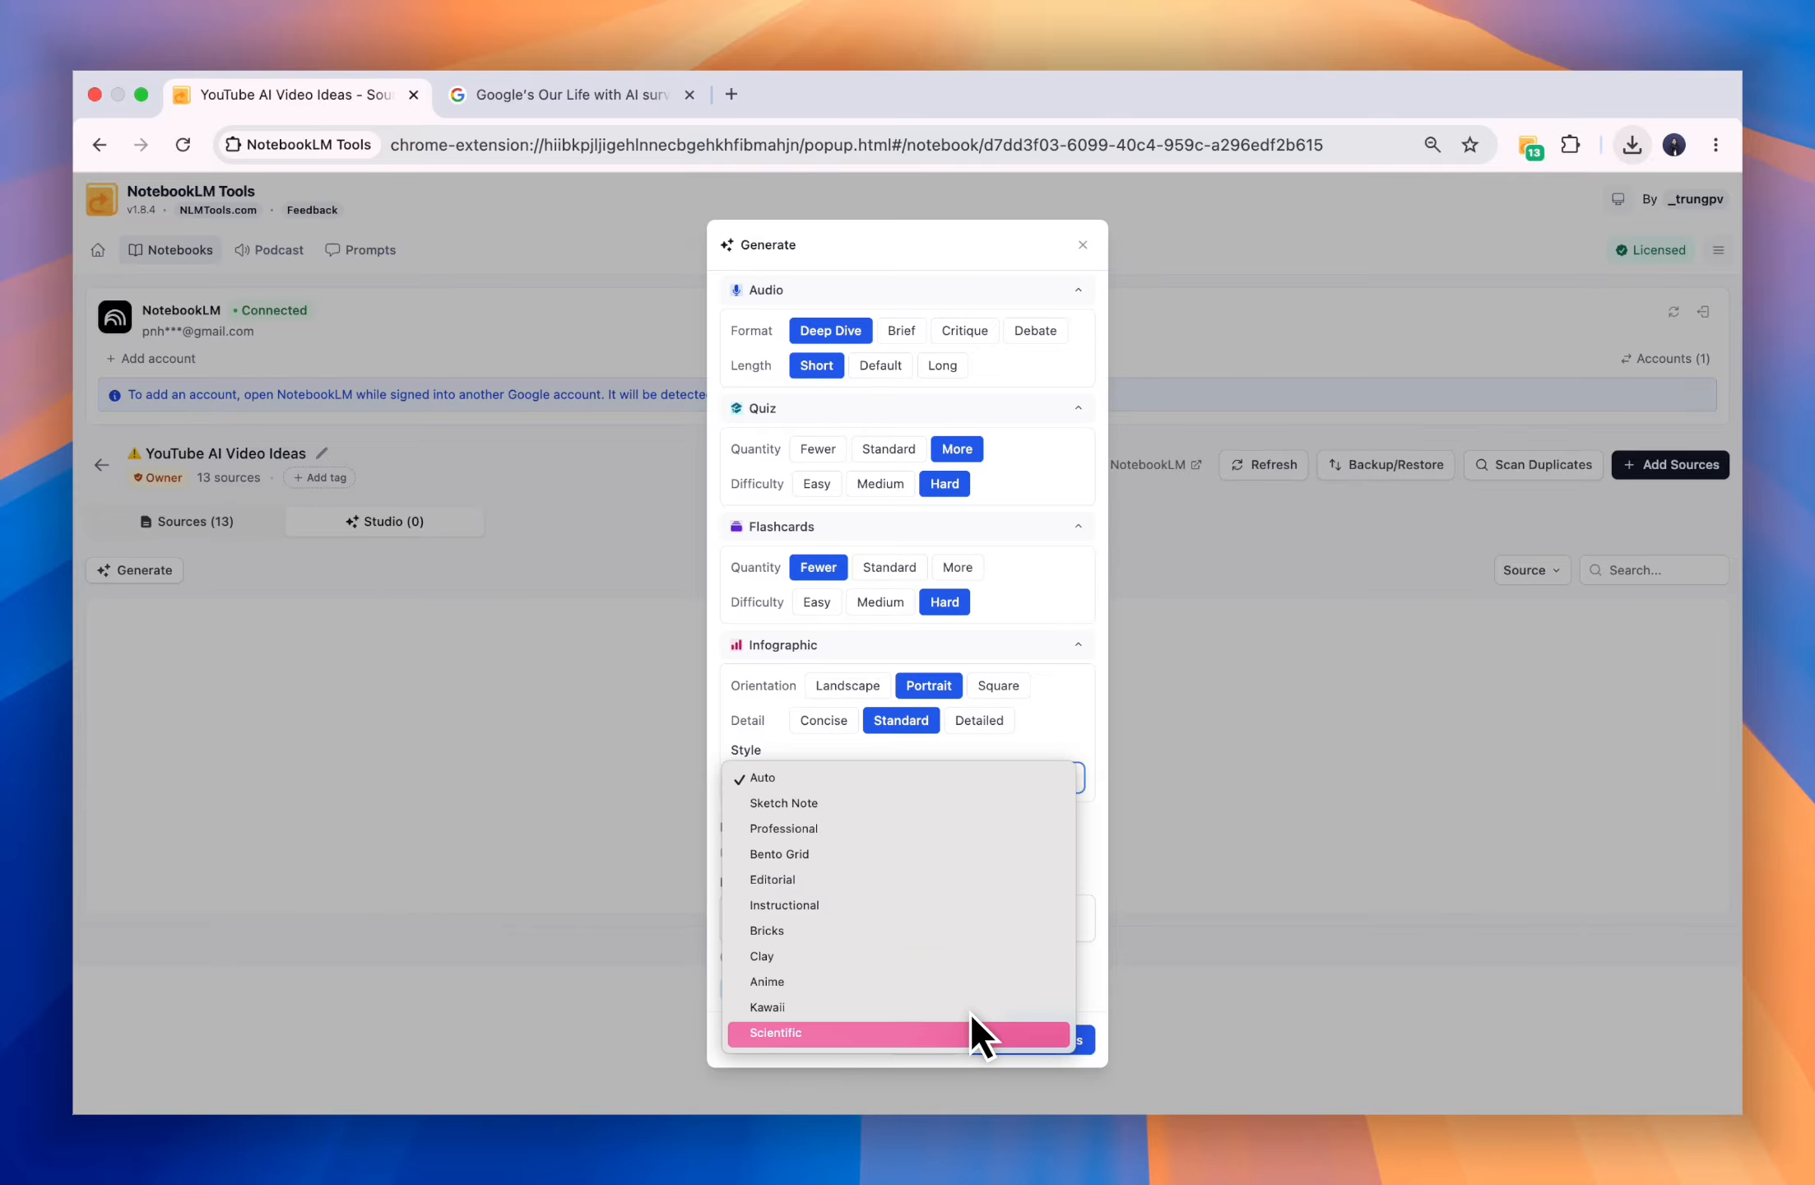
click(970, 1009)
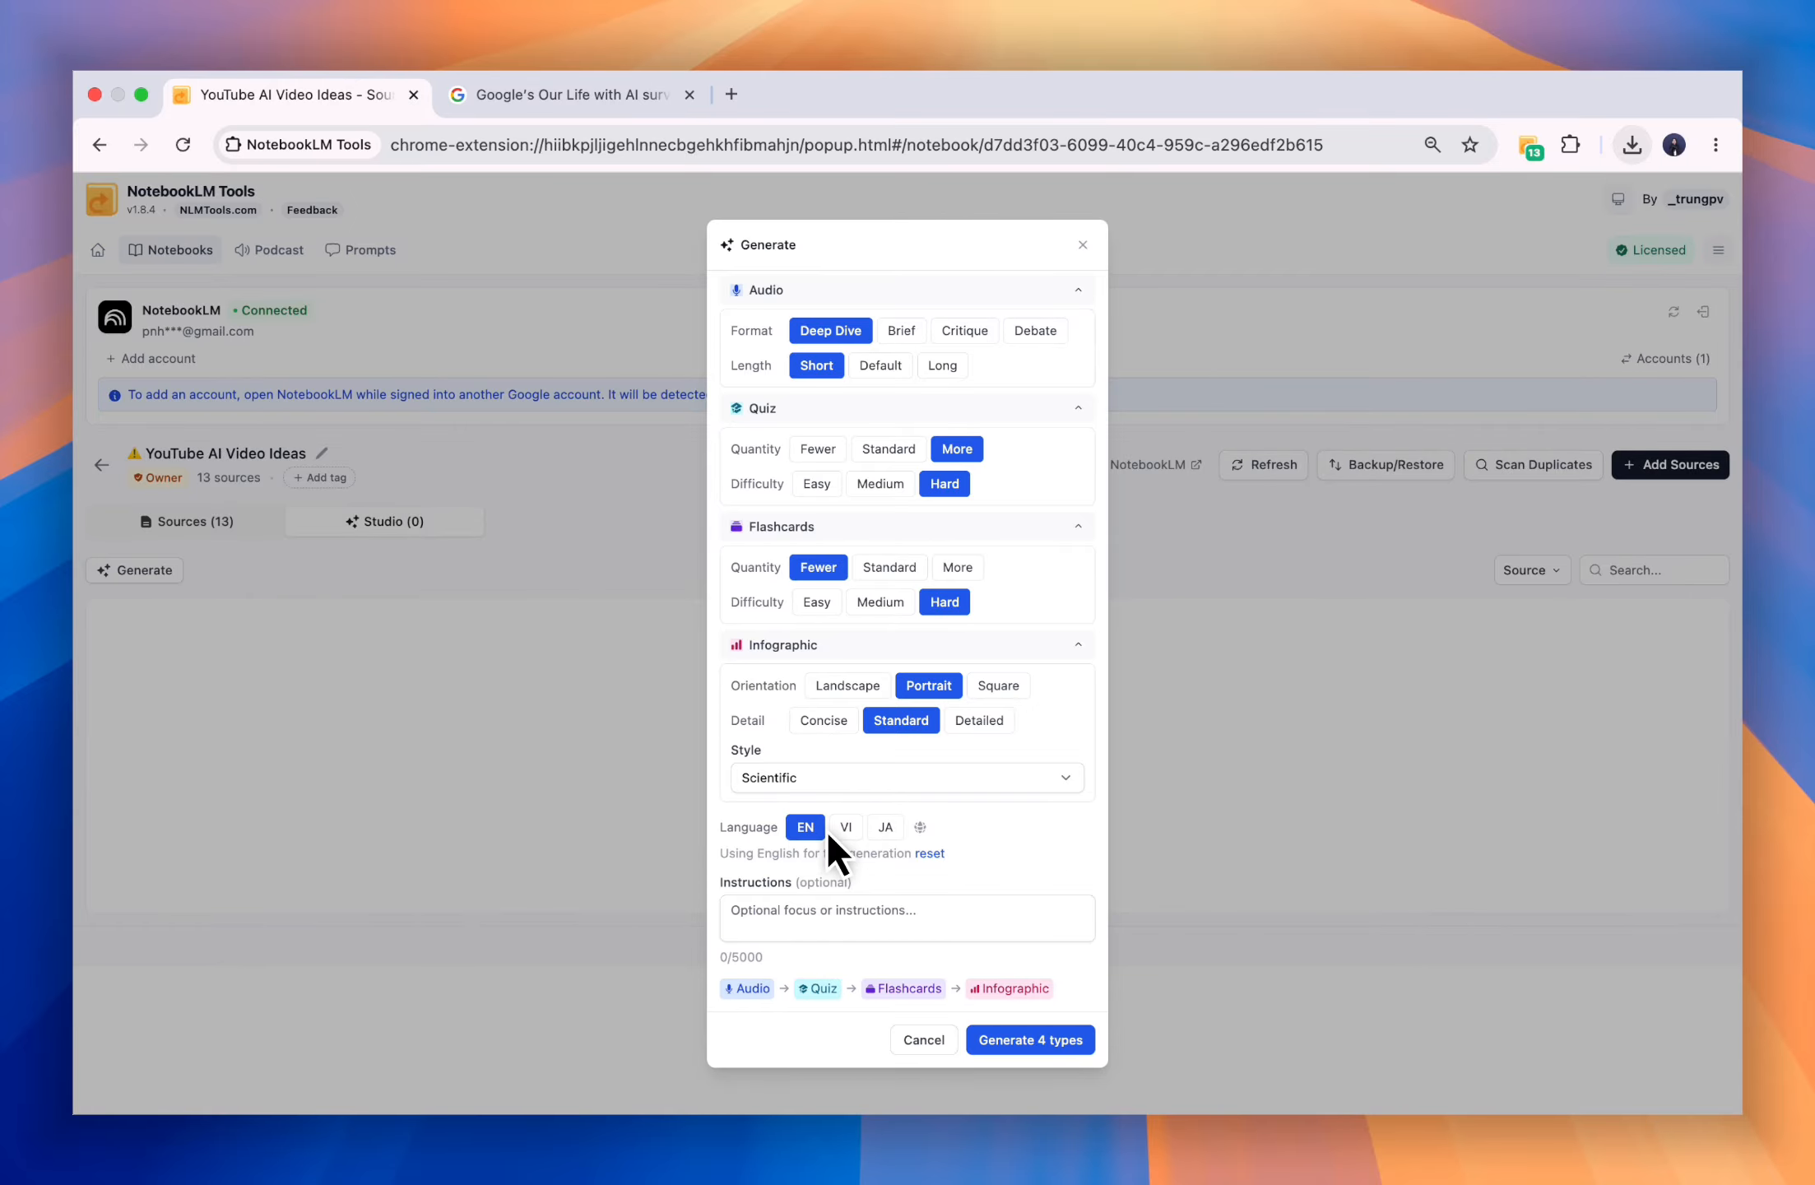
- Try the JA and VI language options for the batch and return to EN
click(890, 826)
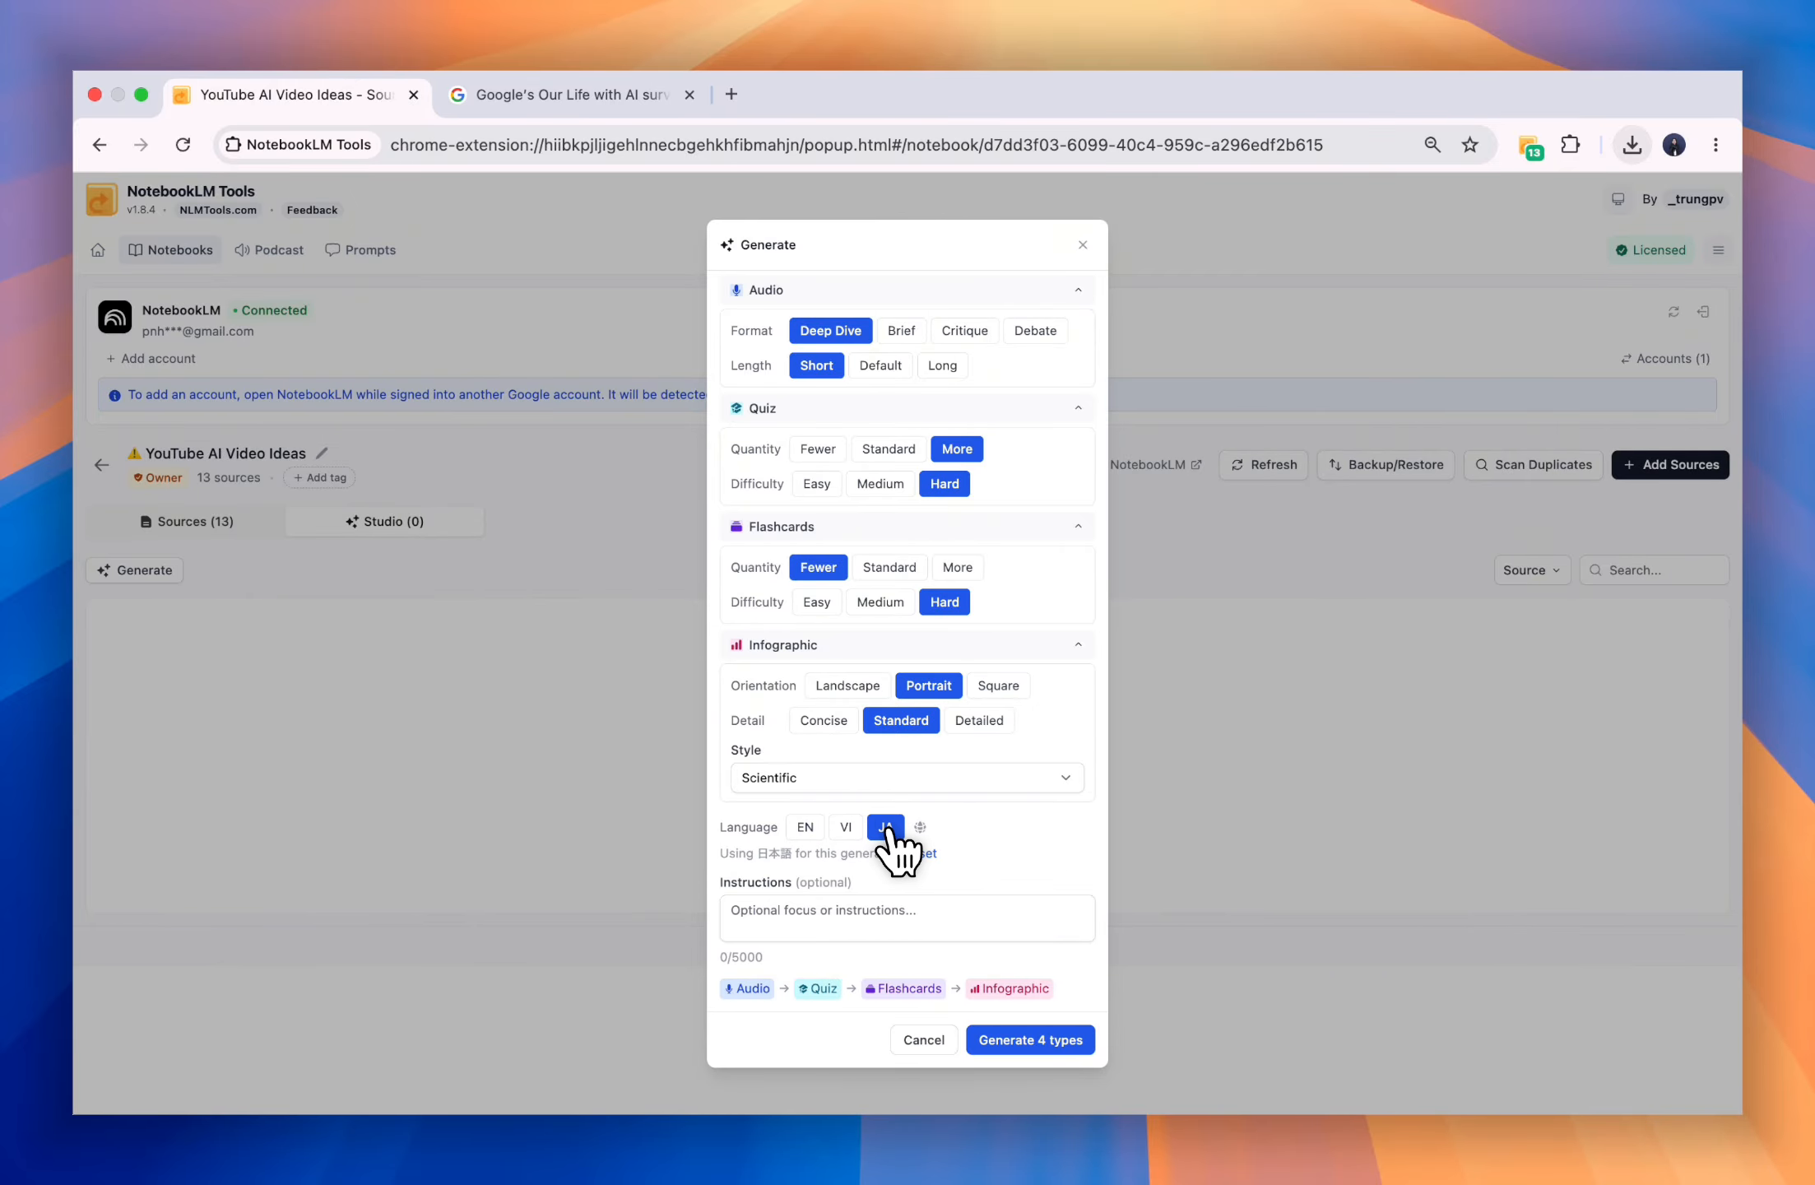
click(847, 827)
click(815, 826)
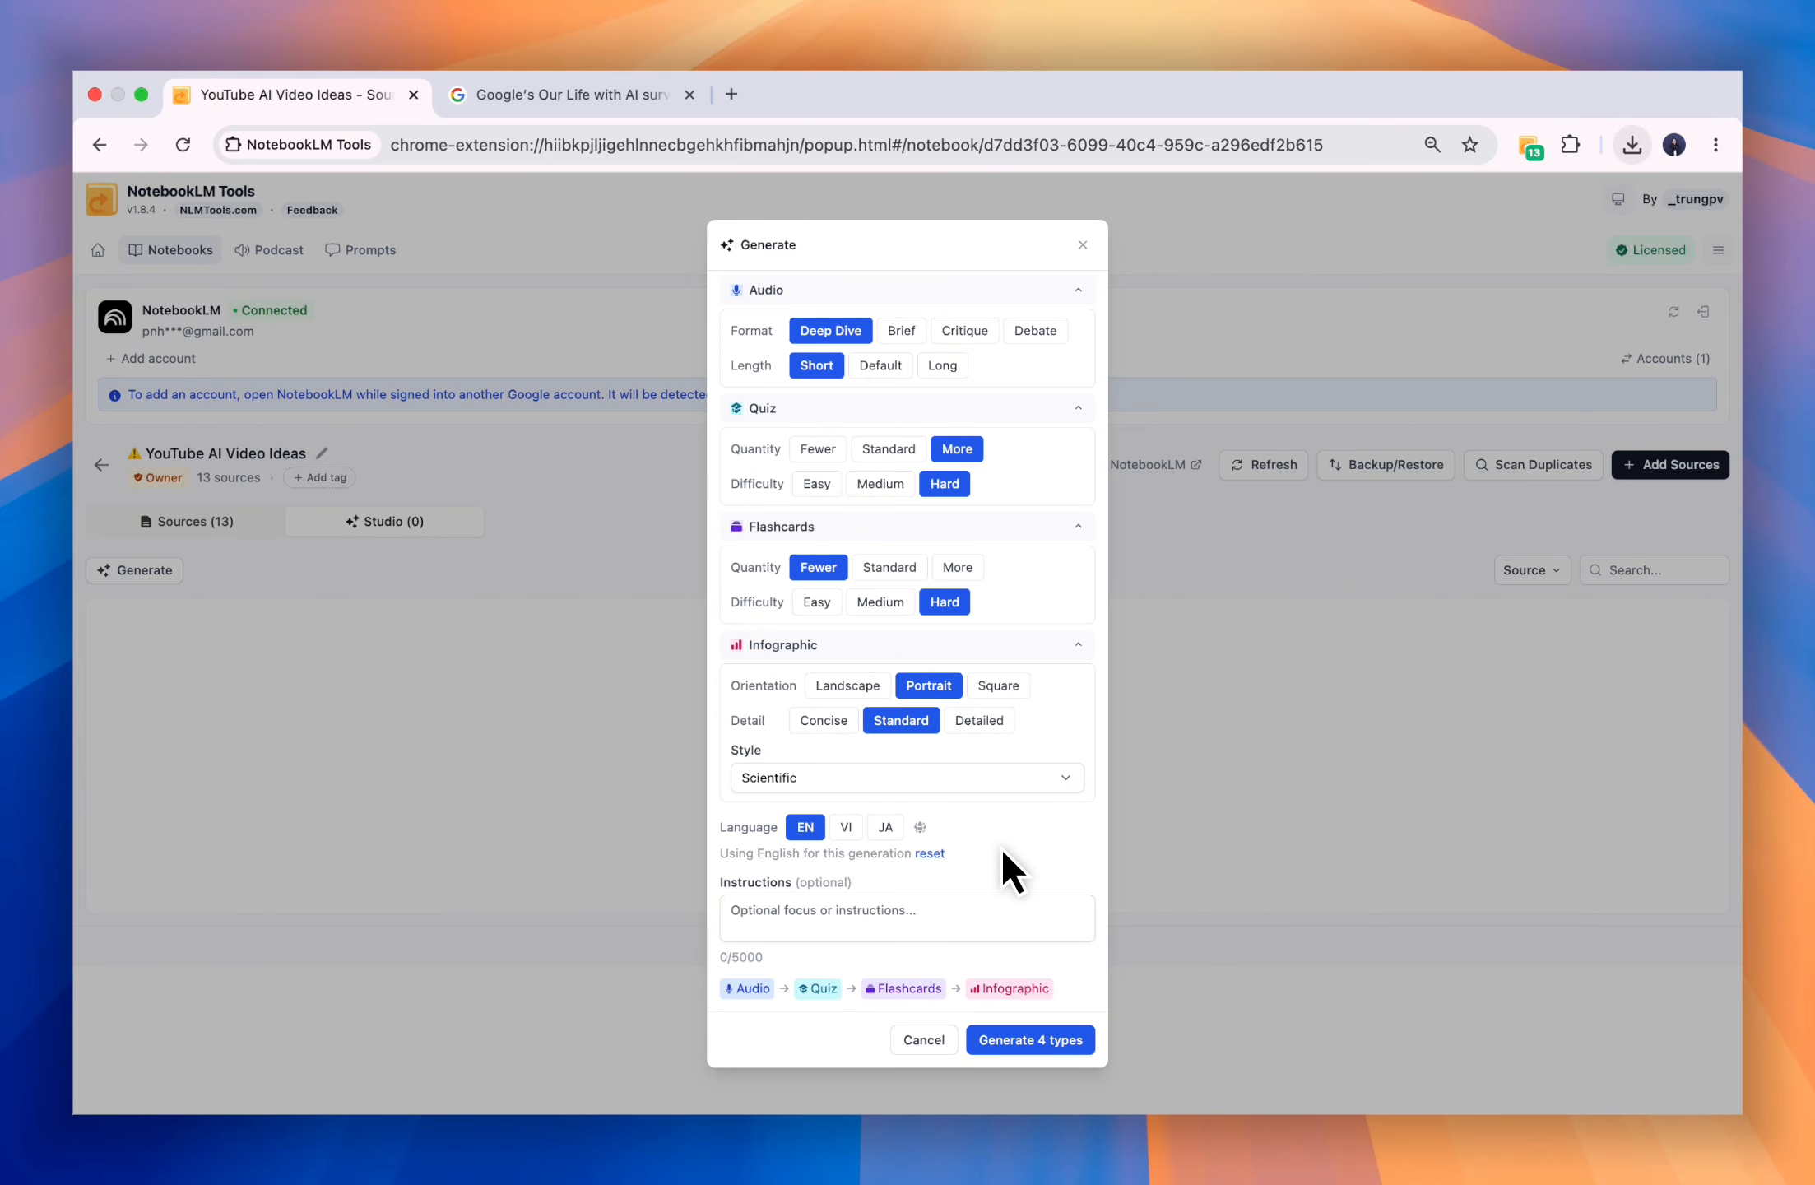
- Enter the instructions "Focus con Youtube Content planning ing practice tutorial ideas" and generate the four studio types
click(952, 904)
text(F)
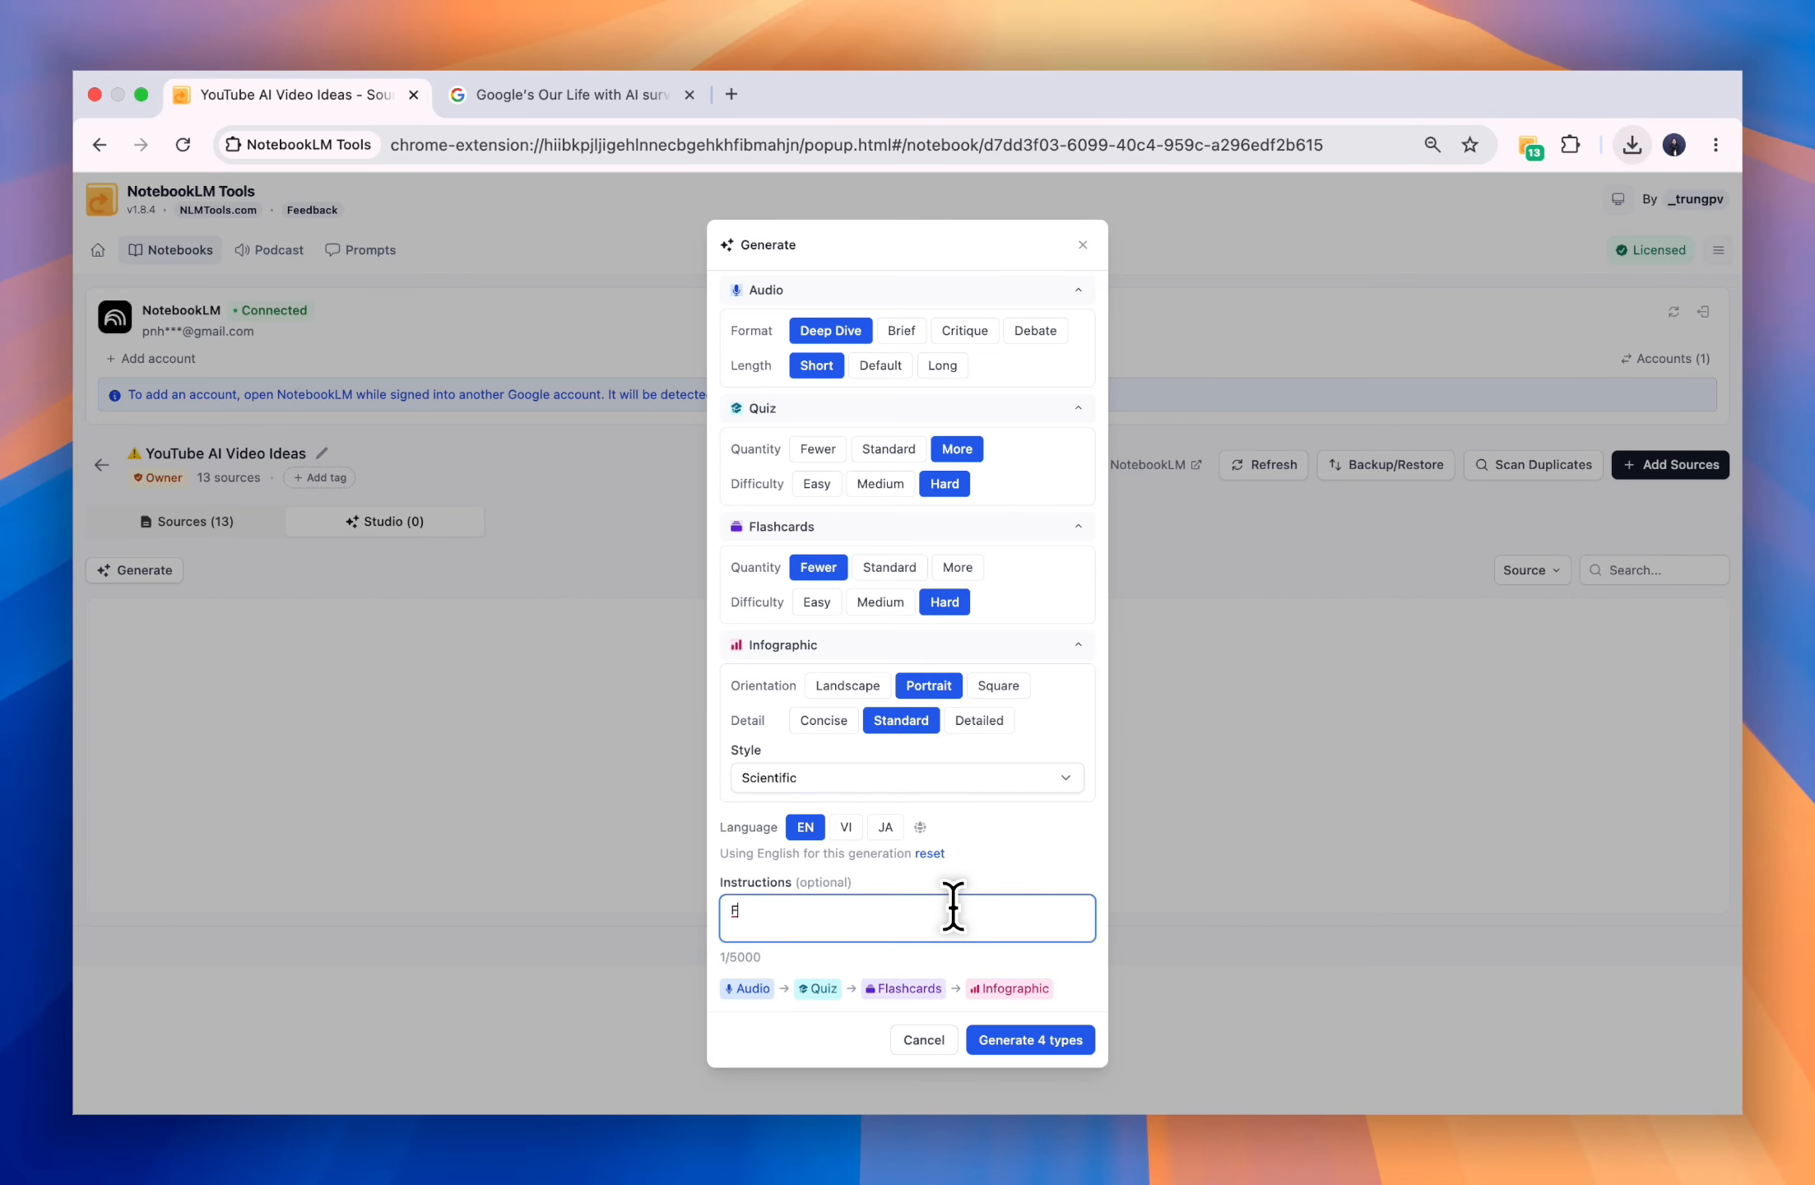
text(ocus con Youtube Content planning ing practice )
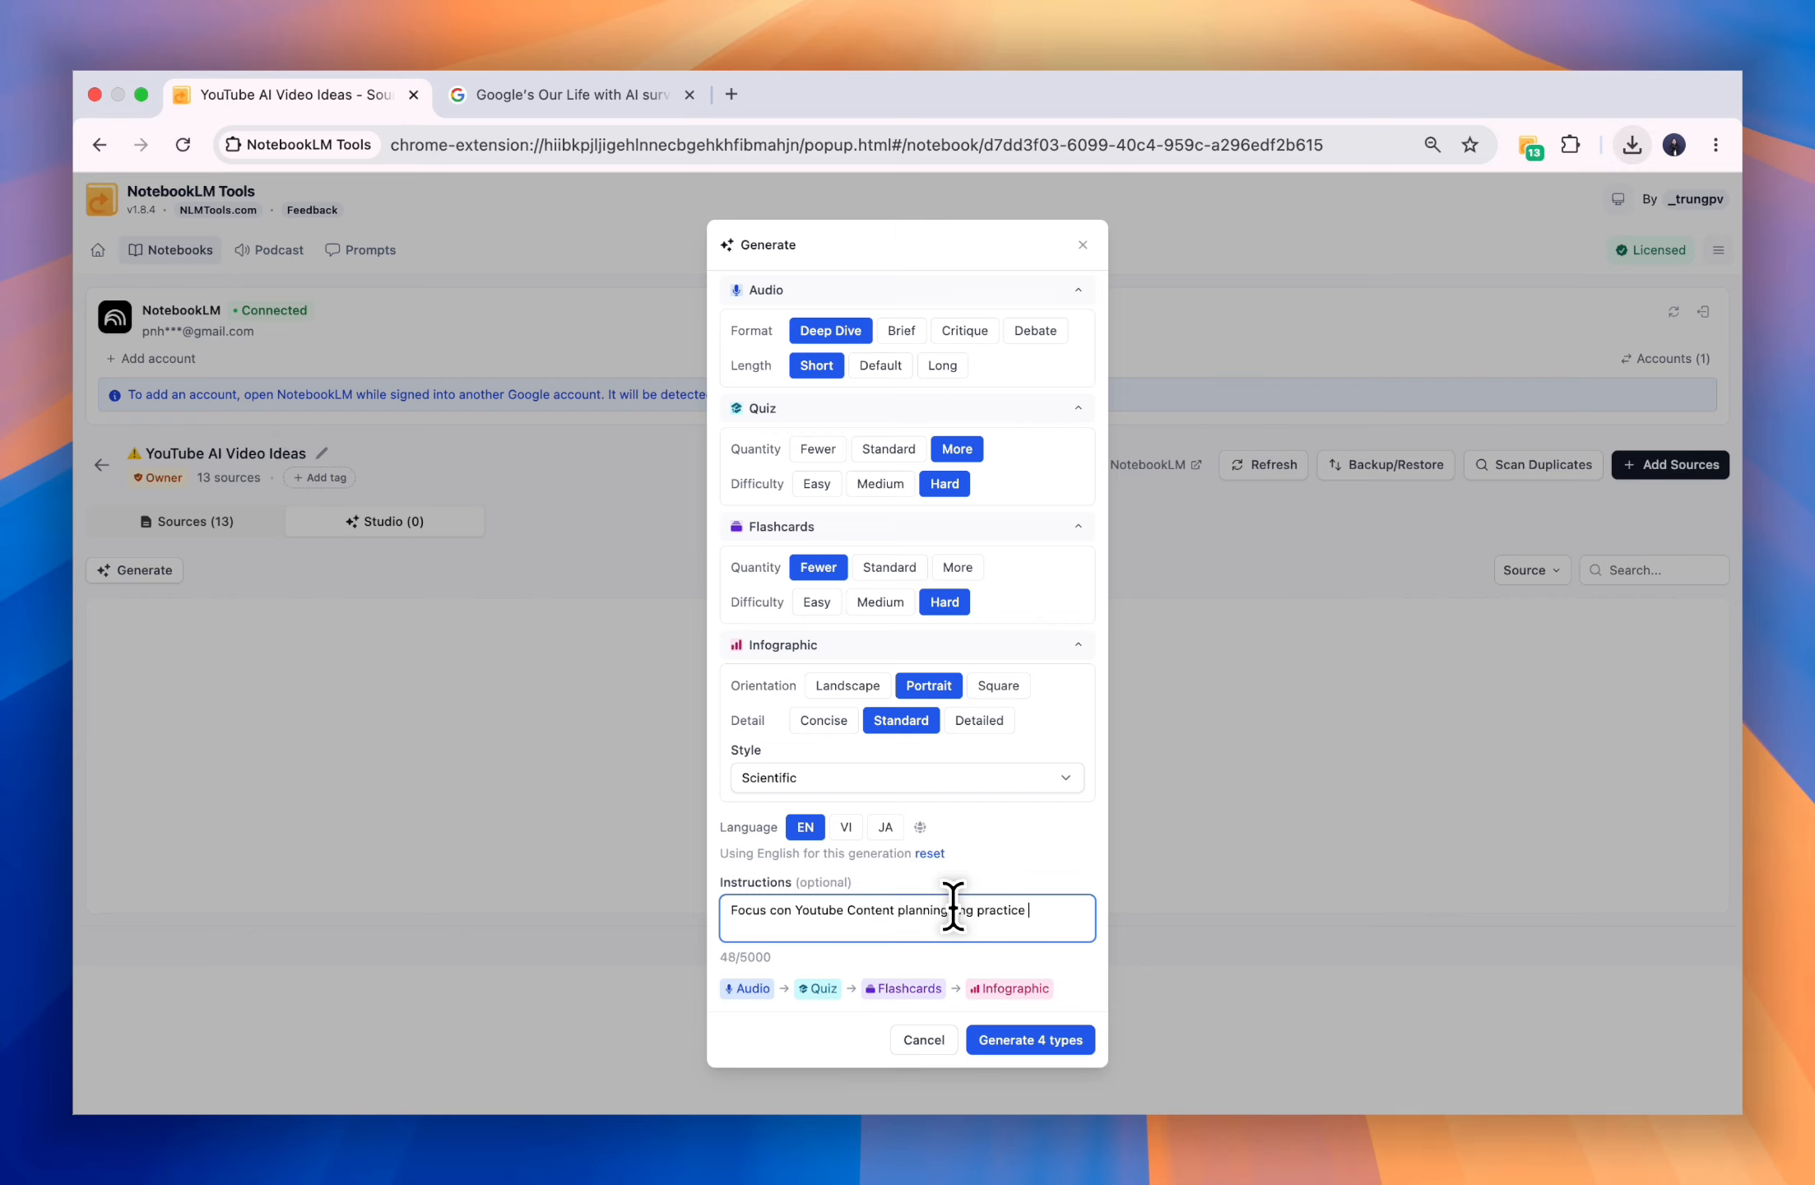
text(tutorial ideas)
click(1053, 1040)
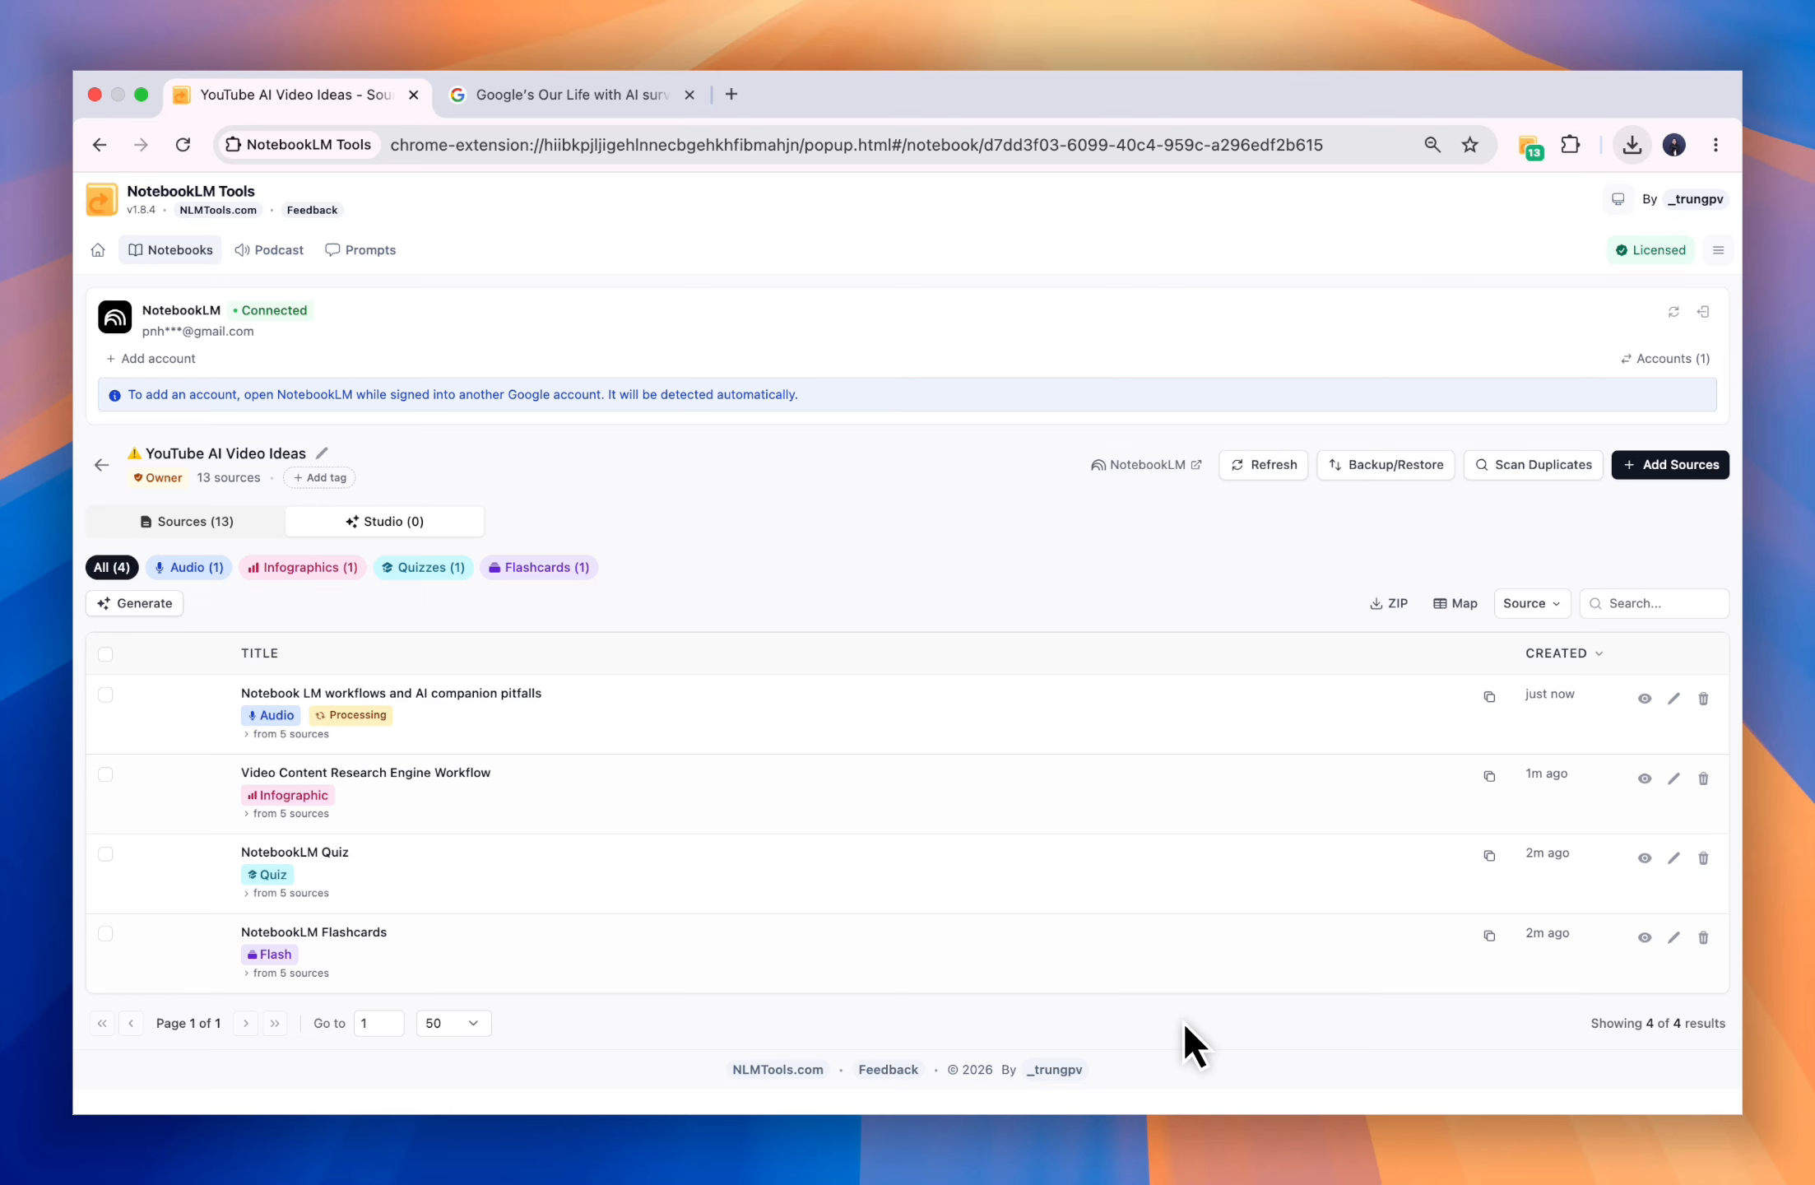
- Refresh the notebook and play a moment of the "Notebook LM workflows and AI companion pitfalls" audio, closing its preview
click(1265, 465)
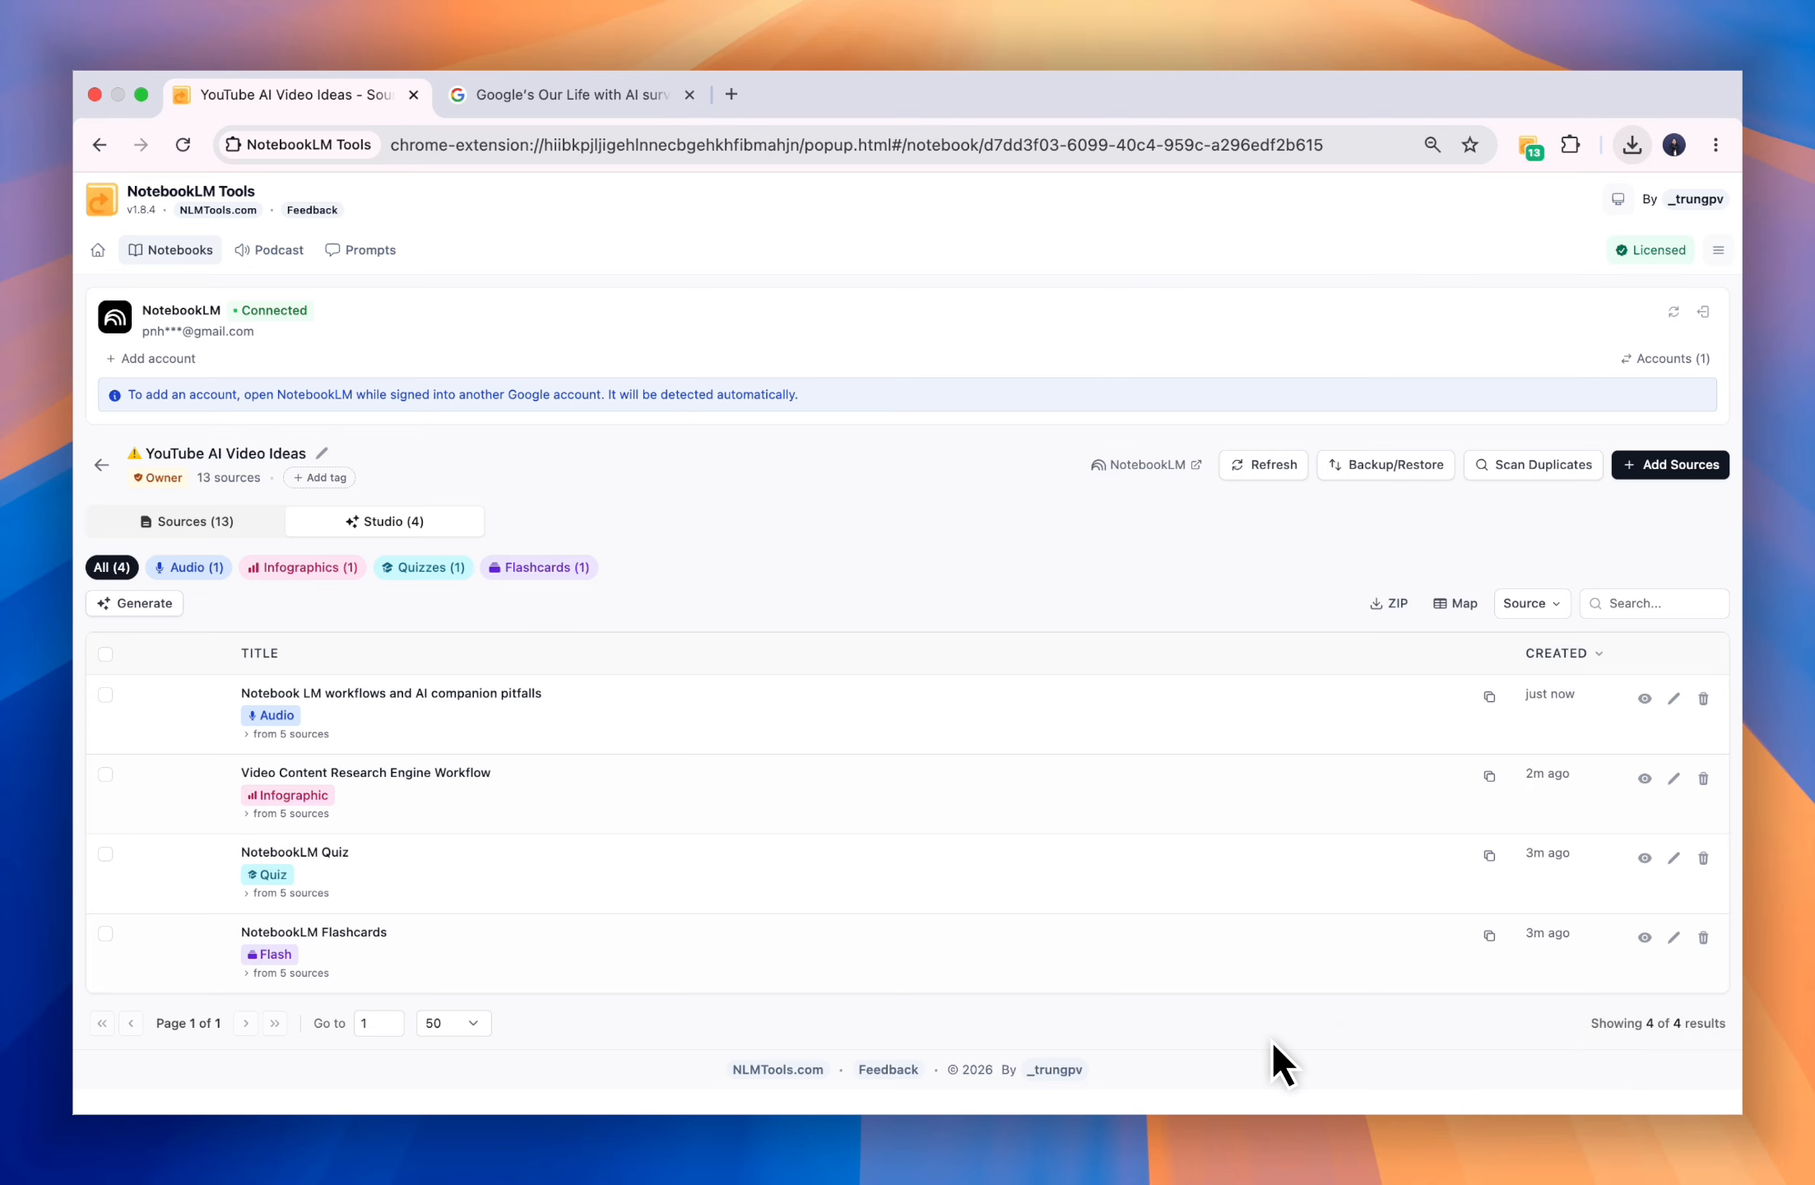
click(1644, 698)
click(471, 630)
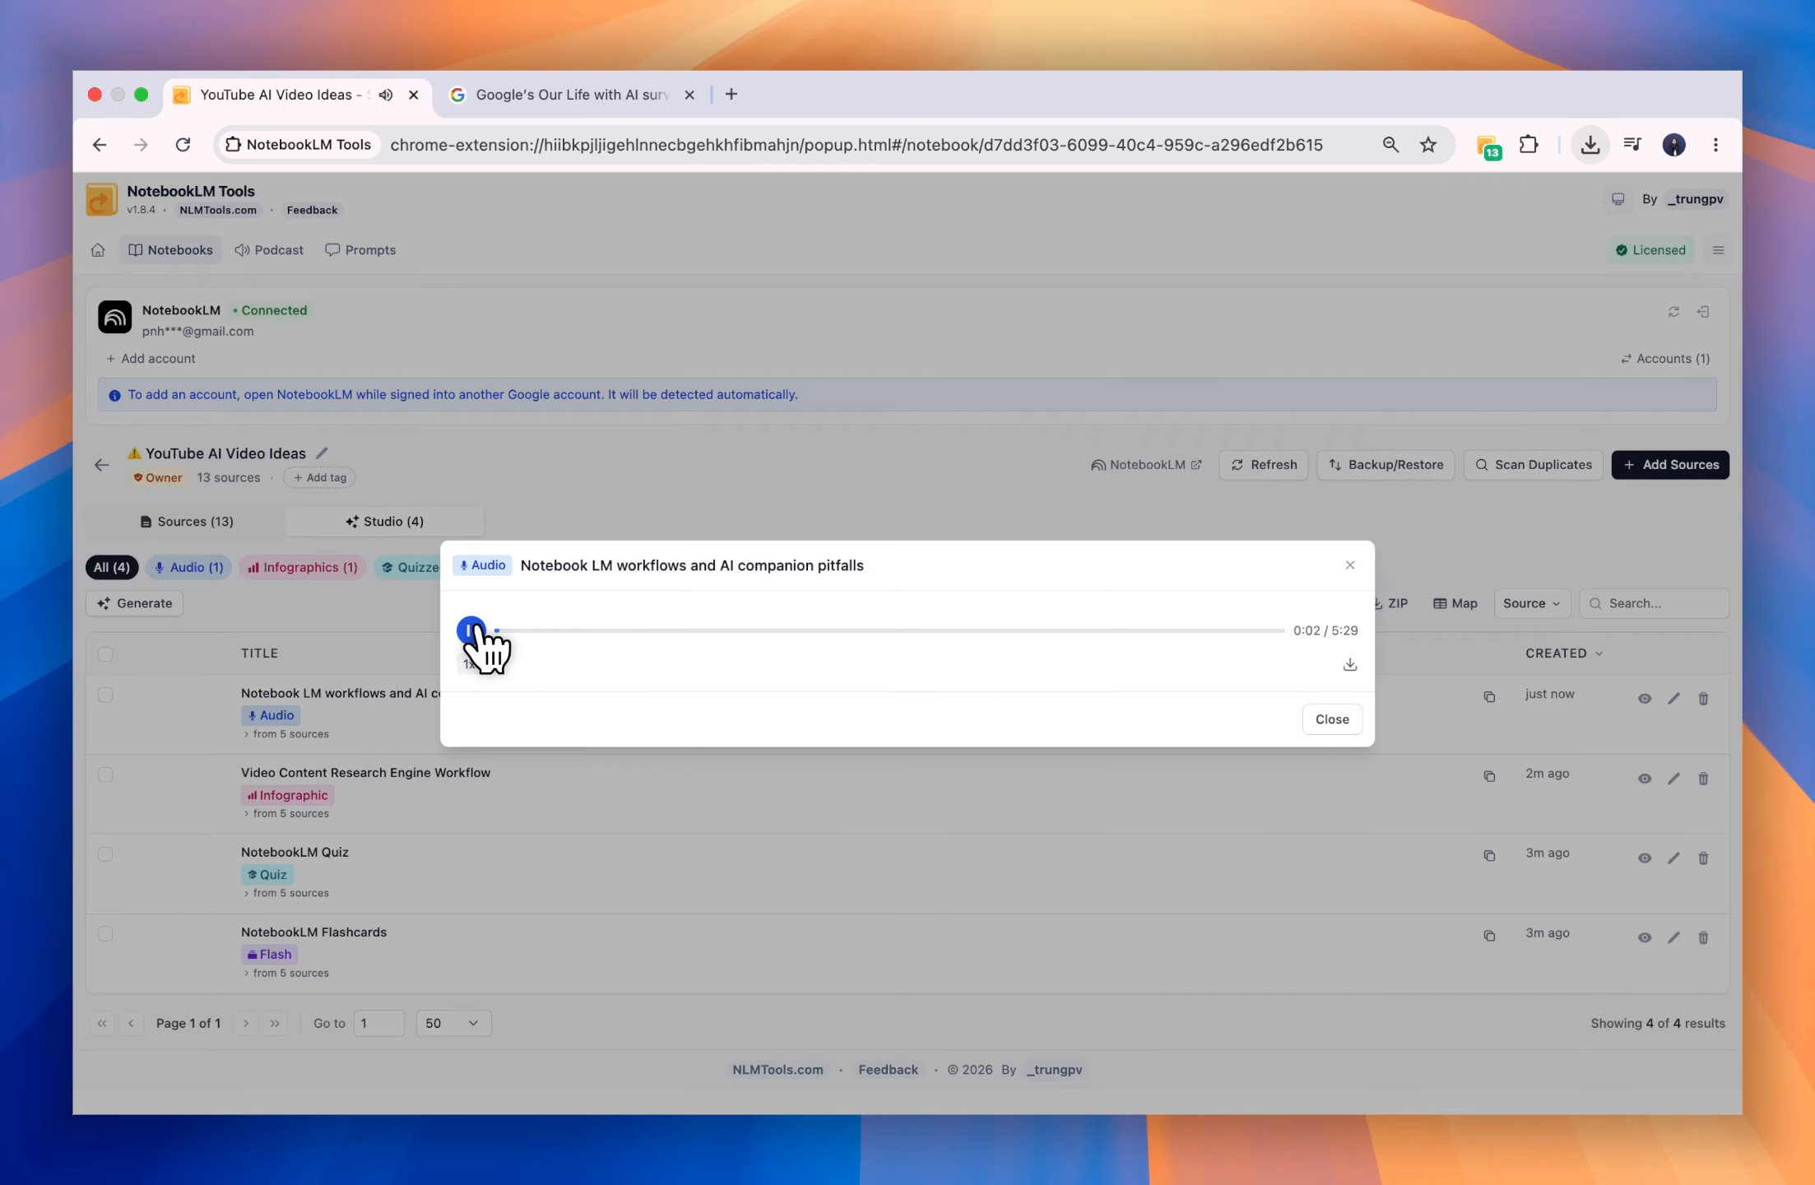
click(1332, 719)
- Examine the "Video Content Research Engine Workflow" infographic and its written overview, and close the preview
click(1644, 779)
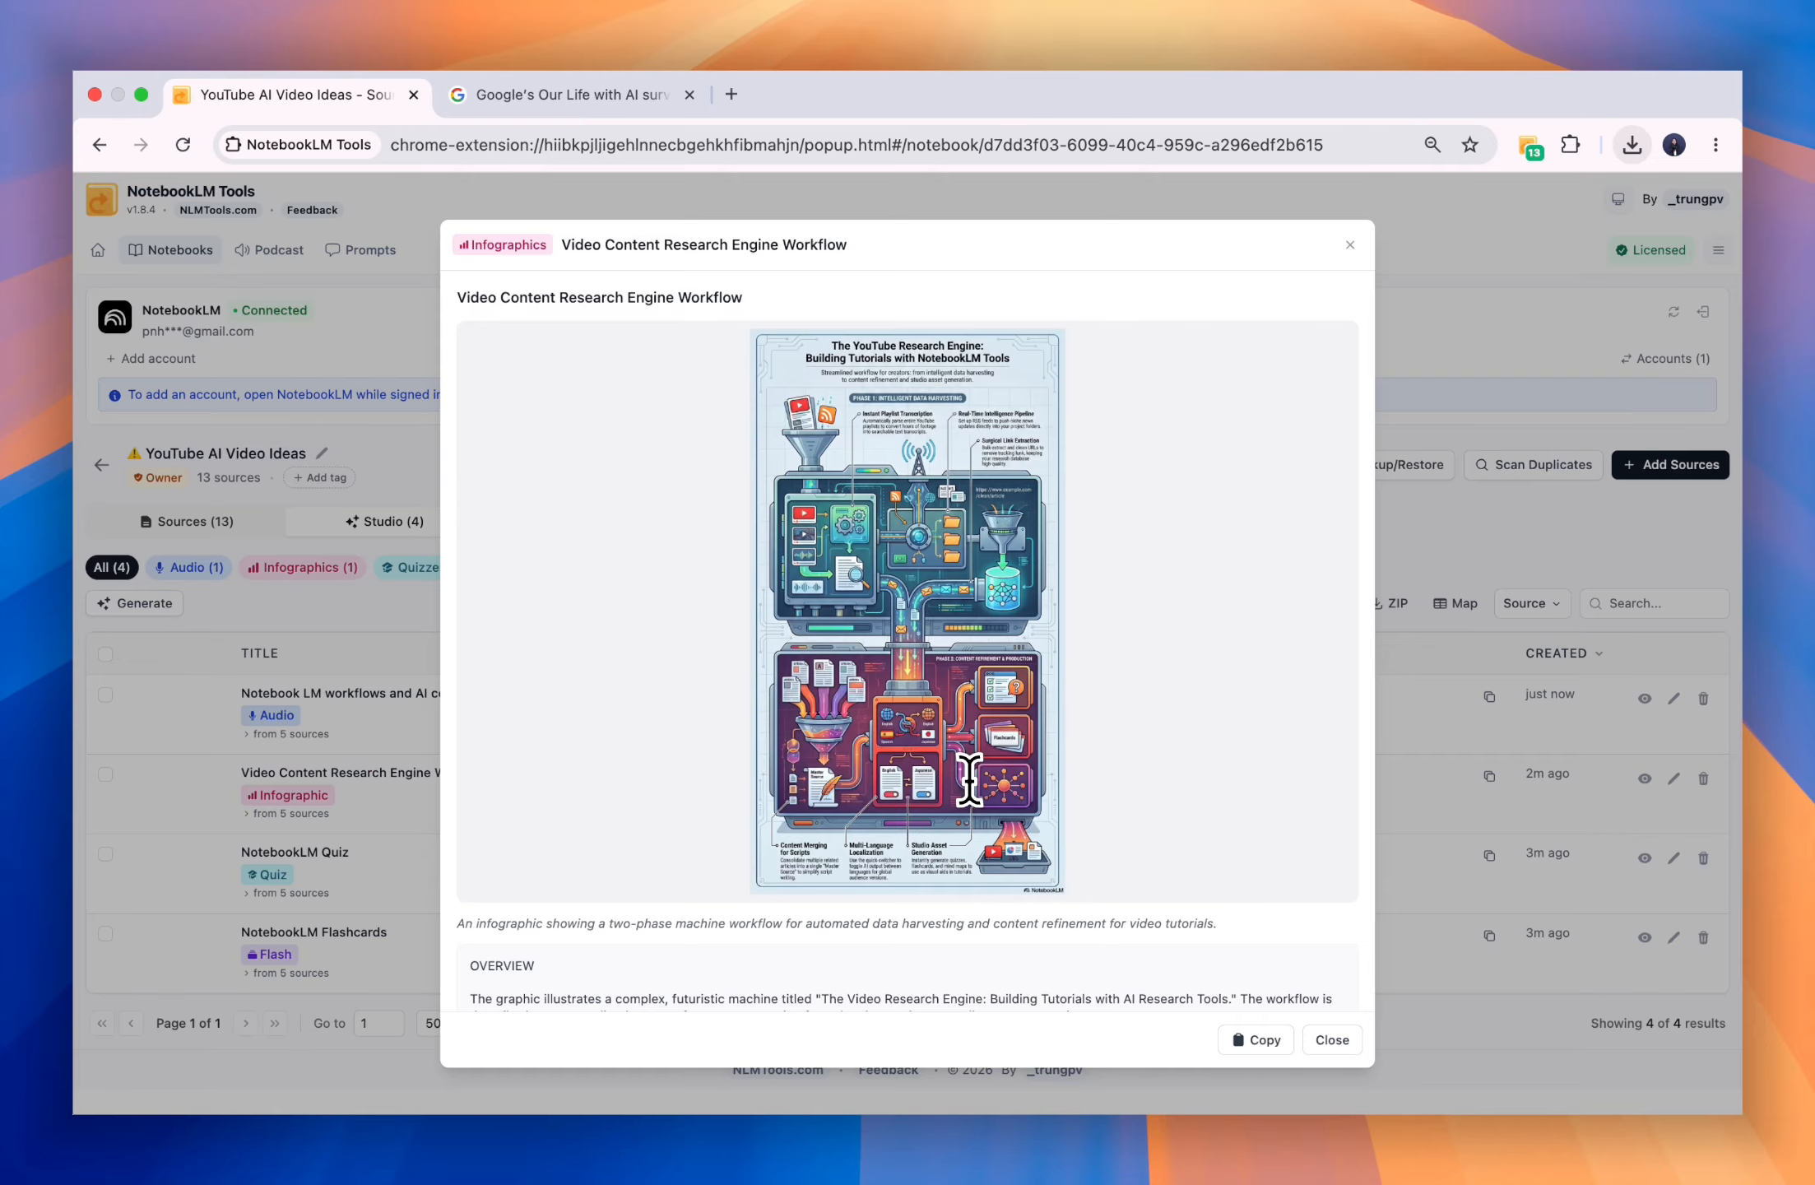
scroll(906, 833, down, 5)
scroll(899, 854, up, 10)
click(1404, 1008)
- Preview the "NotebookLM Quiz" item, trying it out briefly, and close it
click(1644, 858)
click(1028, 610)
click(1334, 887)
- Study the "NotebookLM Flashcards" item, flipping and paging through the first cards, including in full screen, and close it
click(1644, 936)
key(Right)
key(Right)
key(space)
key(Right)
key(space)
key(Right)
key(space)
key(Right)
click(1346, 446)
key(Right)
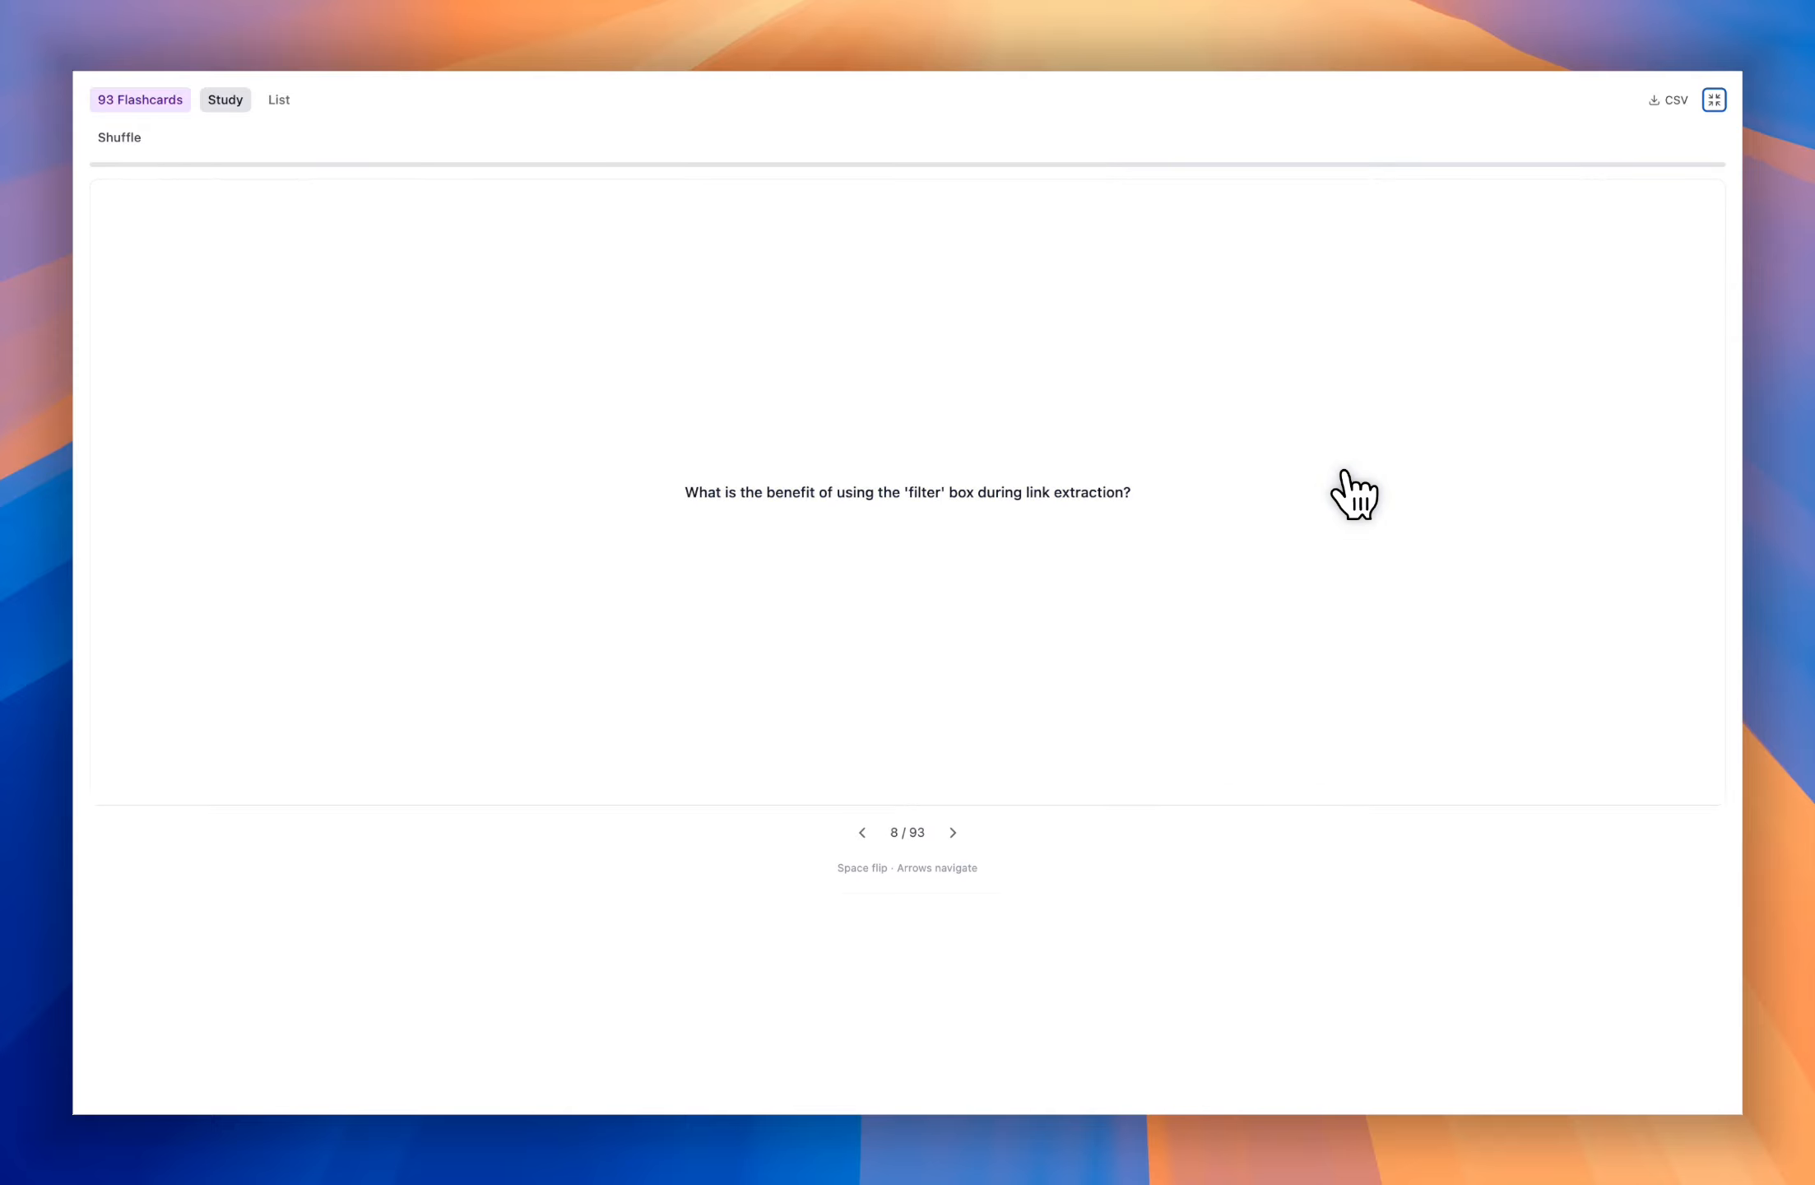
key(Escape)
key(Escape)
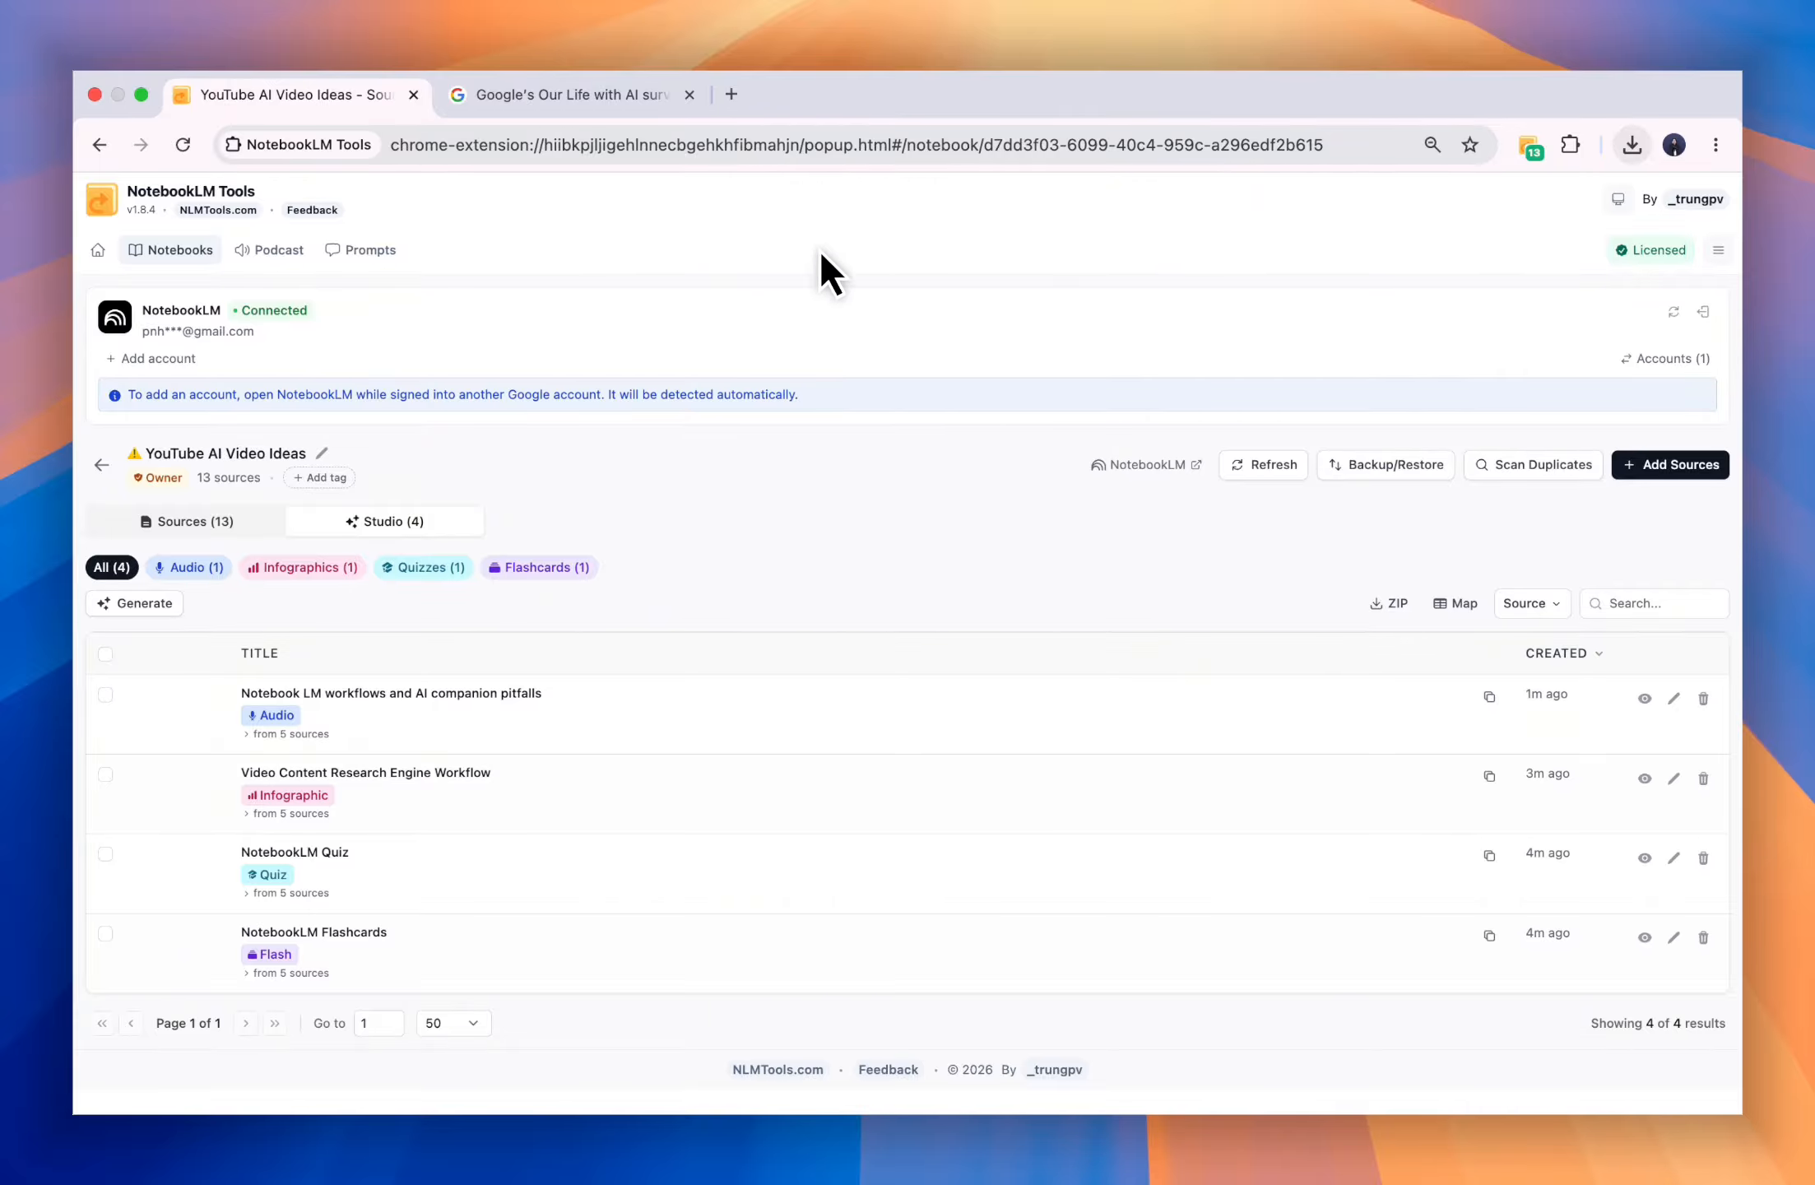
- Switch to Google's "Our Life with AI" survey article and expand the NotebookLM Tools option to also generate studio items
click(618, 85)
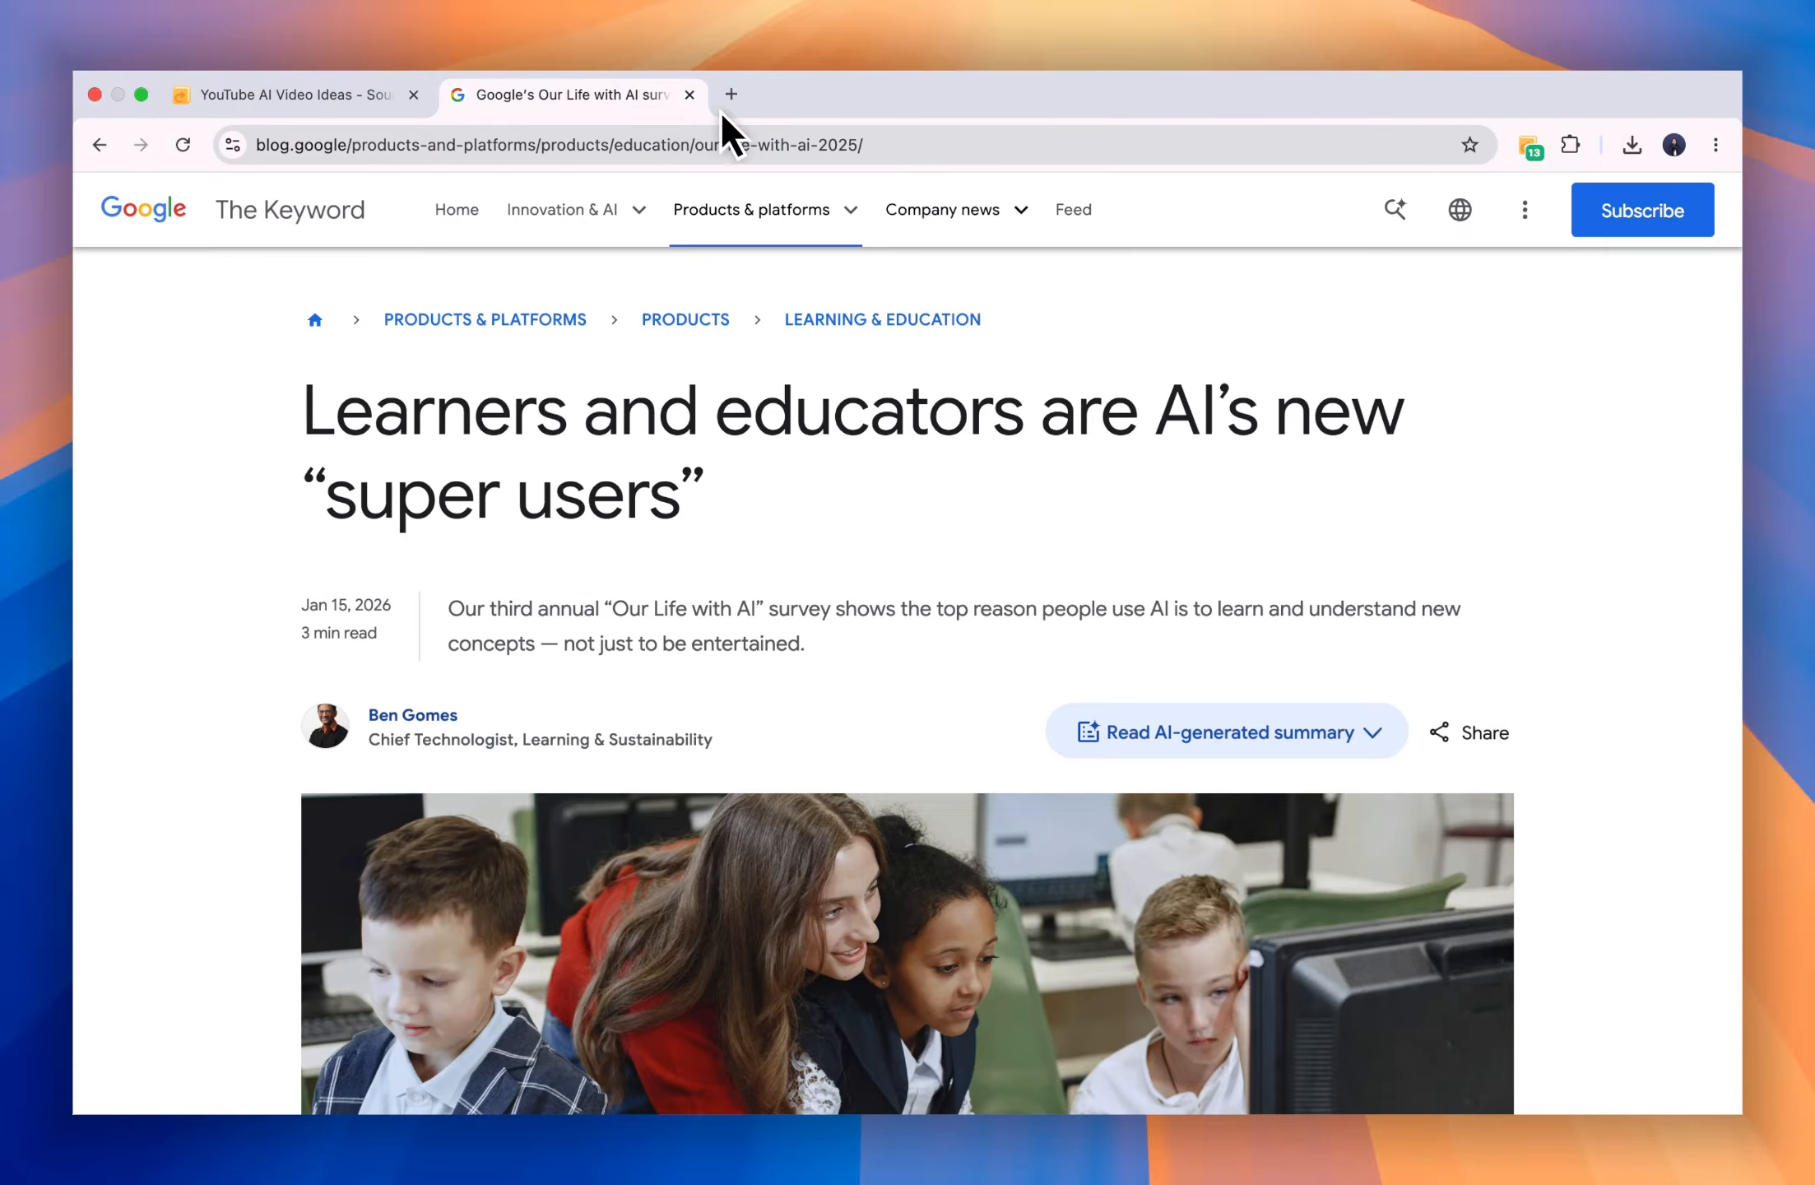
click(1529, 149)
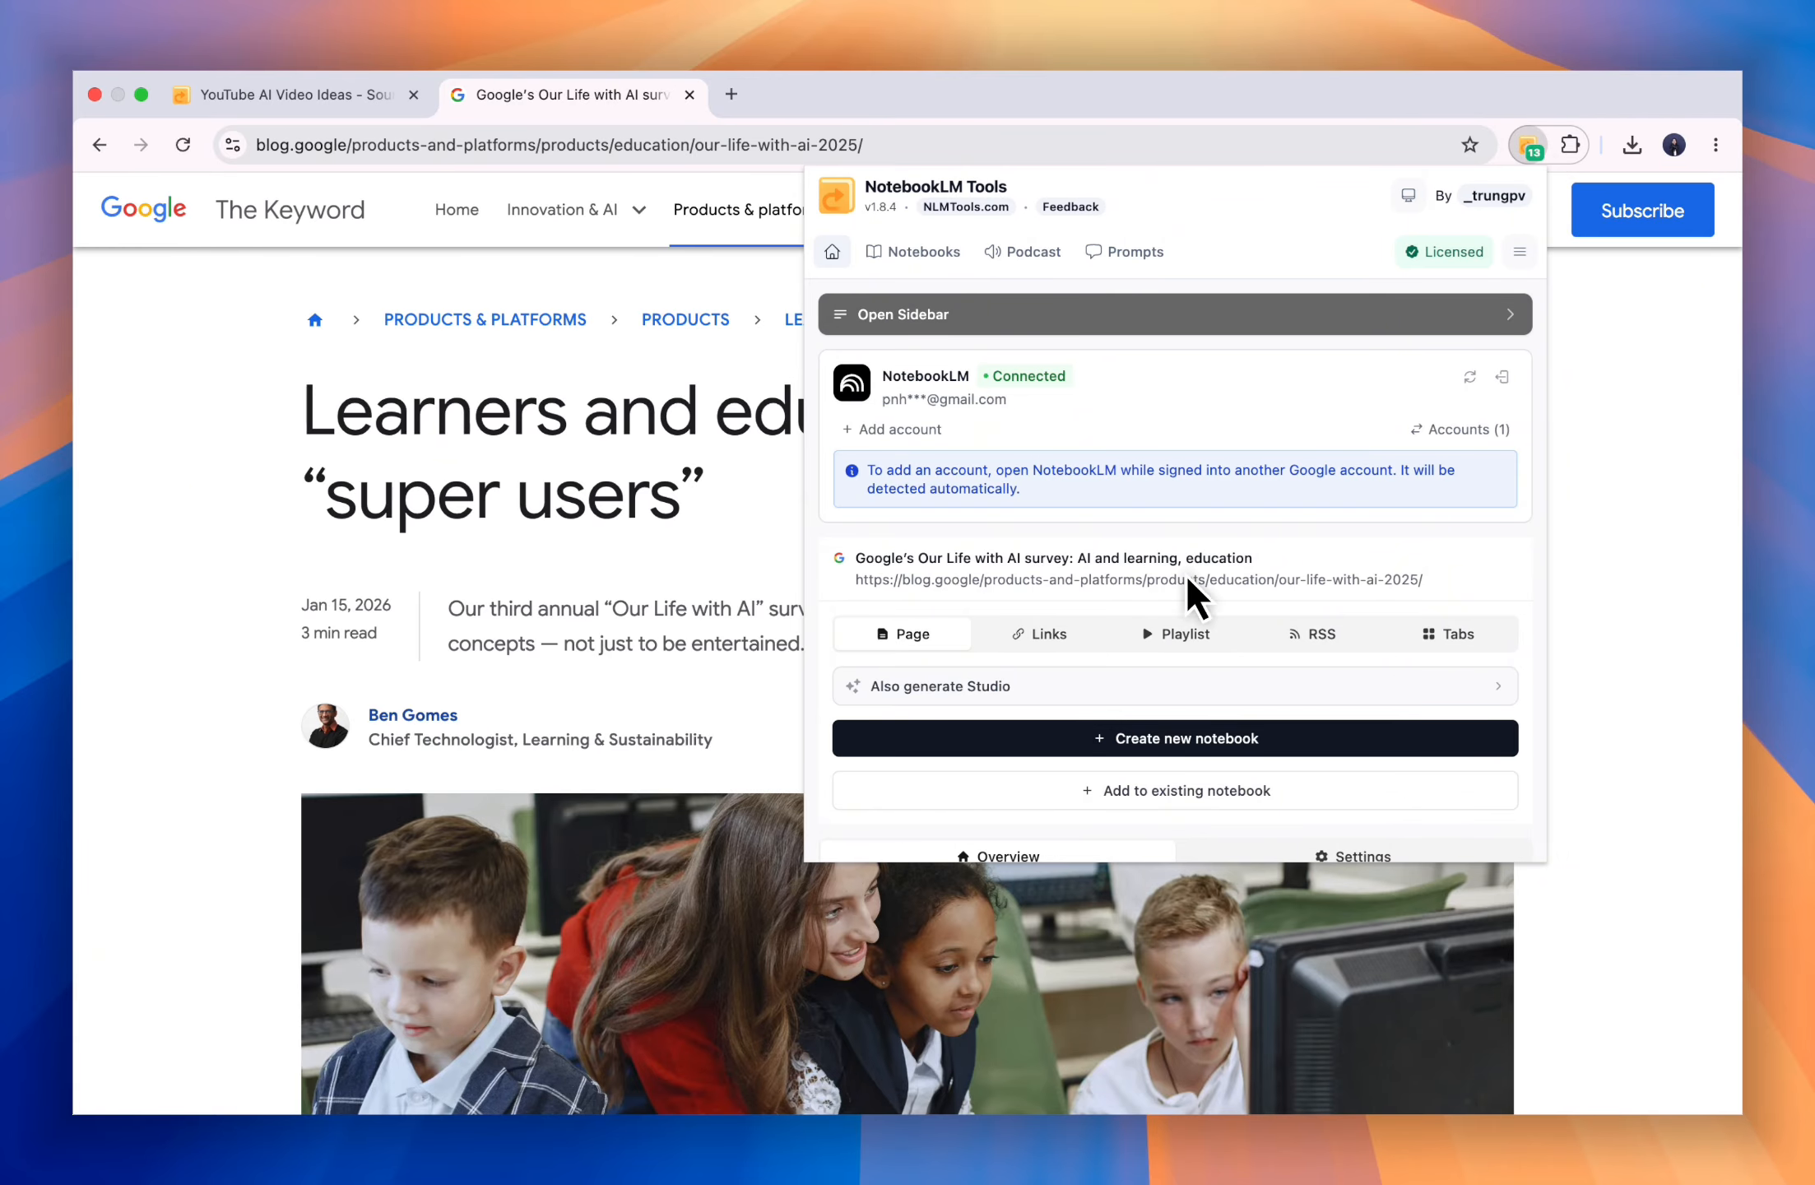
scroll(1187, 592, down, 3)
scroll(1170, 592, down, 1)
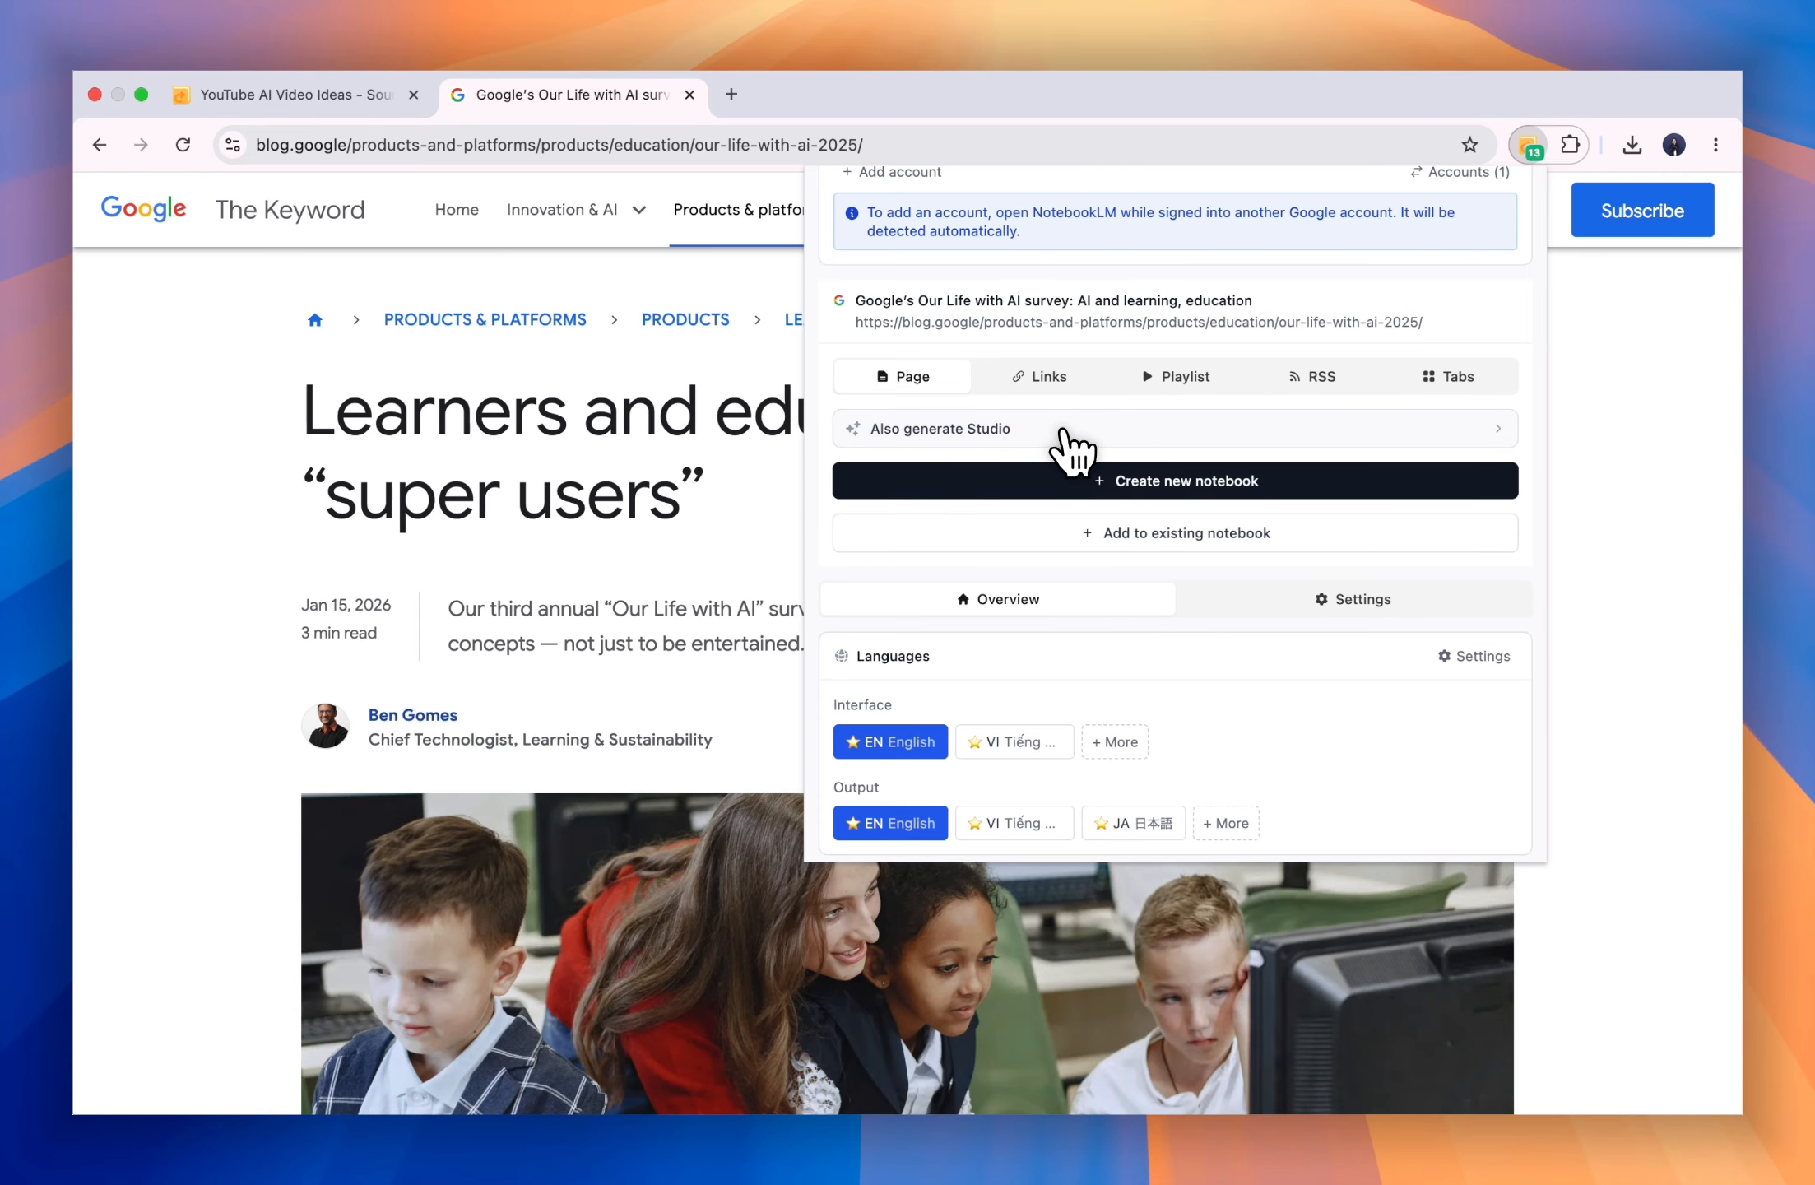
click(1055, 433)
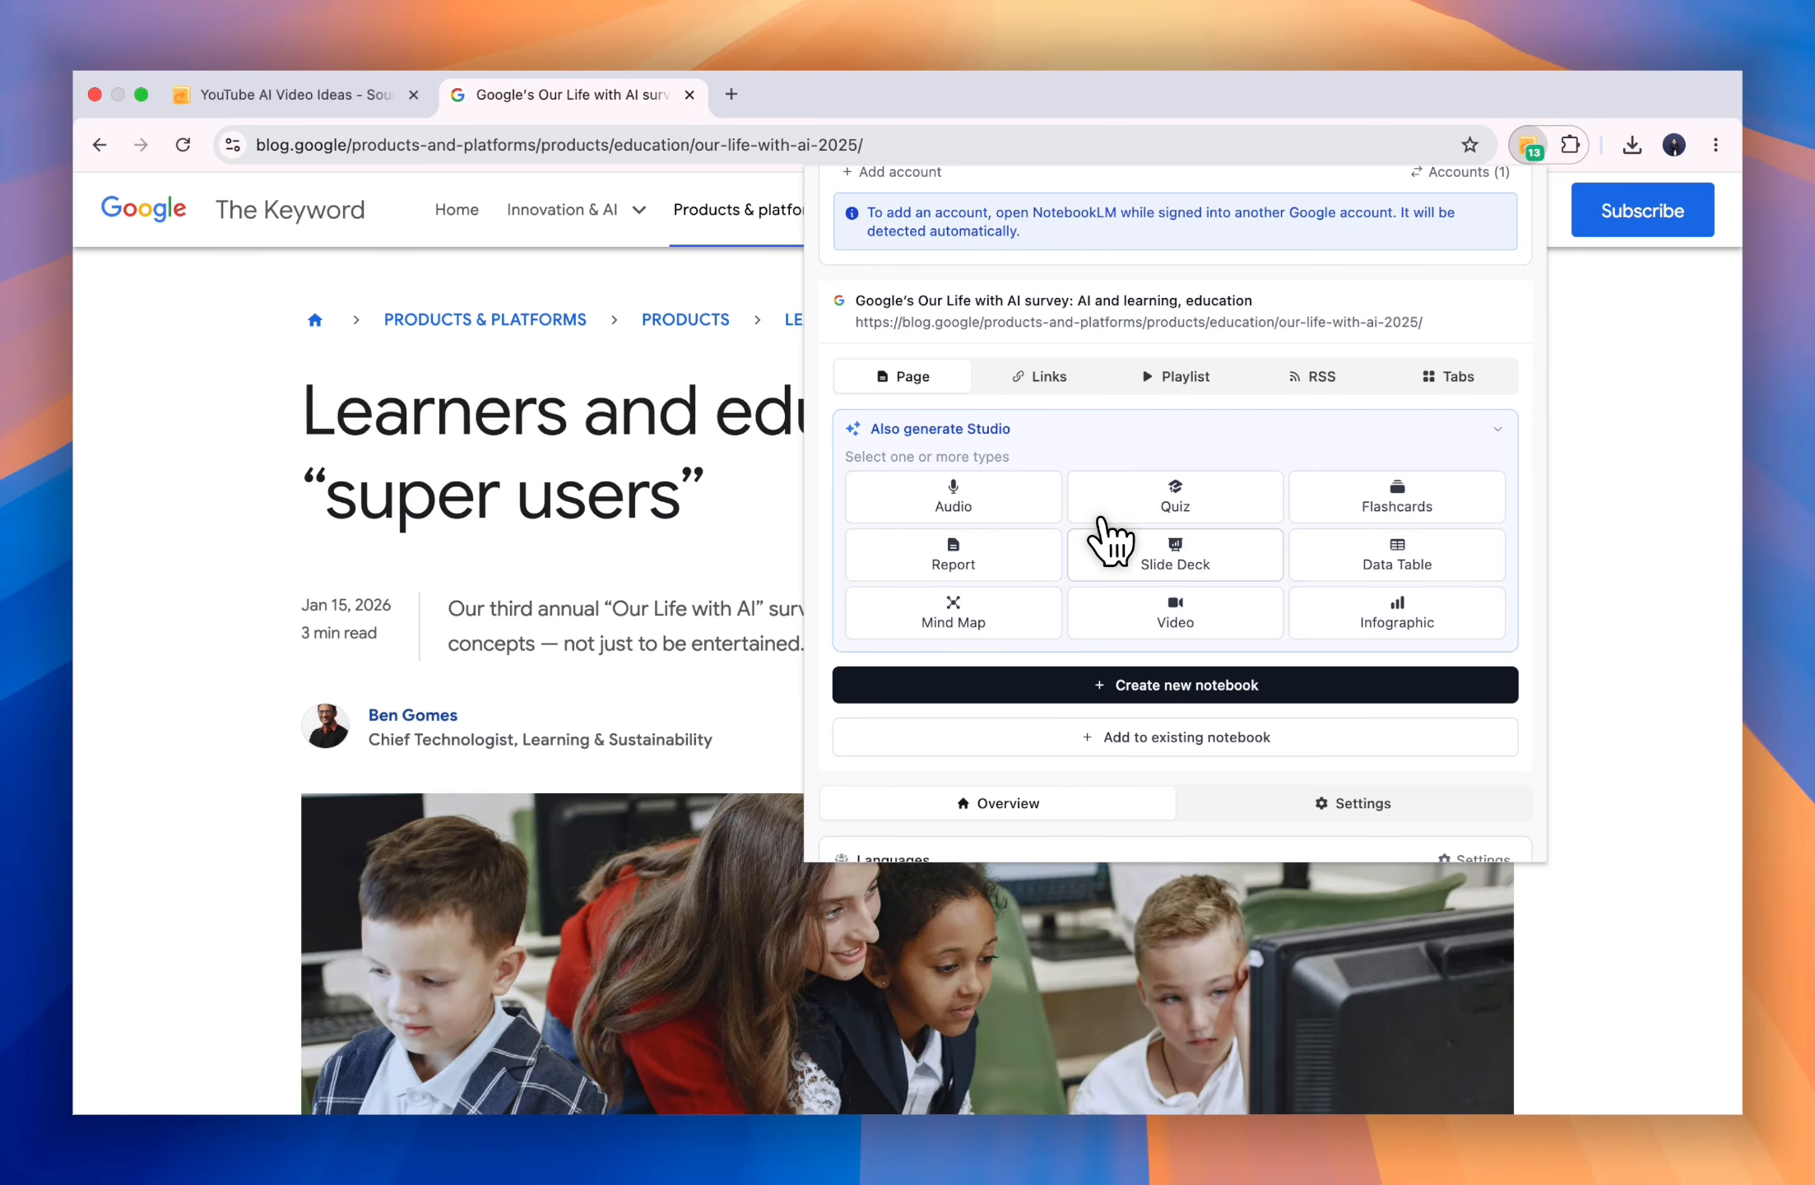
- Choose Slide Deck, Report, Mind Map and Video as the studio types to generate from the article
click(1109, 549)
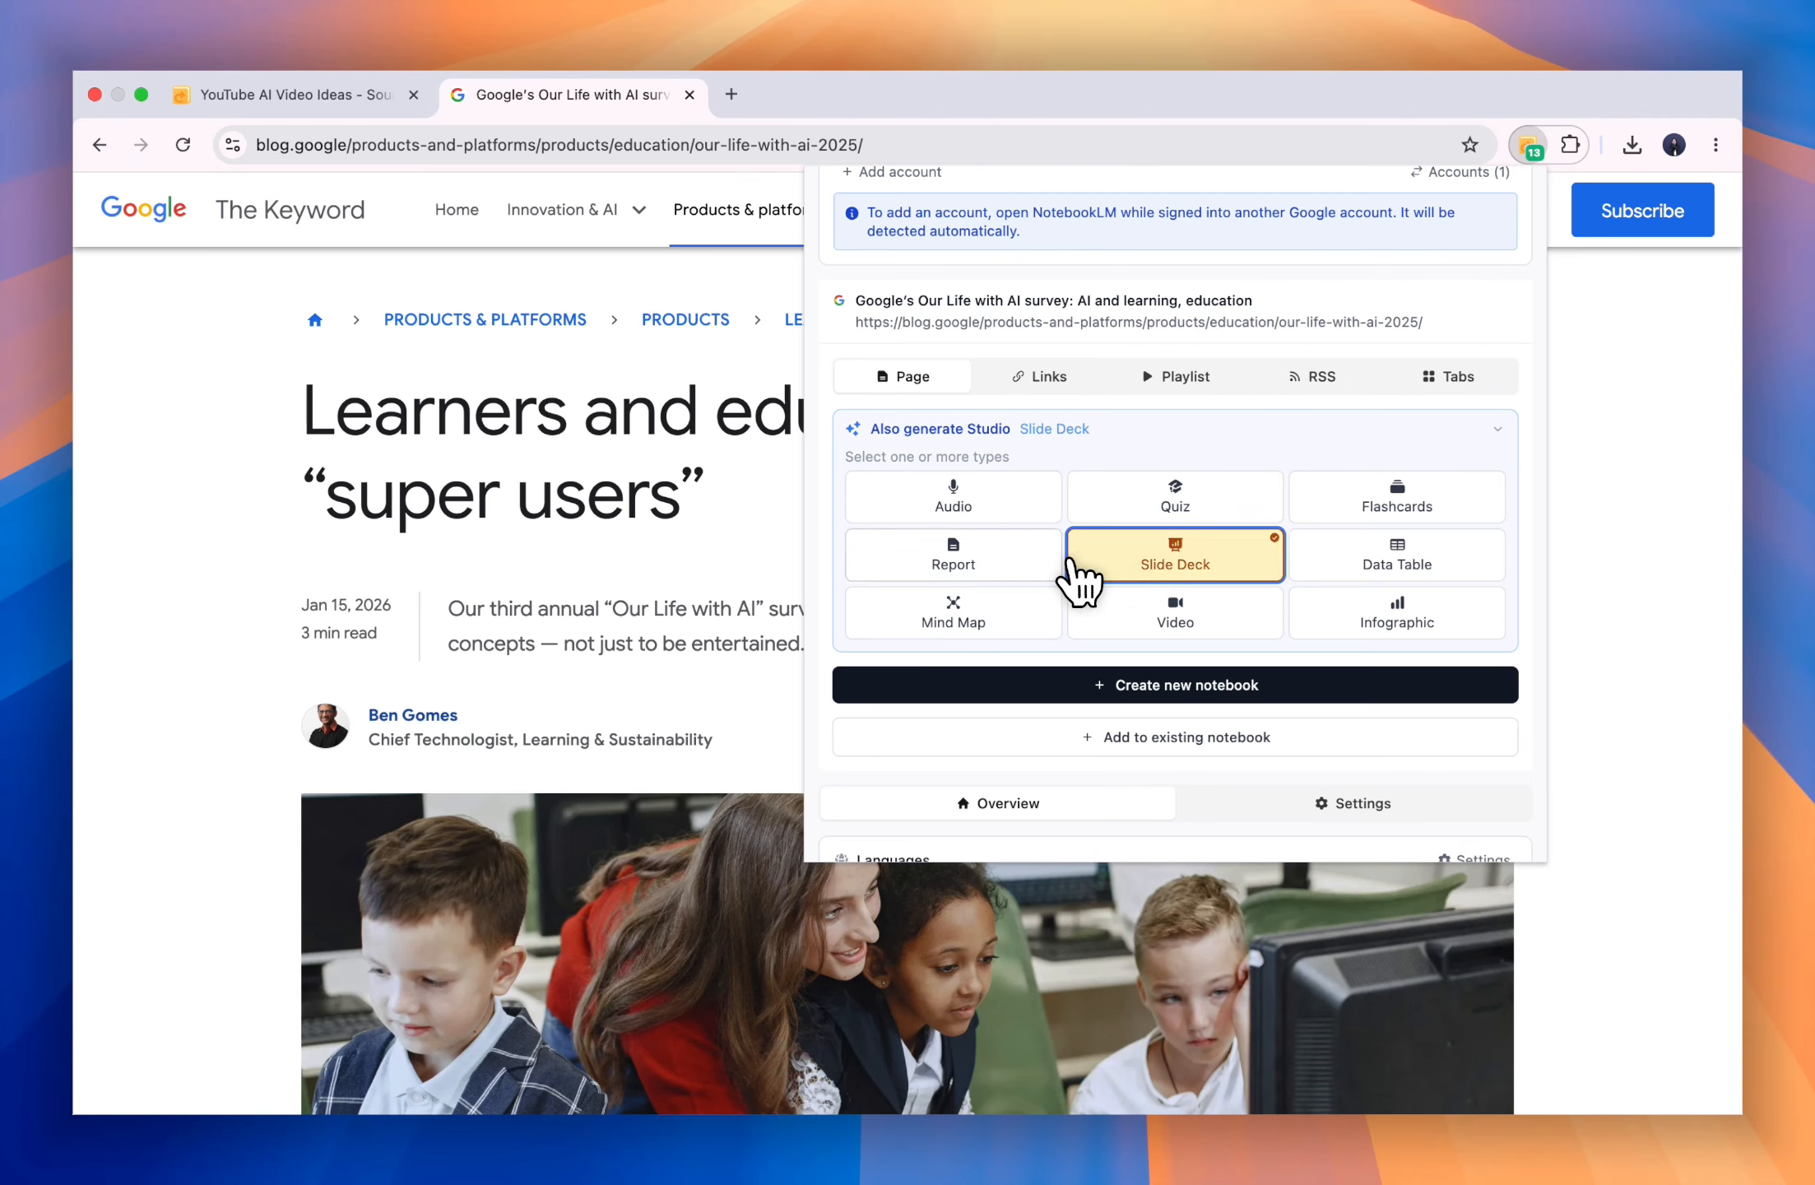
click(979, 564)
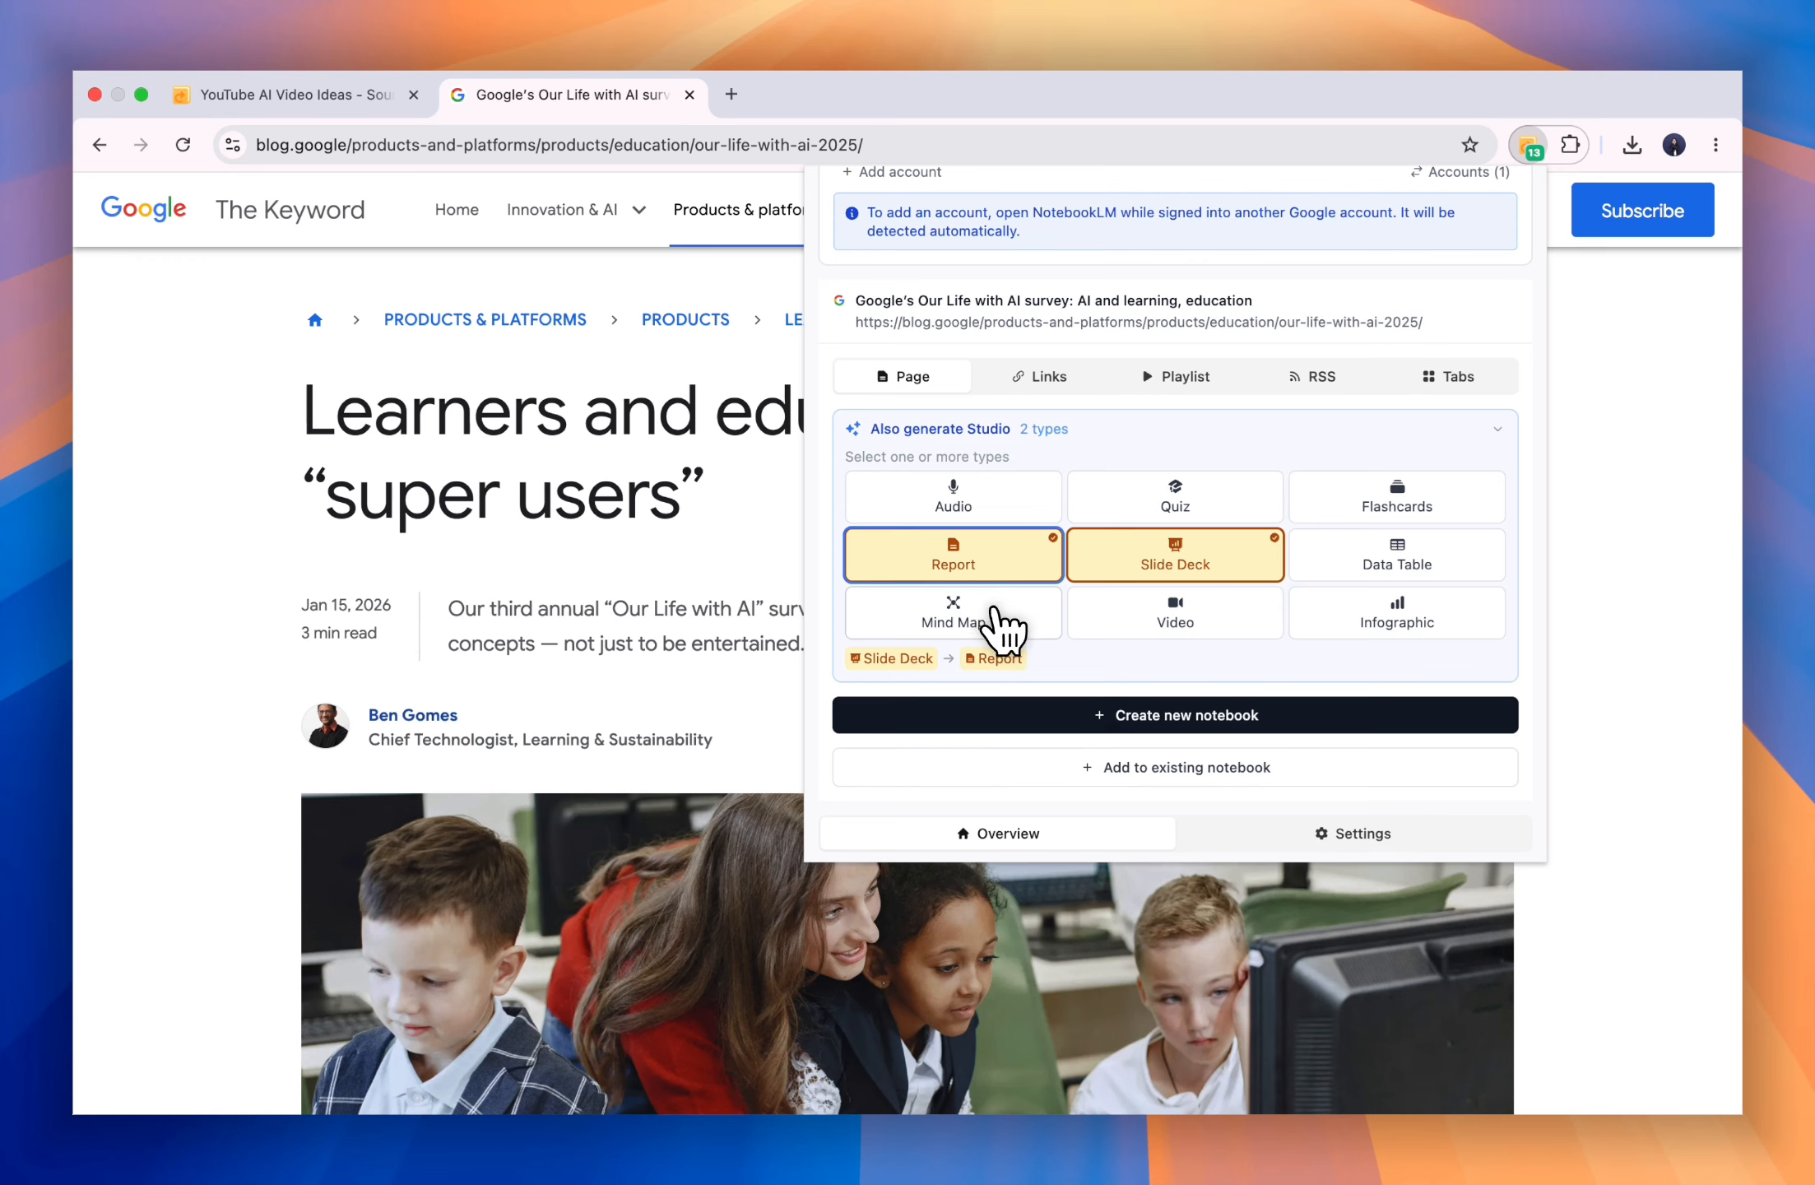
click(1046, 616)
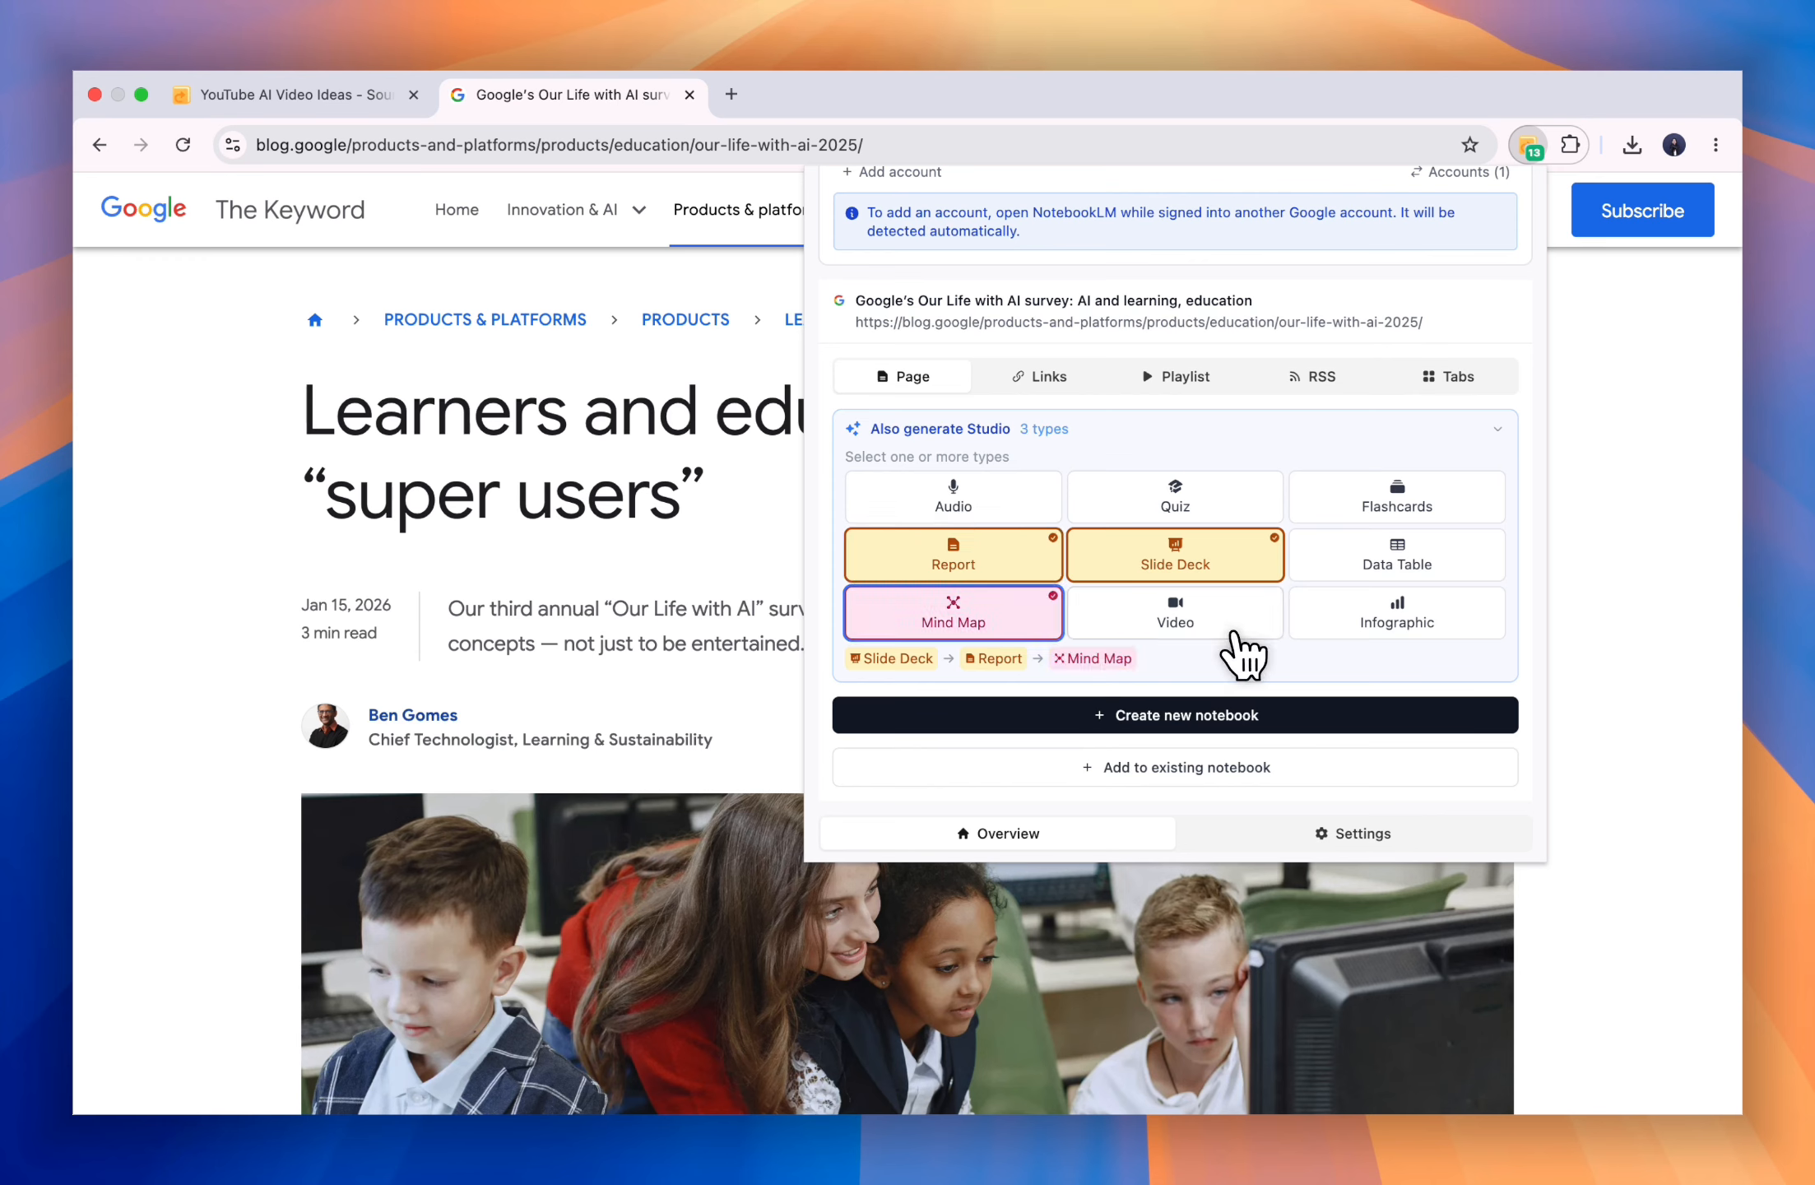
click(1228, 618)
- Add the article to the existing notebook "YouTube AI Video Ideas" with studio generation limited to this source
scroll(1229, 619, down, 2)
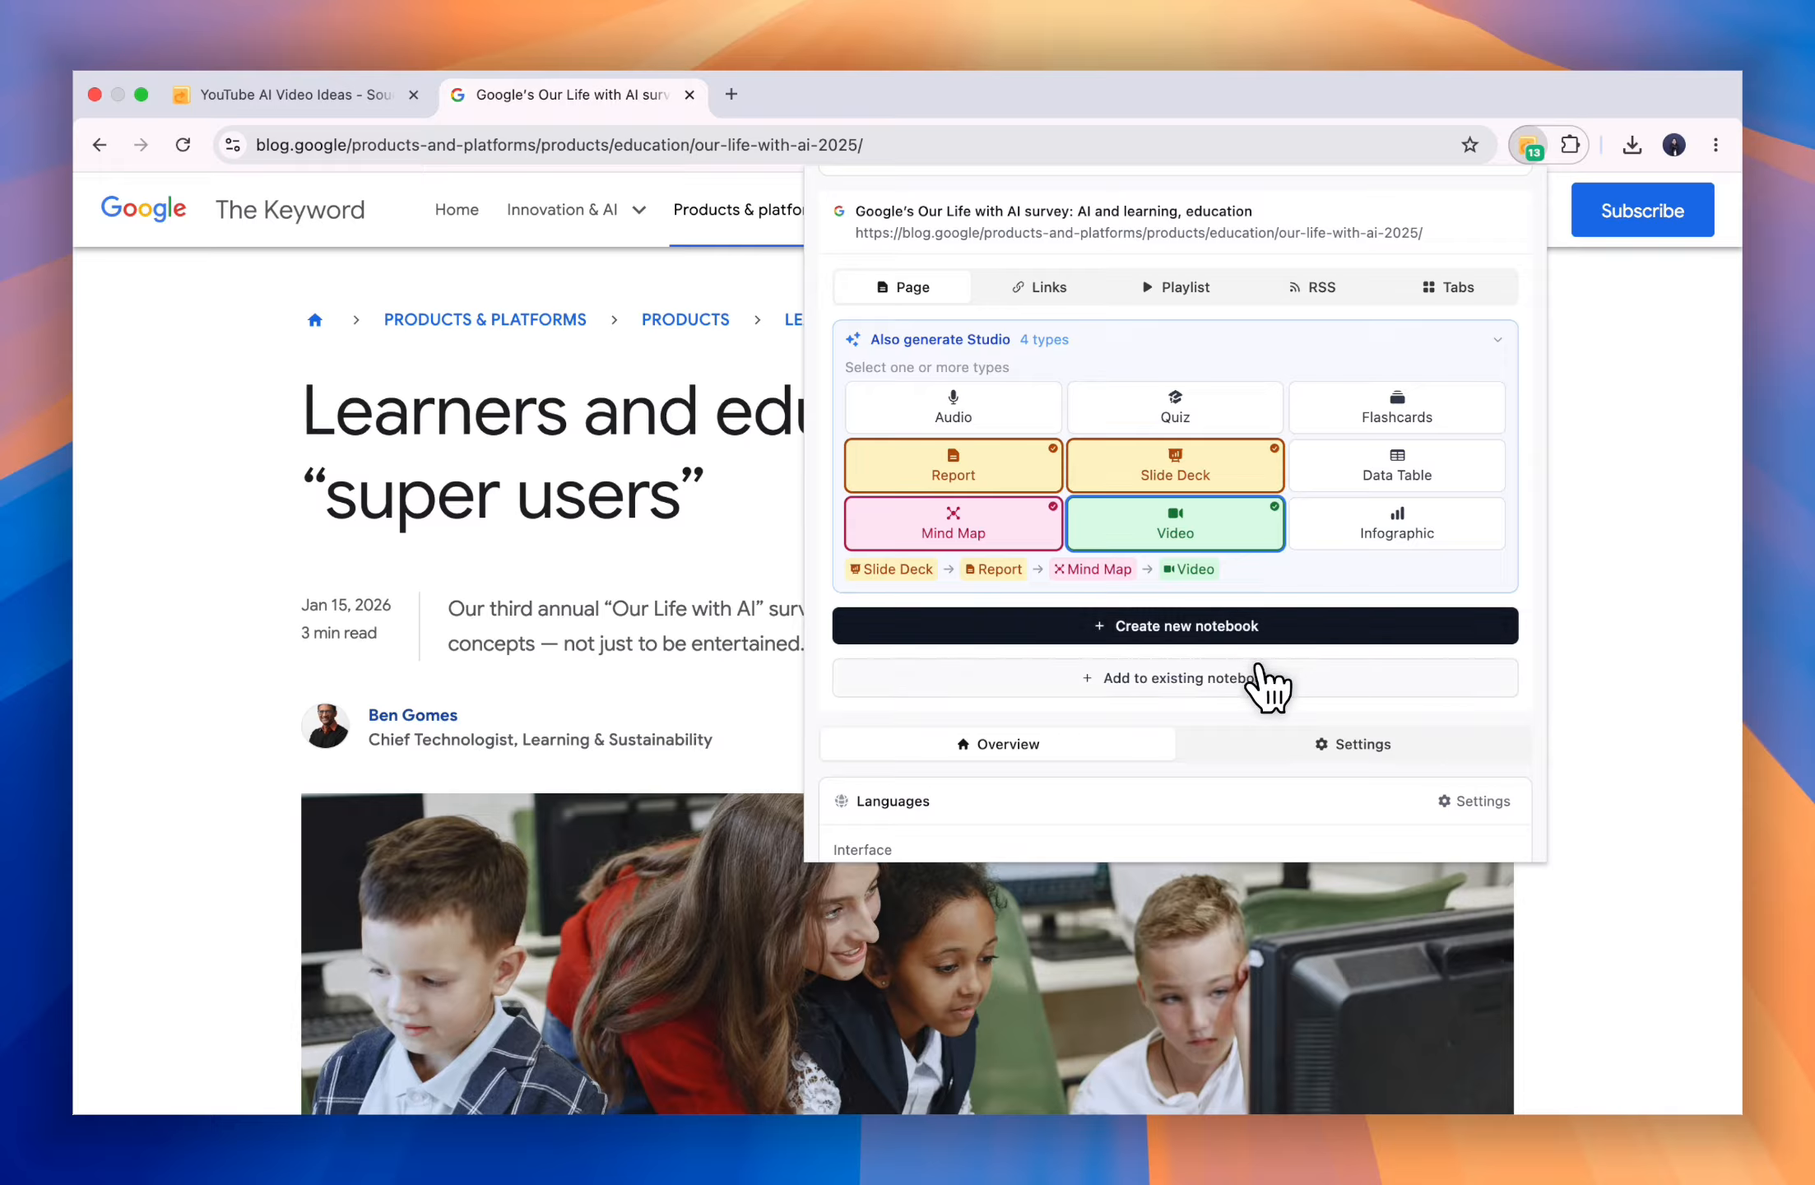
click(1264, 674)
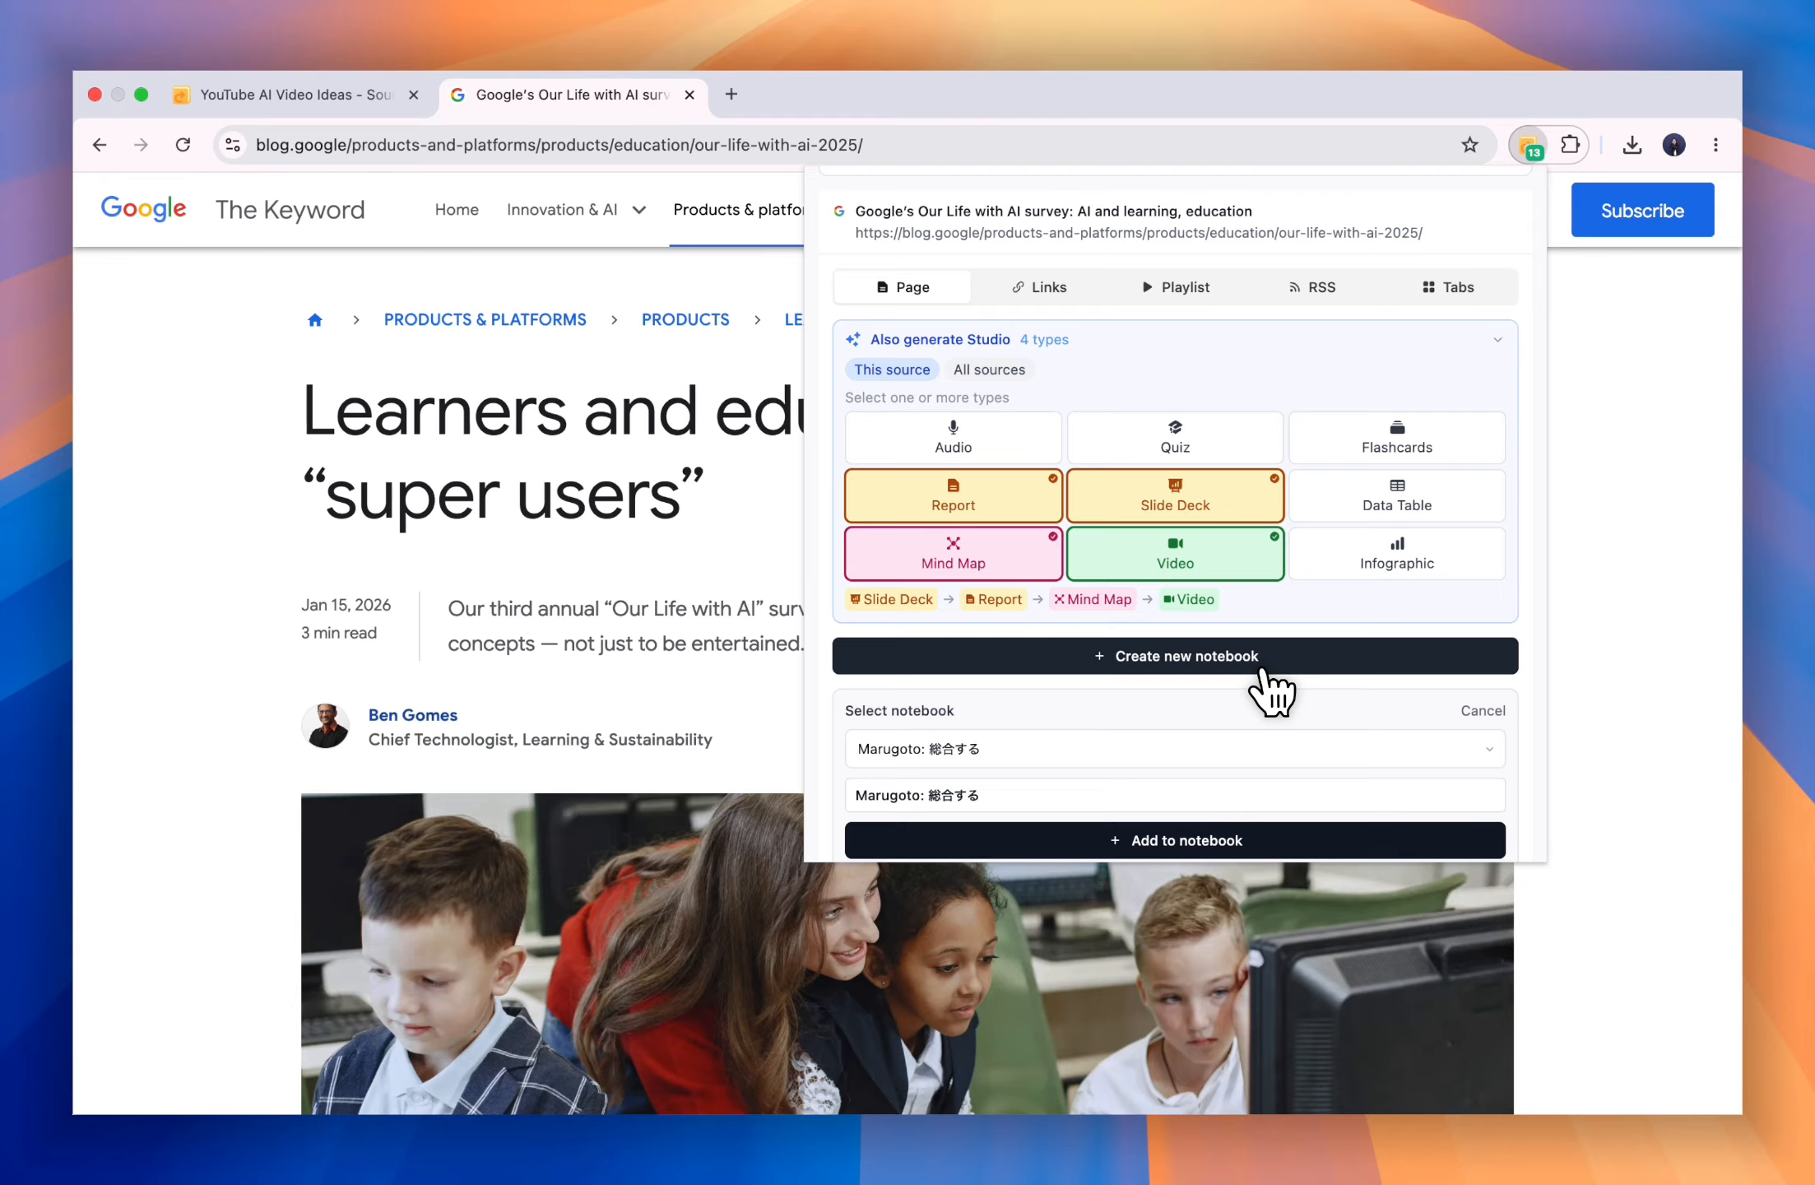
scroll(1272, 689, down, 3)
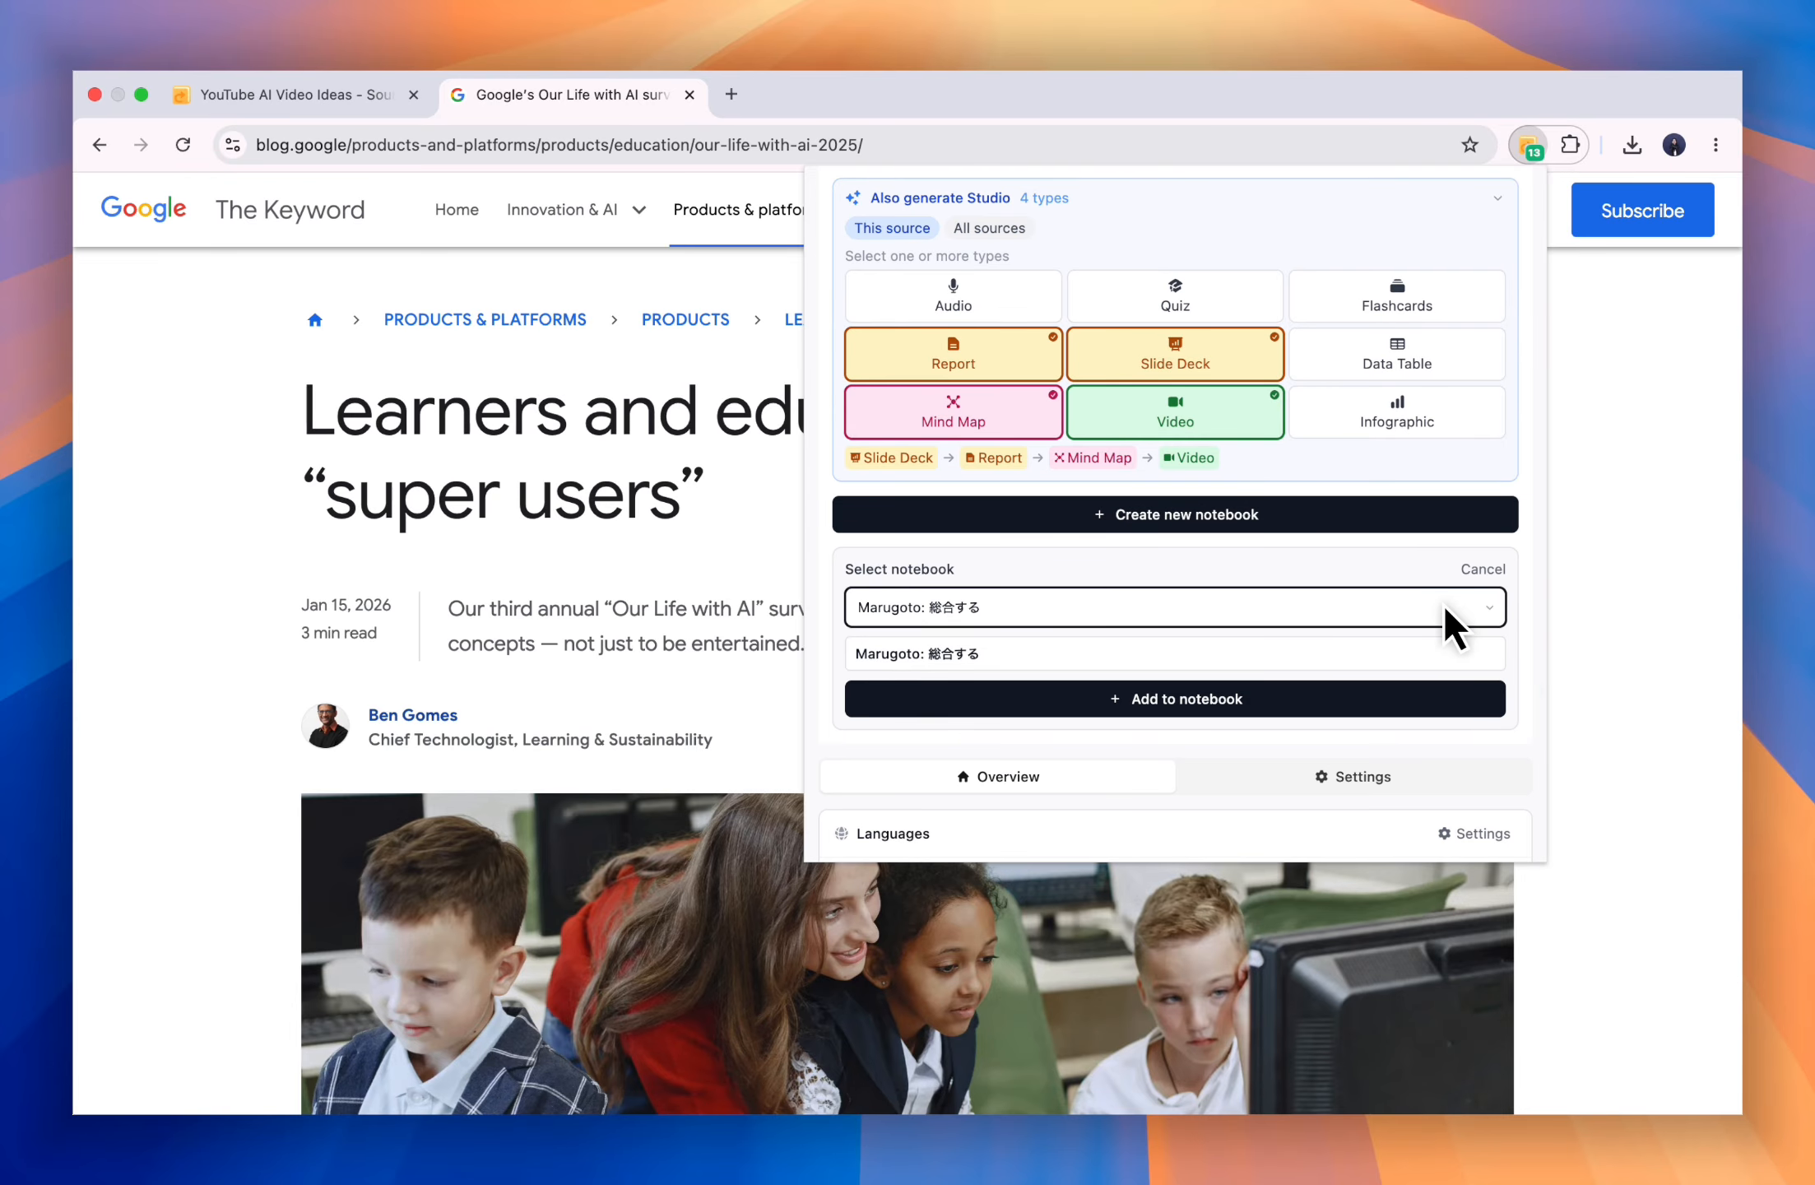
click(1463, 615)
click(1401, 676)
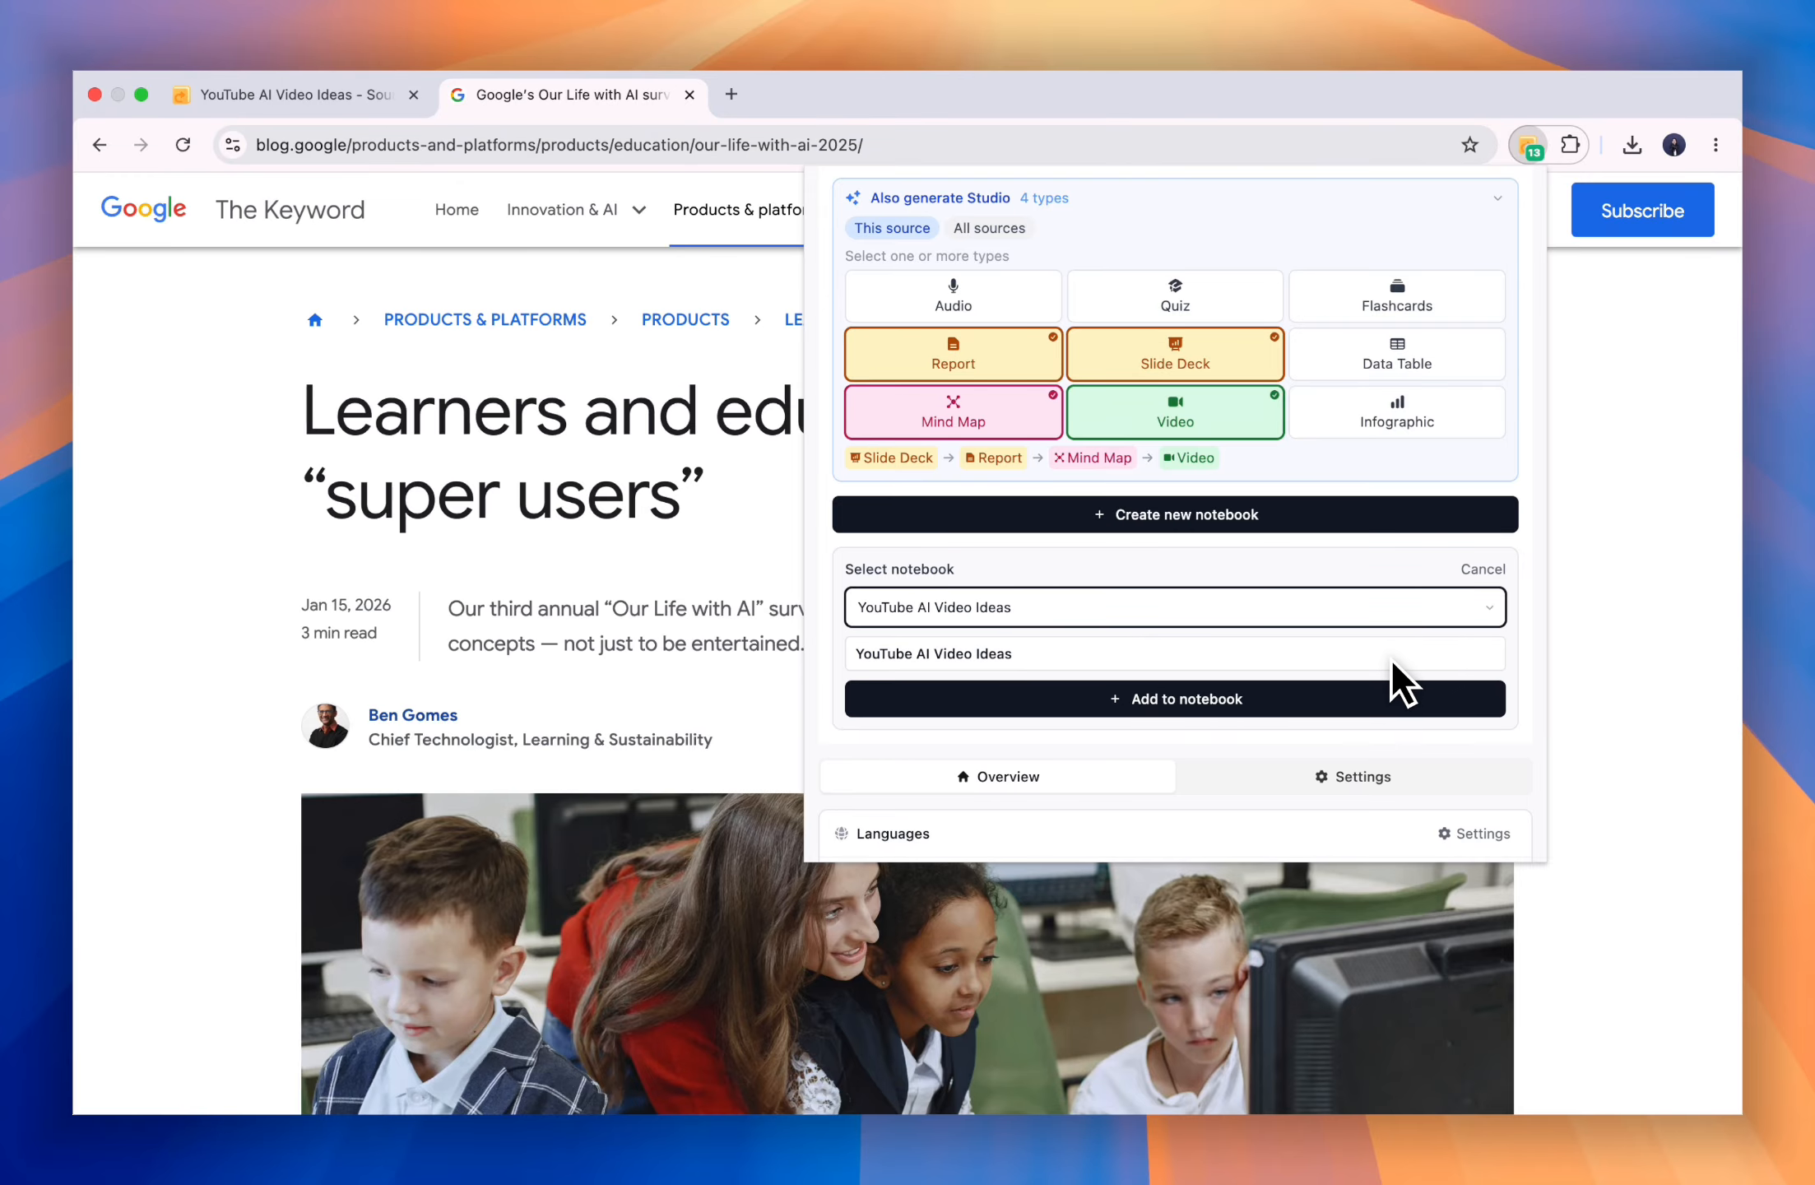
click(1305, 699)
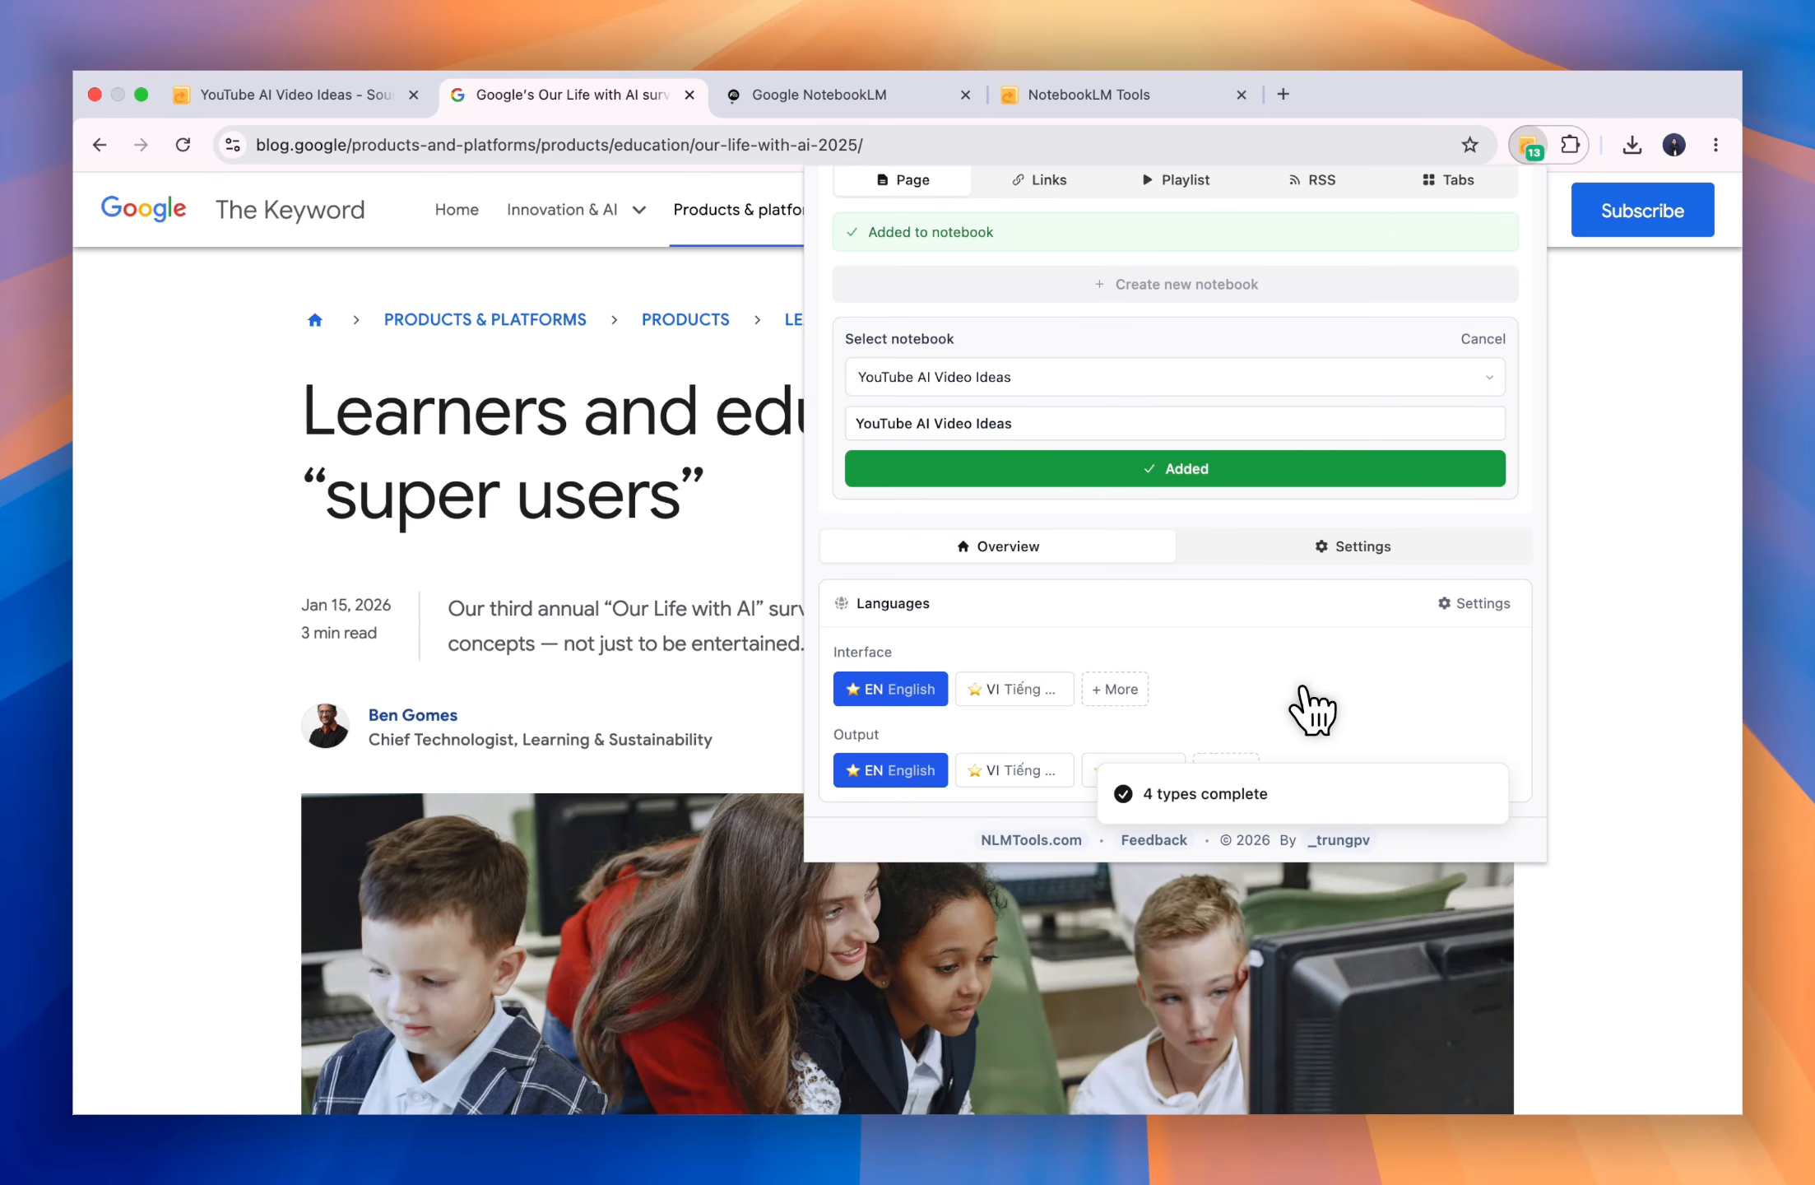
- Switch to the newly opened NotebookLM Tools page, review the studio items and preview the "YouTube AI Video Ideas" video
click(1141, 90)
scroll(798, 519, down, 4)
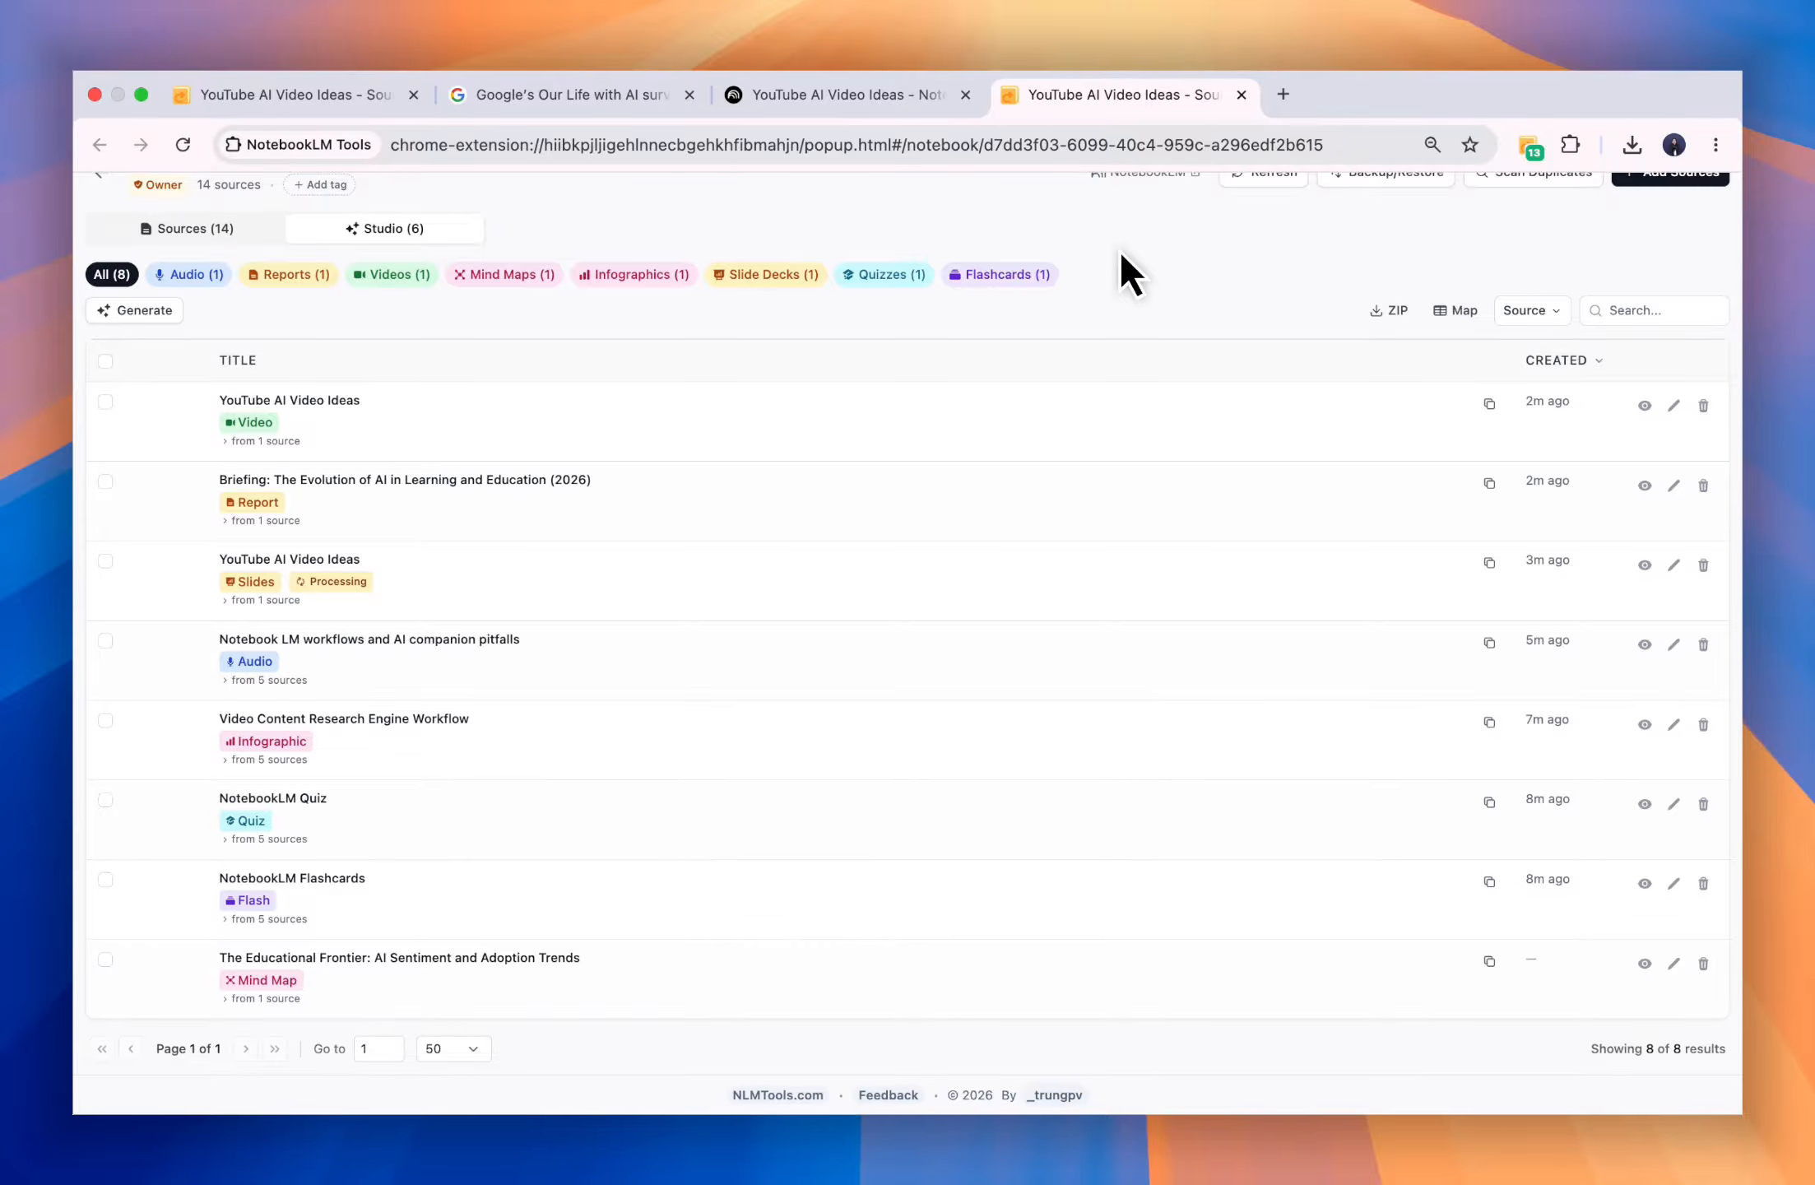
click(1645, 406)
key(Escape)
- Read through the report "Briefing: The Evolution of AI in Learning and Education (2026)" and return to its beginning
click(1645, 485)
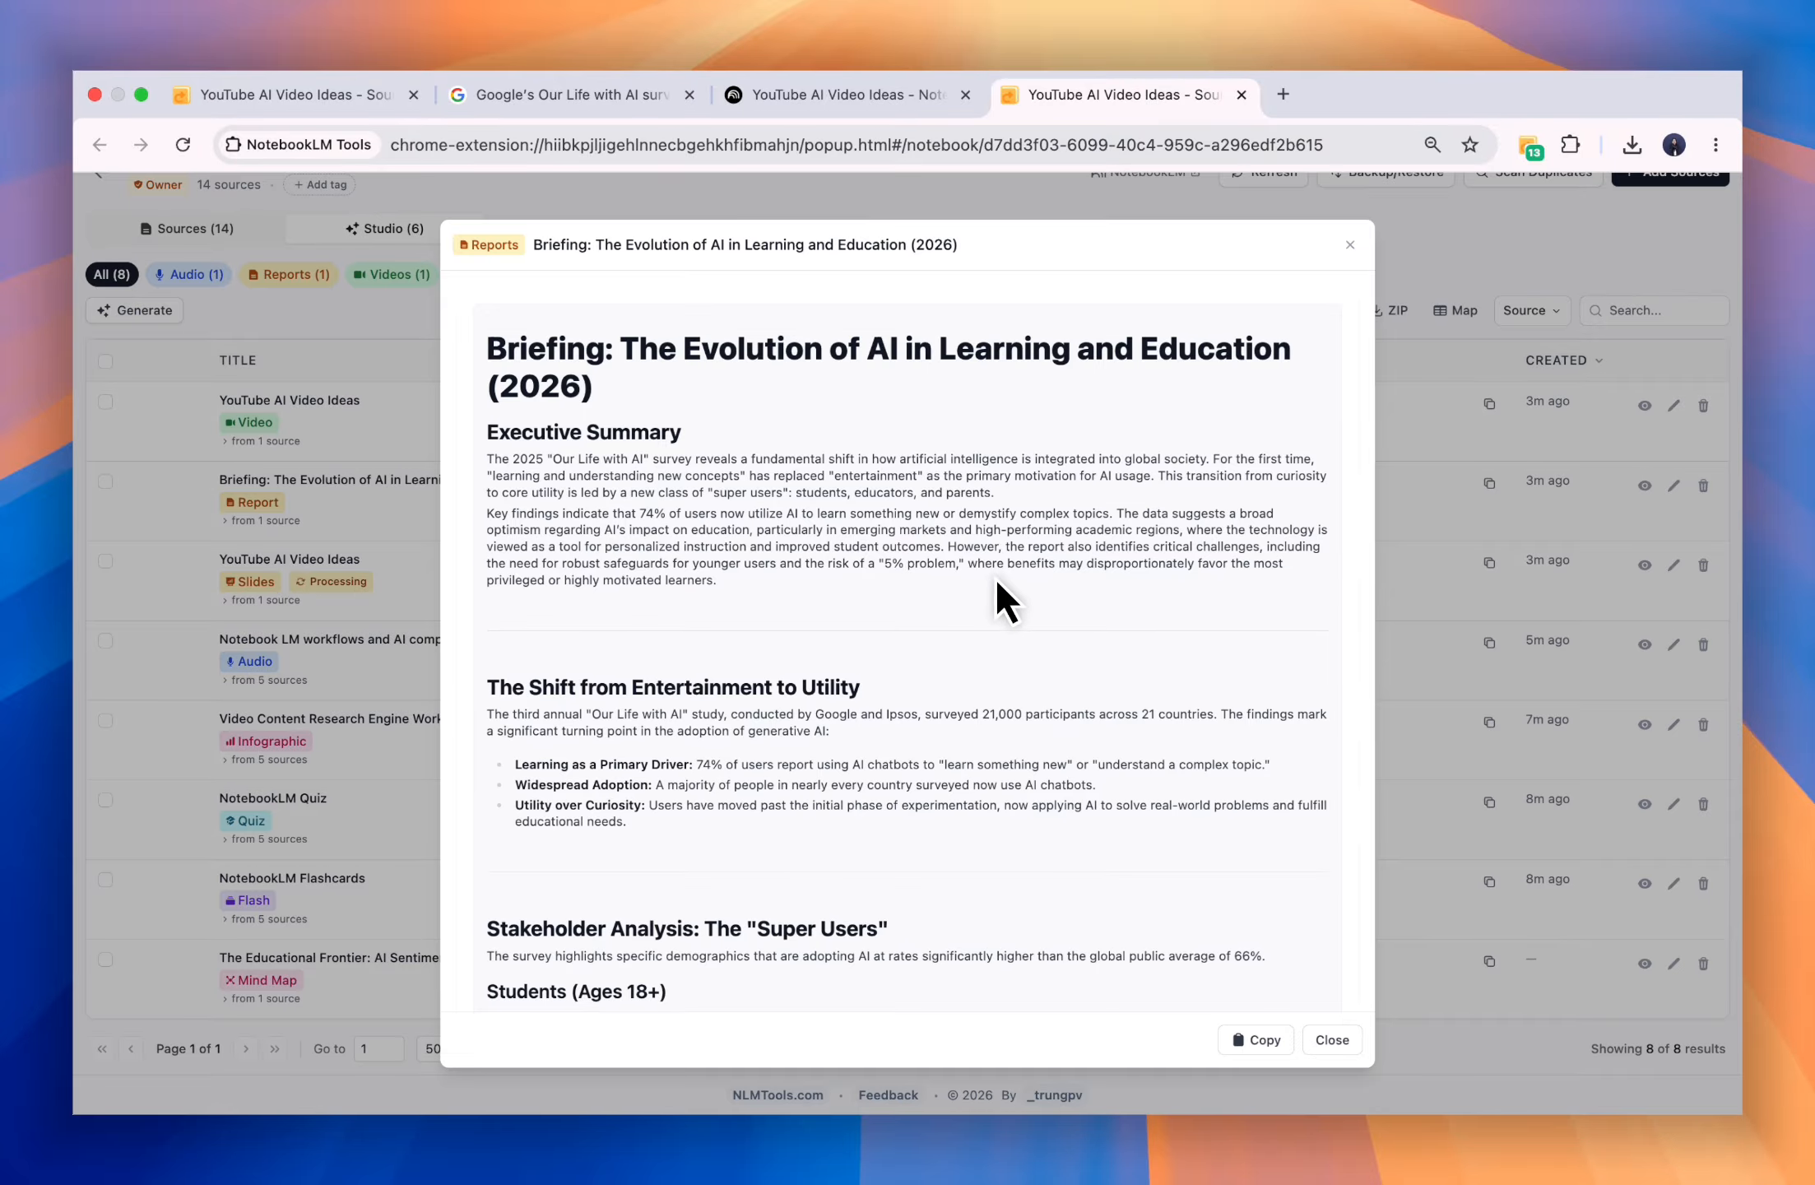
scroll(997, 576, down, 5)
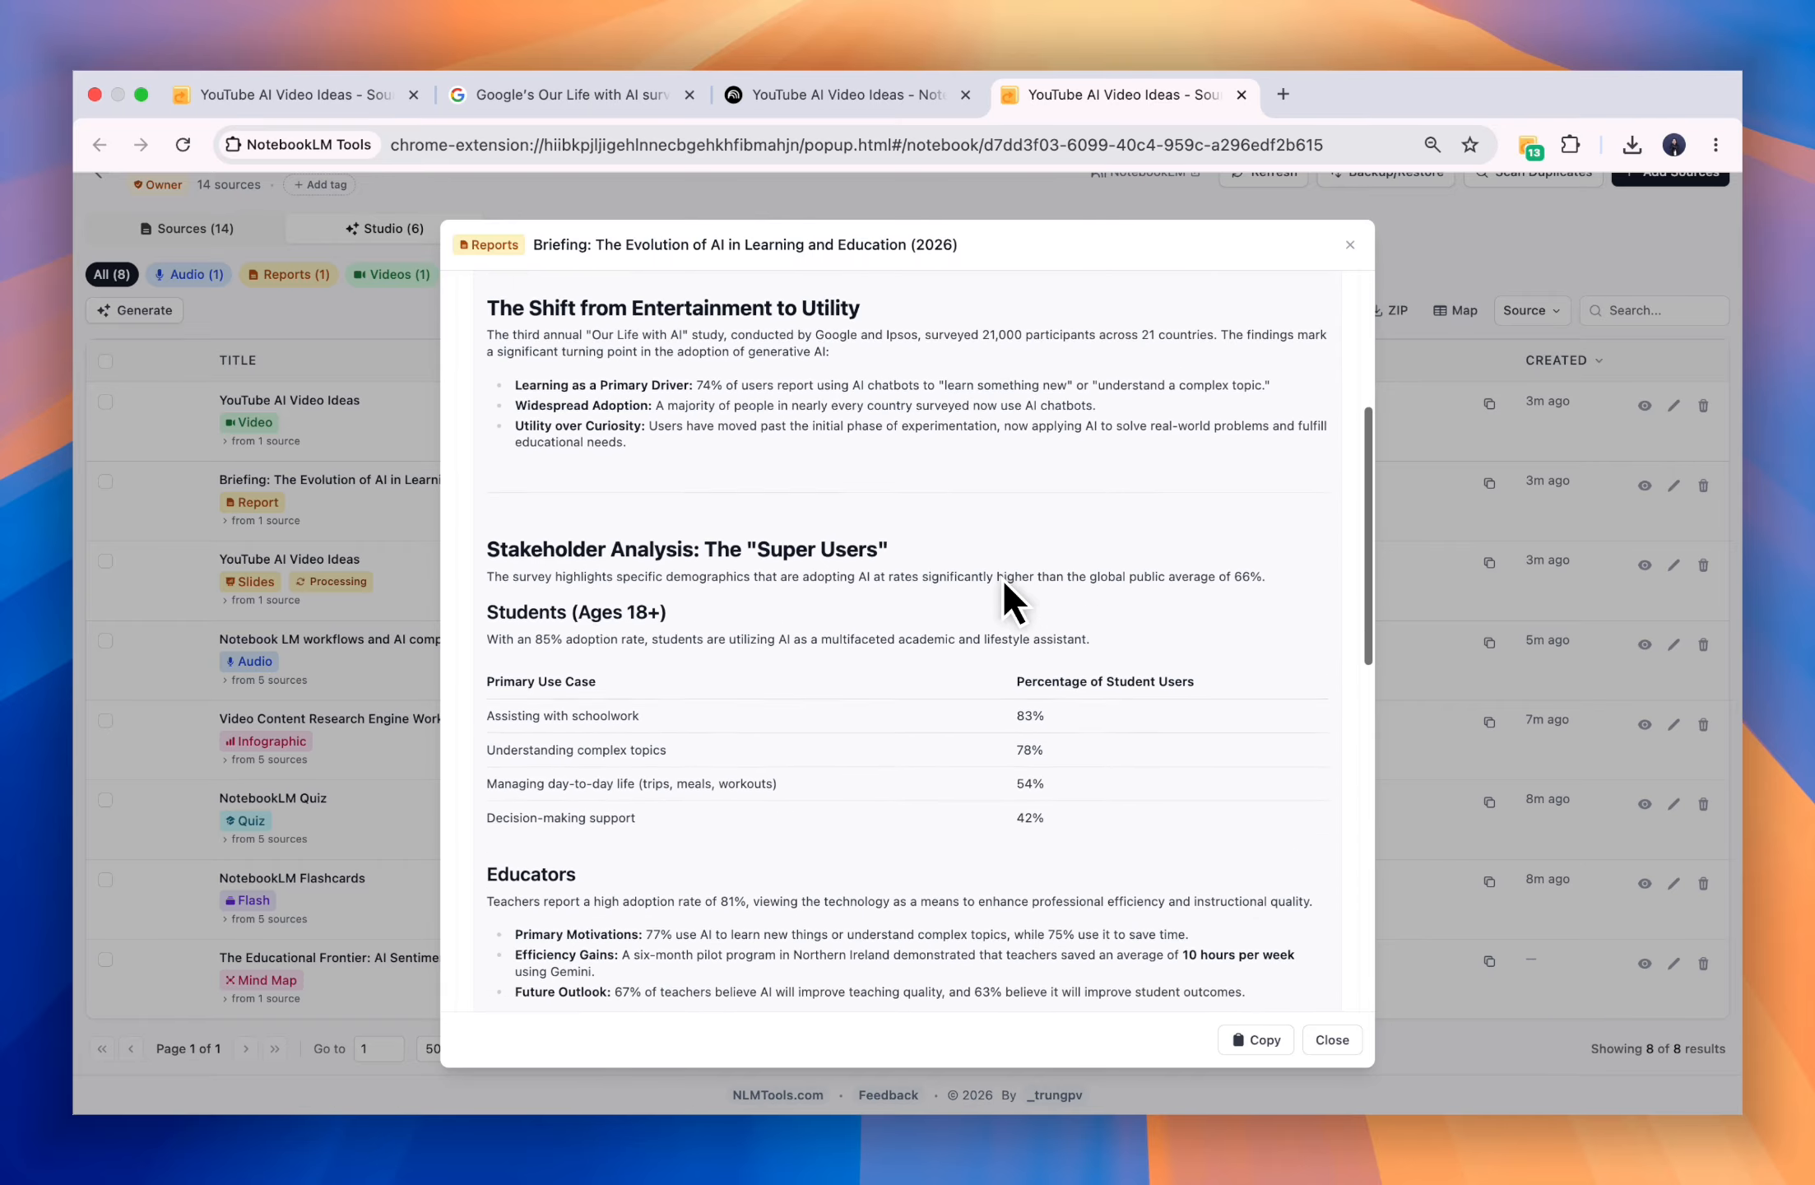
scroll(1001, 577, down, 4)
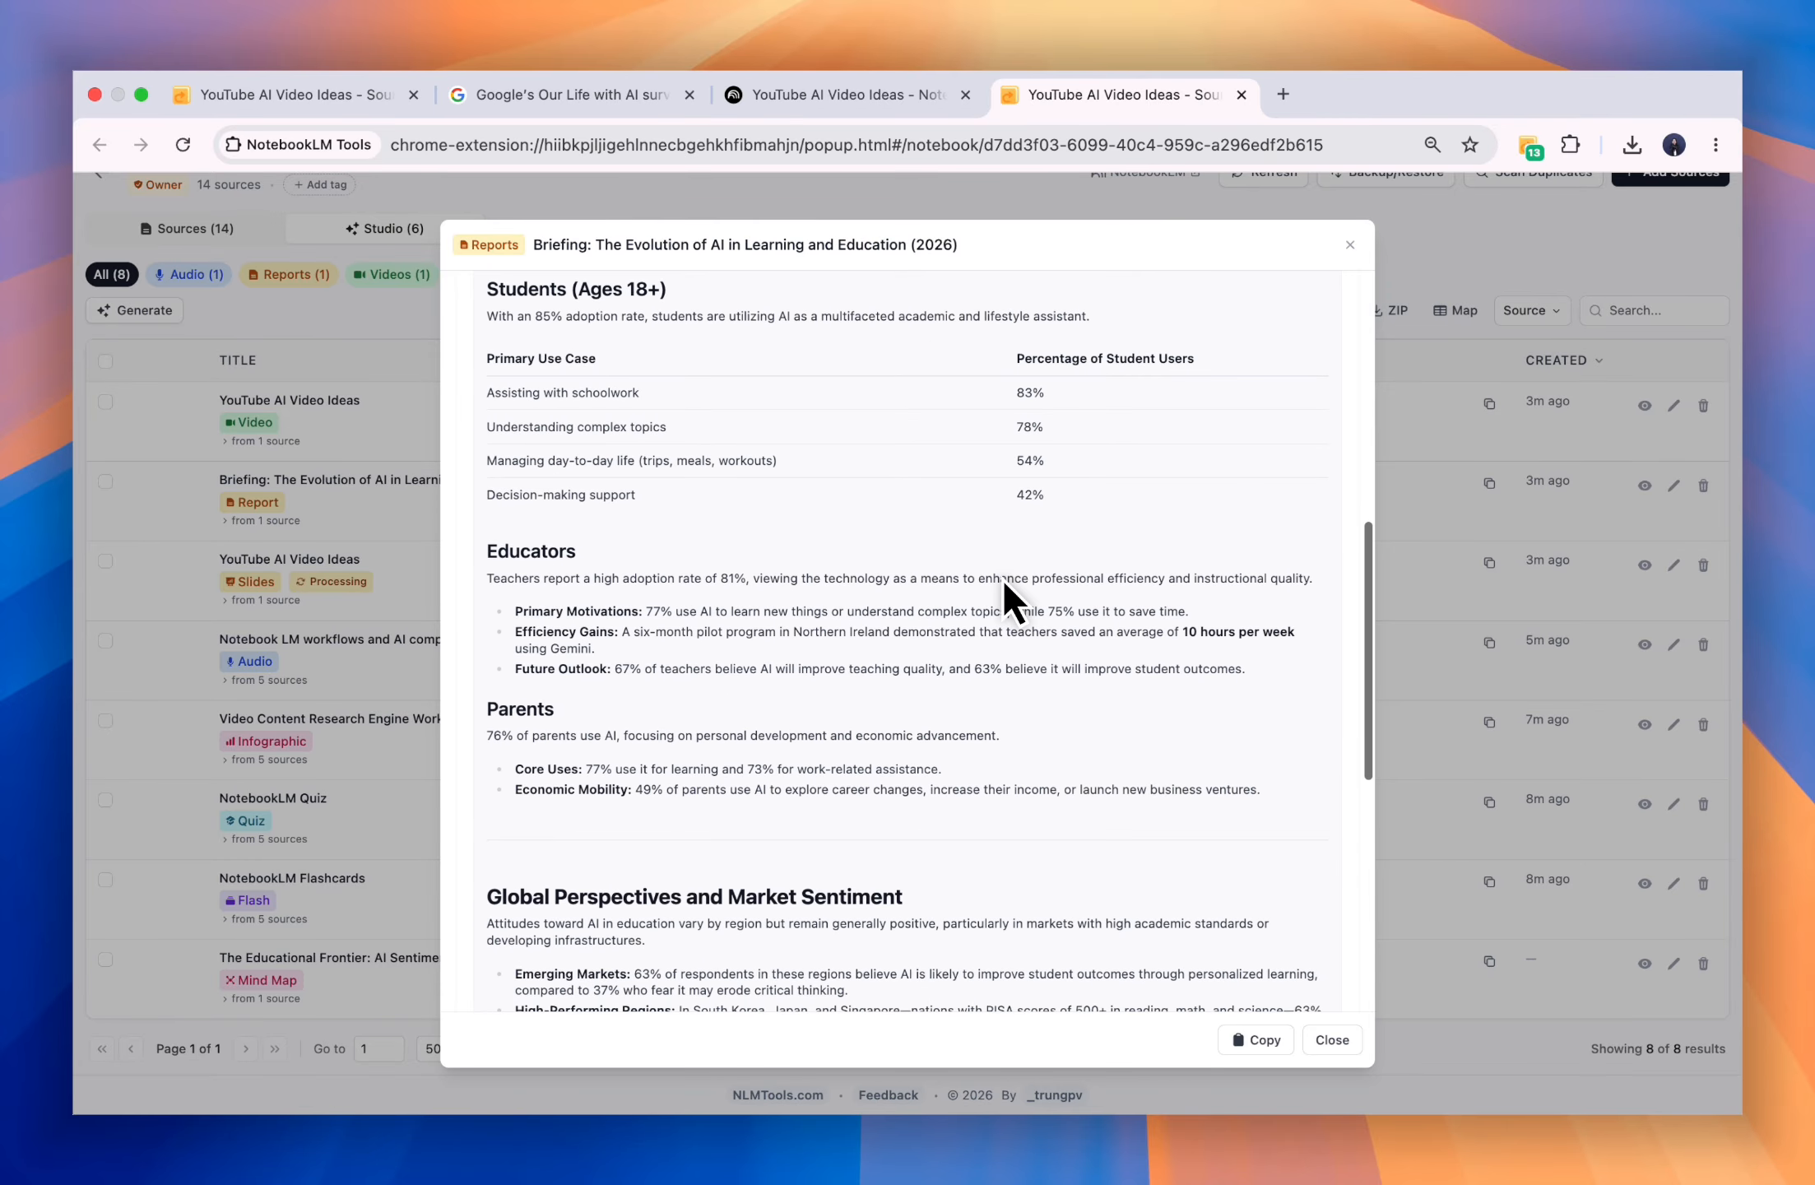
scroll(1002, 576, down, 8)
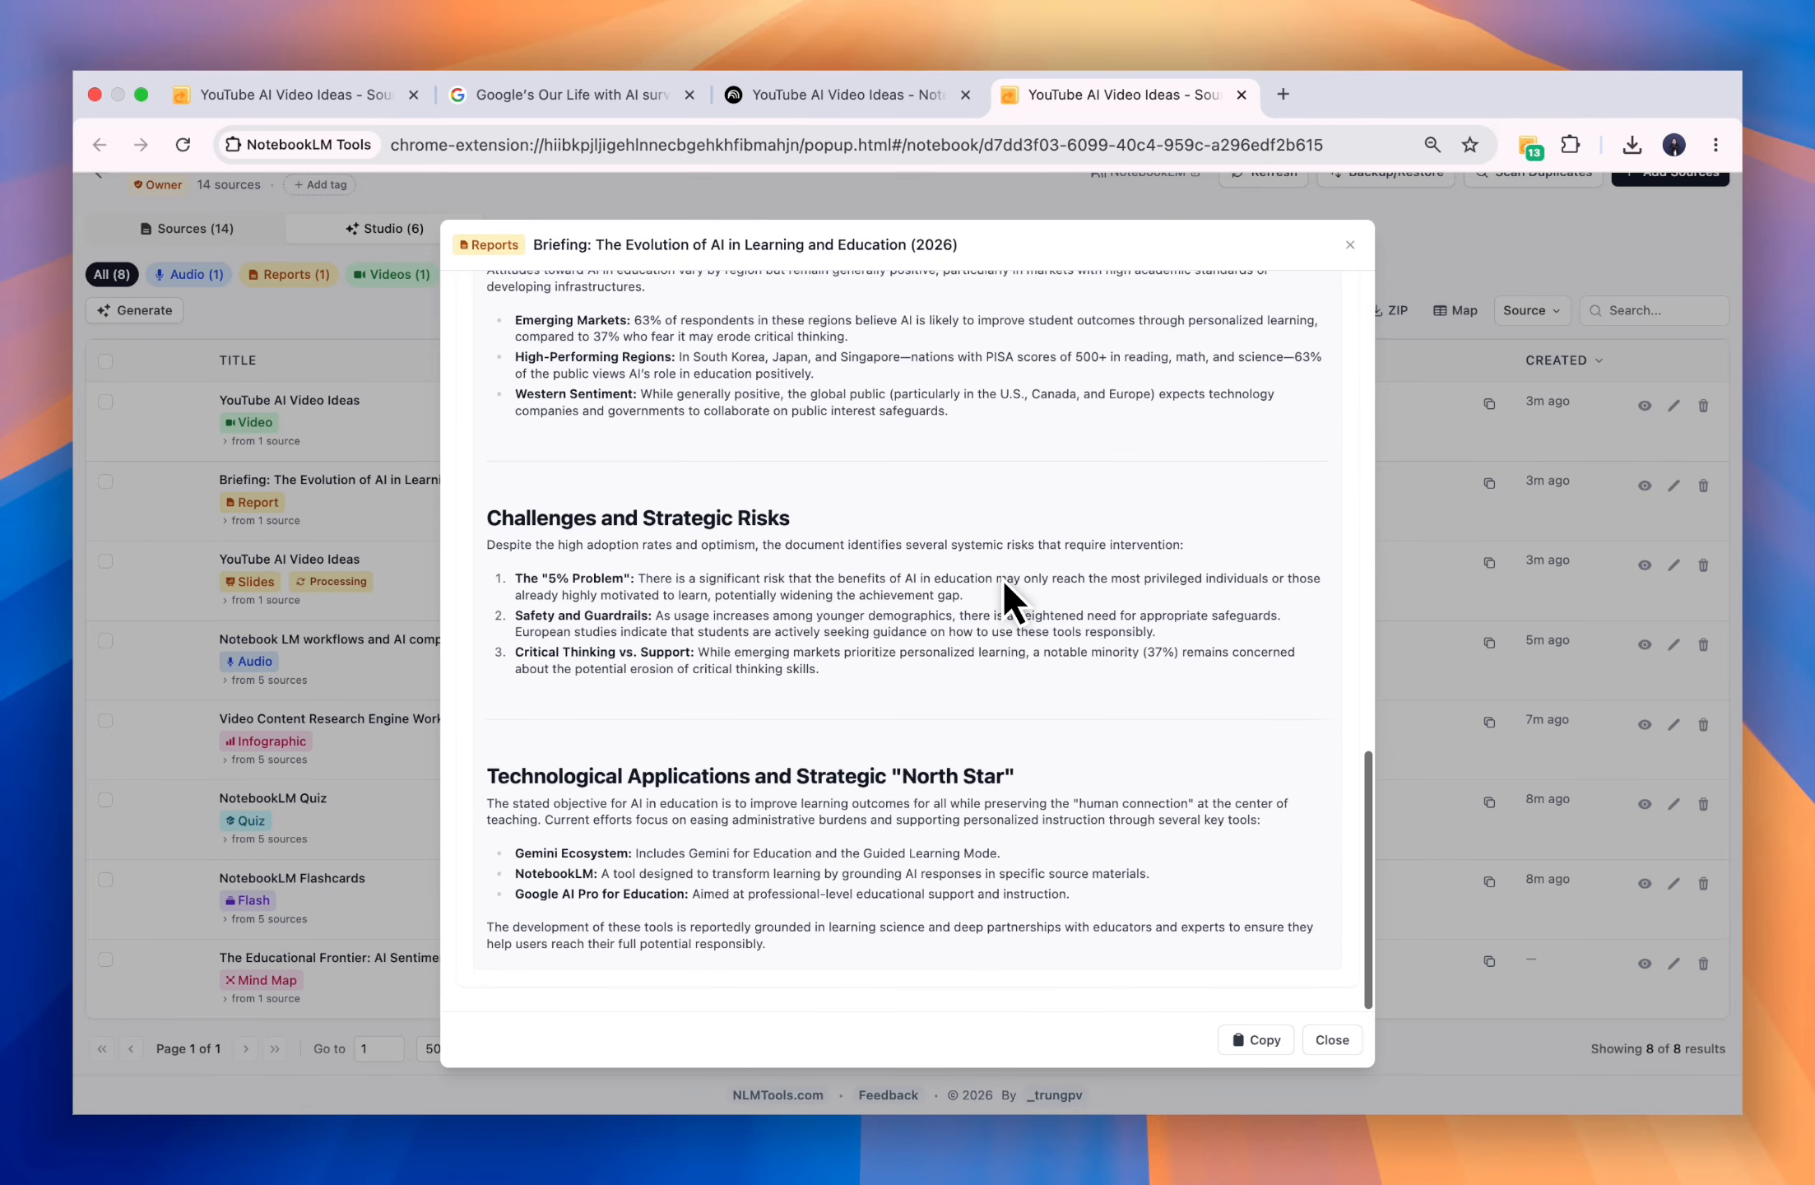
scroll(1002, 577, up, 17)
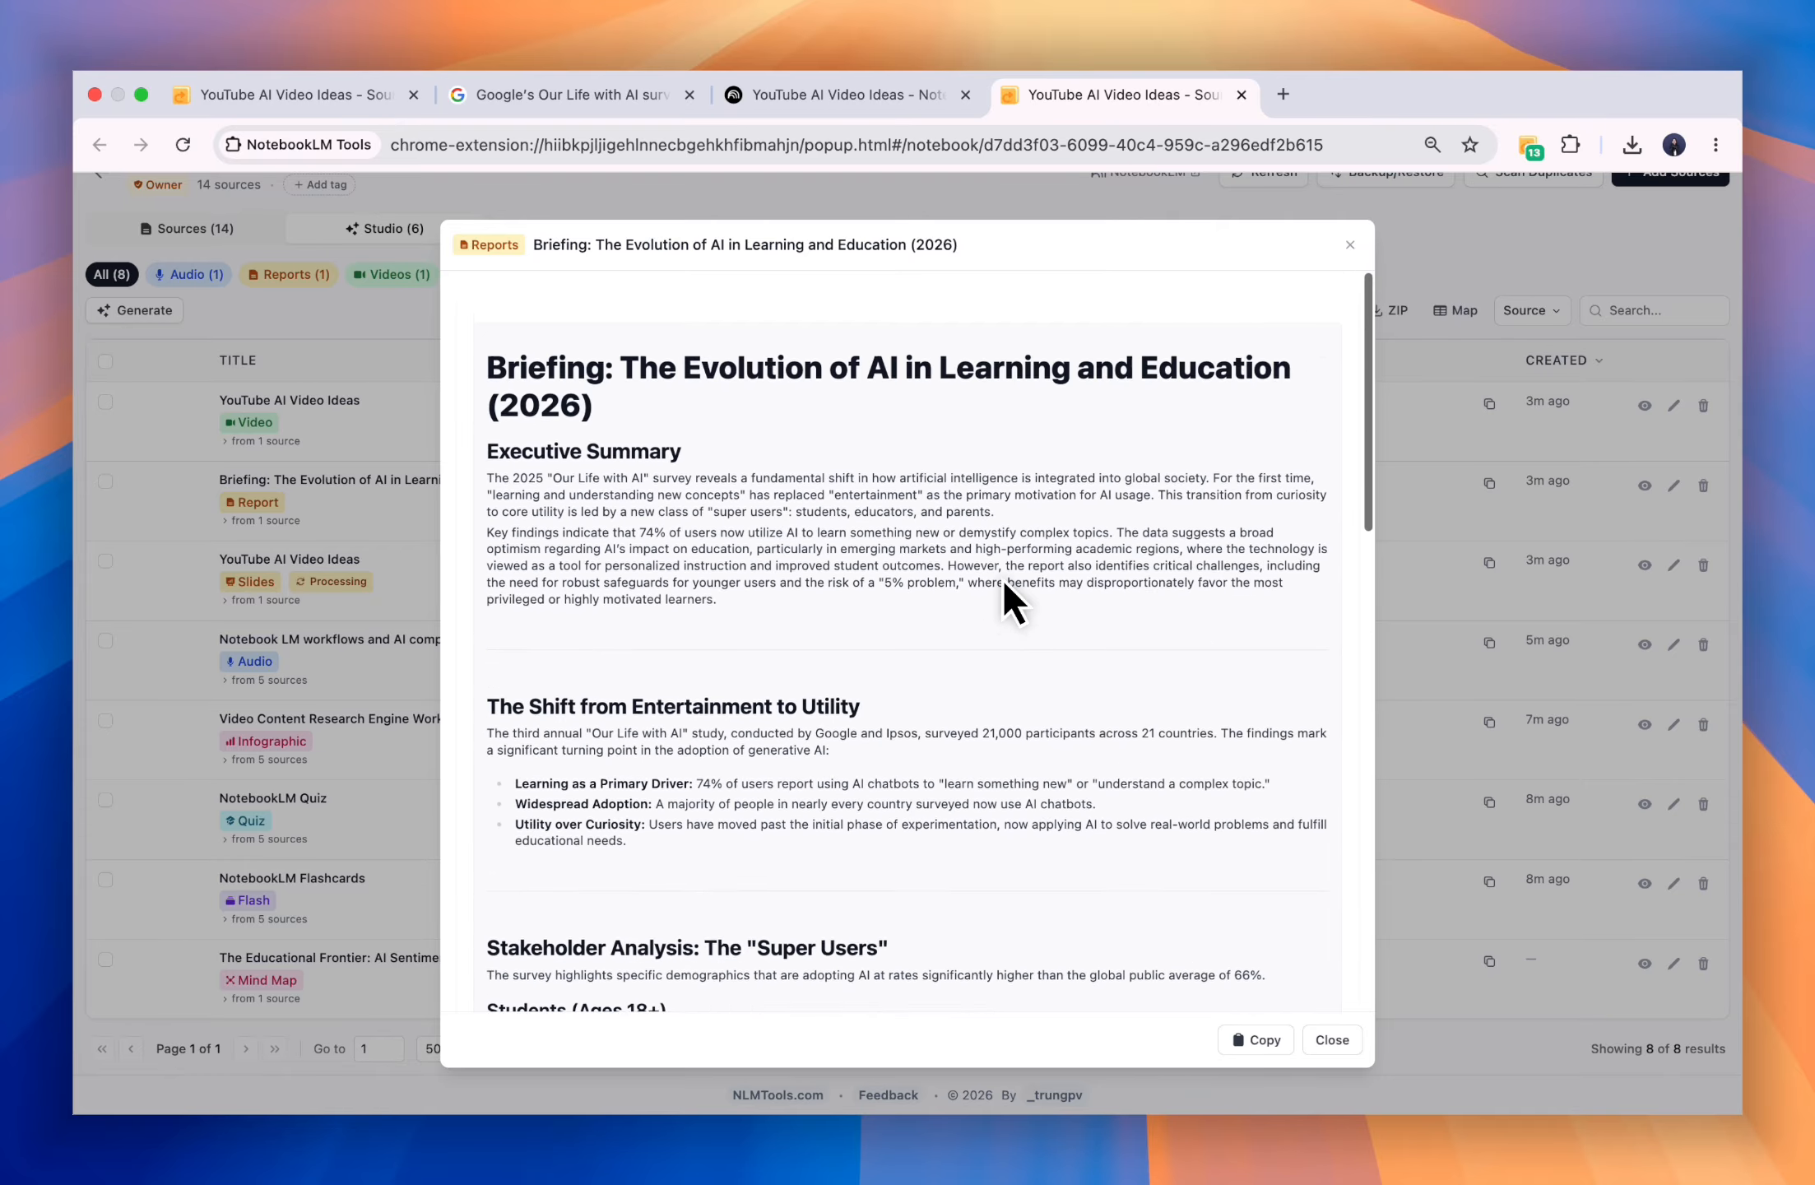
- Page through the "The AI Utility Era" slide deck preview to its last slide and check the "YouTube AI Video Ideas" video preview
click(1332, 1039)
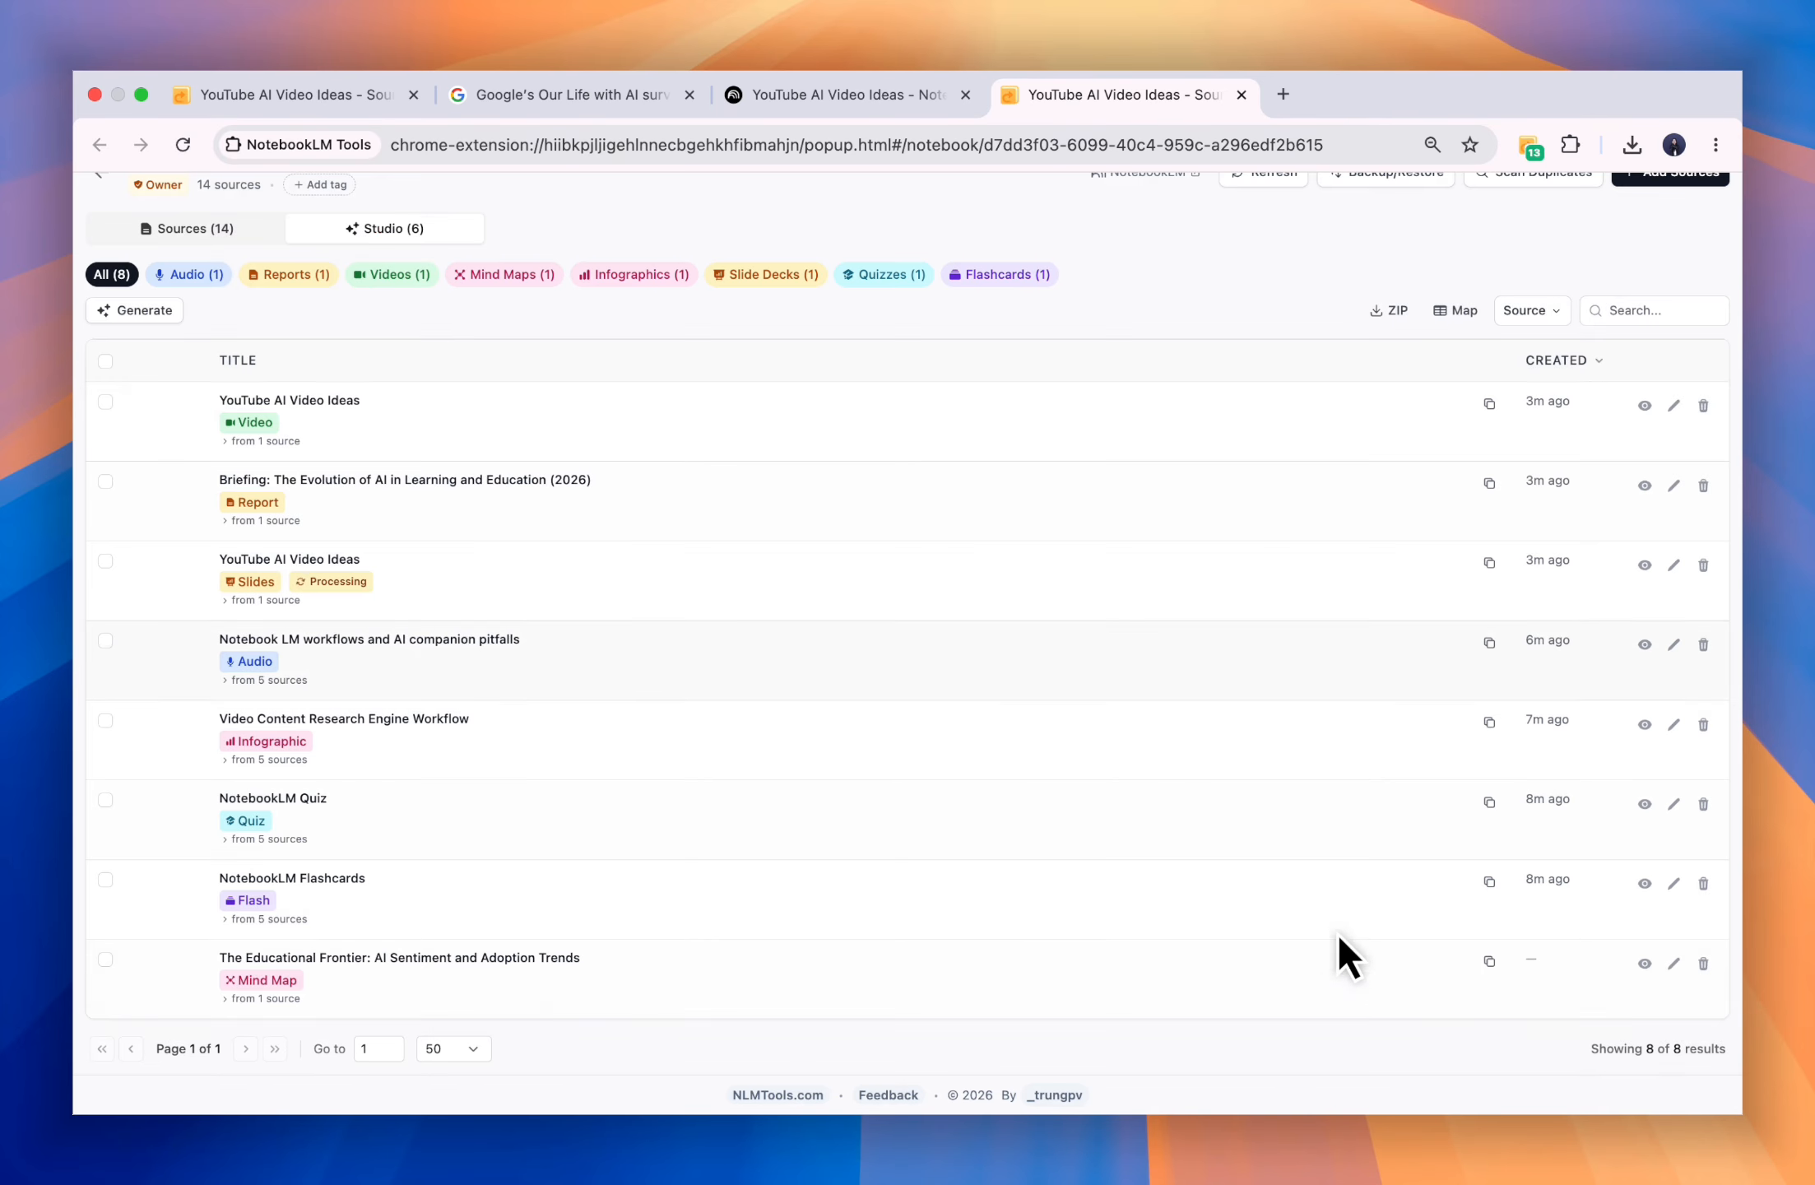
scroll(1337, 956, up, 2)
click(1644, 489)
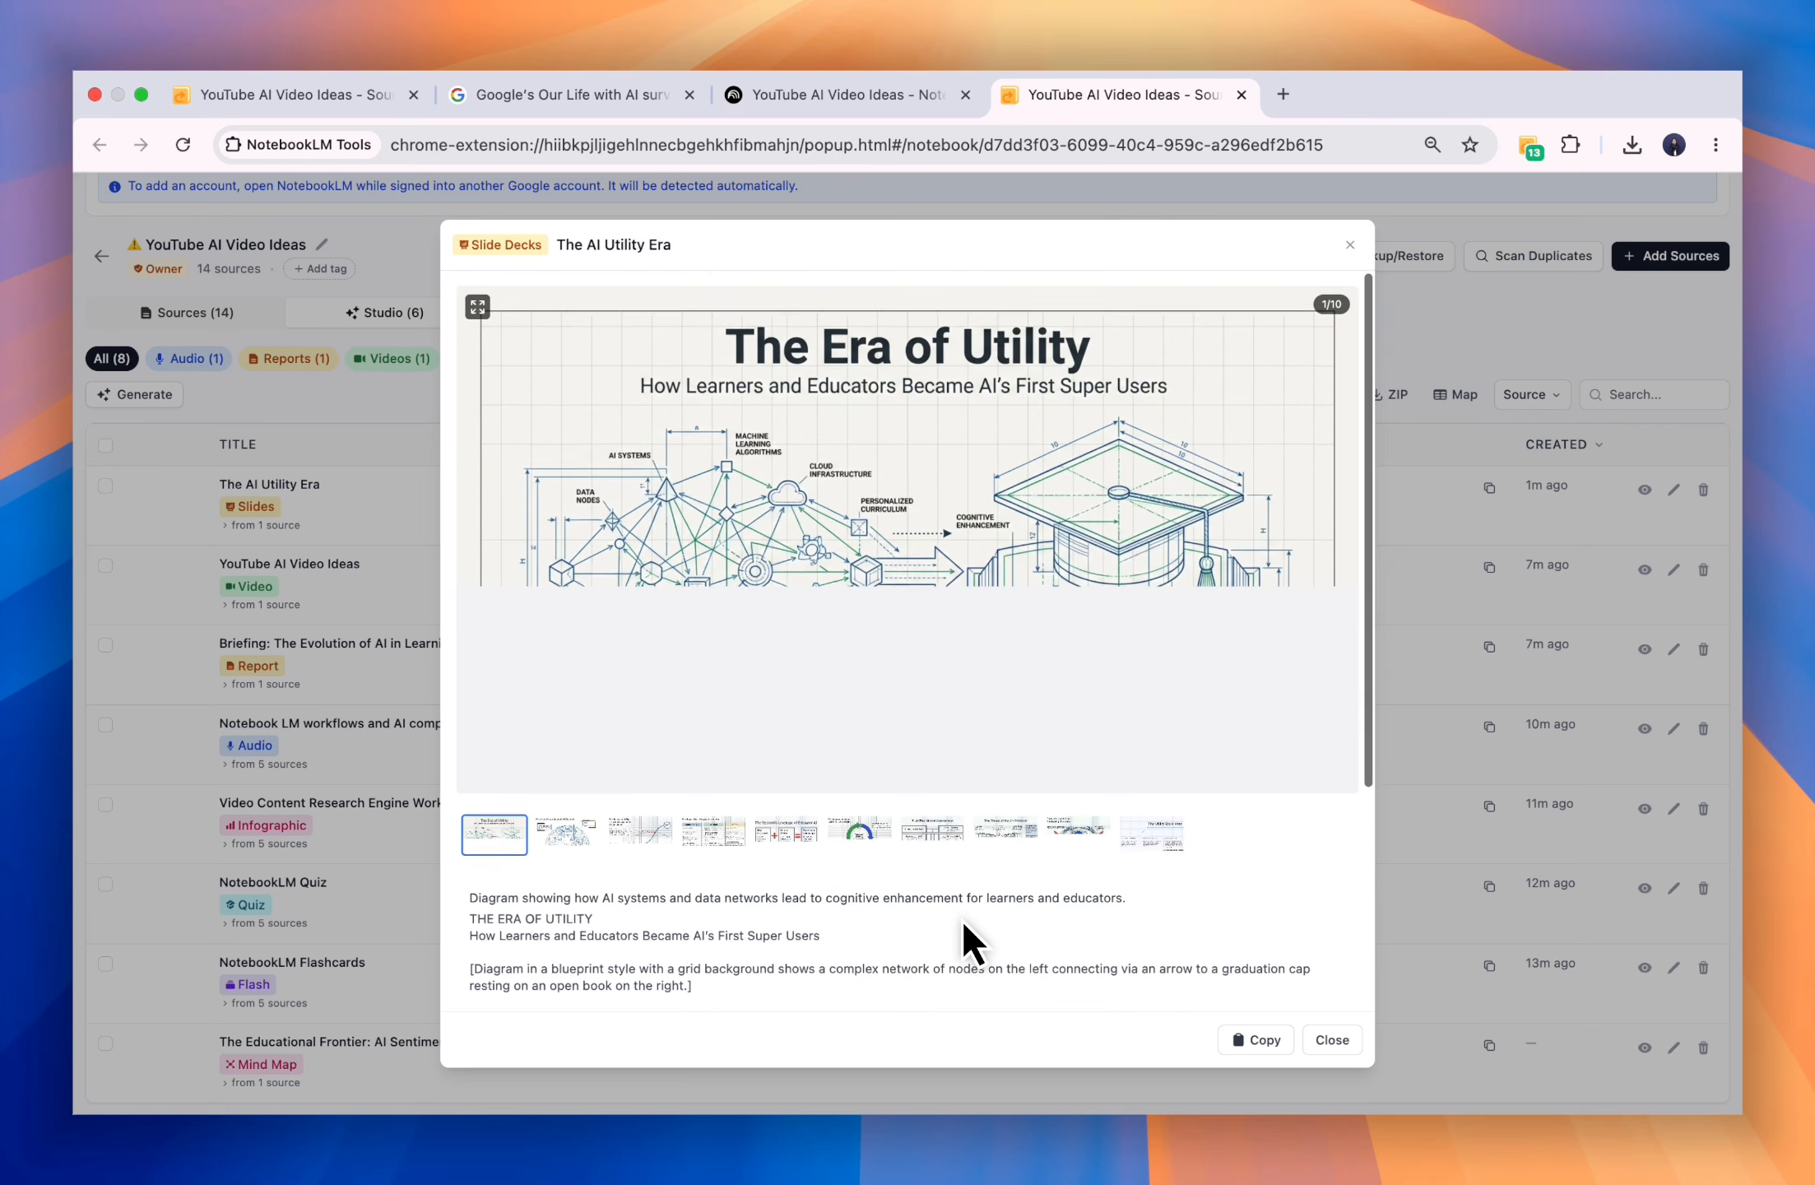
scroll(963, 924, down, 5)
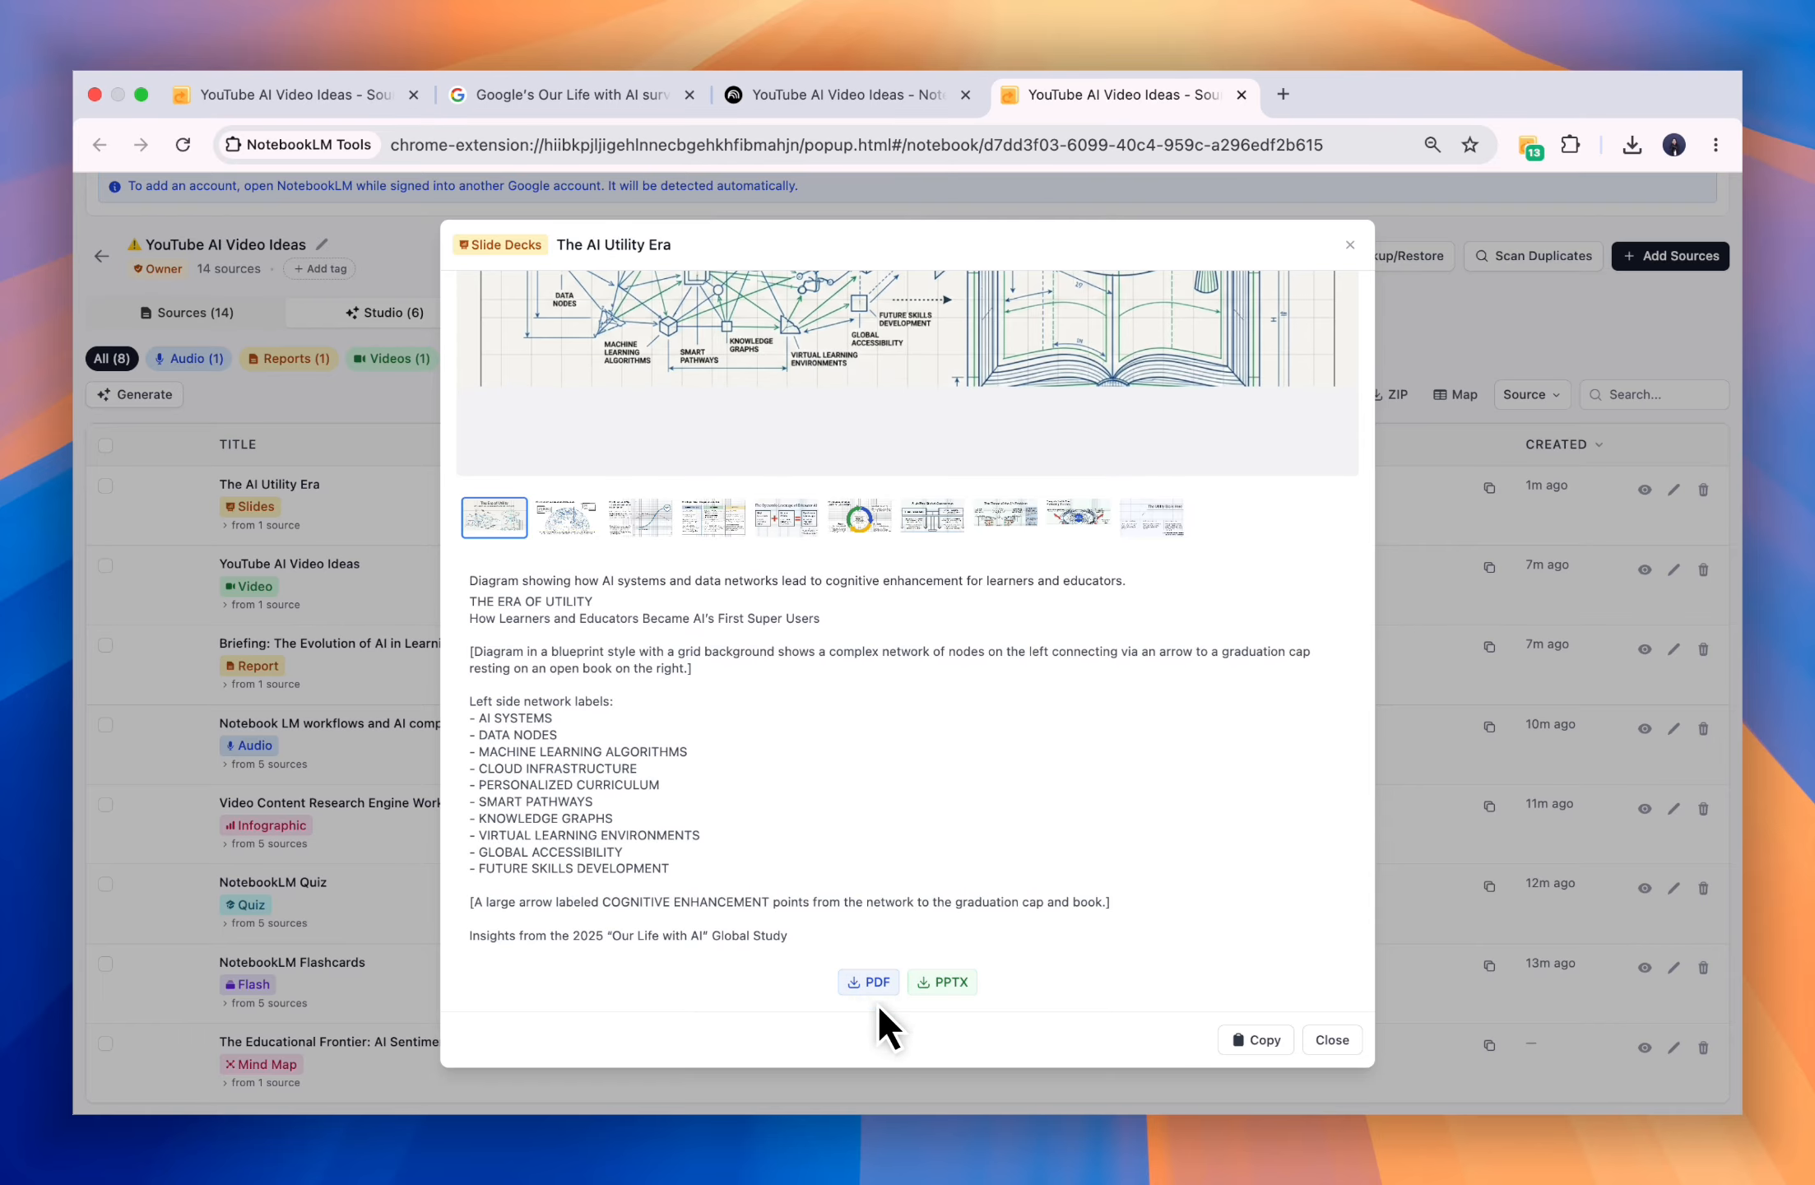
scroll(872, 979, up, 5)
key(Right)
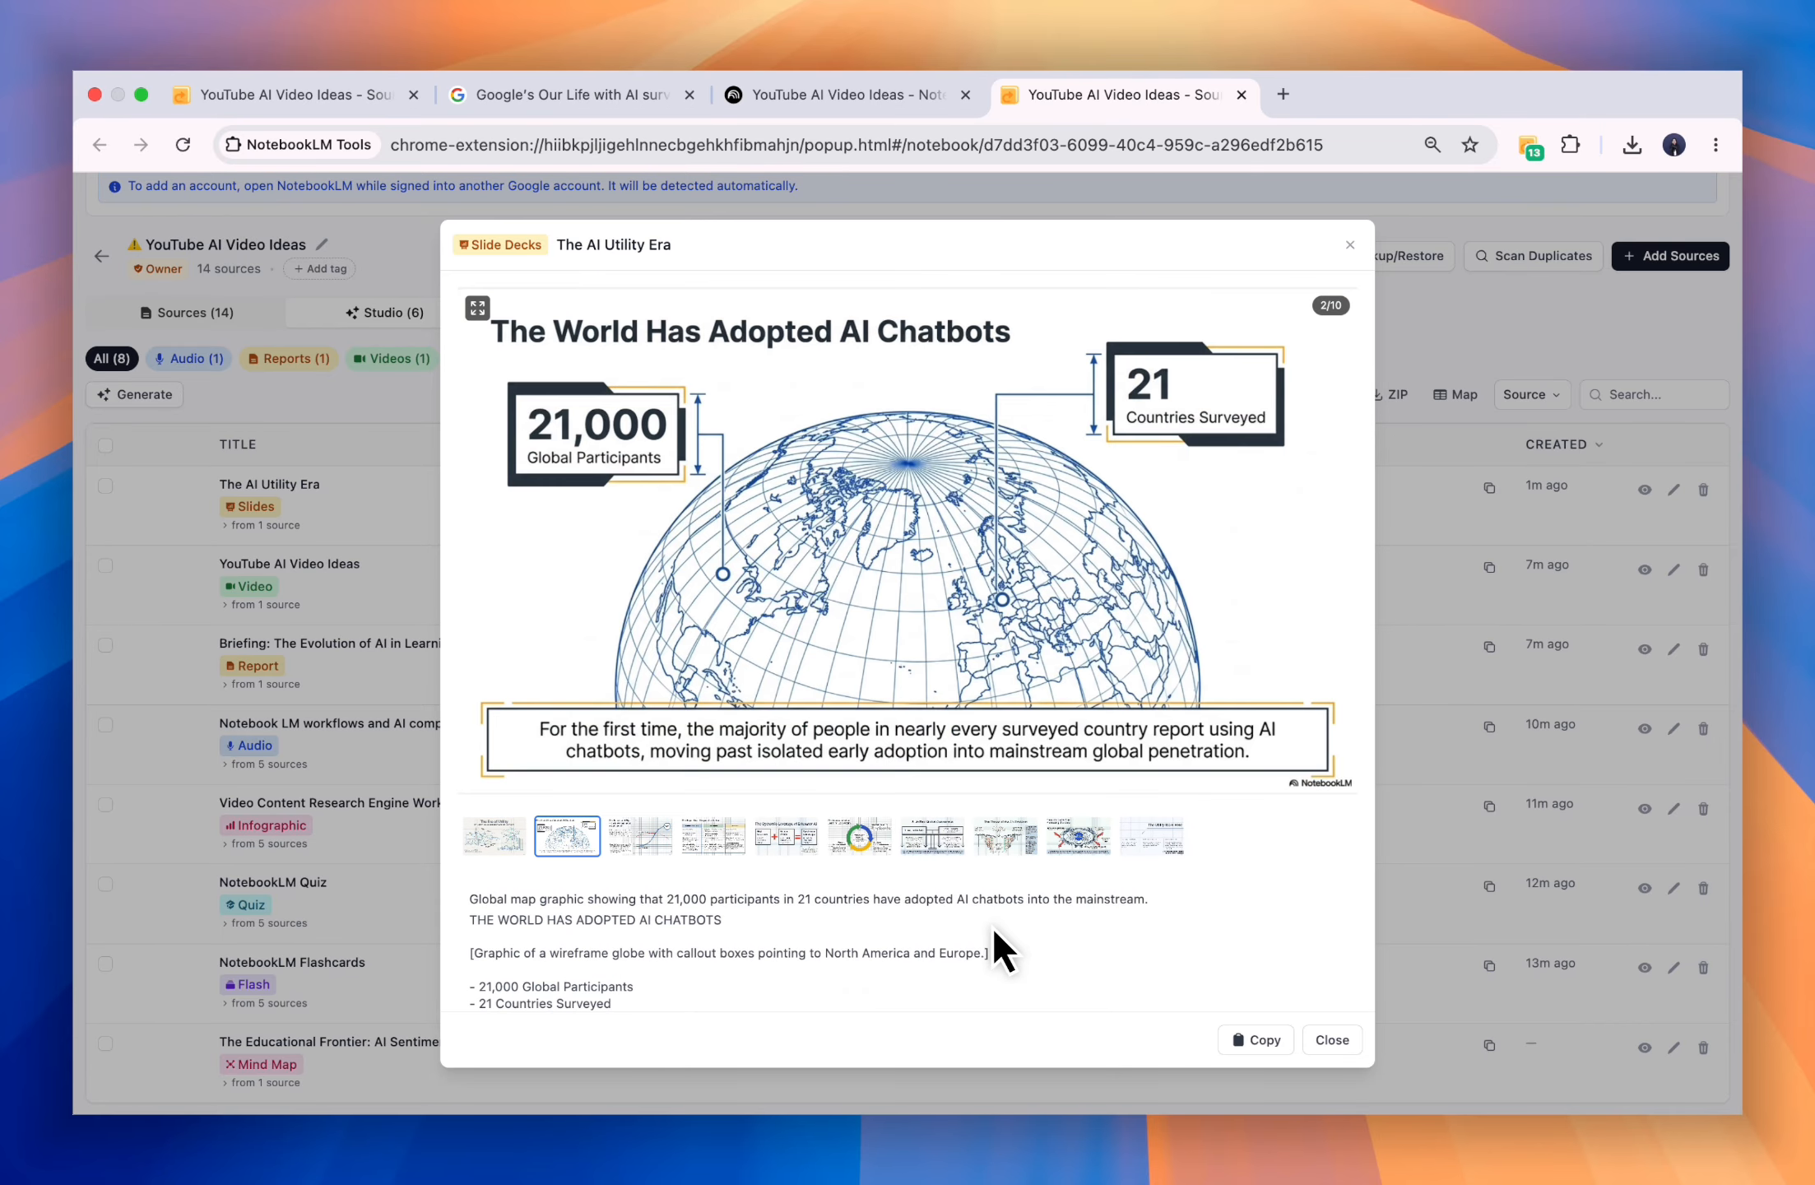
key(Right)
key(Right)
key(Right)
key(Right)
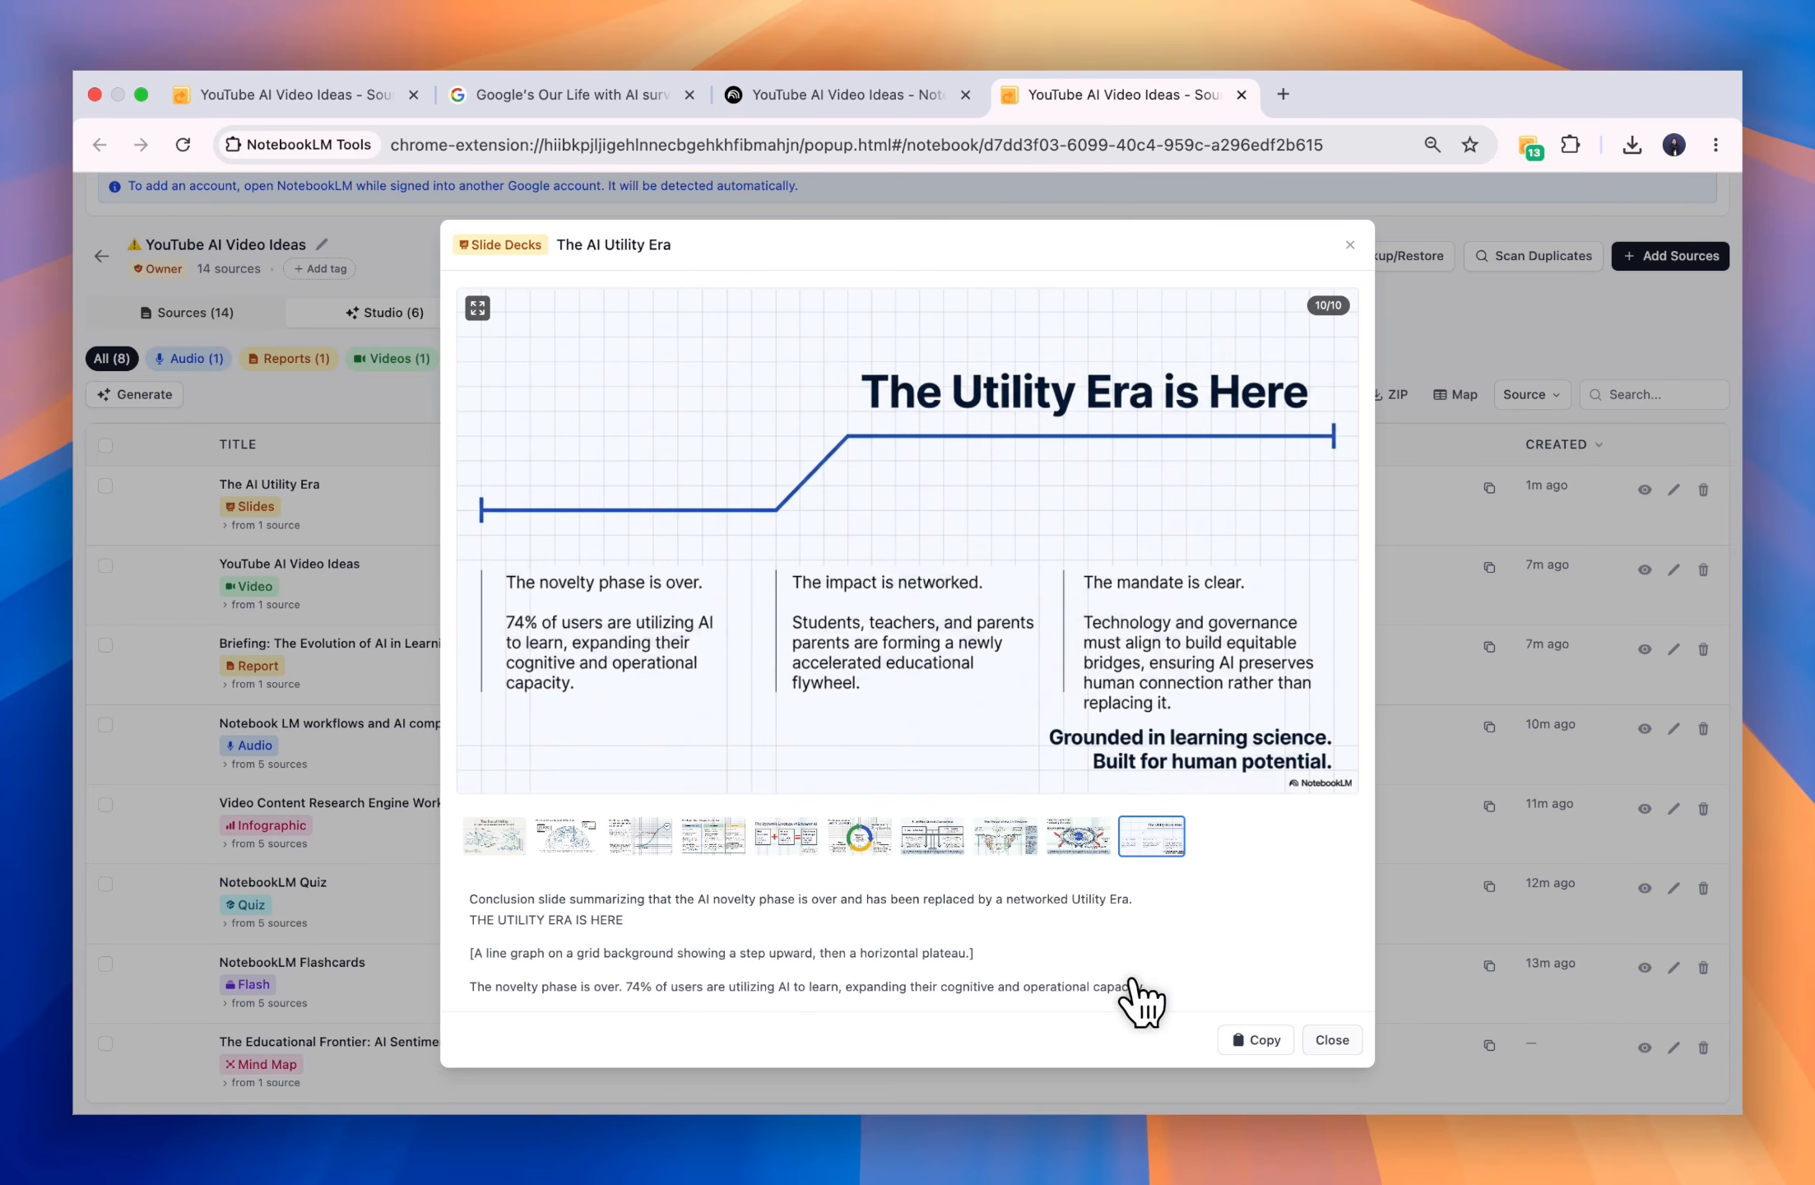
click(1333, 1039)
click(1644, 569)
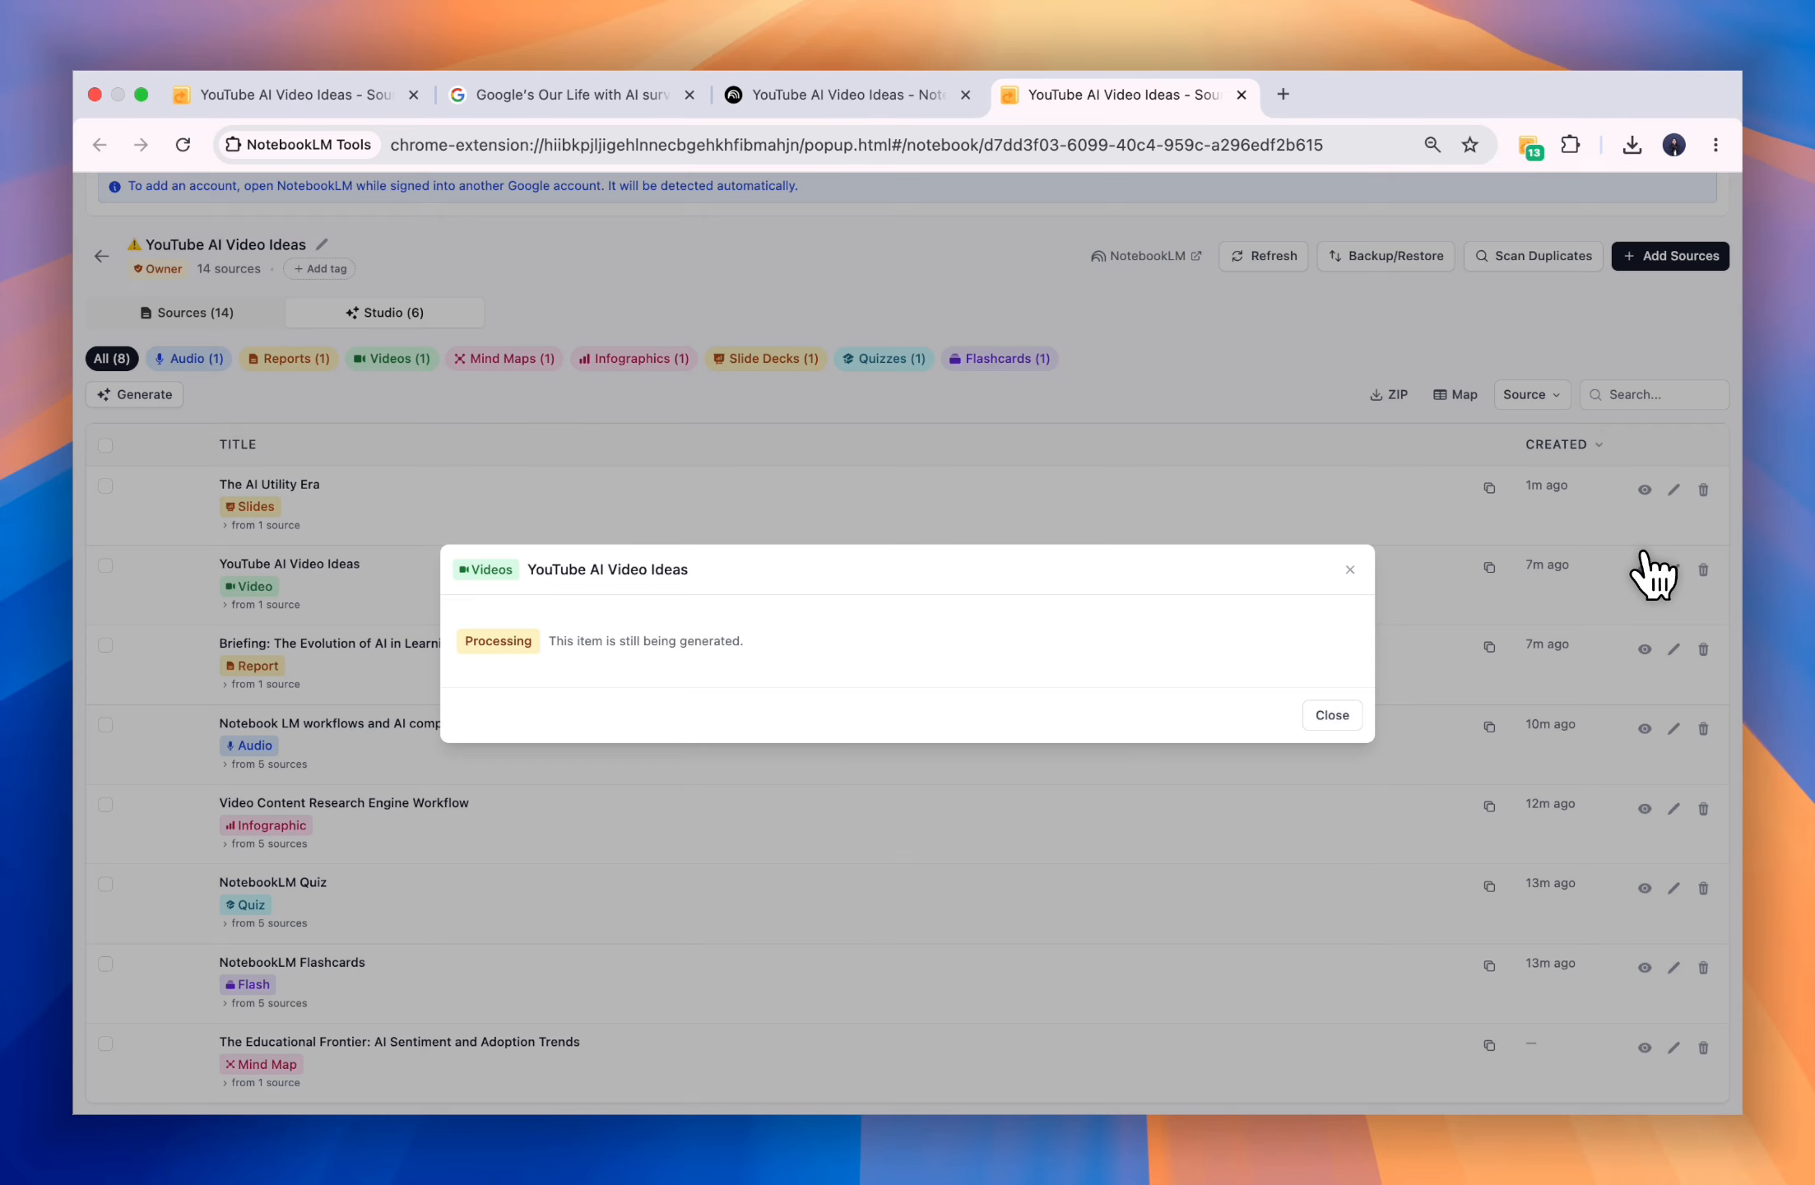
click(1332, 714)
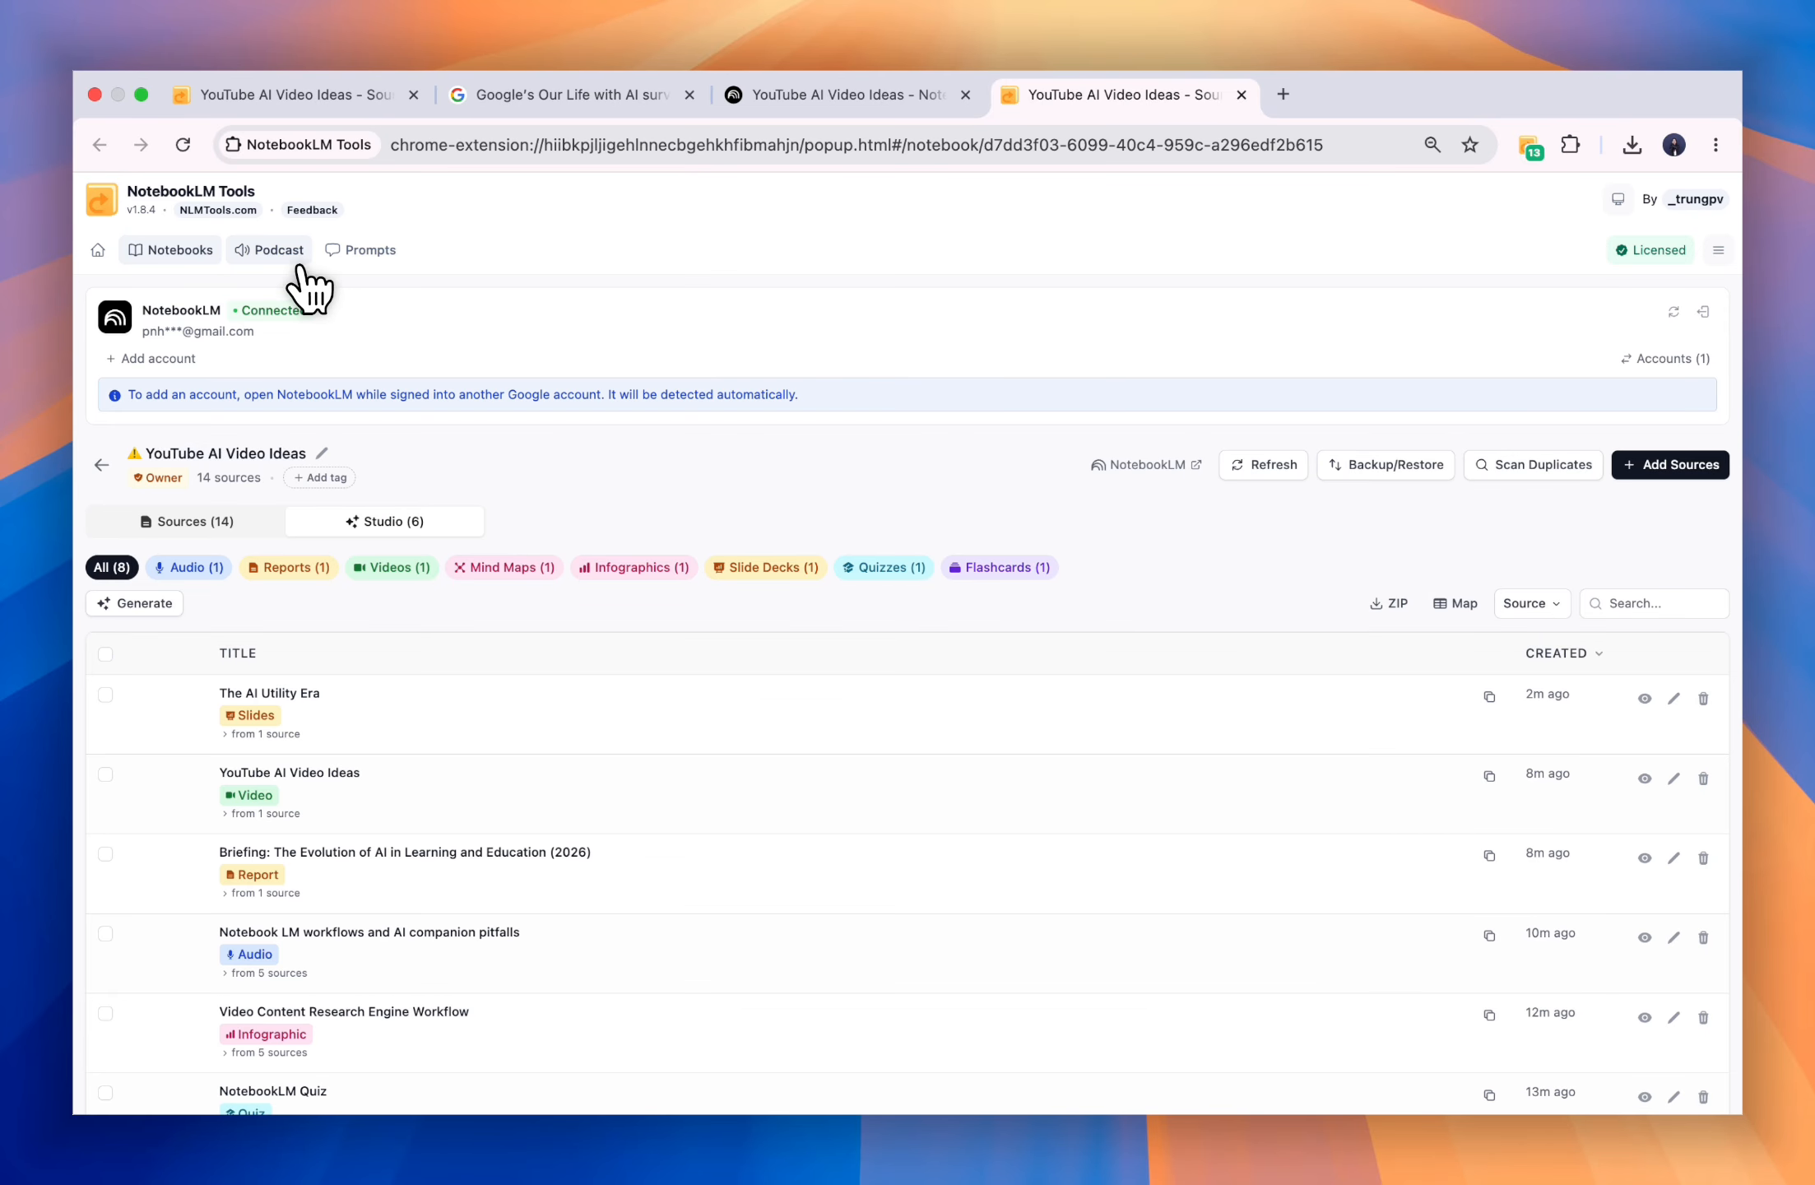
- Open the Podcast Player, scan the last 10 notebooks for audio and play "Notebook LM workflows and AI companion pitfalls"
click(272, 252)
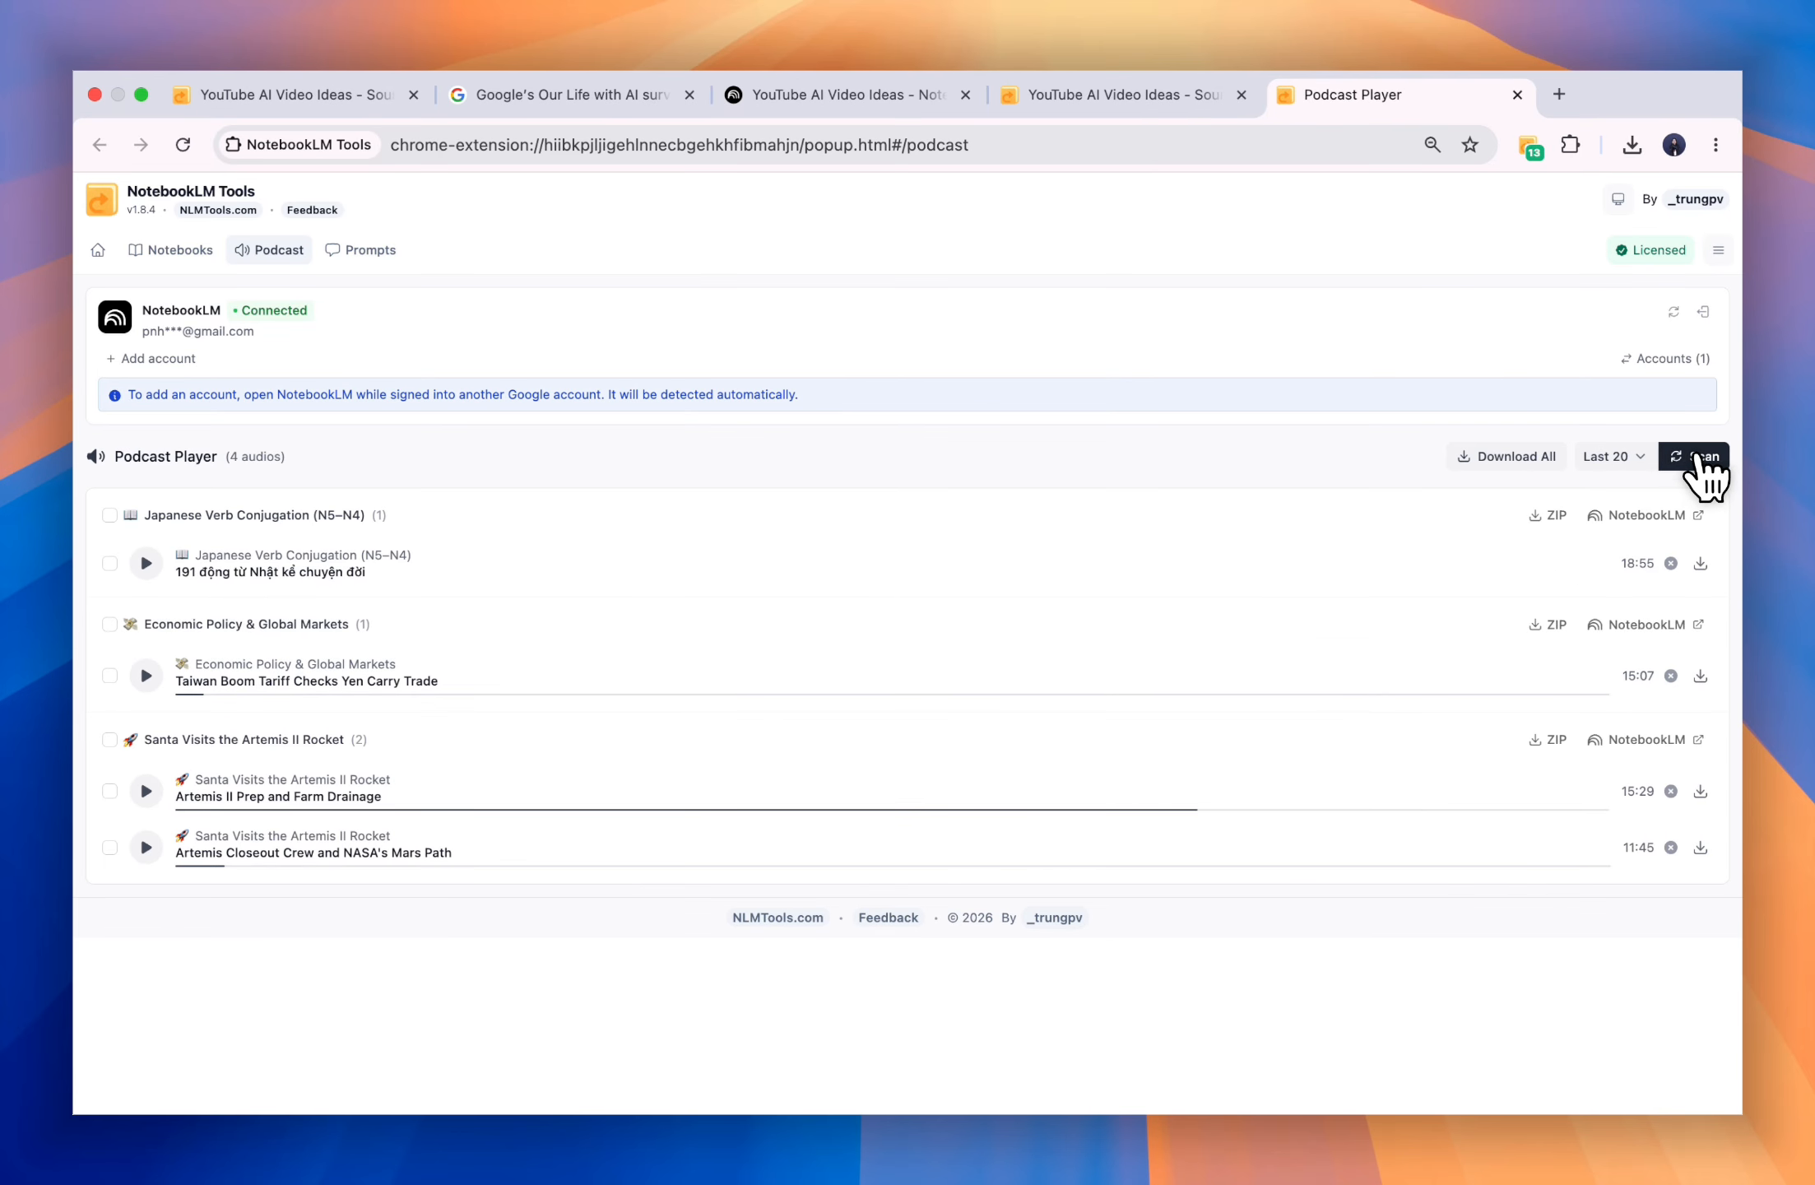
click(1699, 458)
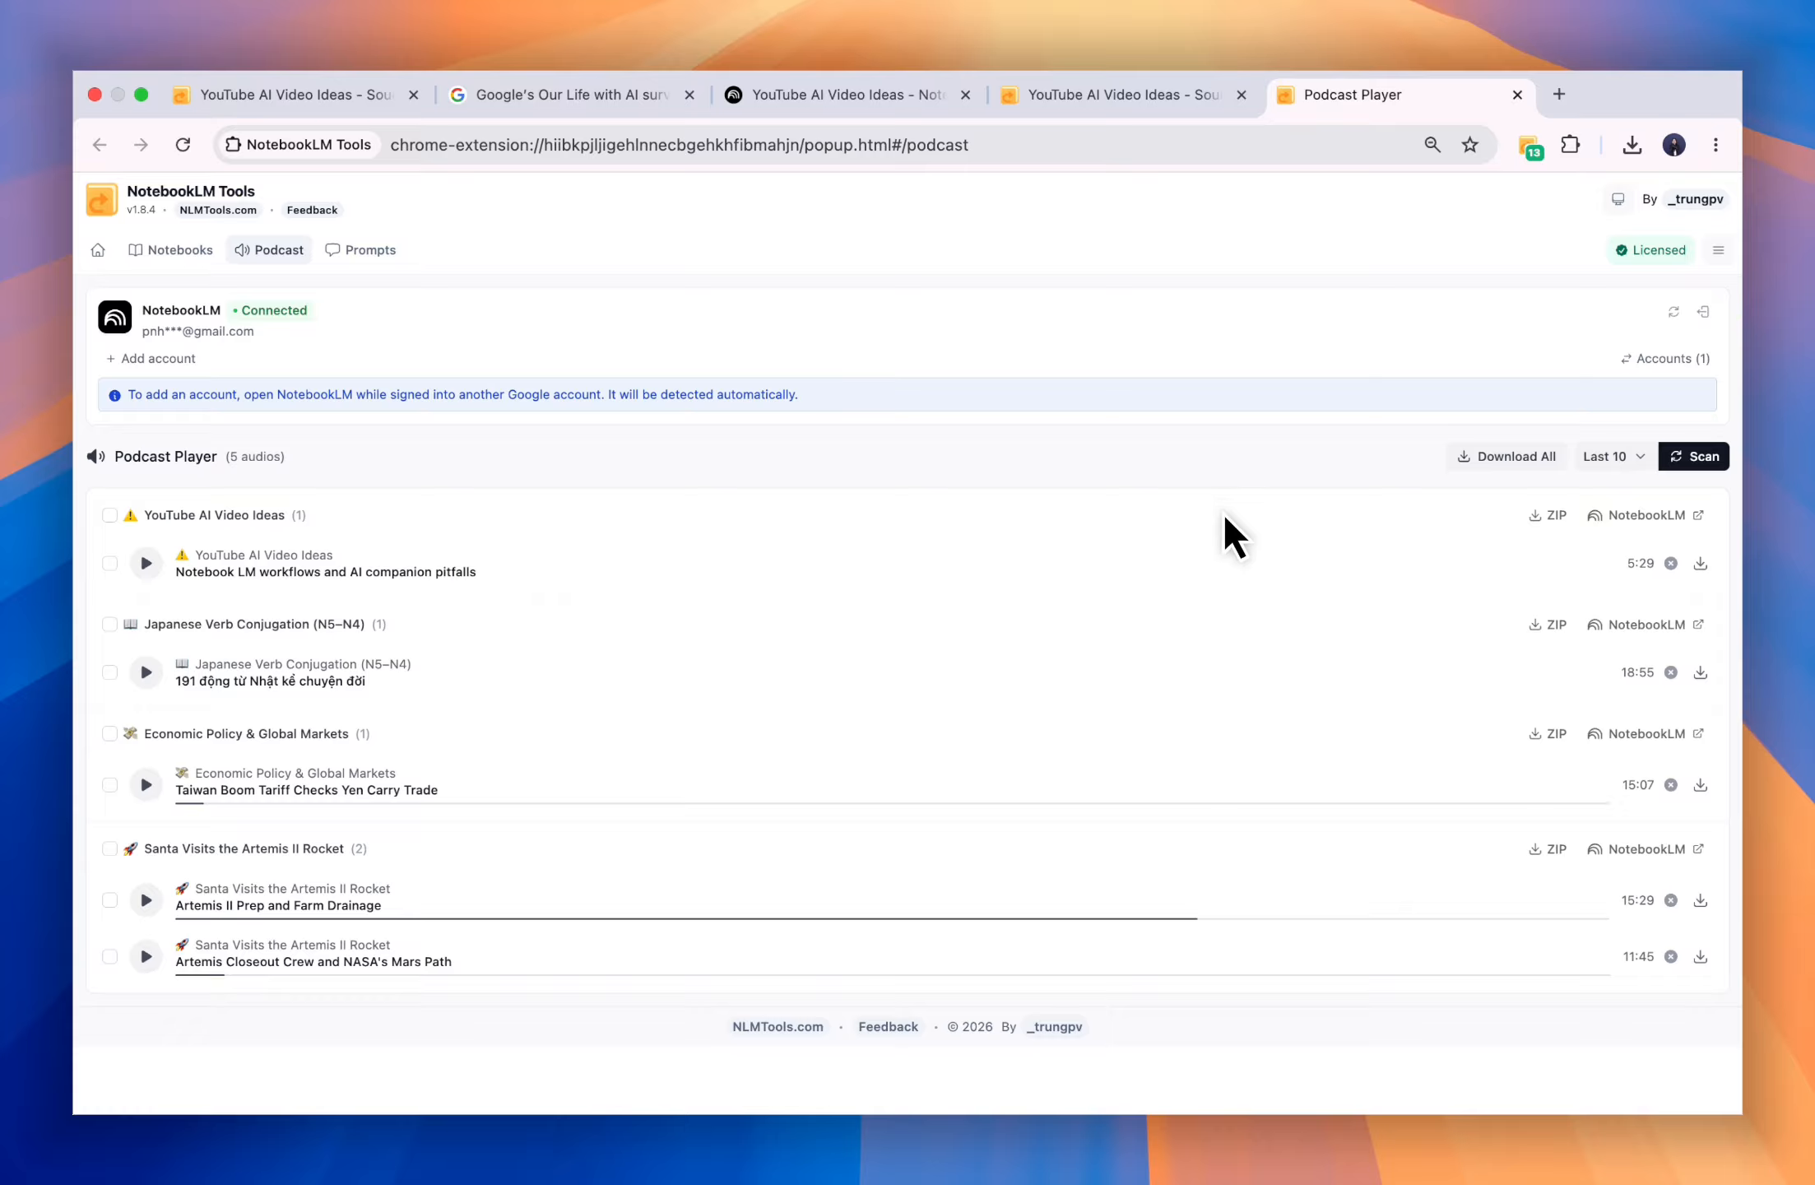
click(146, 563)
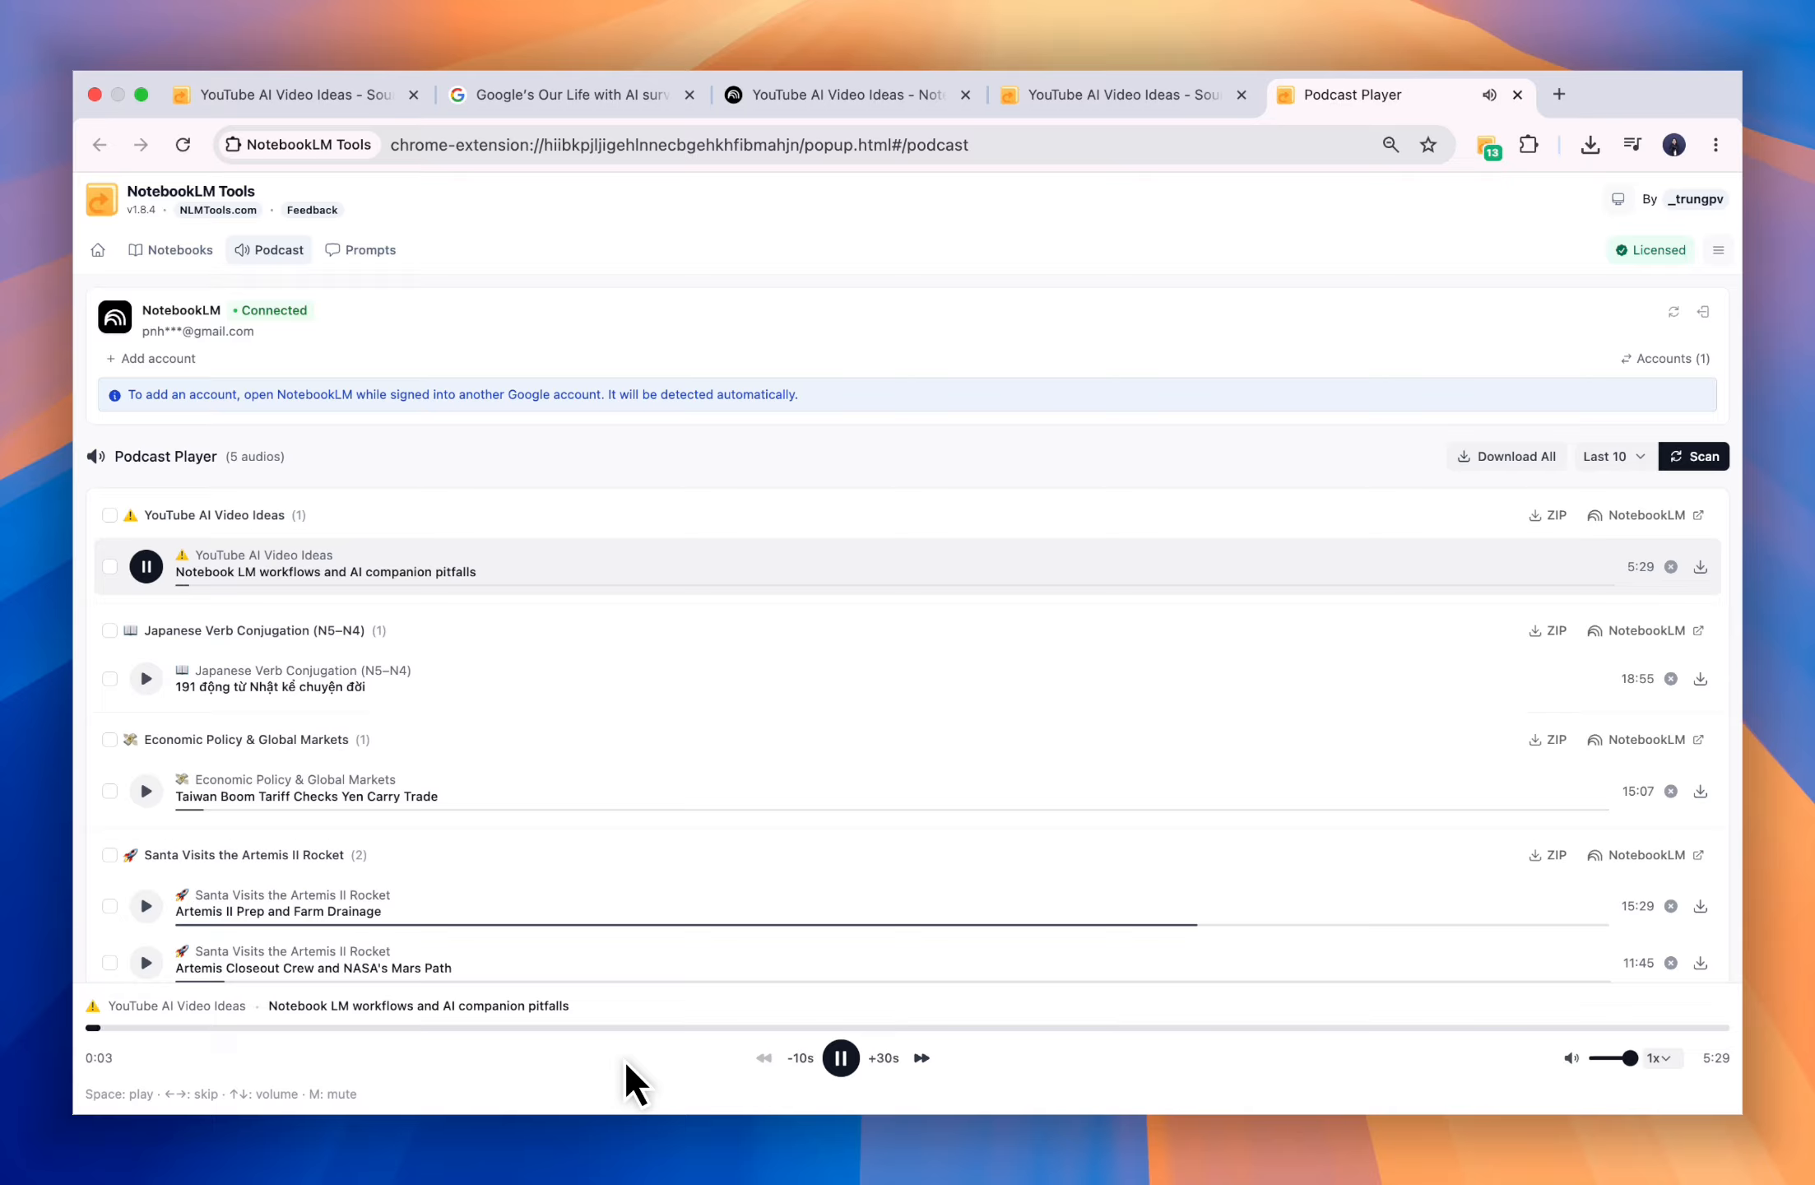
- Review the player's title and shortcut hints, and skip the podcast forward twice by 30 seconds and back twice by 10 seconds
drag(573, 1005, 234, 1008)
click(557, 1085)
drag(360, 1085, 85, 1090)
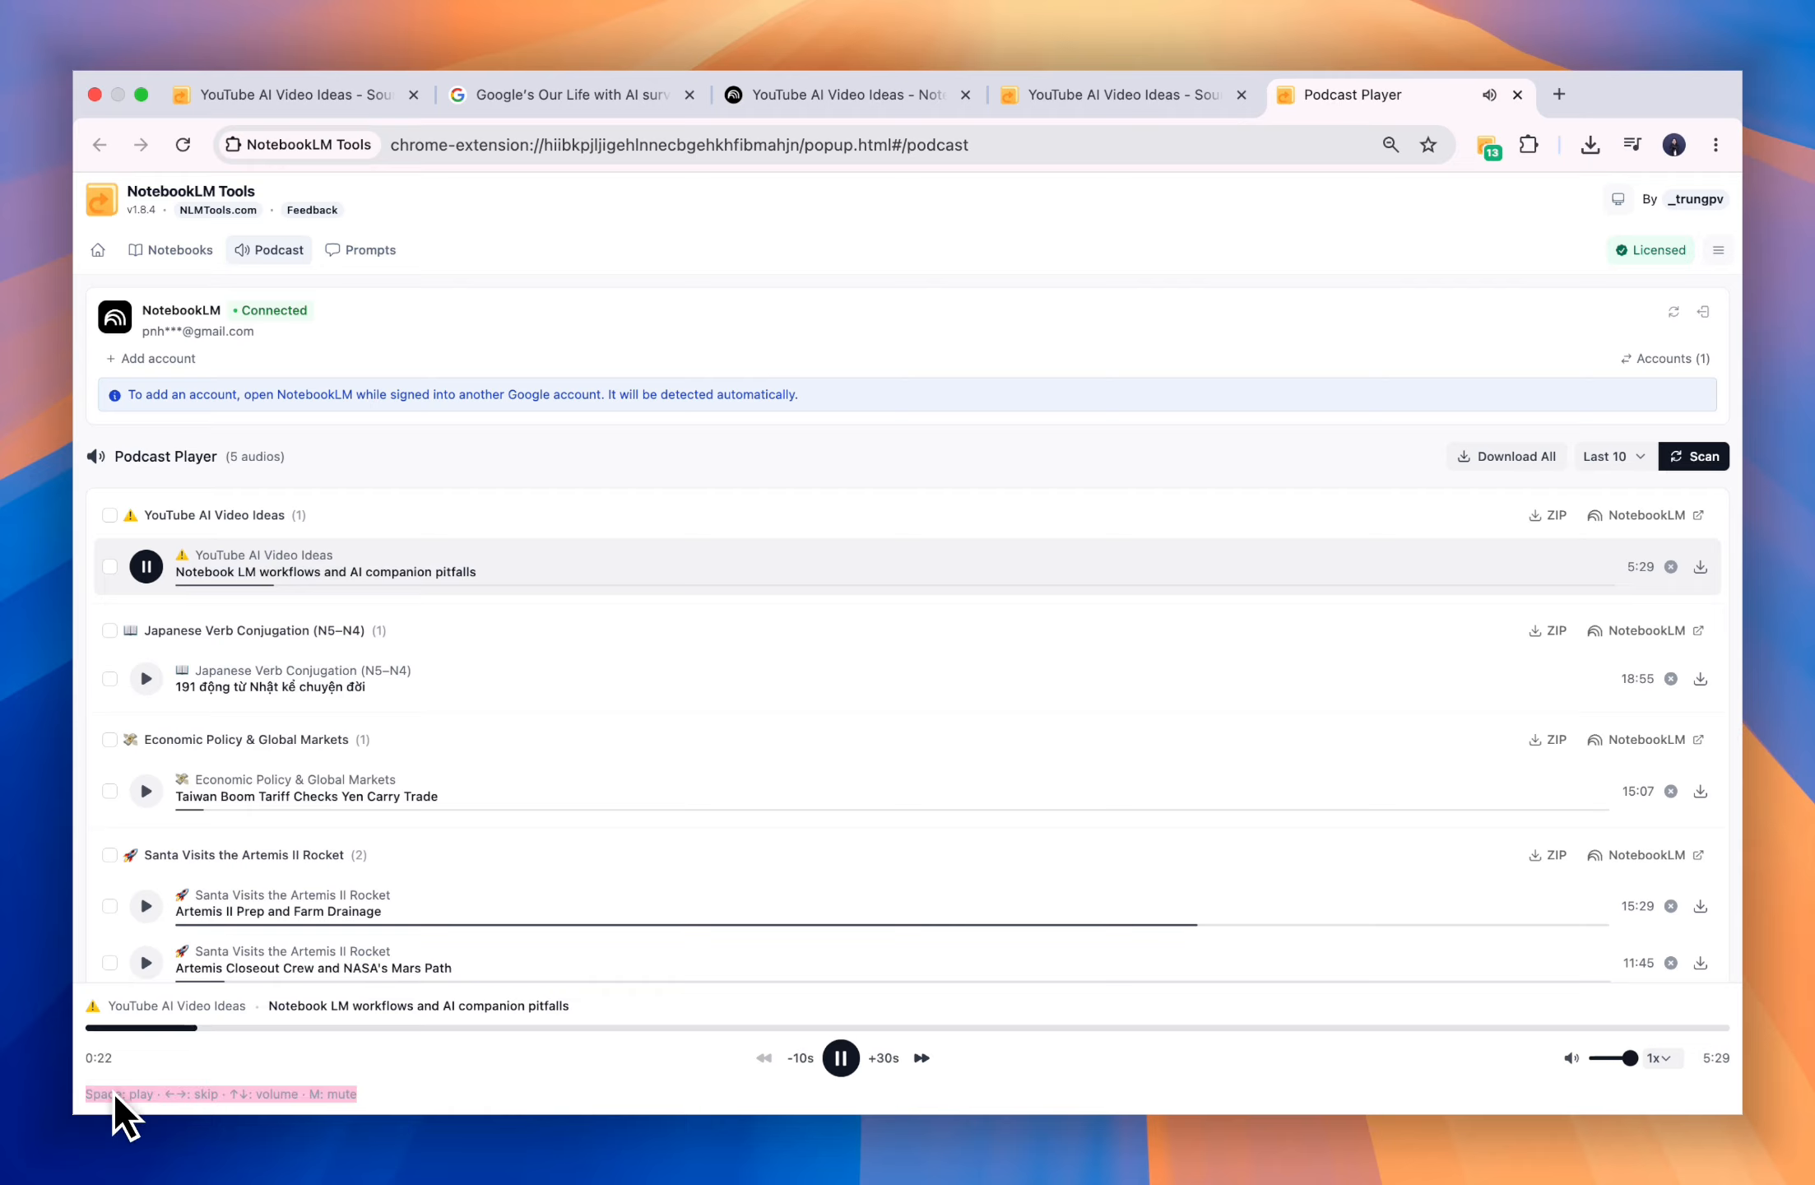
click(459, 1069)
key(Right)
key(Right)
key(Left)
key(Left)
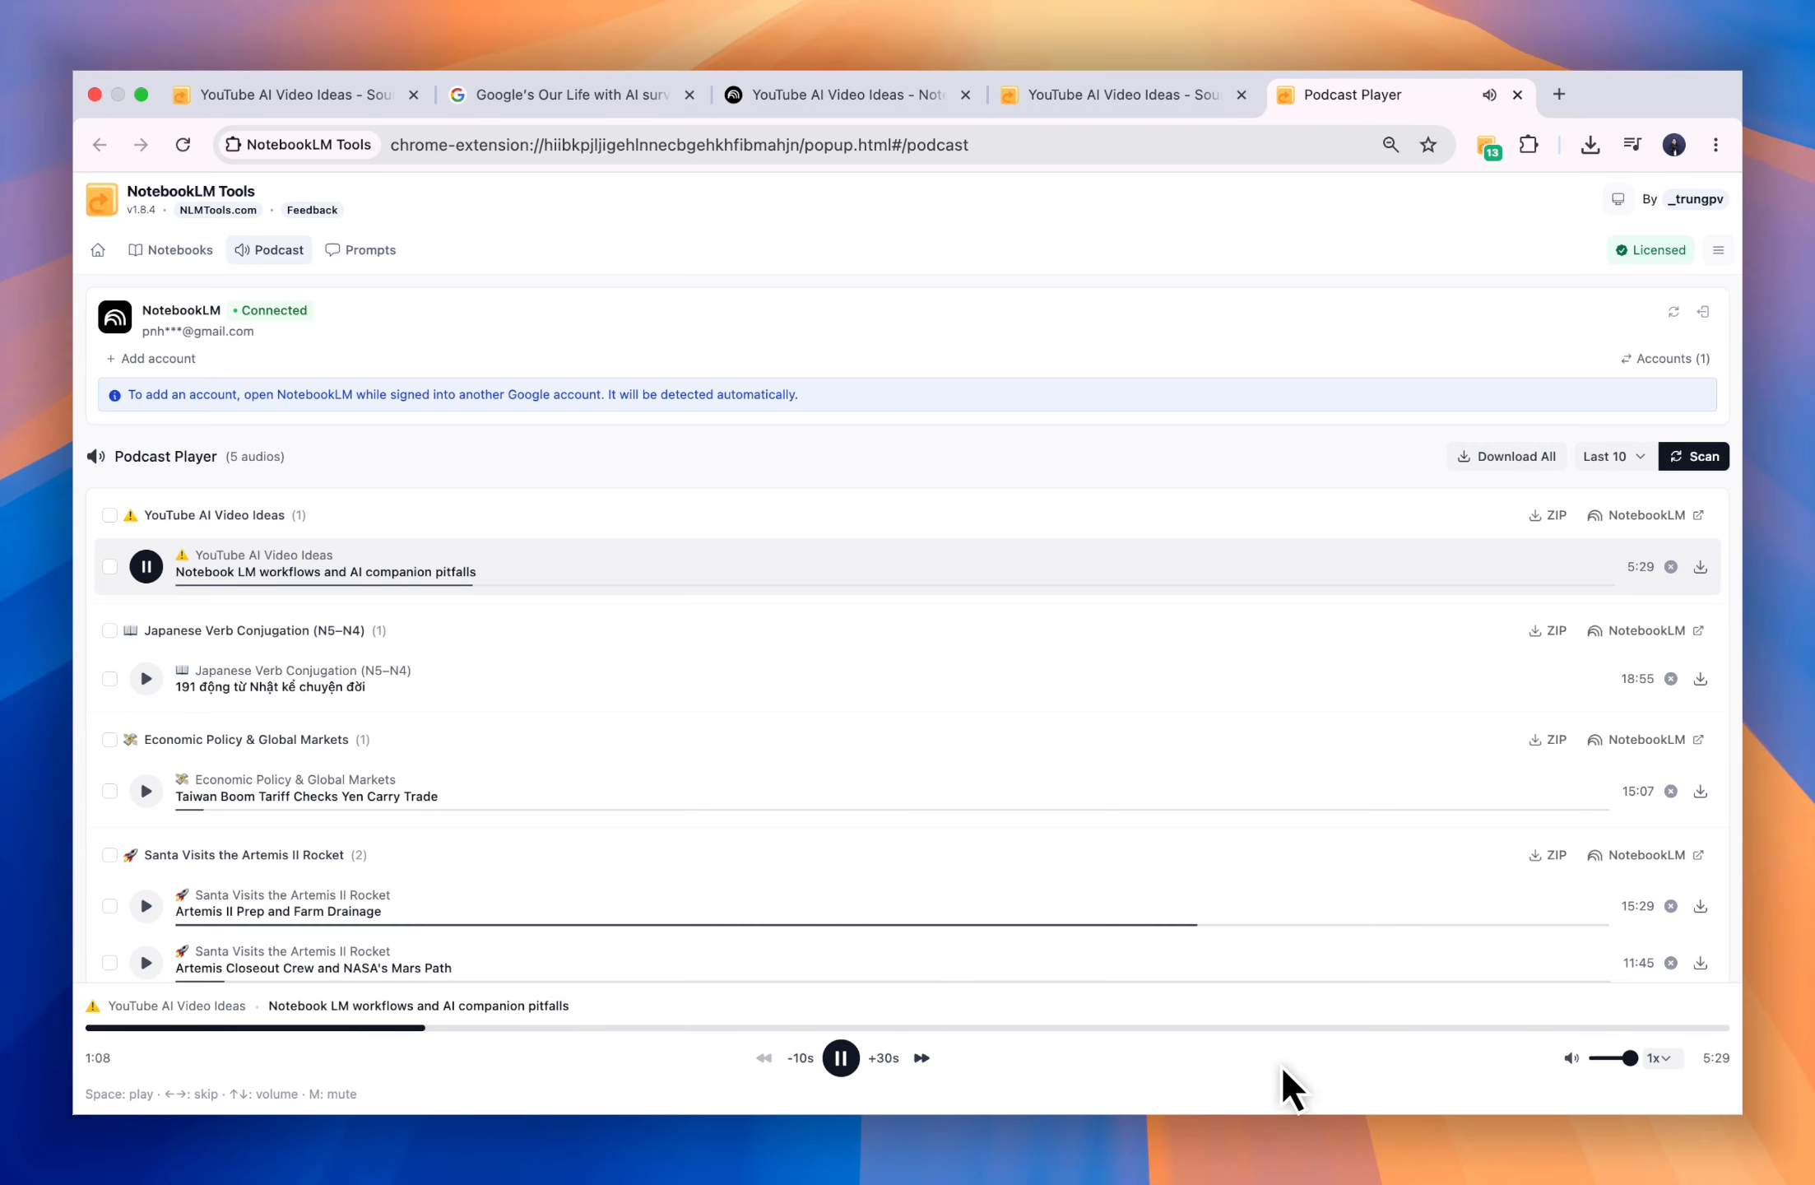
- Set the podcast's playback speed to 0.75x, and lower the volume two steps before raising it back
click(1662, 1058)
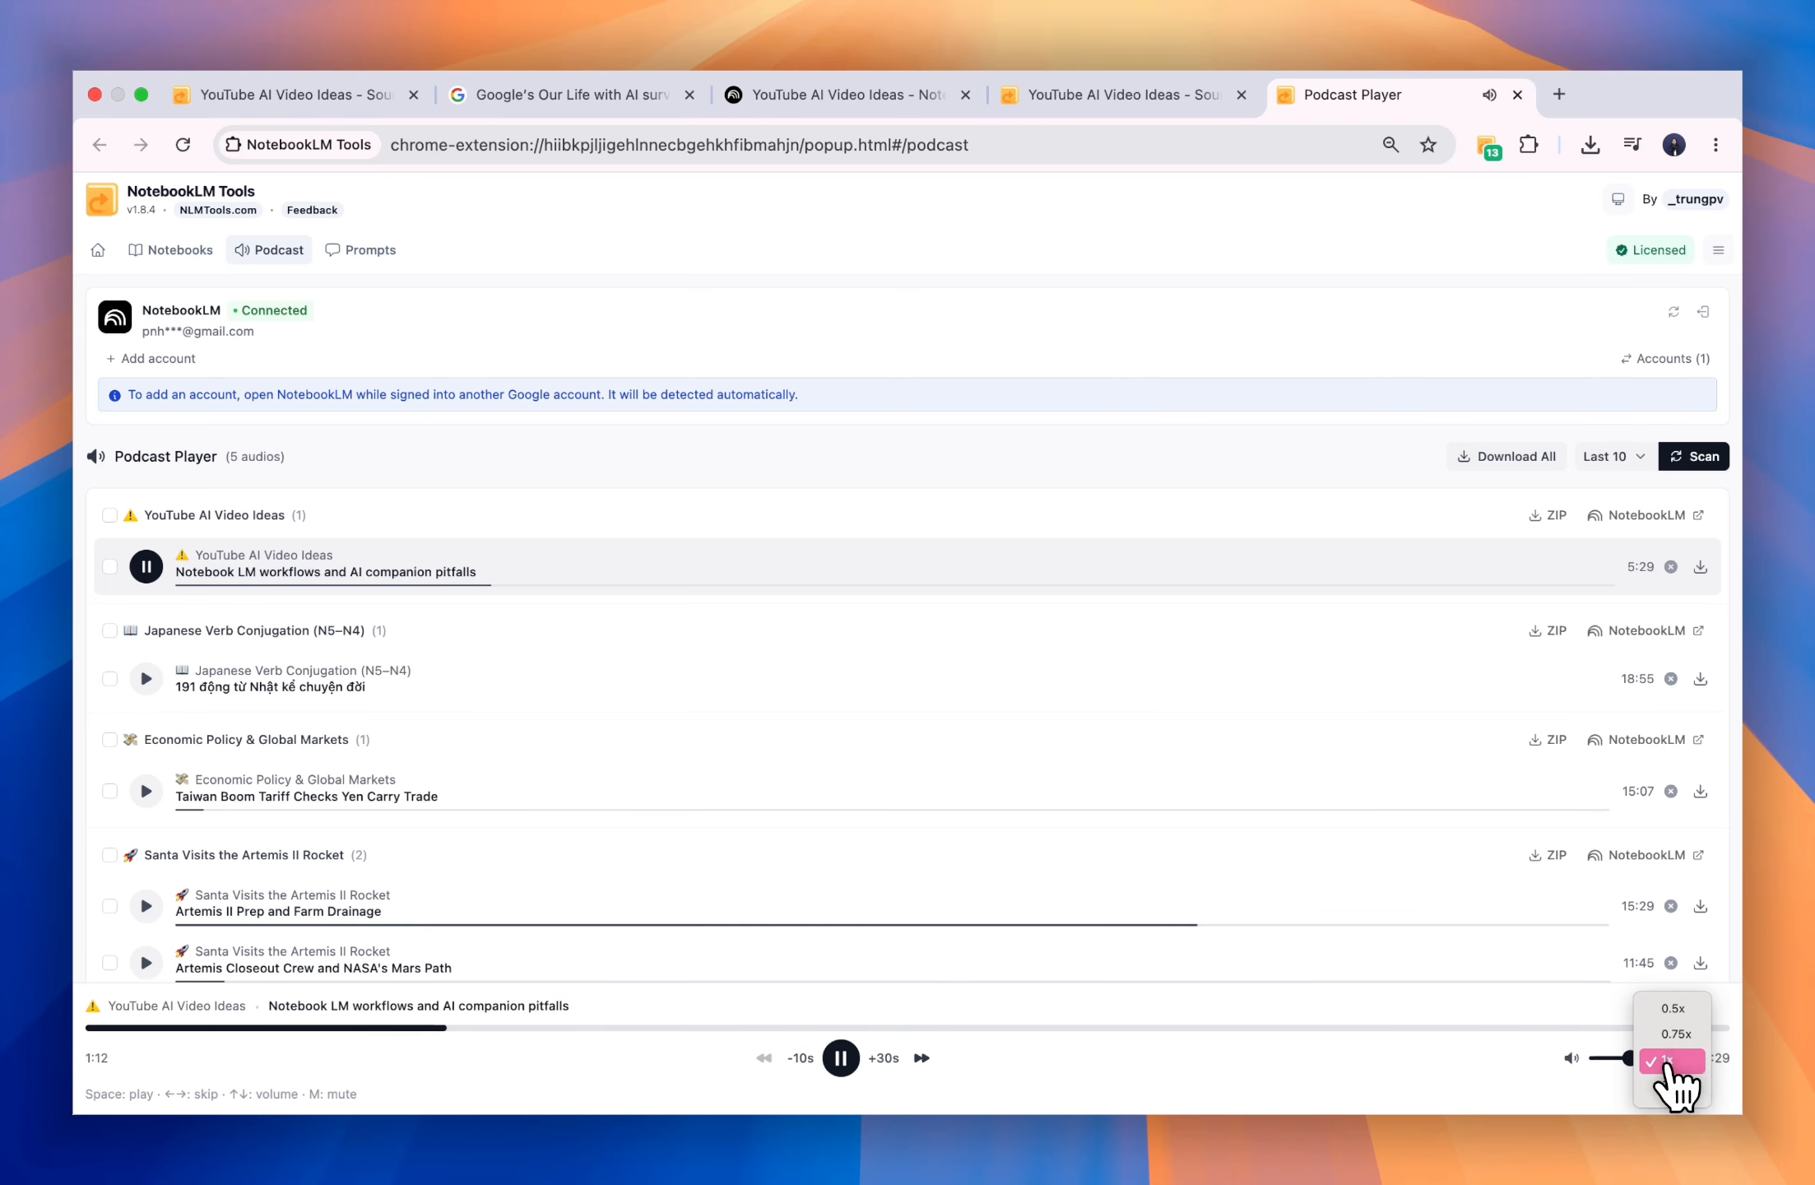
click(1665, 1071)
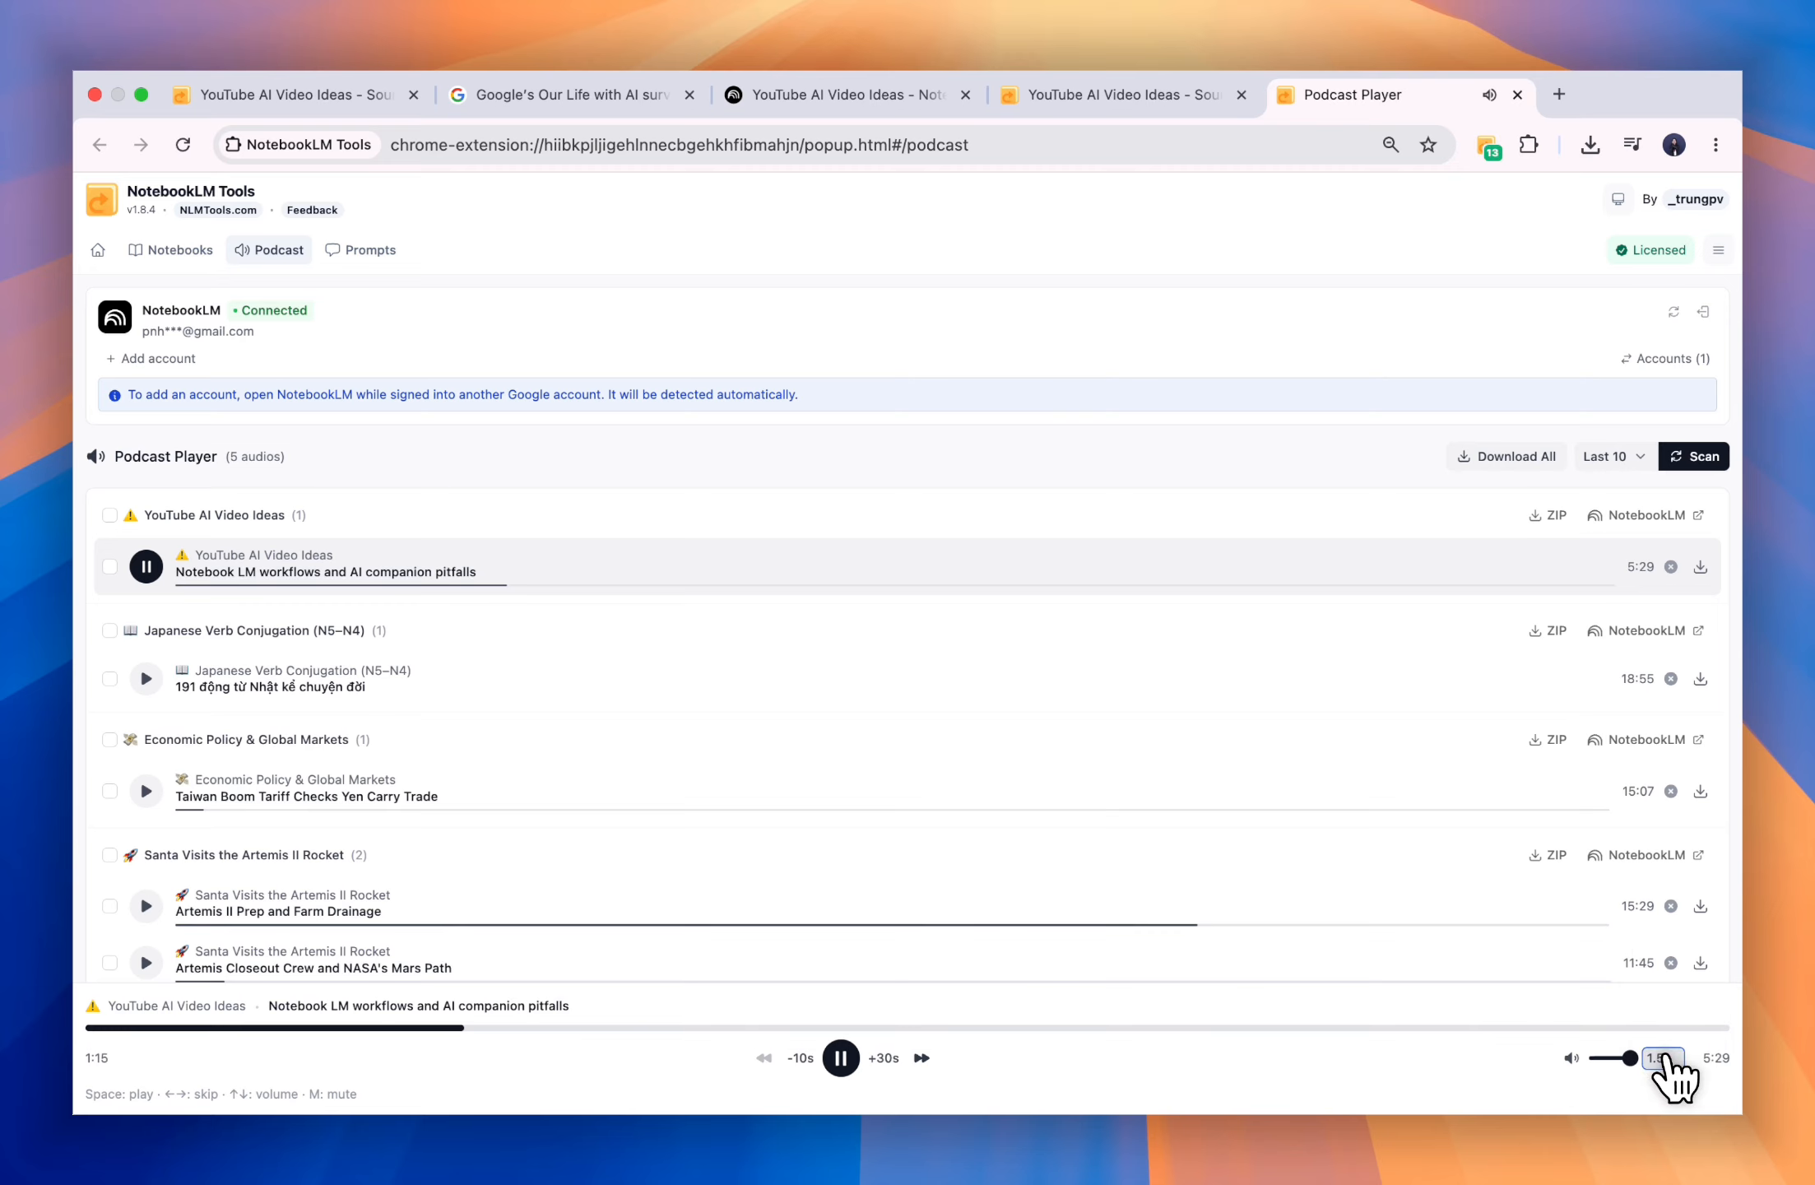
click(1671, 1069)
click(1670, 1098)
key(Down)
key(Down)
key(Up)
key(Up)
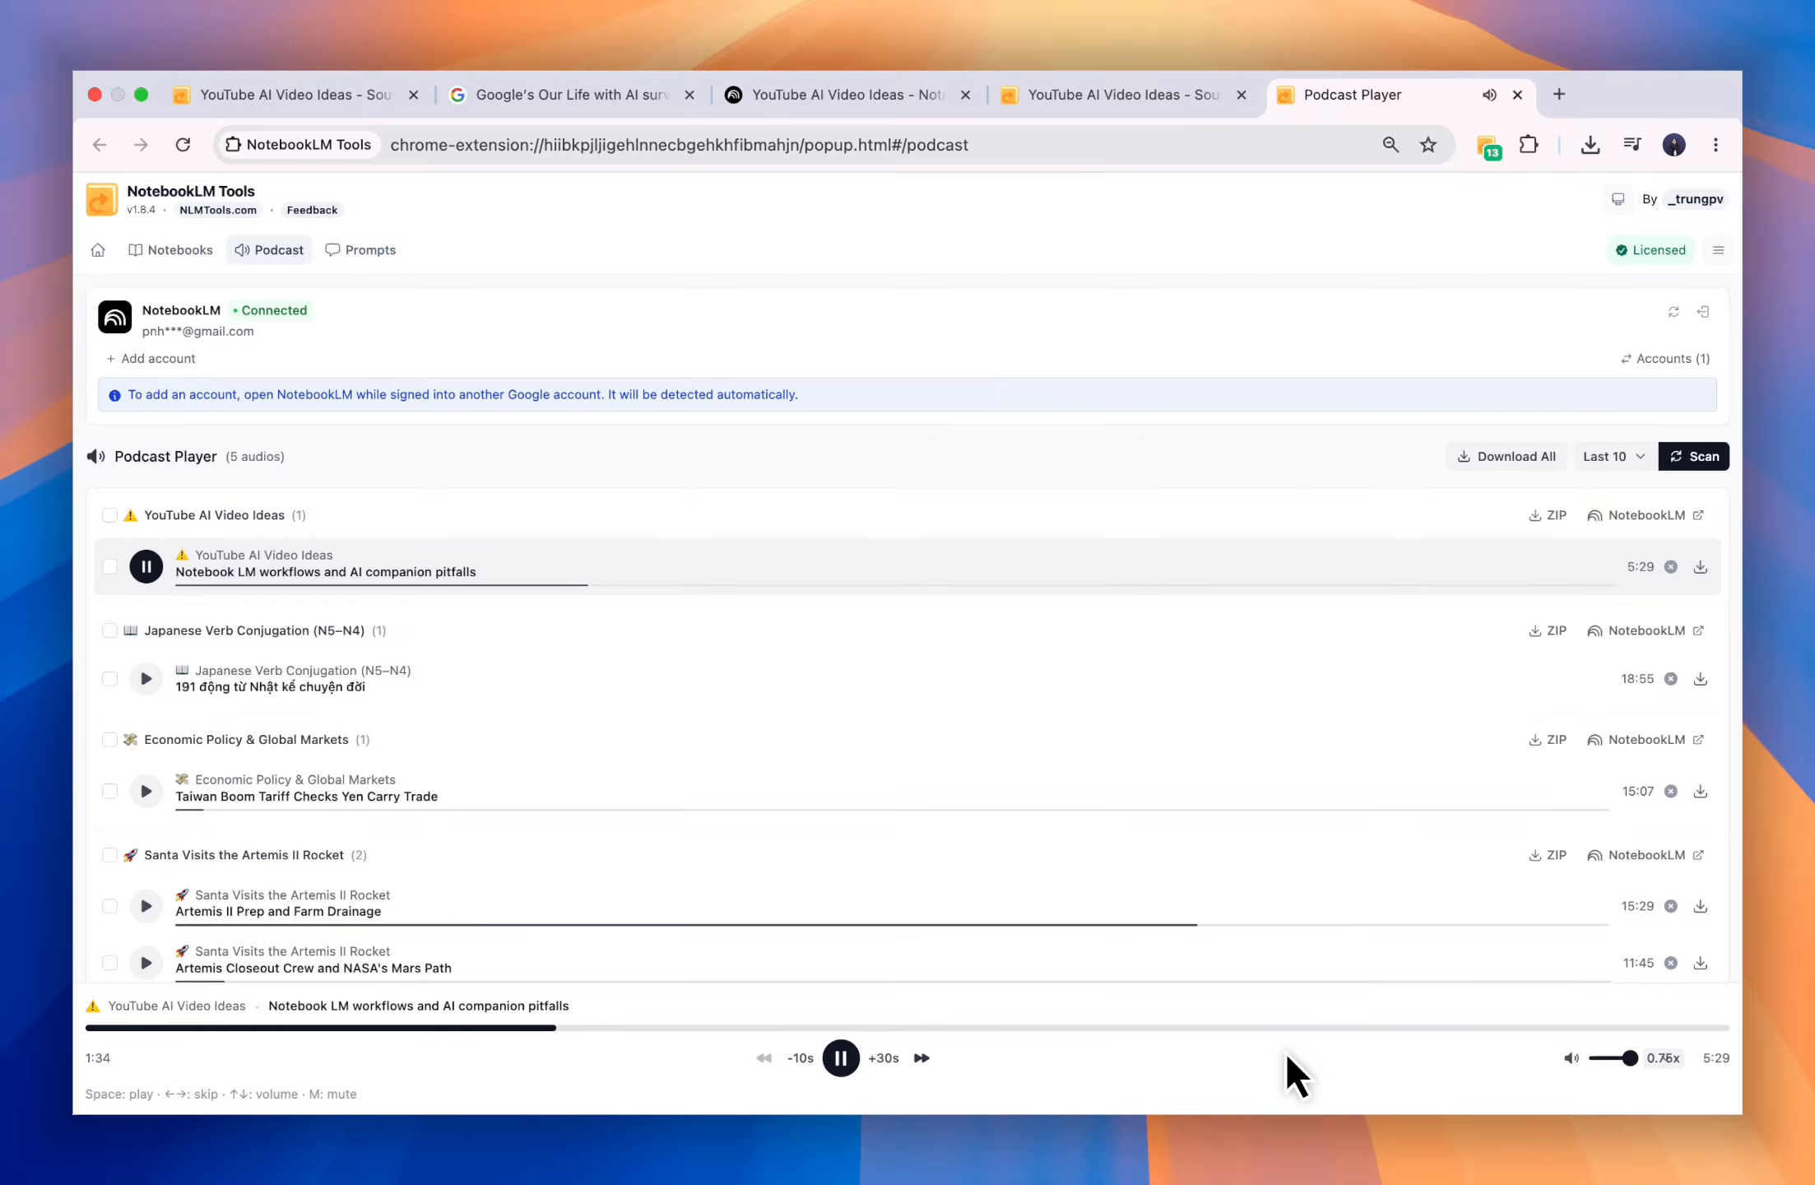
- Pause the podcast and download the audio of the "YouTube AI Video Ideas" notebook as a ZIP
click(832, 1056)
click(1537, 516)
scroll(1525, 623, down, 2)
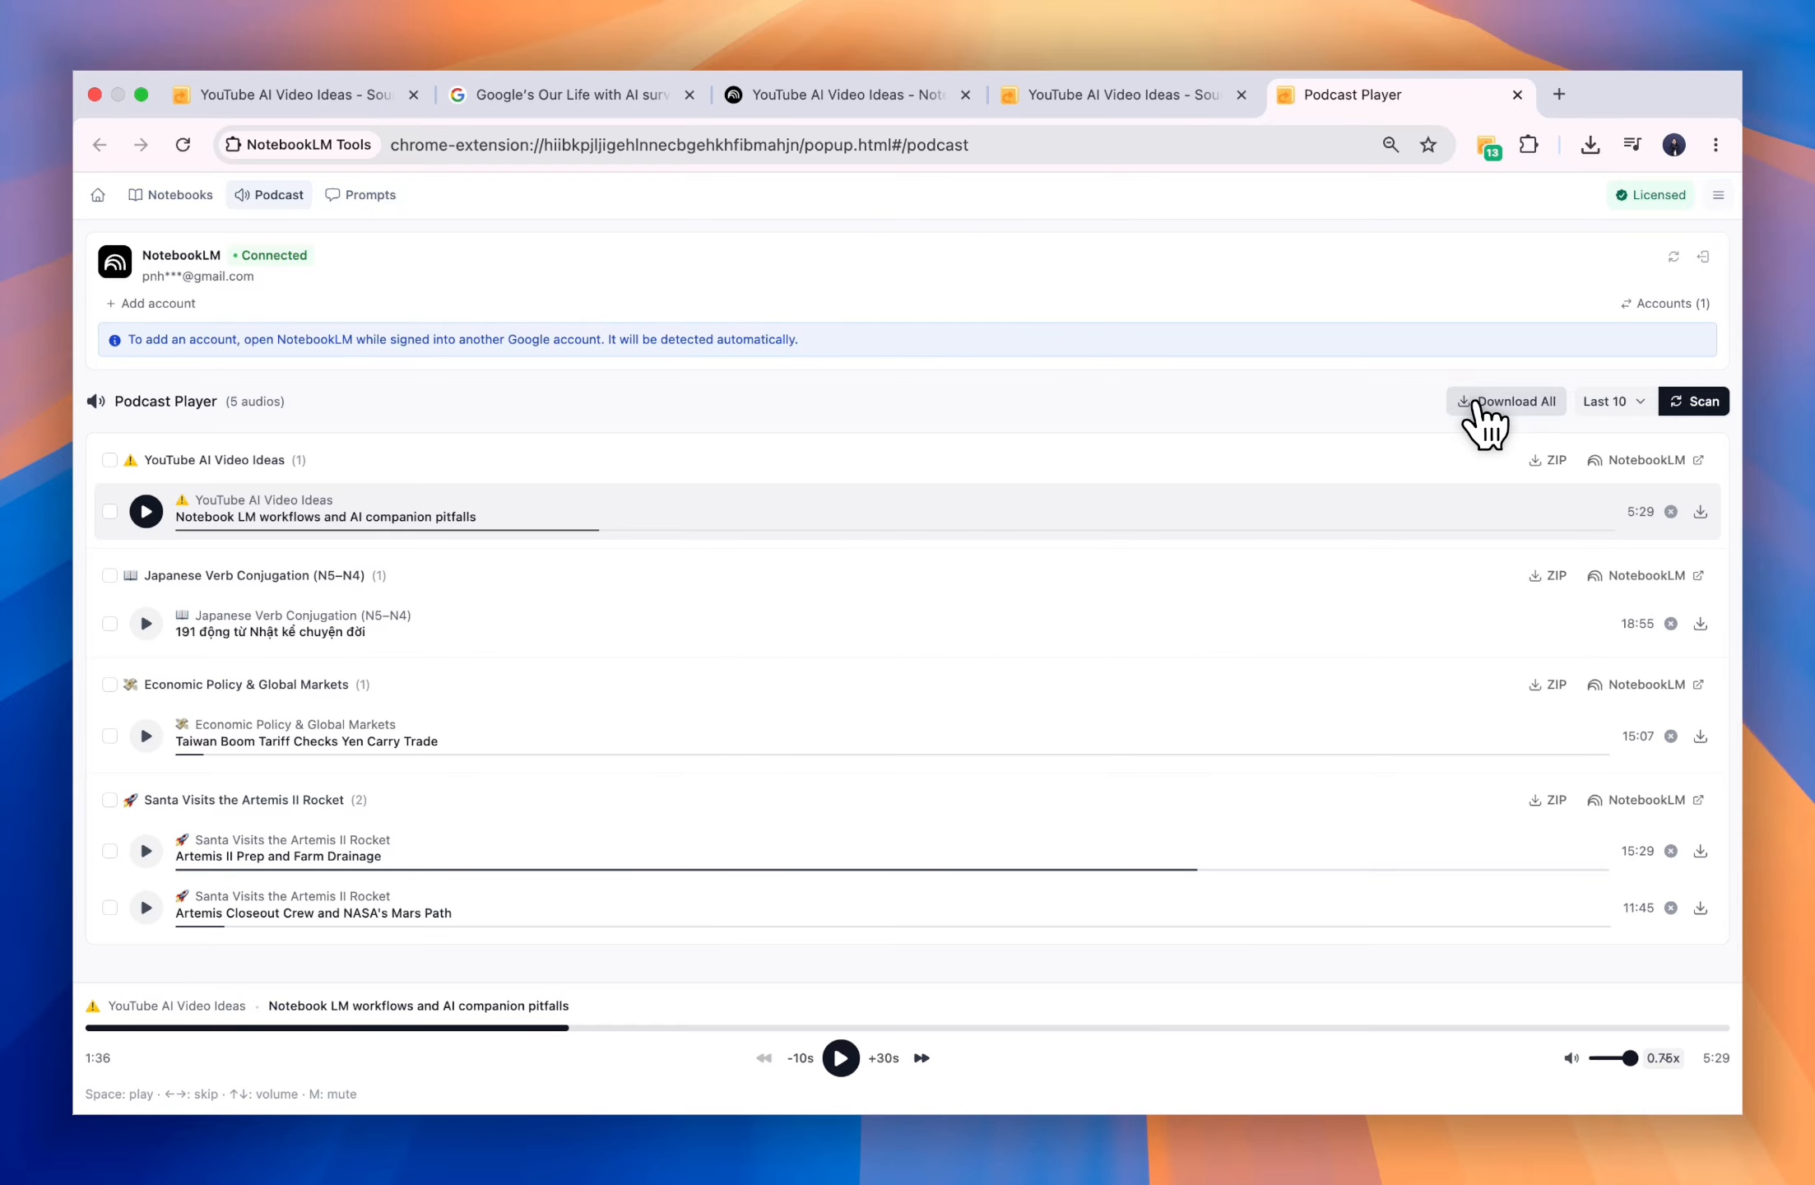
- Open the "YouTube AI Video Ideas" notebook in NotebookLM from its podcast group, look over its studio items and close it
click(1606, 459)
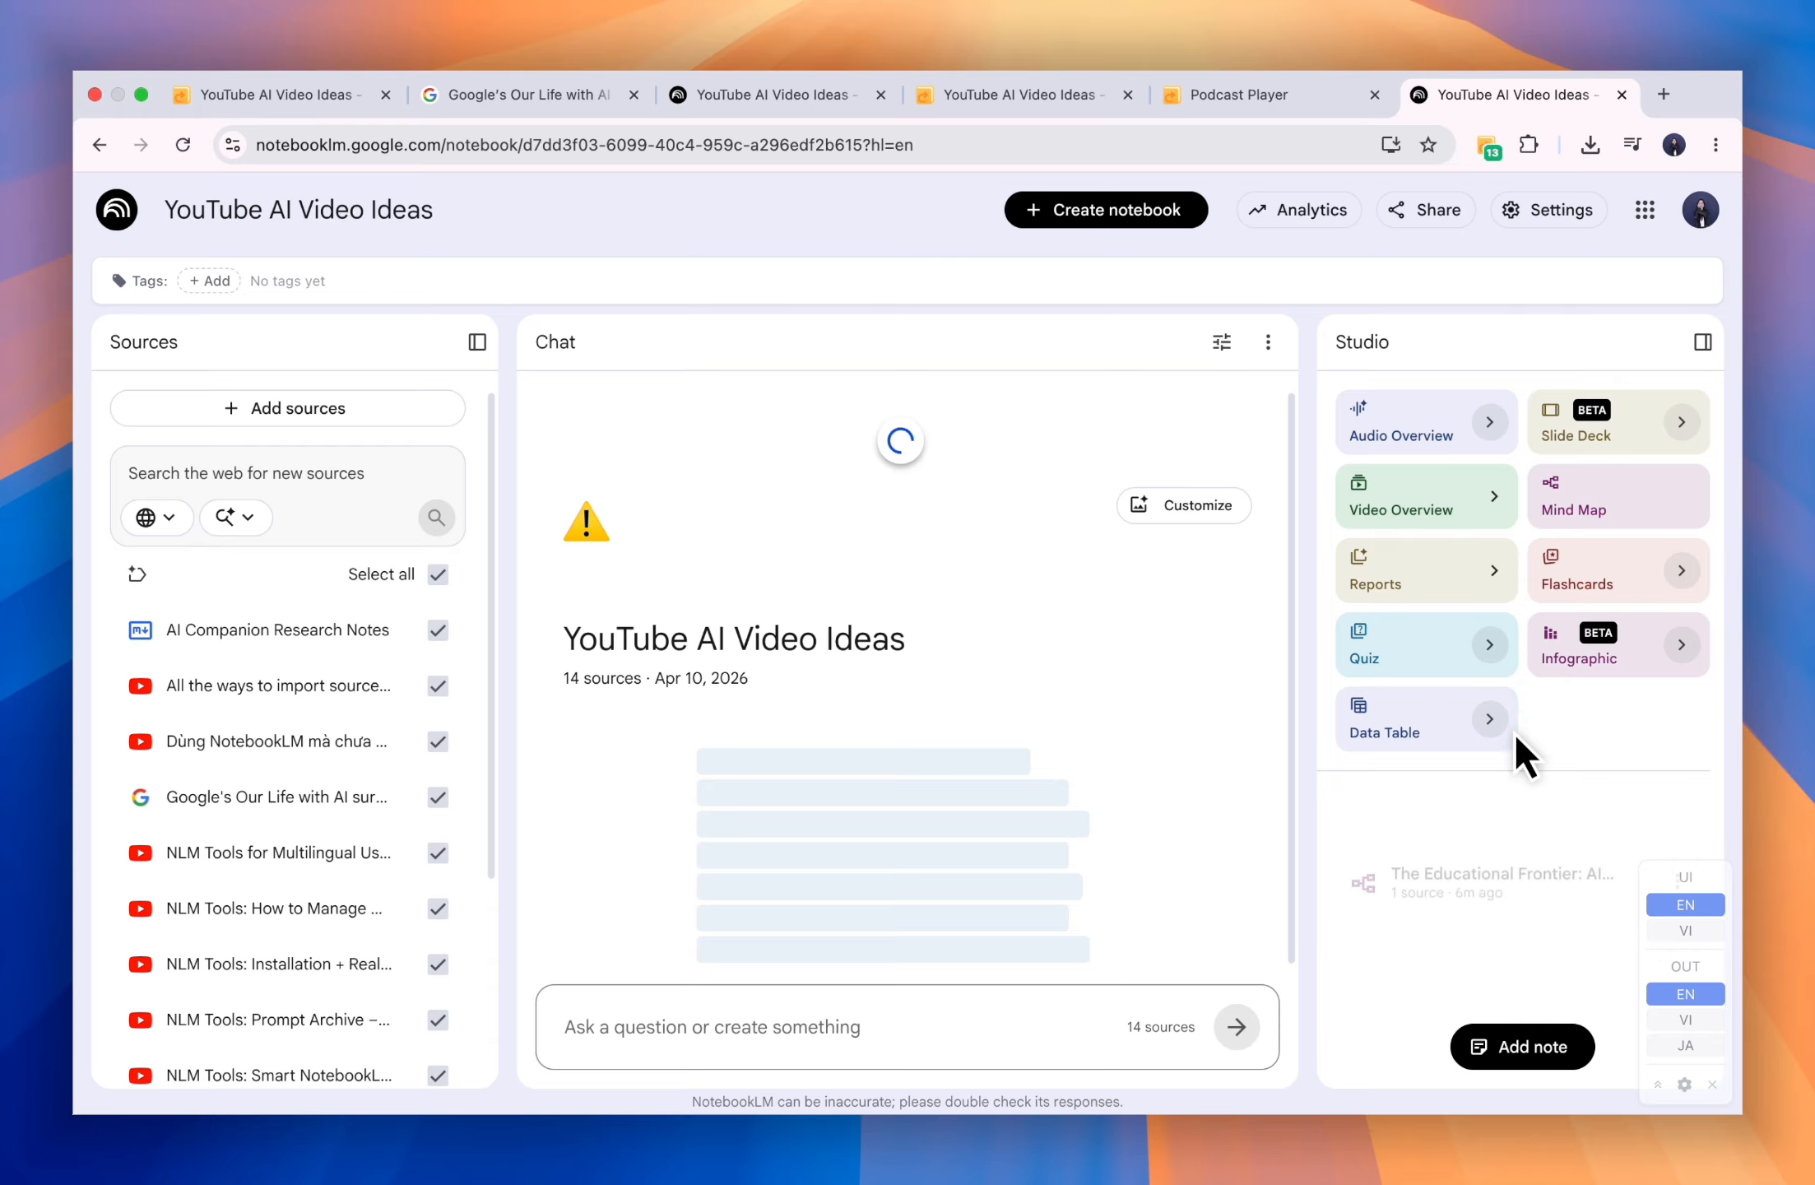
scroll(1508, 811, down, 3)
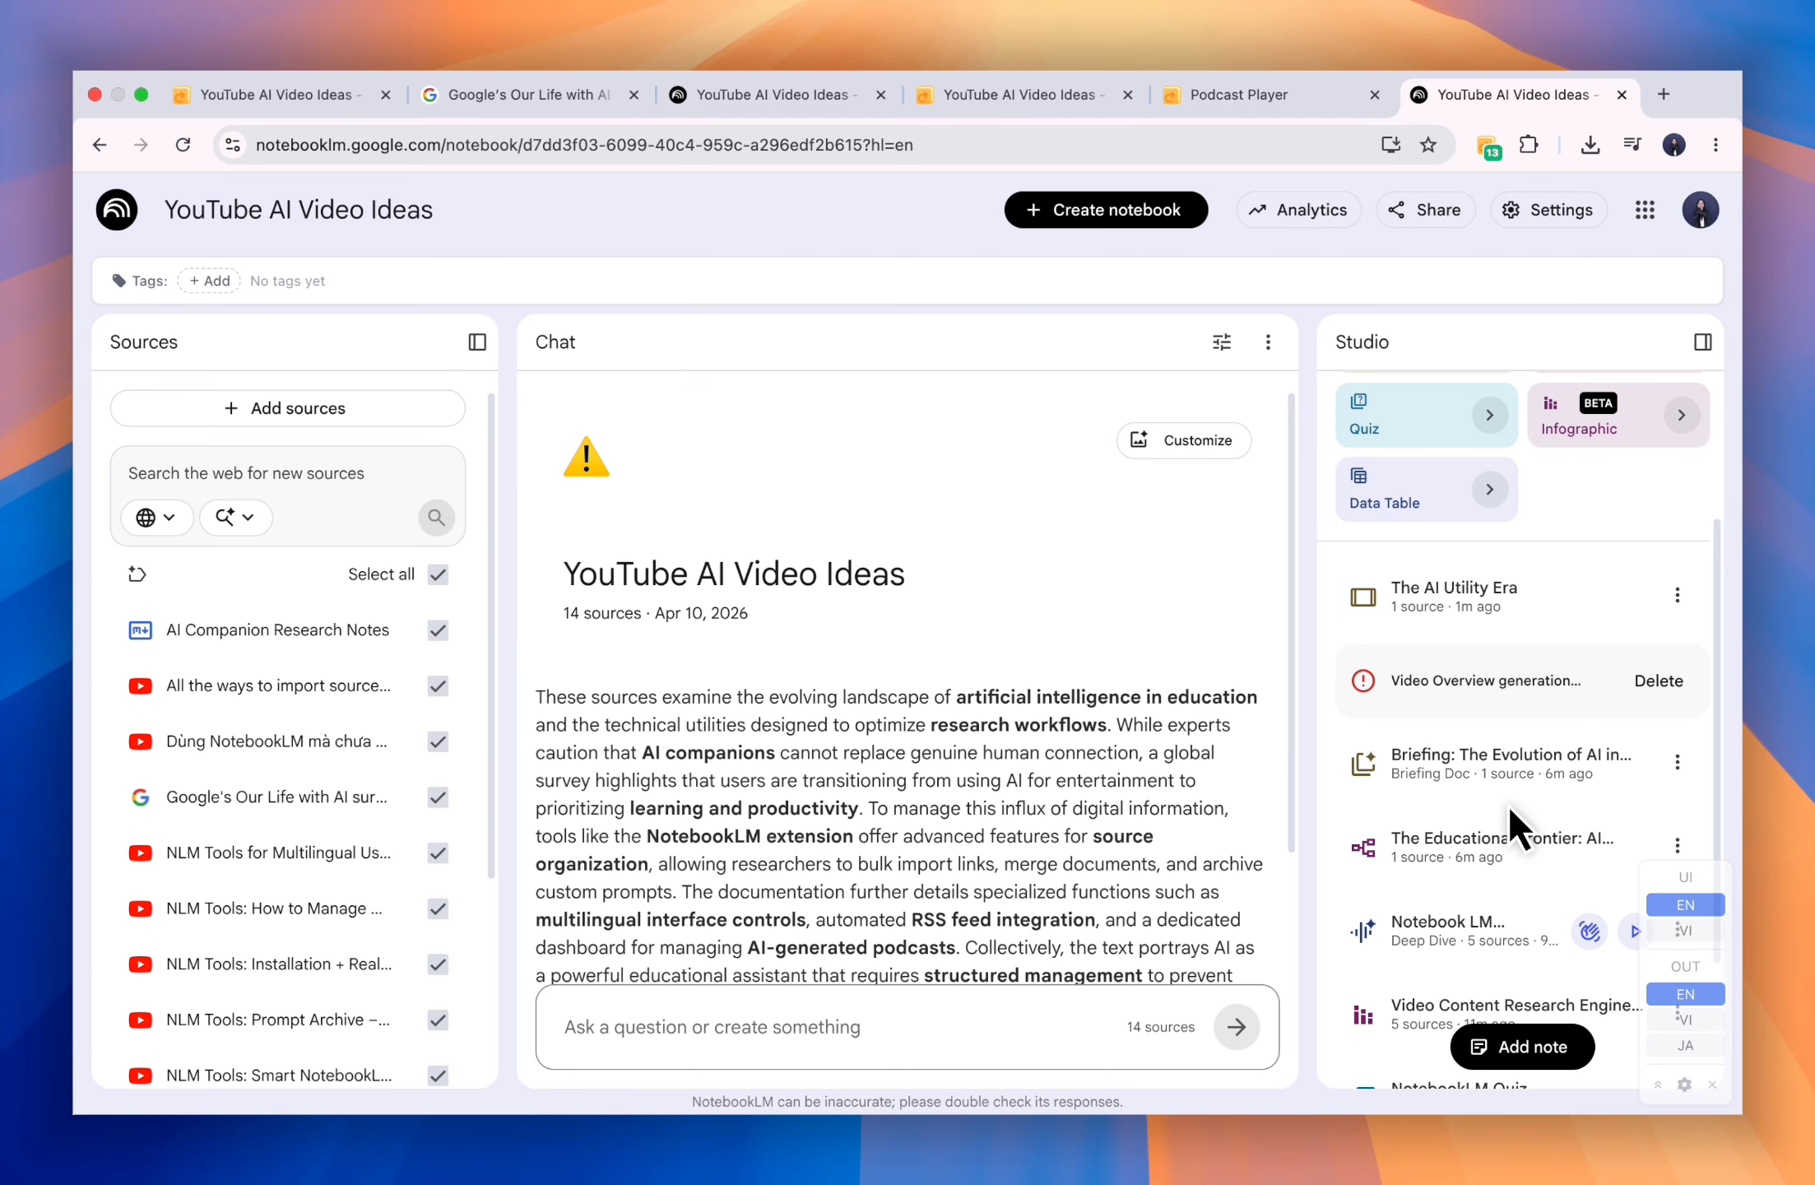
scroll(1507, 802, down, 3)
scroll(1508, 802, up, 5)
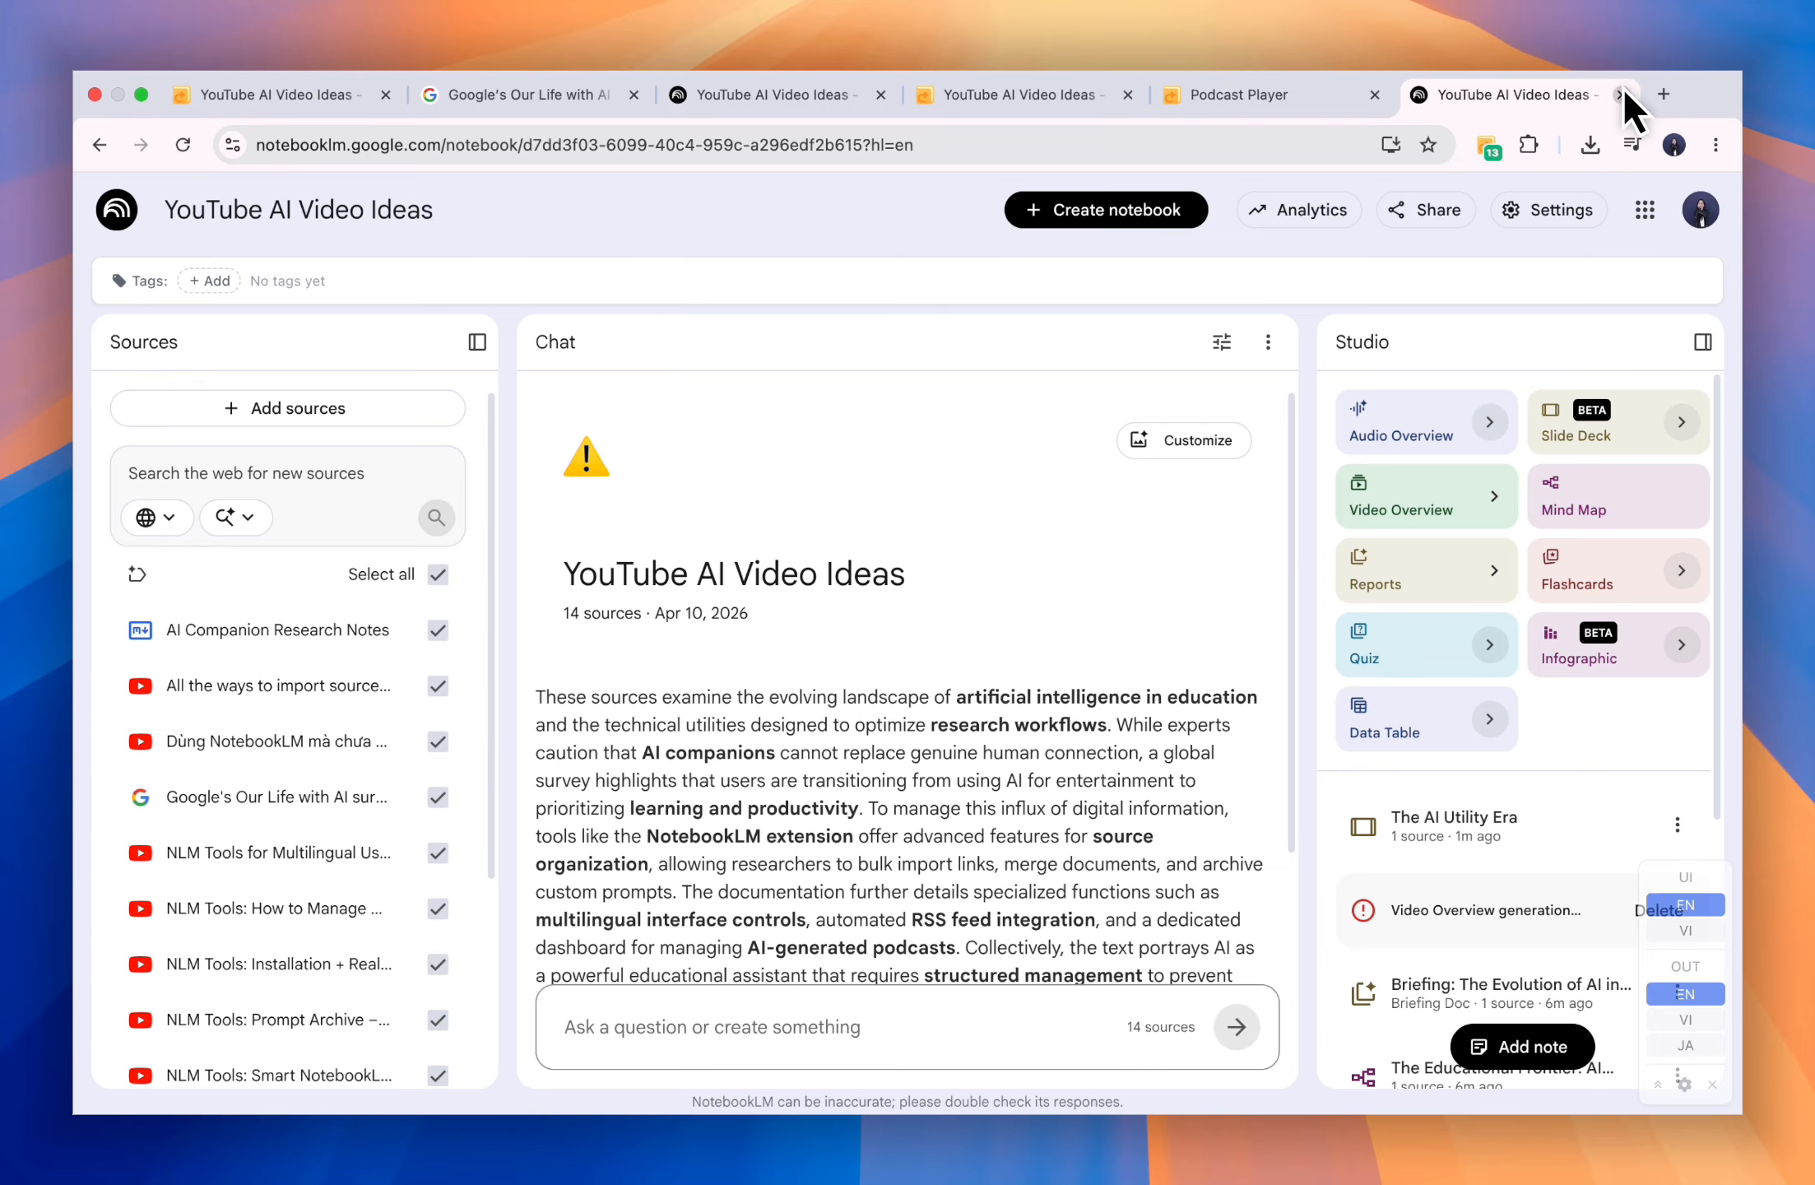
click(1623, 94)
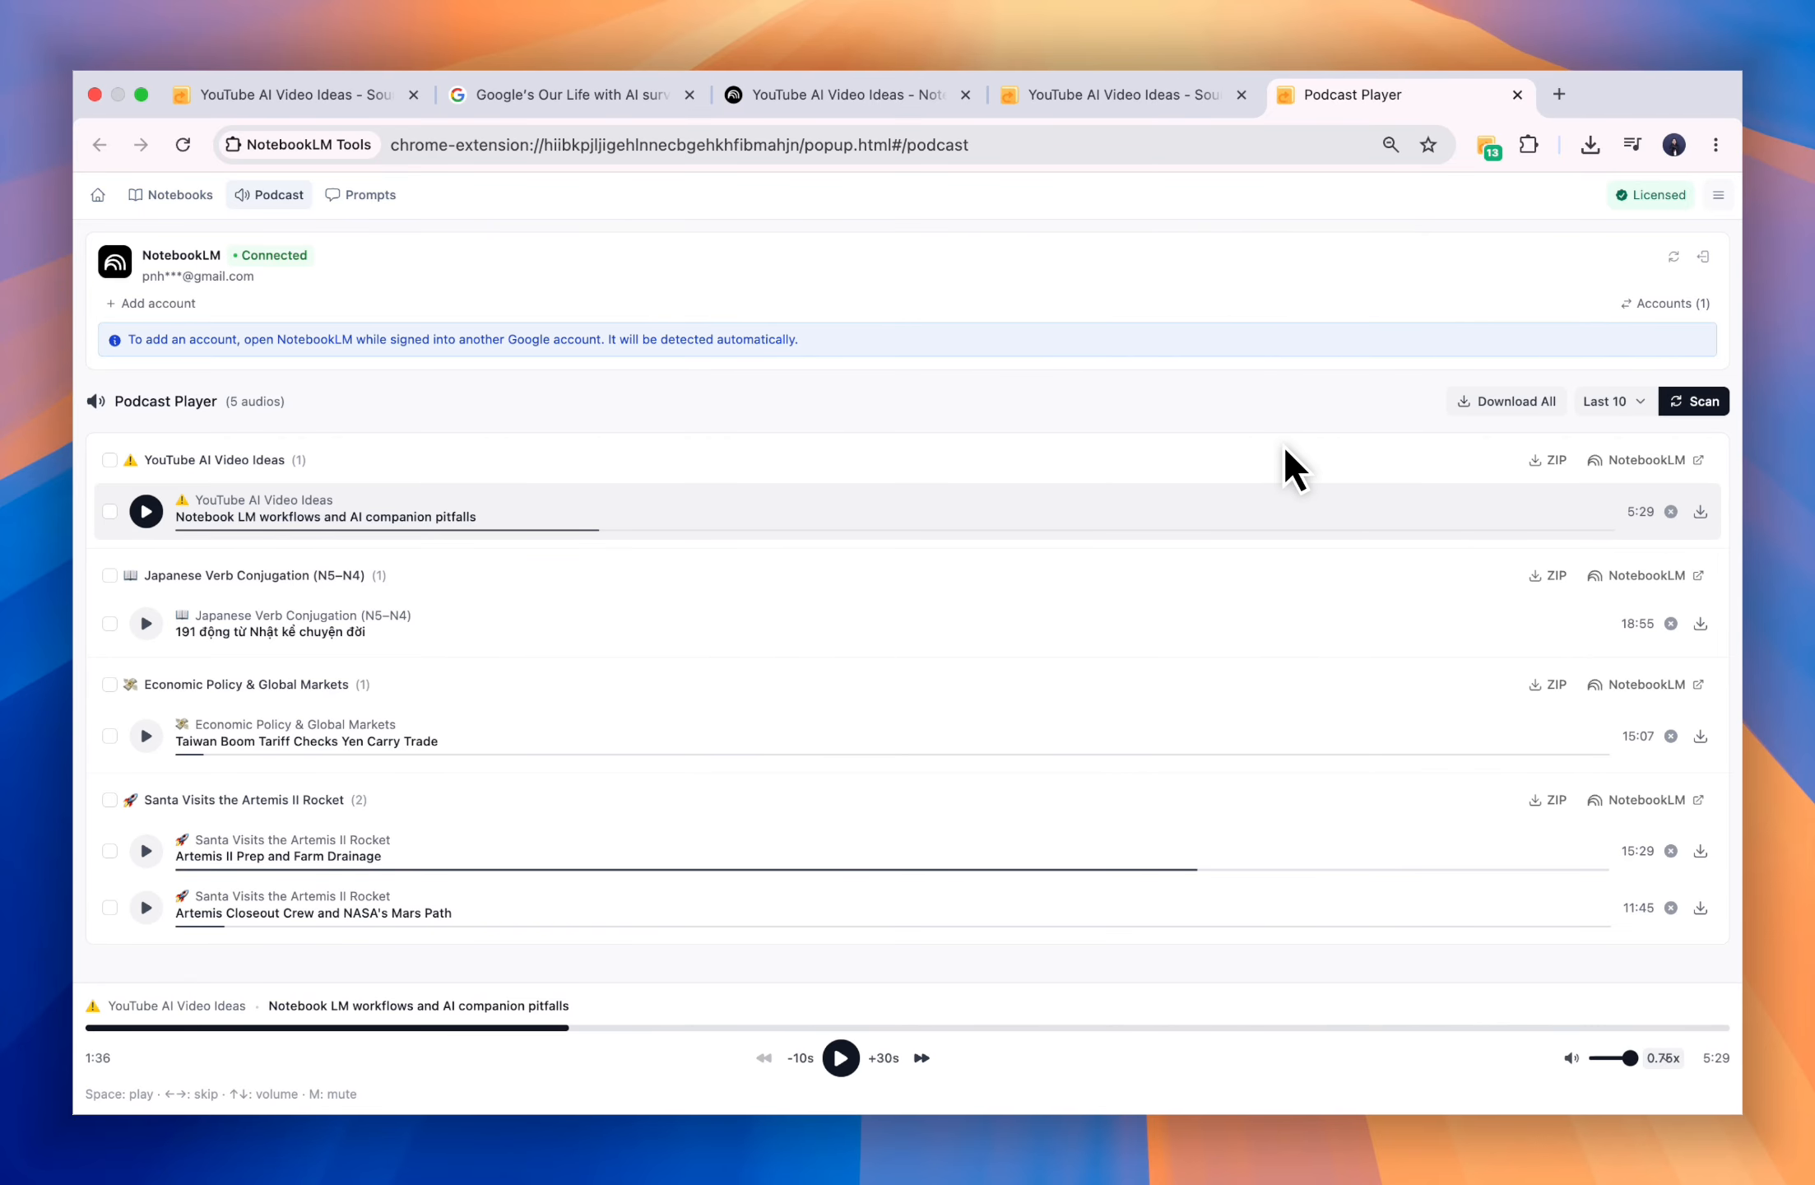